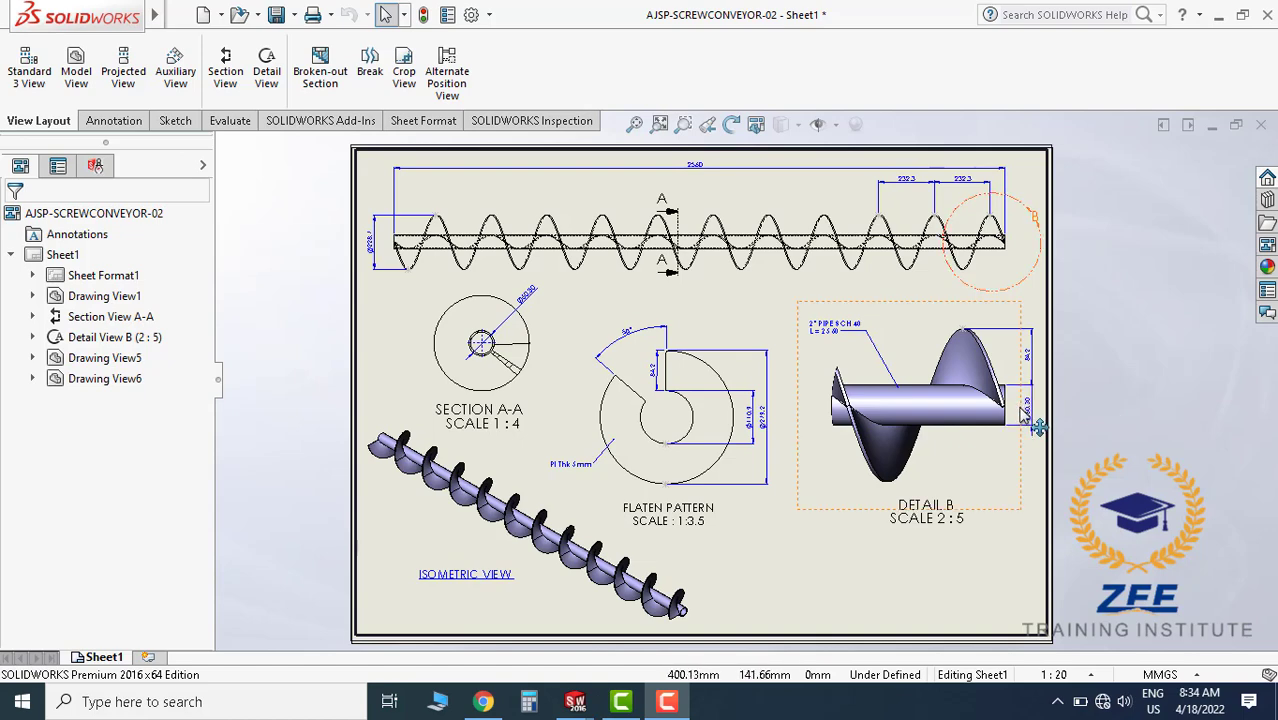
Leave the screw conveyor drawing sheet and switch to the AJSP-SCREWCONVEYOR-02 part window.
{"action": "scroll", "coordinate": [930, 408], "scroll_direction": "up", "scroll_amount": 3}
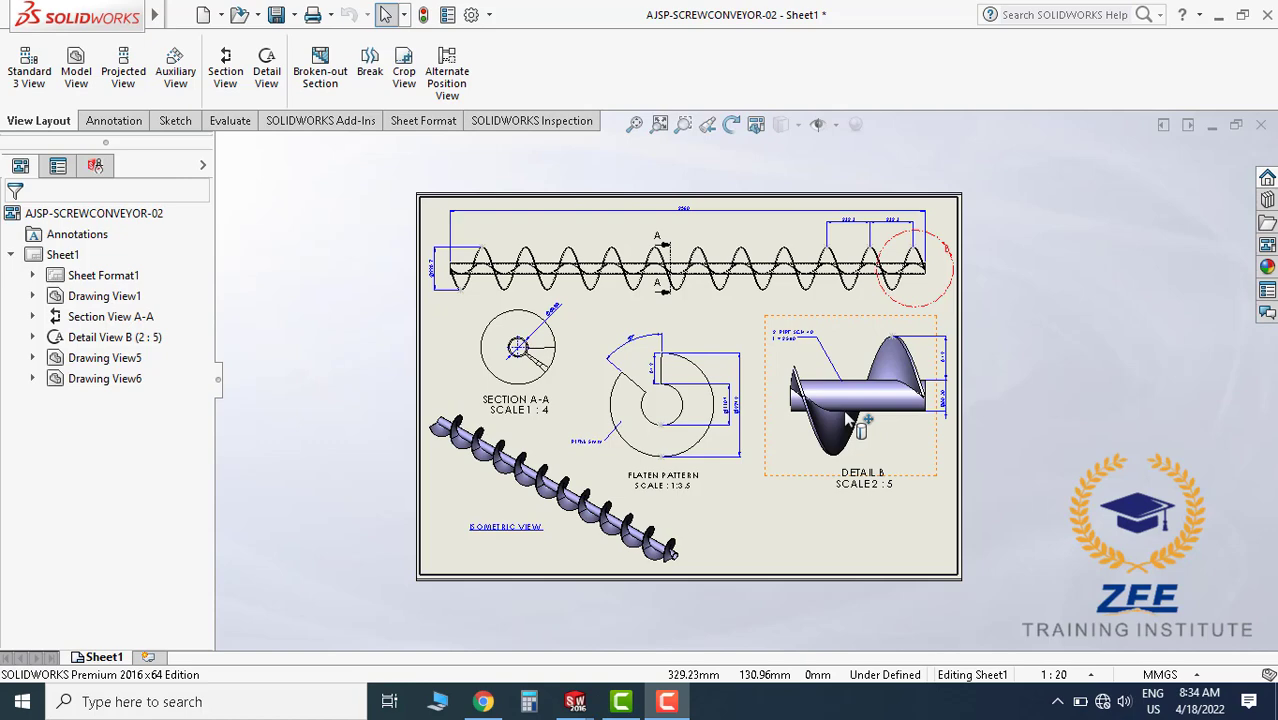
{"action": "scroll", "coordinate": [770, 390], "scroll_direction": "down", "scroll_amount": 2}
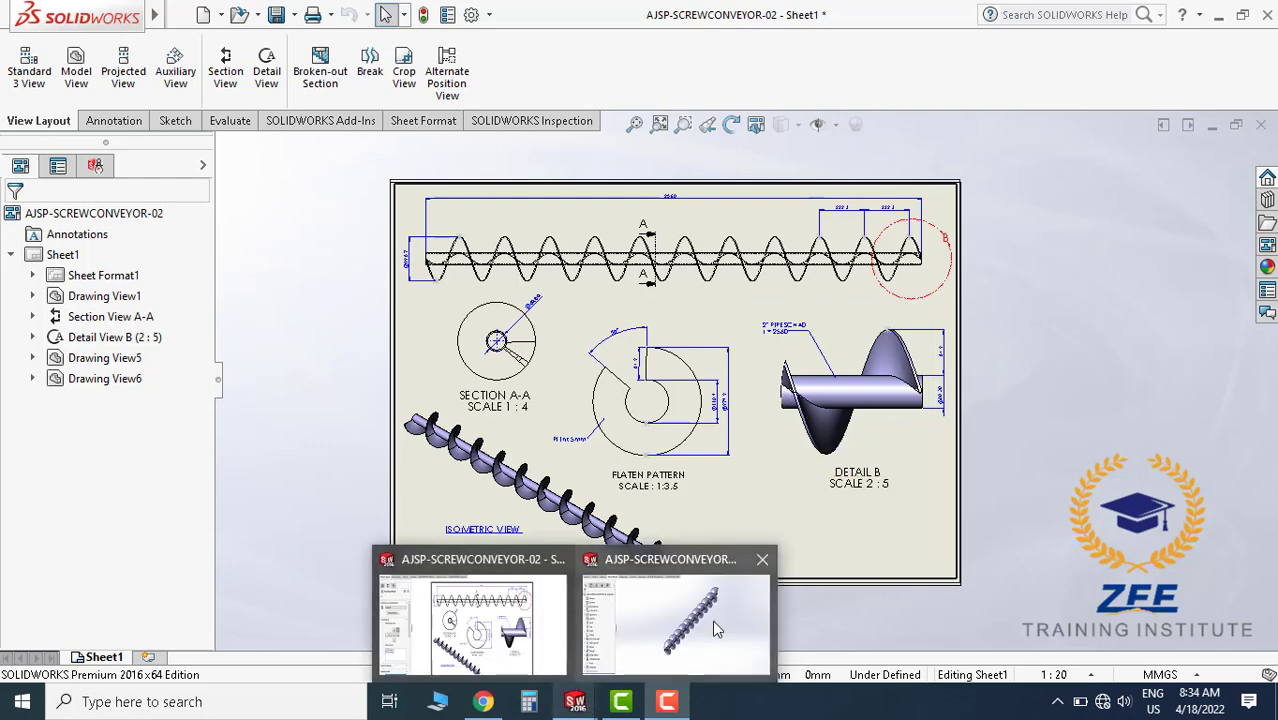
{"action": "key", "text": "ctrl+Tab"}
Flatten the conveyor flight and orbit to view its flat pattern face-on.
{"action": "scroll", "coordinate": [790, 450], "scroll_direction": "down", "scroll_amount": 3}
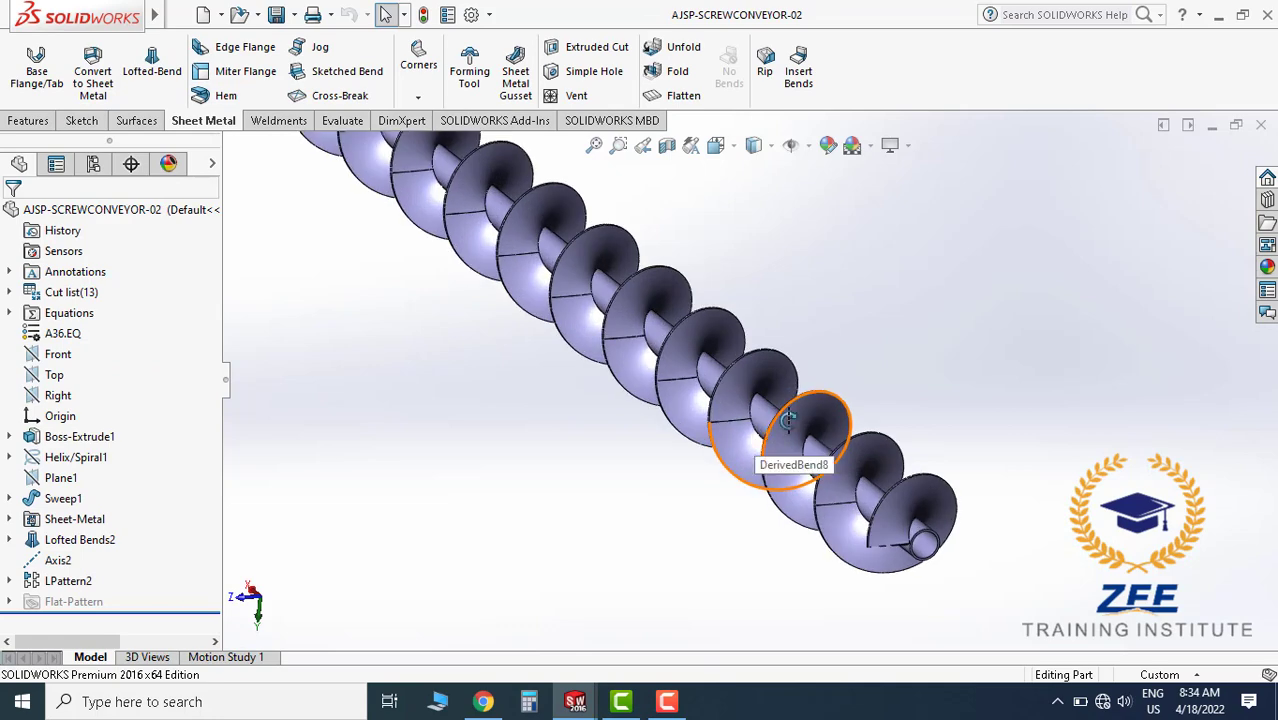
{"action": "scroll", "coordinate": [797, 455], "scroll_direction": "up", "scroll_amount": 5}
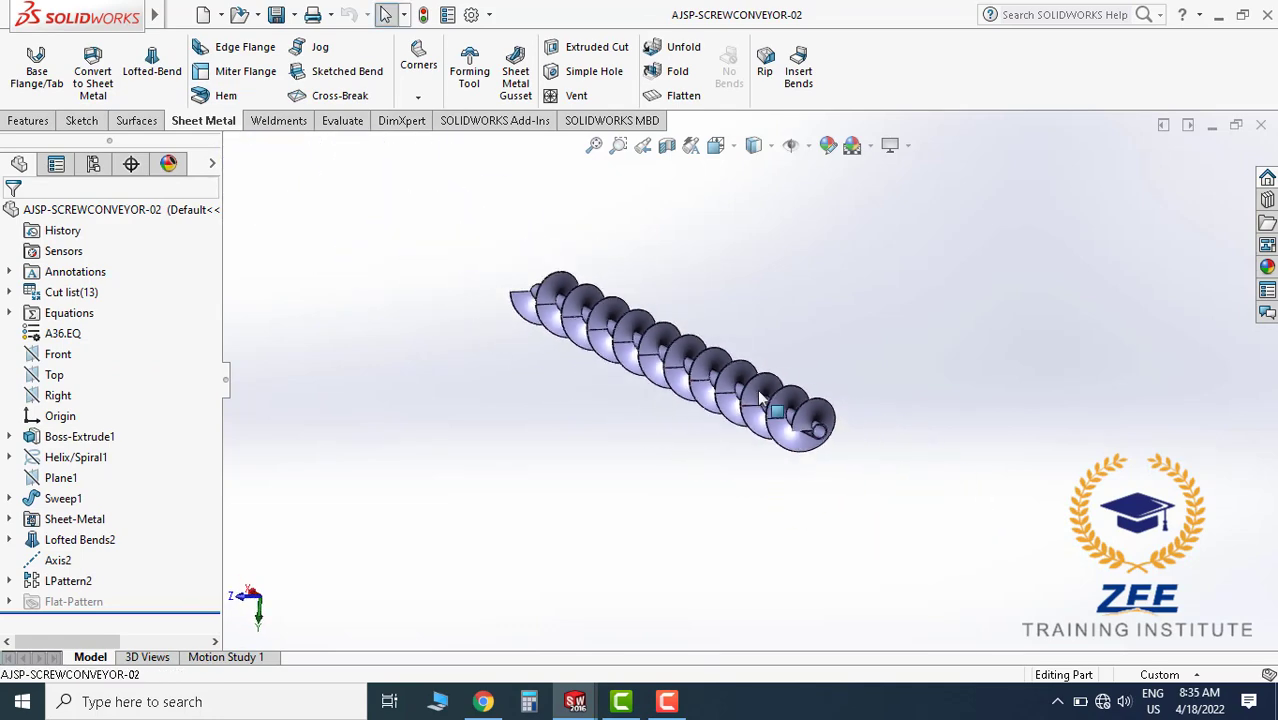
{"action": "scroll", "coordinate": [808, 418], "scroll_direction": "down", "scroll_amount": 3}
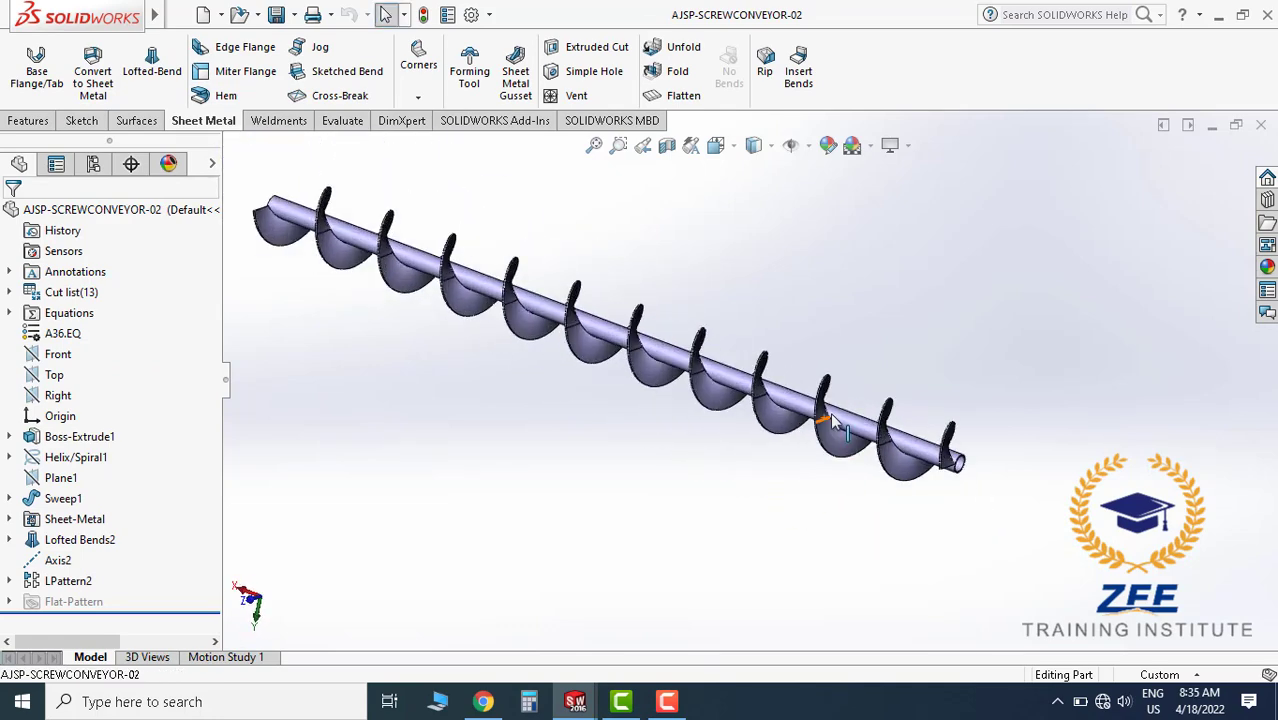
{"action": "left_click", "coordinate": [683, 95]}
{"action": "scroll", "coordinate": [708, 267], "scroll_direction": "up", "scroll_amount": 2}
{"action": "scroll", "coordinate": [490, 288], "scroll_direction": "down", "scroll_amount": 5}
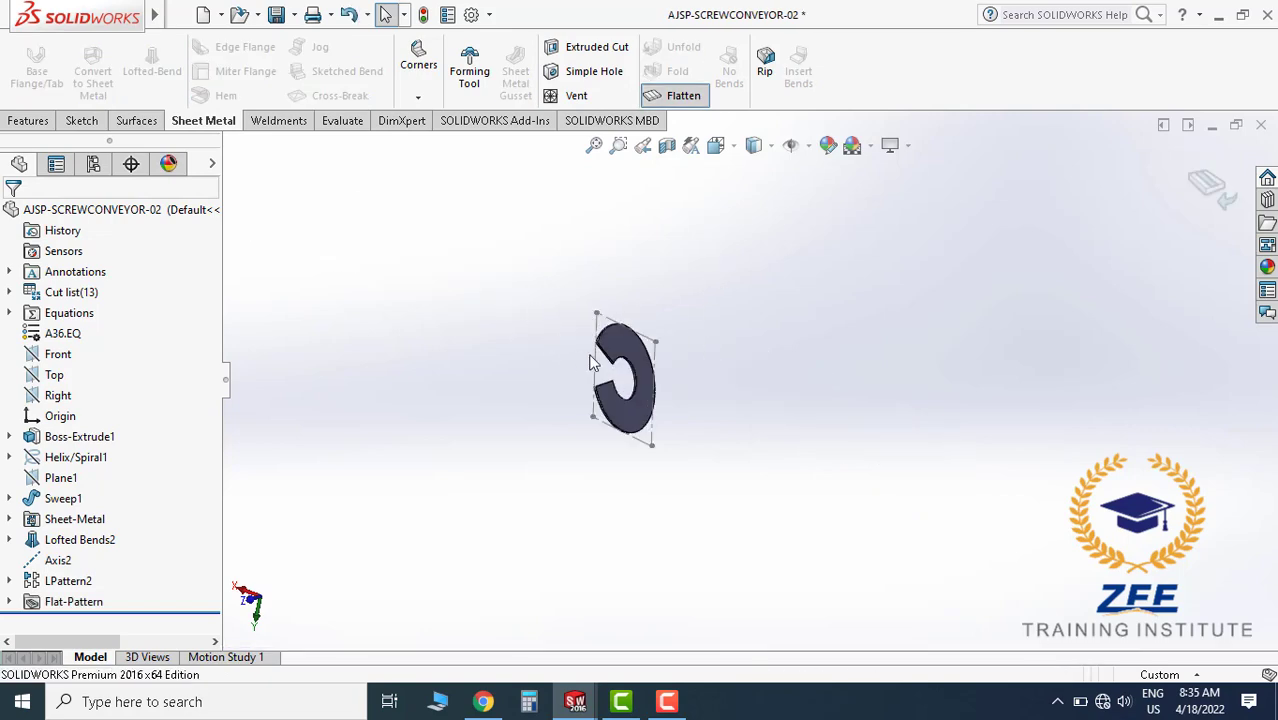
{"action": "middle_click_drag", "start_coordinate": [784, 403], "coordinate": [756, 405]}
{"action": "scroll", "coordinate": [749, 417], "scroll_direction": "up", "scroll_amount": 3}
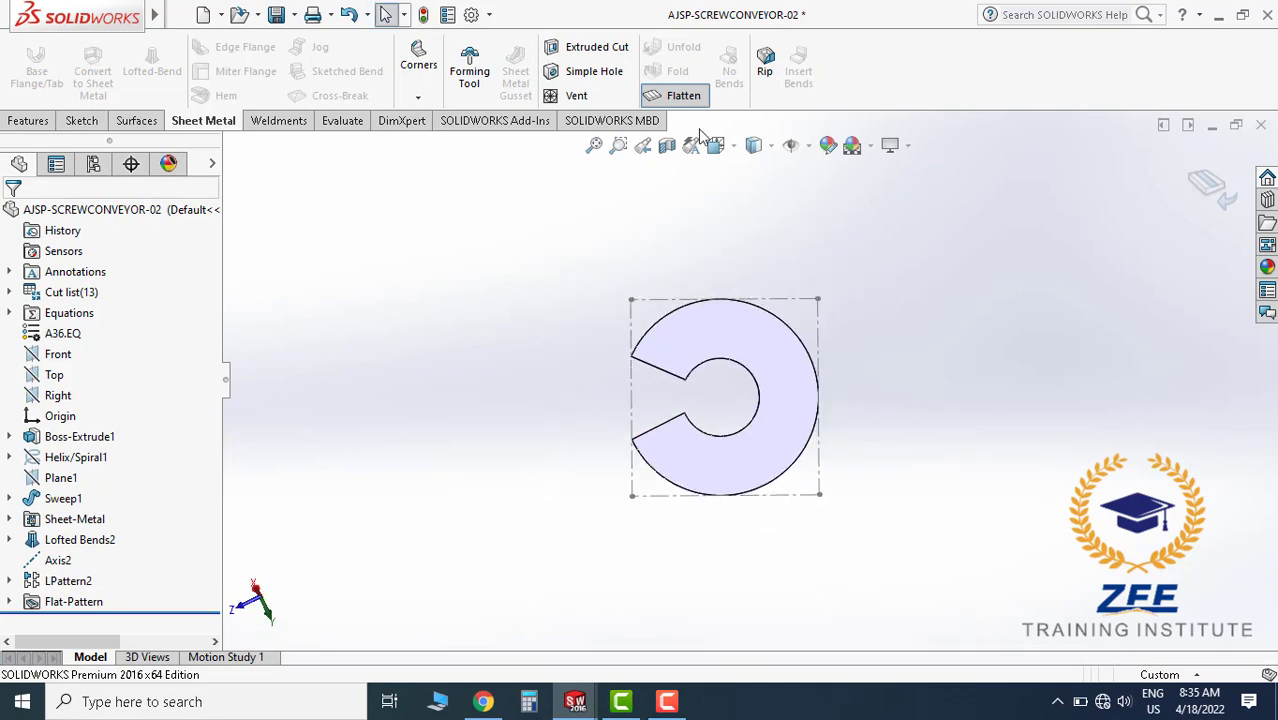
Unflatten the flight so it returns to its 3D helical shape.
{"action": "left_click", "coordinate": [694, 100]}
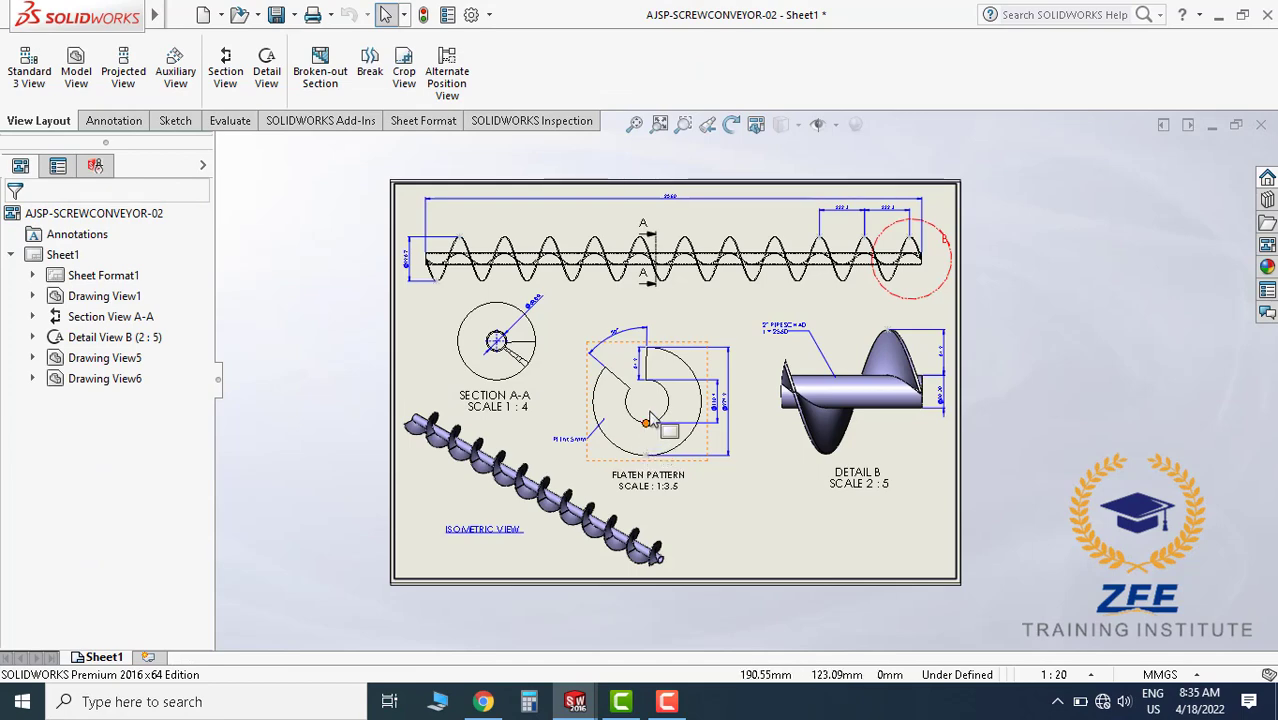
{"action": "scroll", "coordinate": [651, 410], "scroll_direction": "up", "scroll_amount": 2}
{"action": "scroll", "coordinate": [660, 450], "scroll_direction": "down", "scroll_amount": 4}
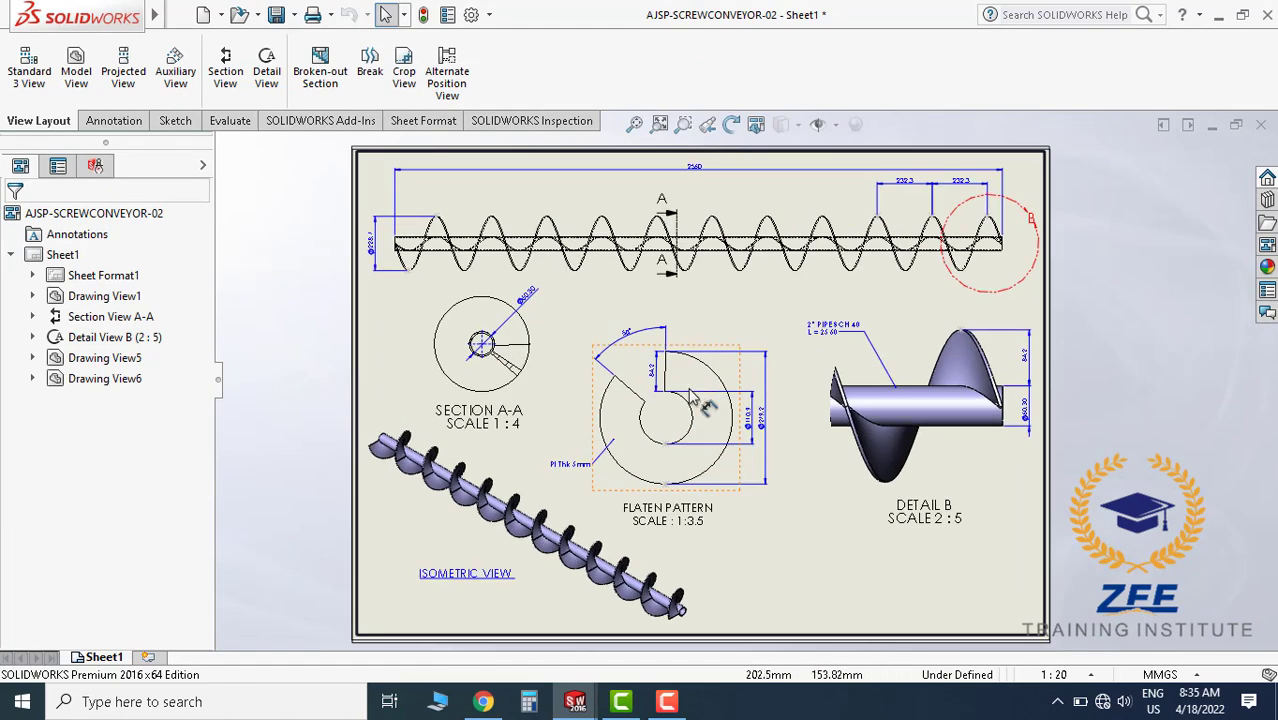
{"action": "scroll", "coordinate": [697, 617], "scroll_direction": "up", "scroll_amount": 1}
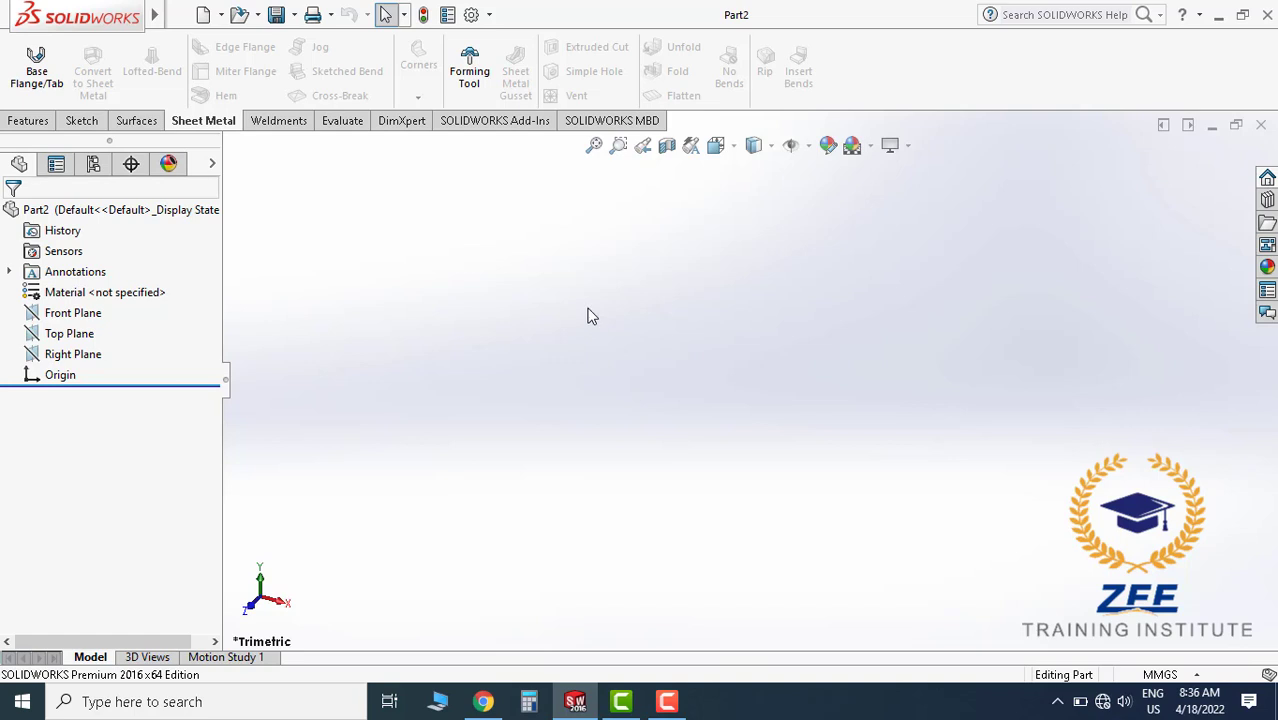
On the Right Plane, sketch two concentric circles centred at the origin.
{"action": "left_click", "coordinate": [78, 354]}
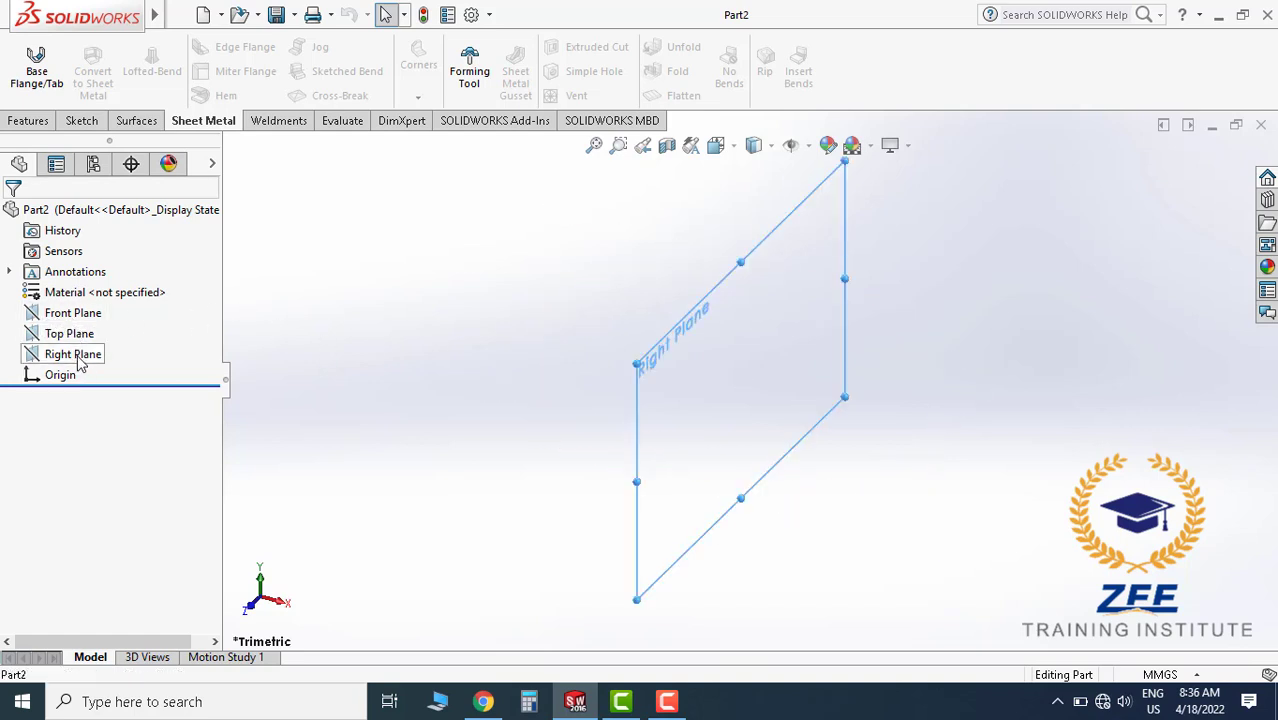
{"action": "left_click", "coordinate": [90, 333]}
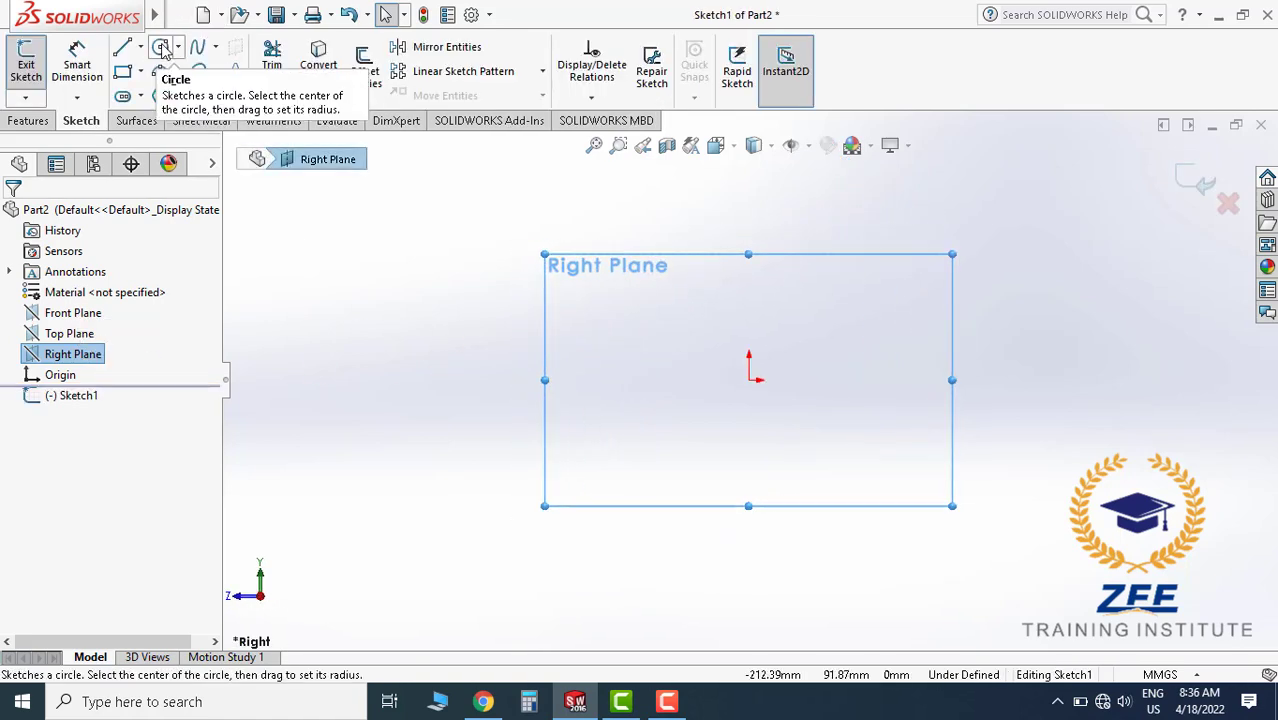
{"action": "left_click", "coordinate": [162, 48]}
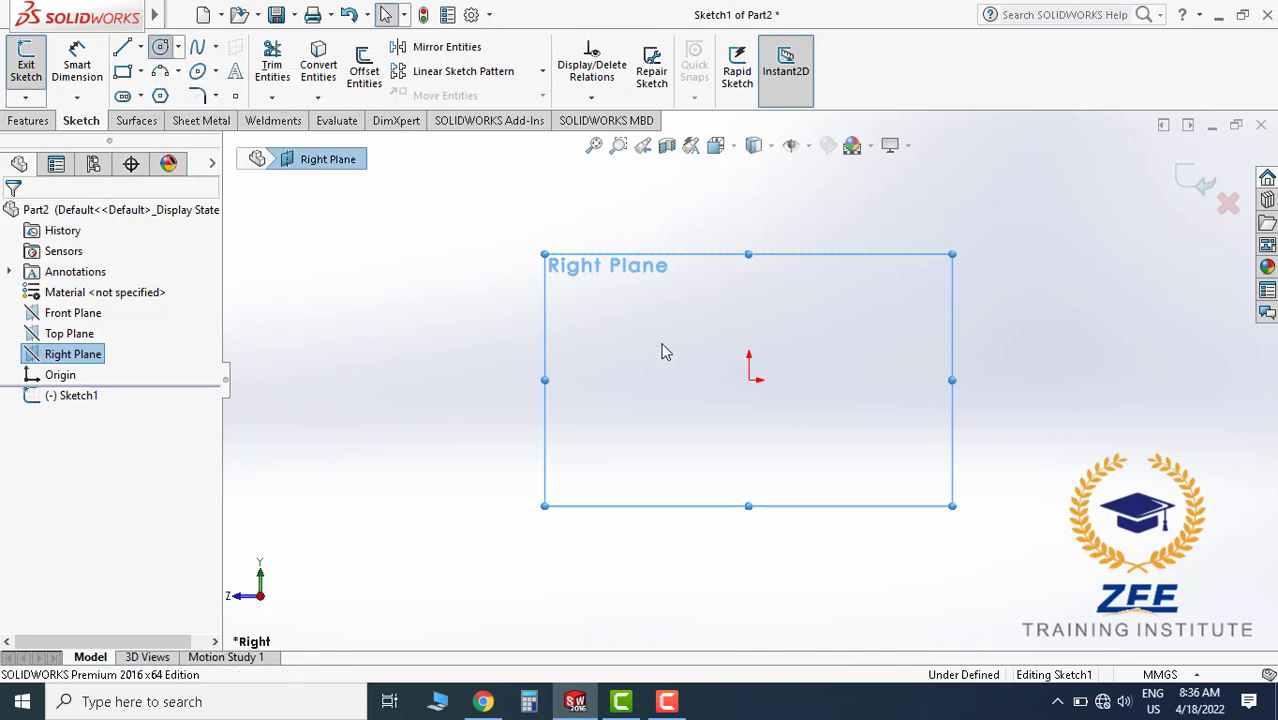
{"action": "left_click", "coordinate": [750, 380]}
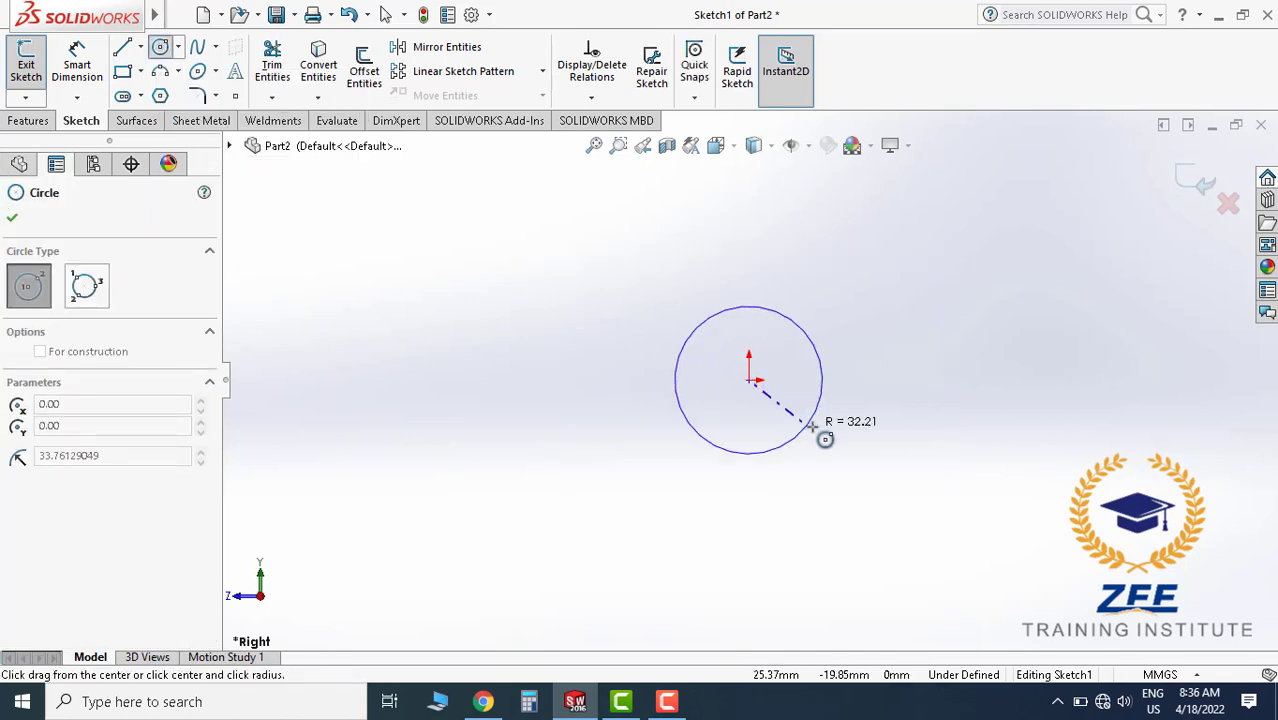
{"action": "left_click", "coordinate": [873, 421]}
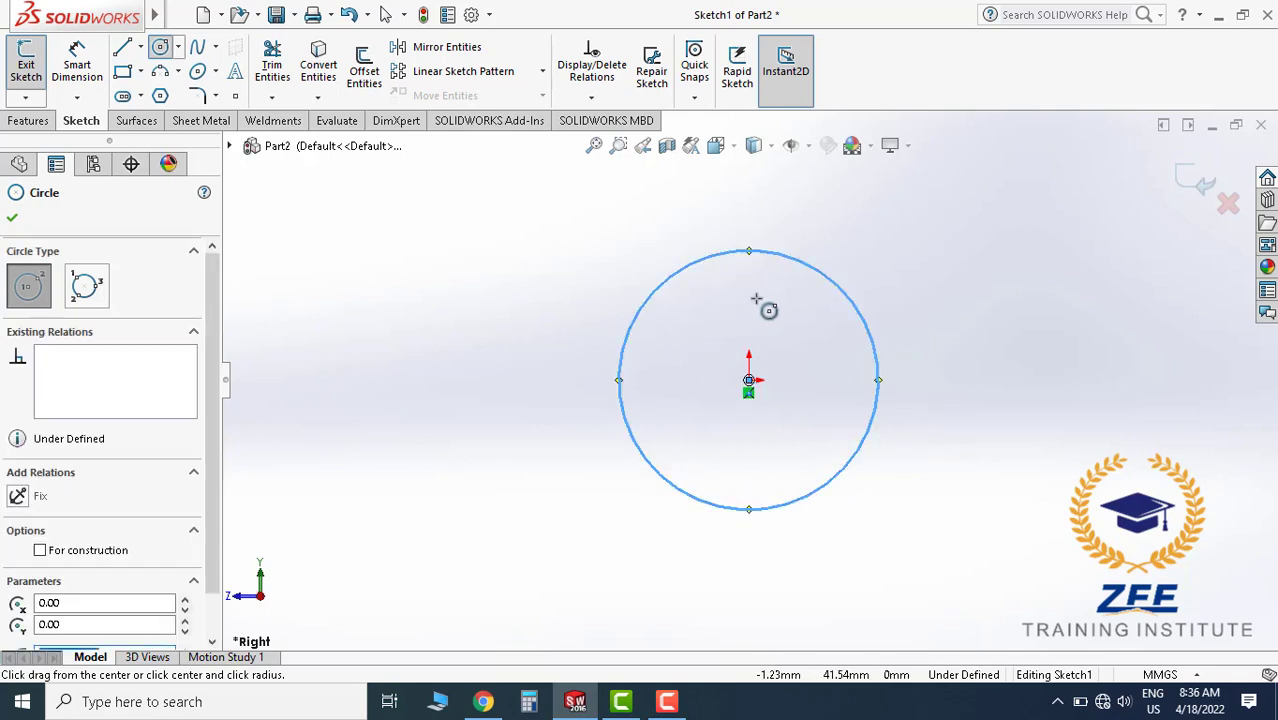
{"action": "left_click", "coordinate": [749, 380]}
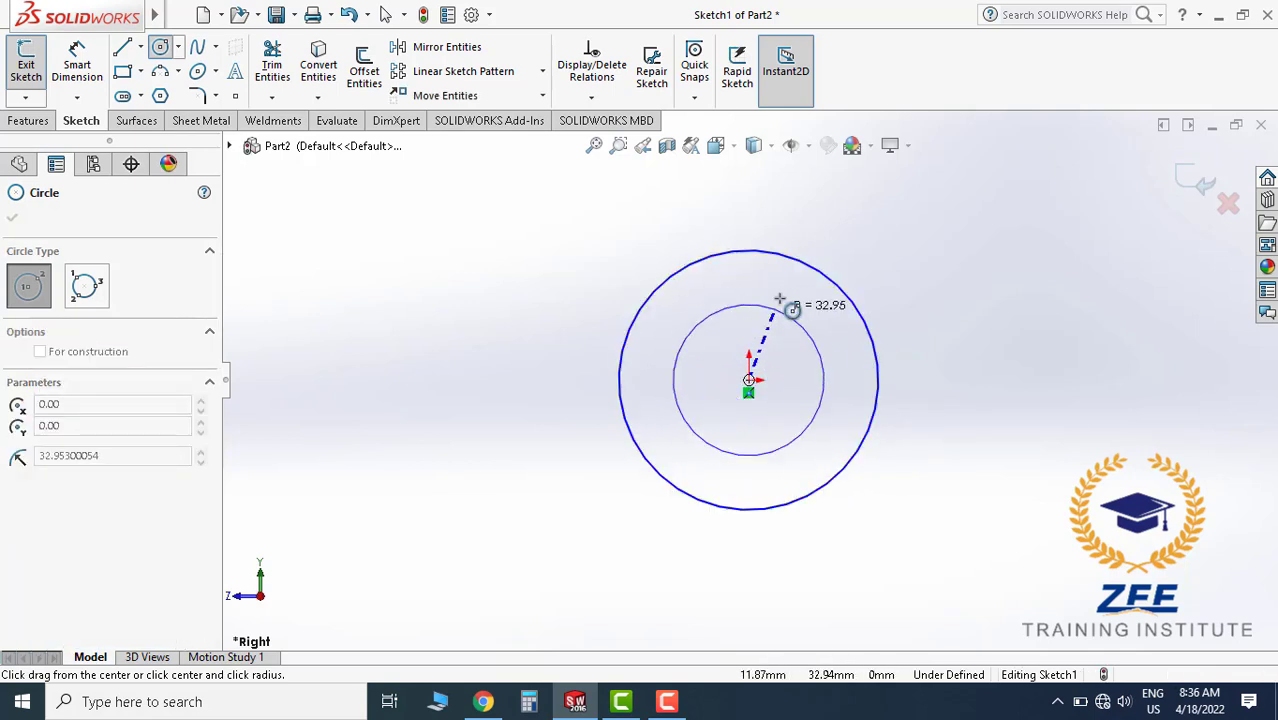
{"action": "left_click", "coordinate": [794, 290]}
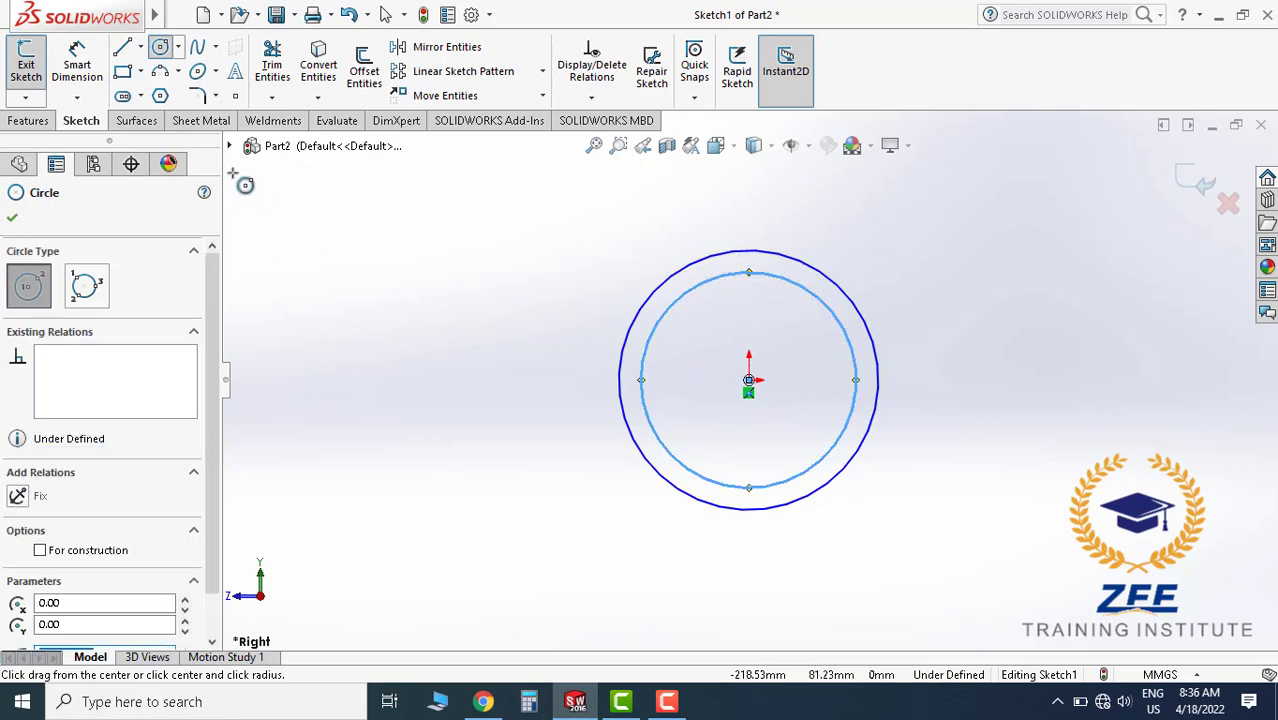
Dimension the outer circle's diameter to Ø60.32.
{"action": "left_click", "coordinate": [79, 64]}
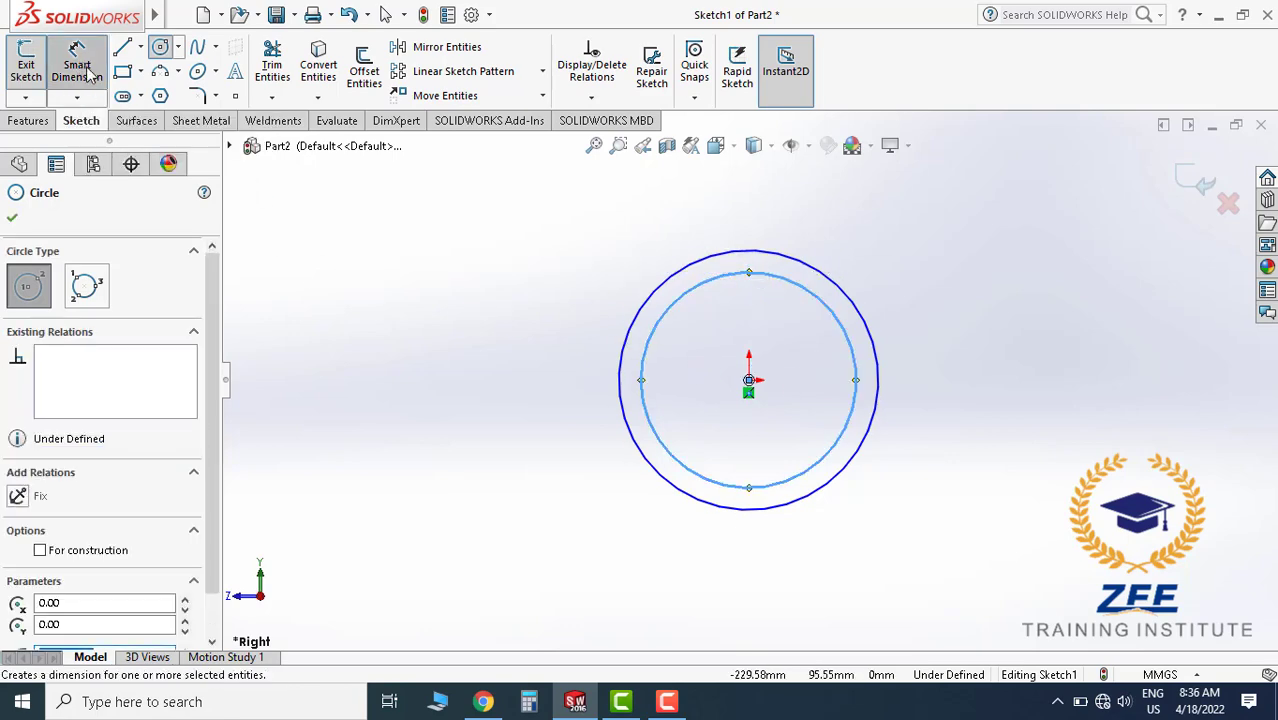
{"action": "left_click", "coordinate": [834, 289]}
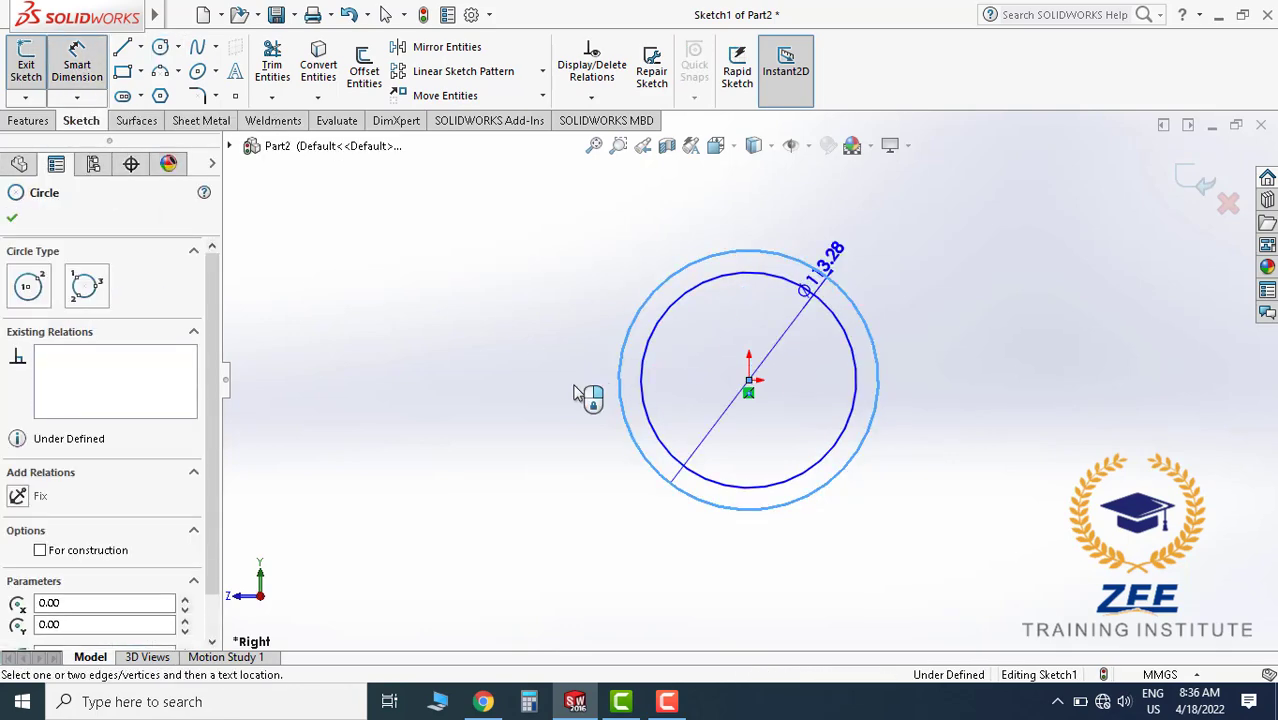
{"action": "left_click", "coordinate": [546, 419]}
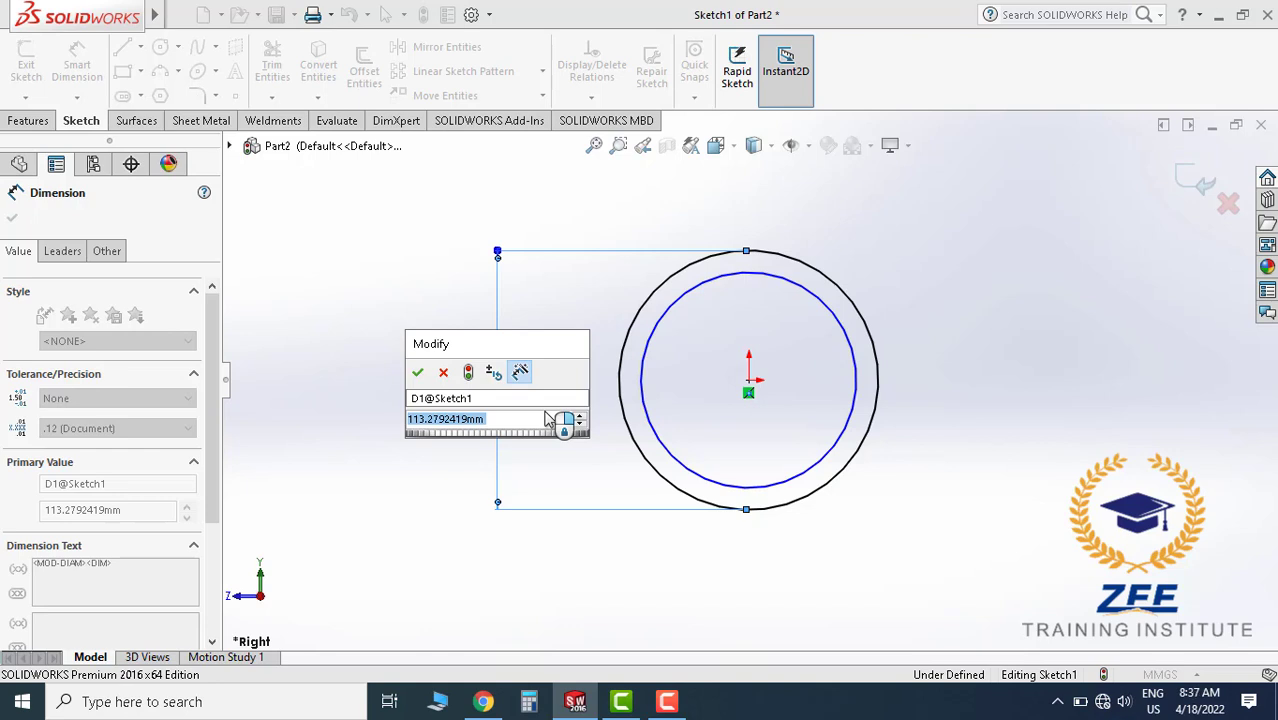
{"action": "type", "text": "60"}
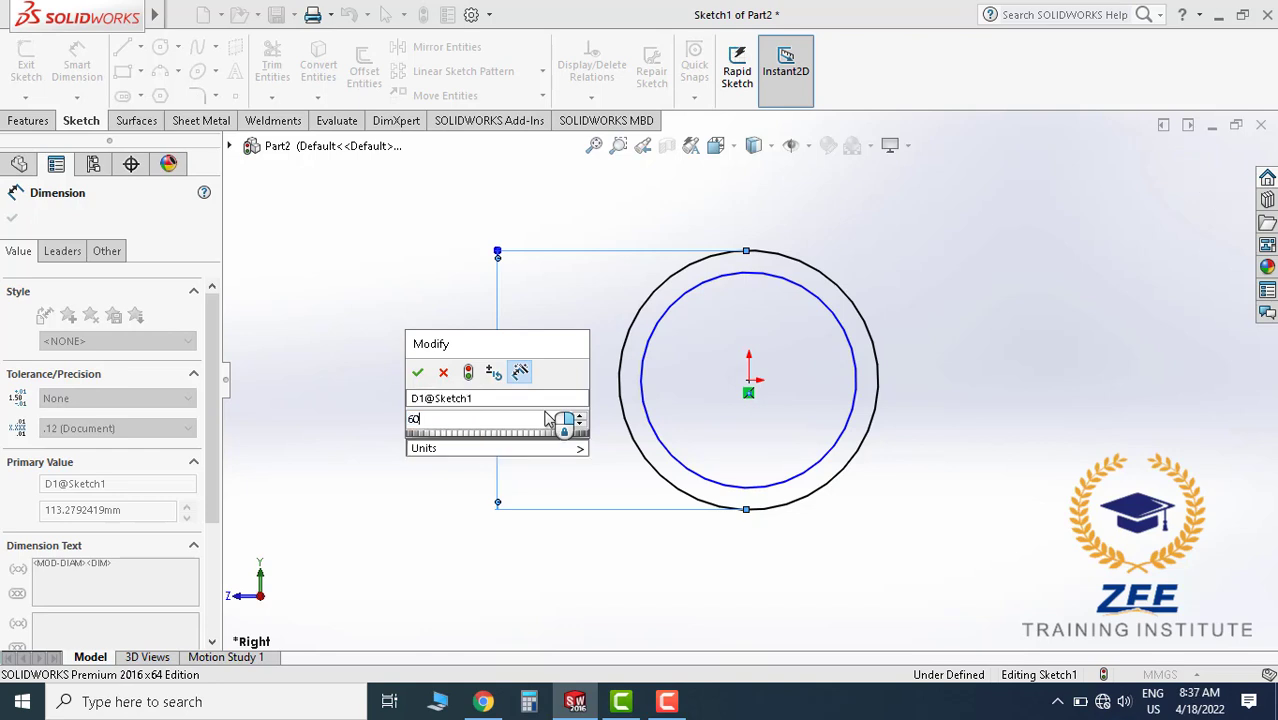
{"action": "type", "text": "."}
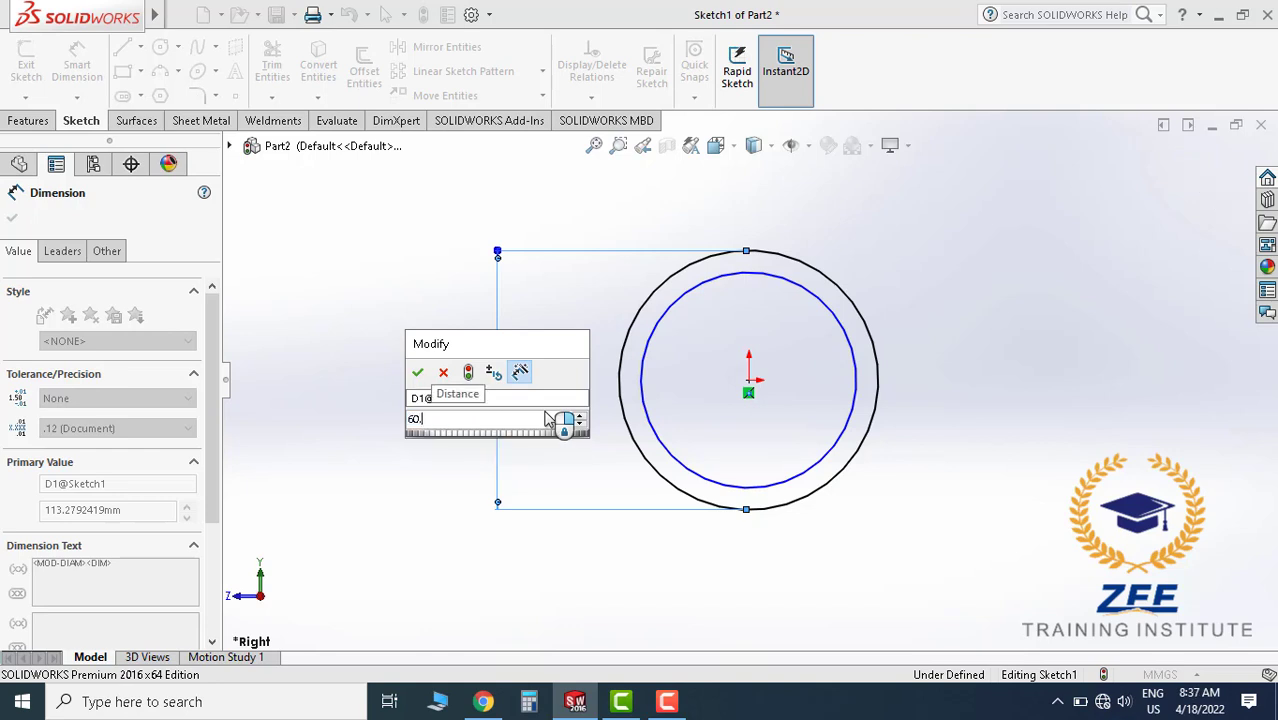
{"action": "type", "text": "32"}
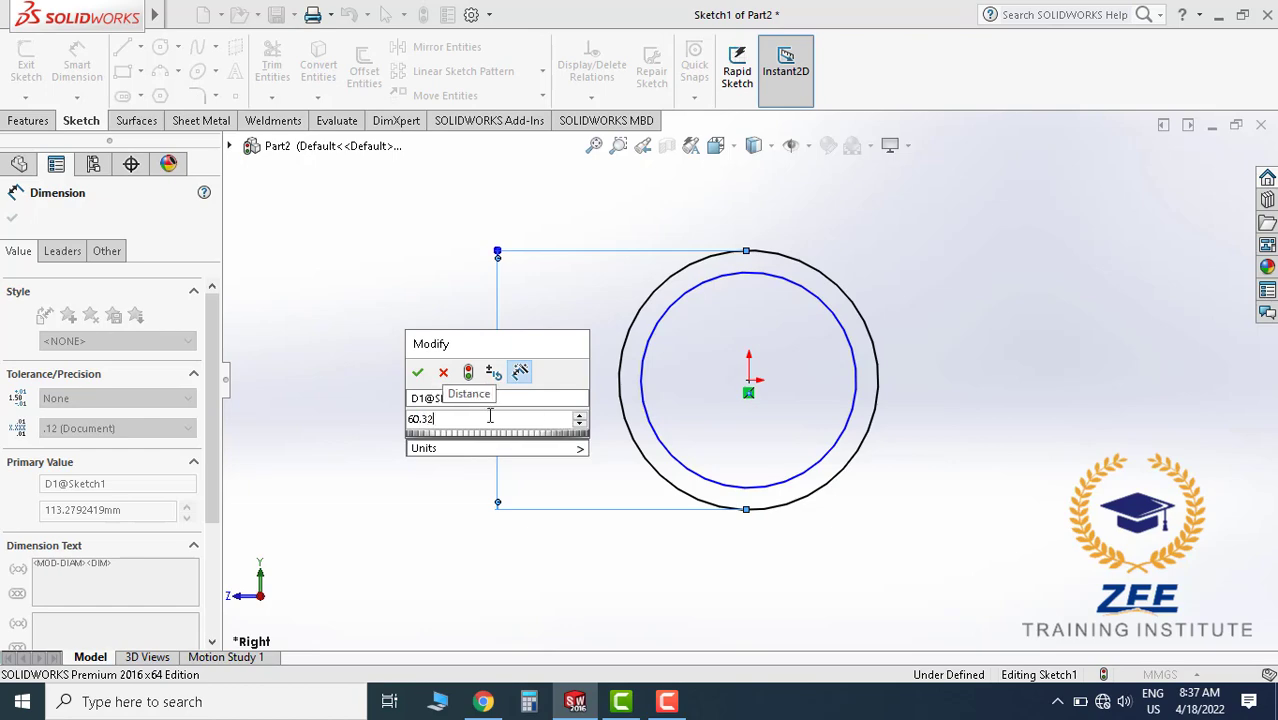
{"action": "left_click", "coordinate": [422, 372]}
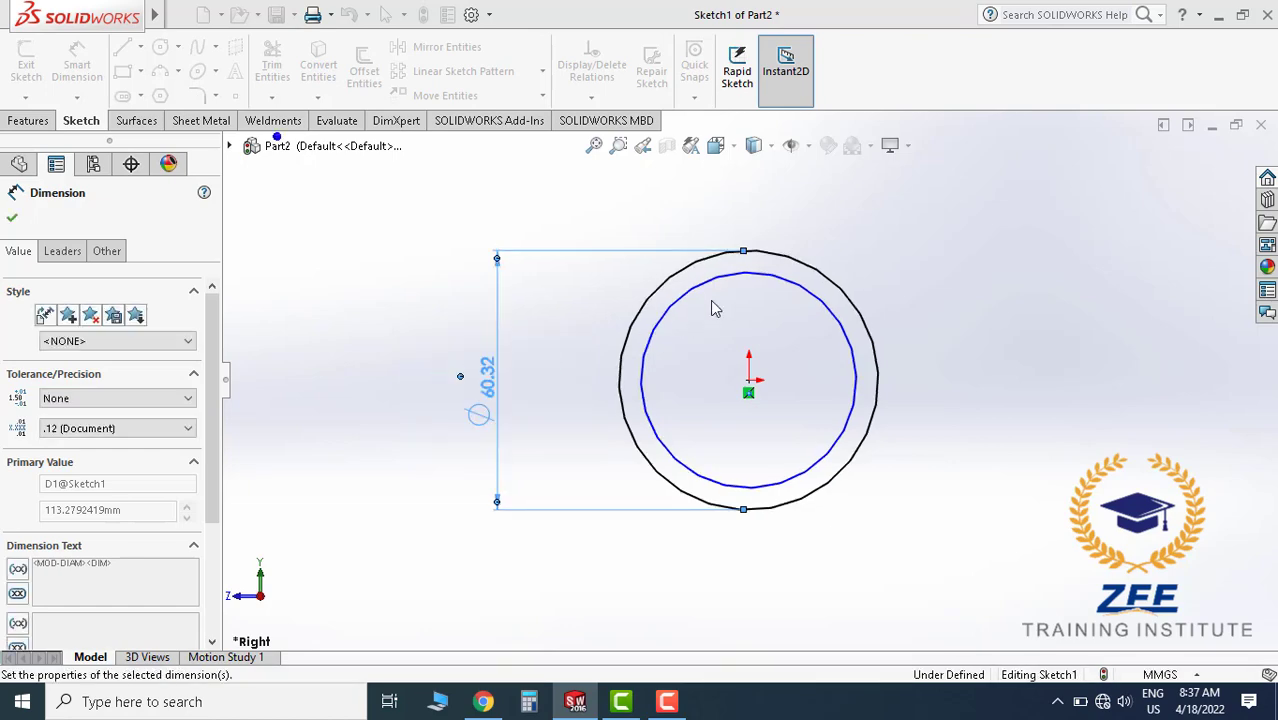
{"action": "left_click", "coordinate": [913, 265]}
Dimension the inner circle's diameter to Ø52.50, fully defining the sketch.
{"action": "scroll", "coordinate": [890, 354], "scroll_direction": "down", "scroll_amount": 2}
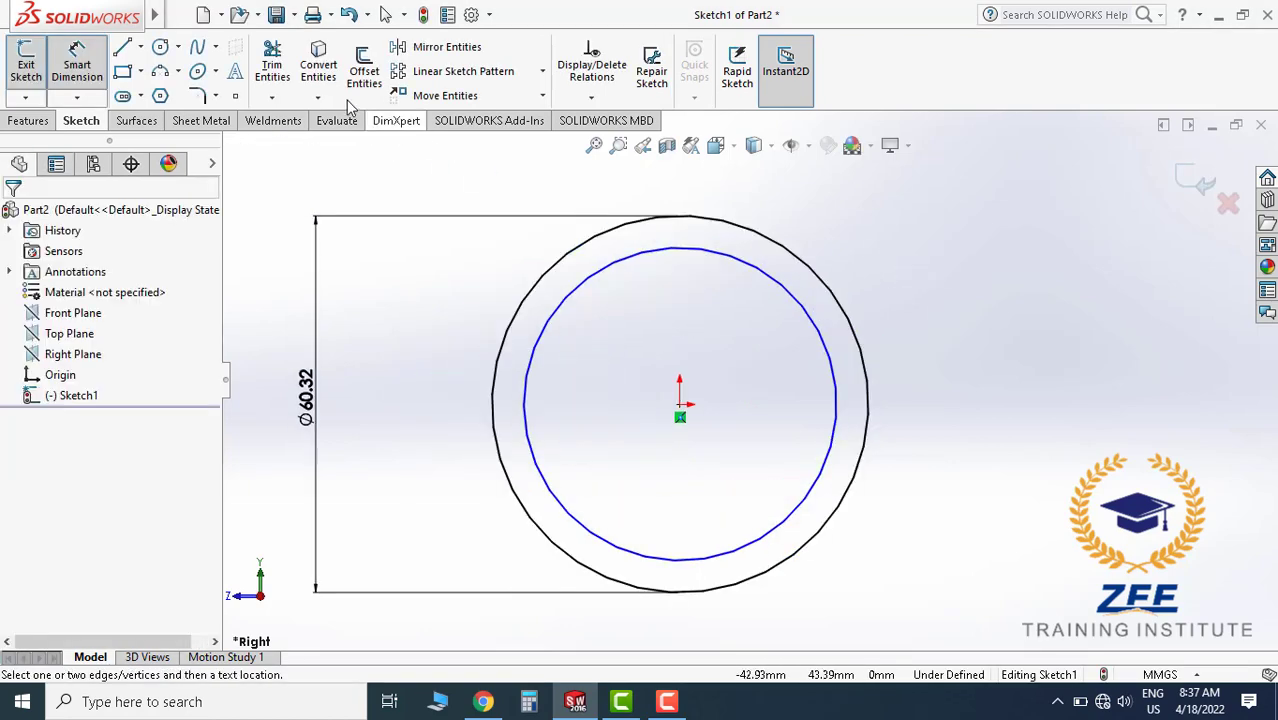
{"action": "left_click", "coordinate": [575, 292]}
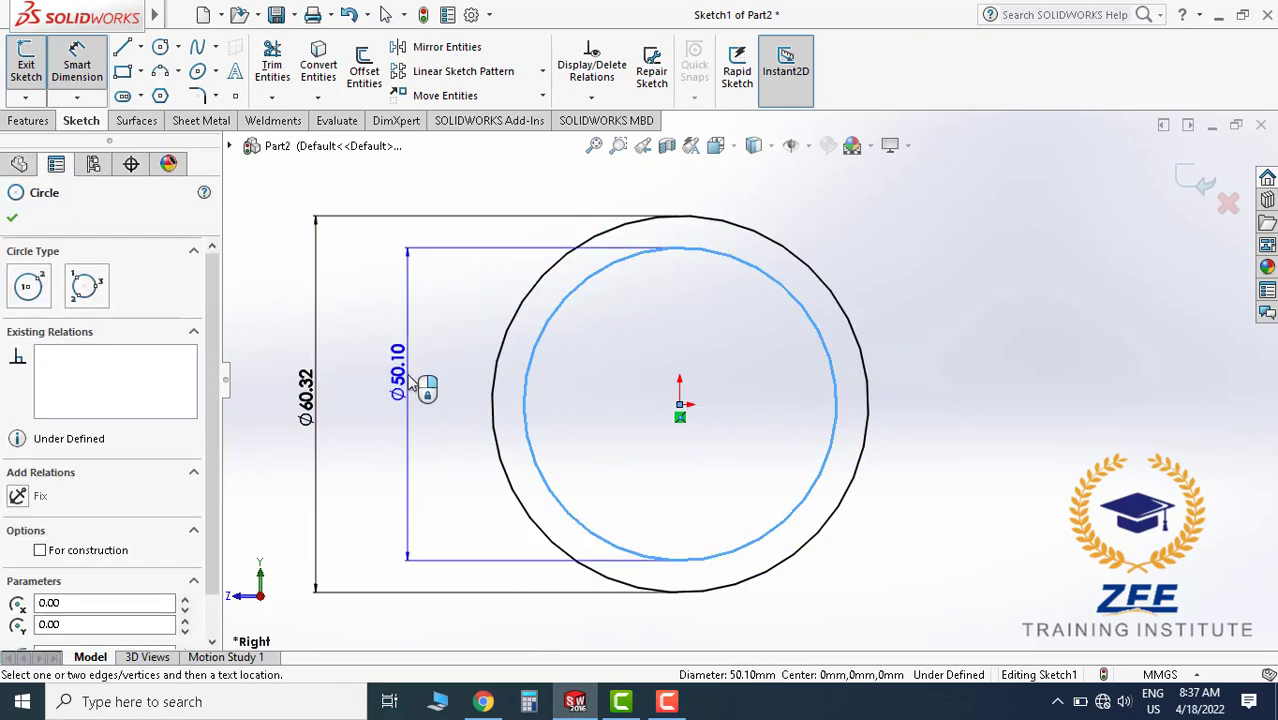
{"action": "left_click", "coordinate": [412, 385]}
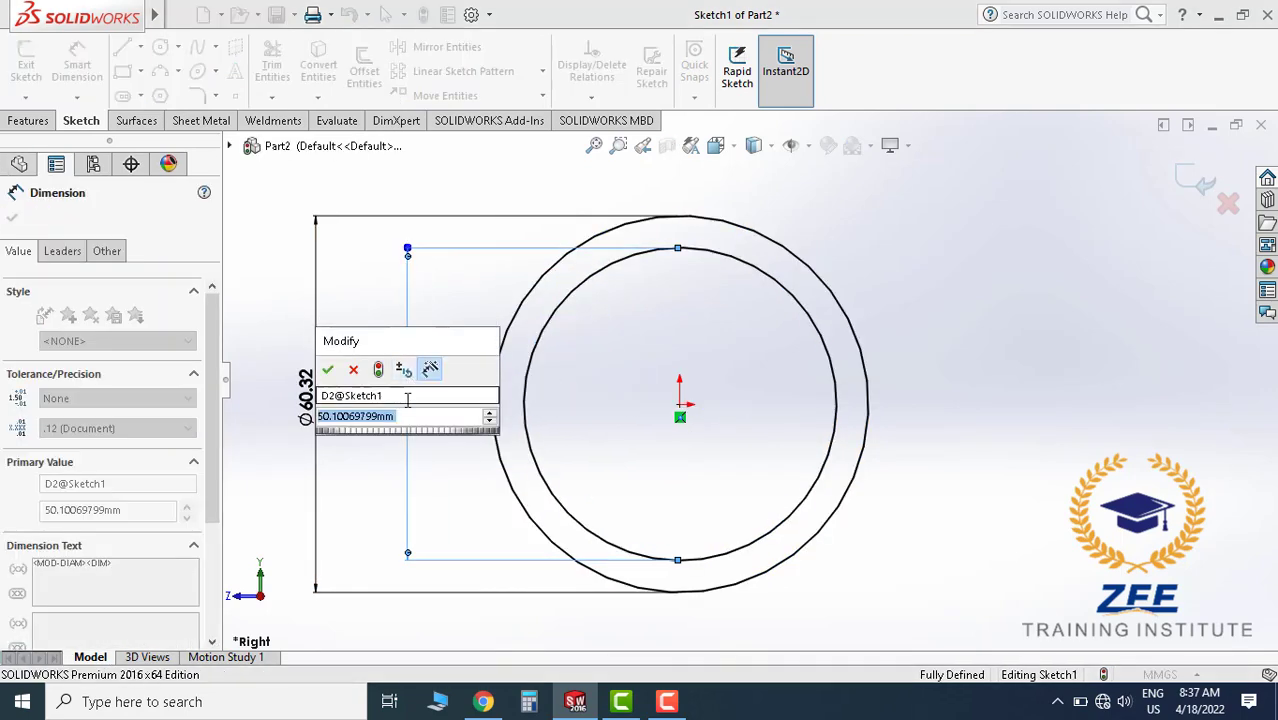
{"action": "type", "text": "52"}
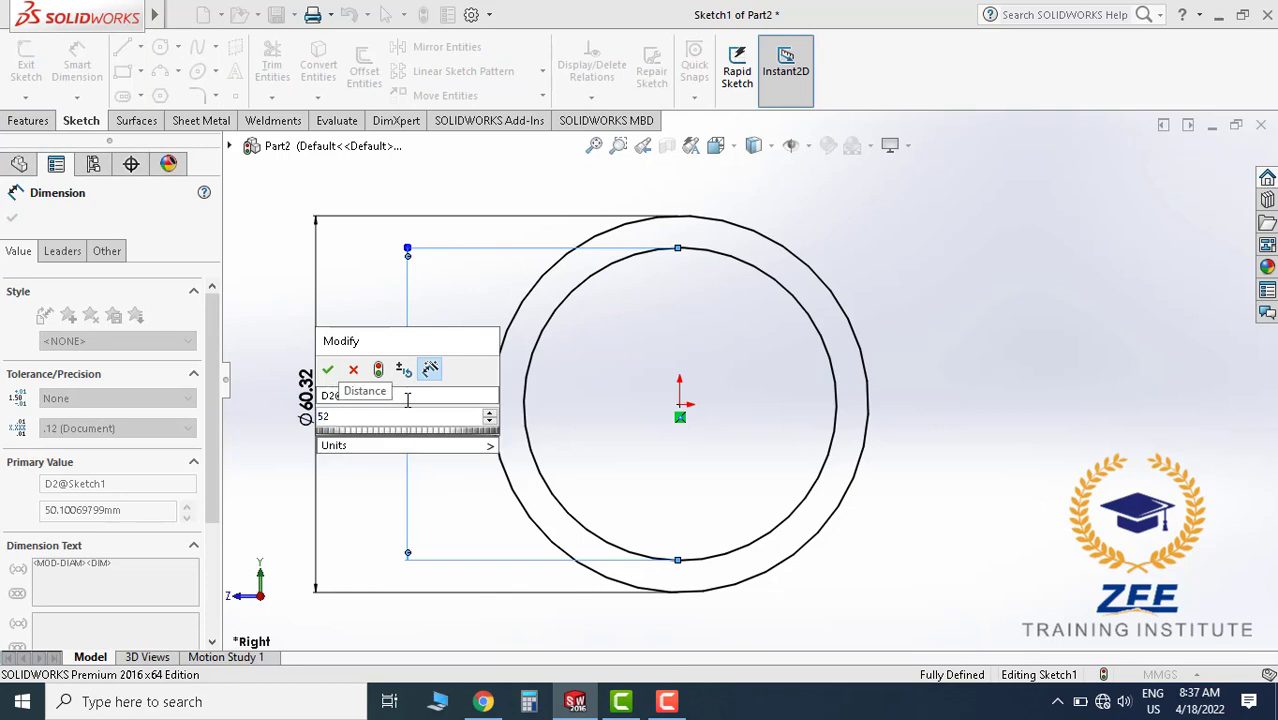
{"action": "type", "text": "."}
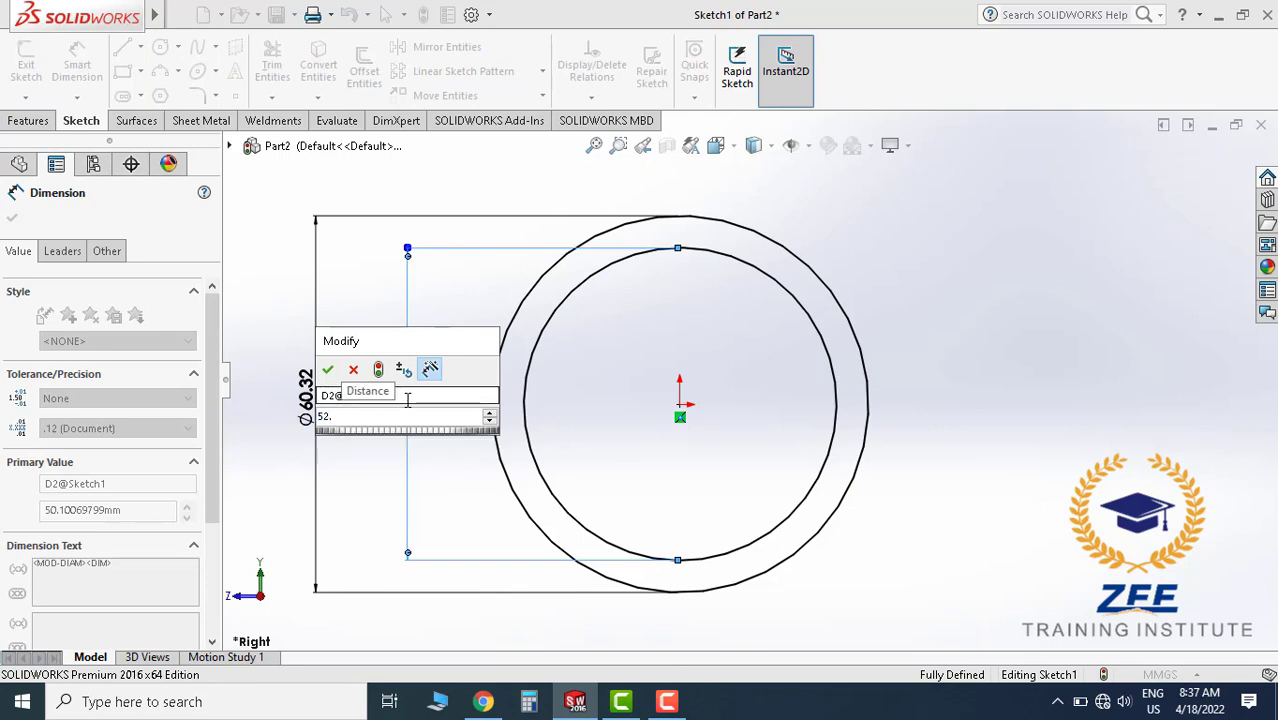
{"action": "type", "text": "50"}
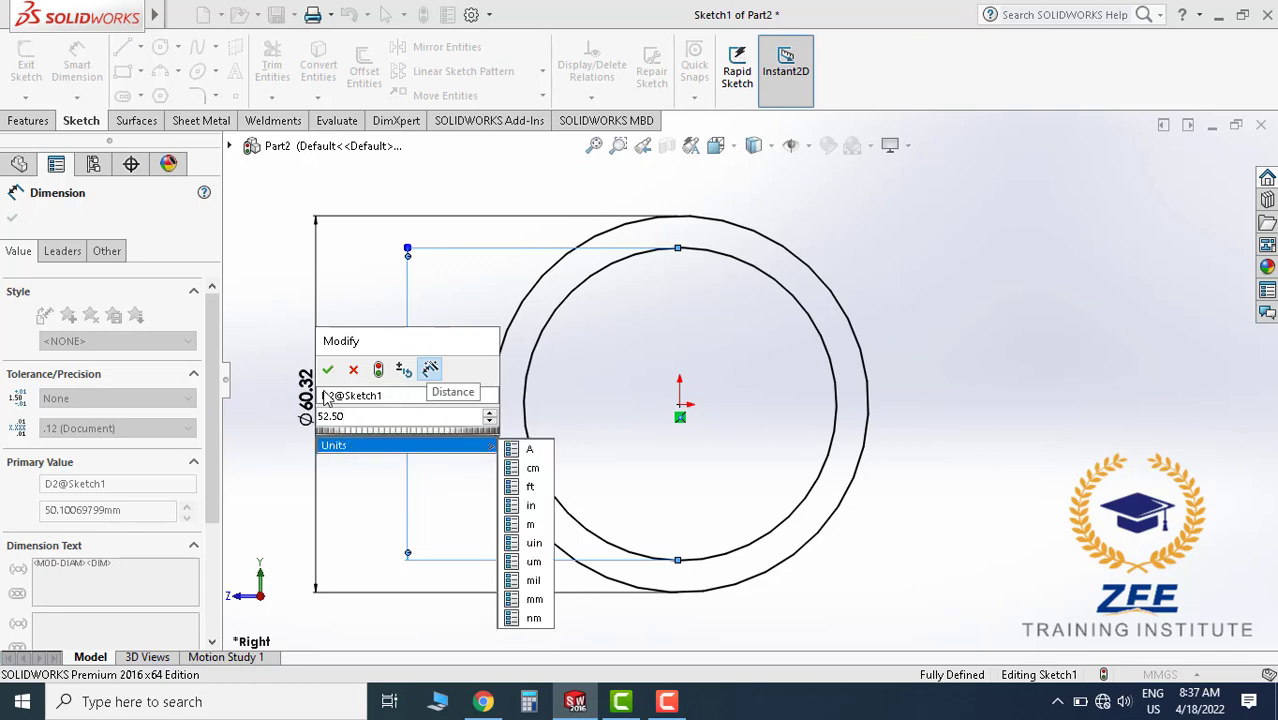
{"action": "key", "text": "Return"}
{"action": "left_click", "coordinate": [906, 300]}
{"action": "scroll", "coordinate": [893, 371], "scroll_direction": "up", "scroll_amount": 5}
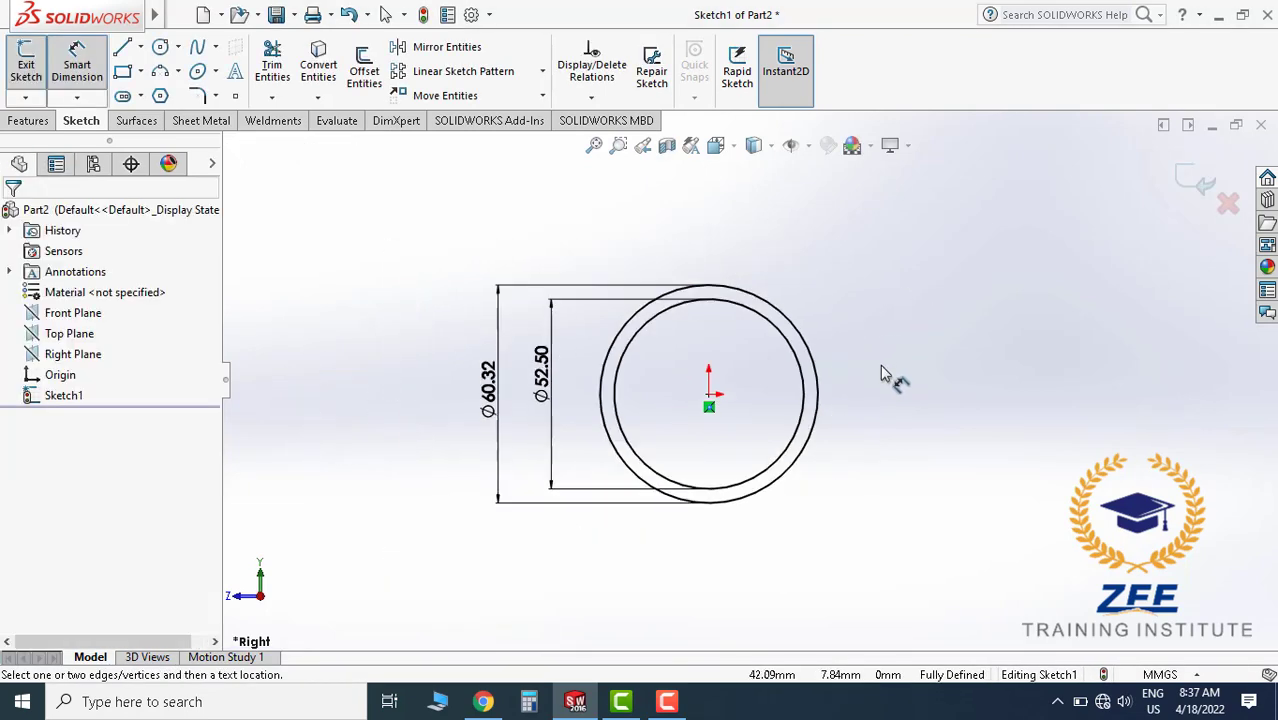
{"action": "scroll", "coordinate": [750, 420], "scroll_direction": "down", "scroll_amount": 6}
{"action": "scroll", "coordinate": [735, 415], "scroll_direction": "up", "scroll_amount": 2}
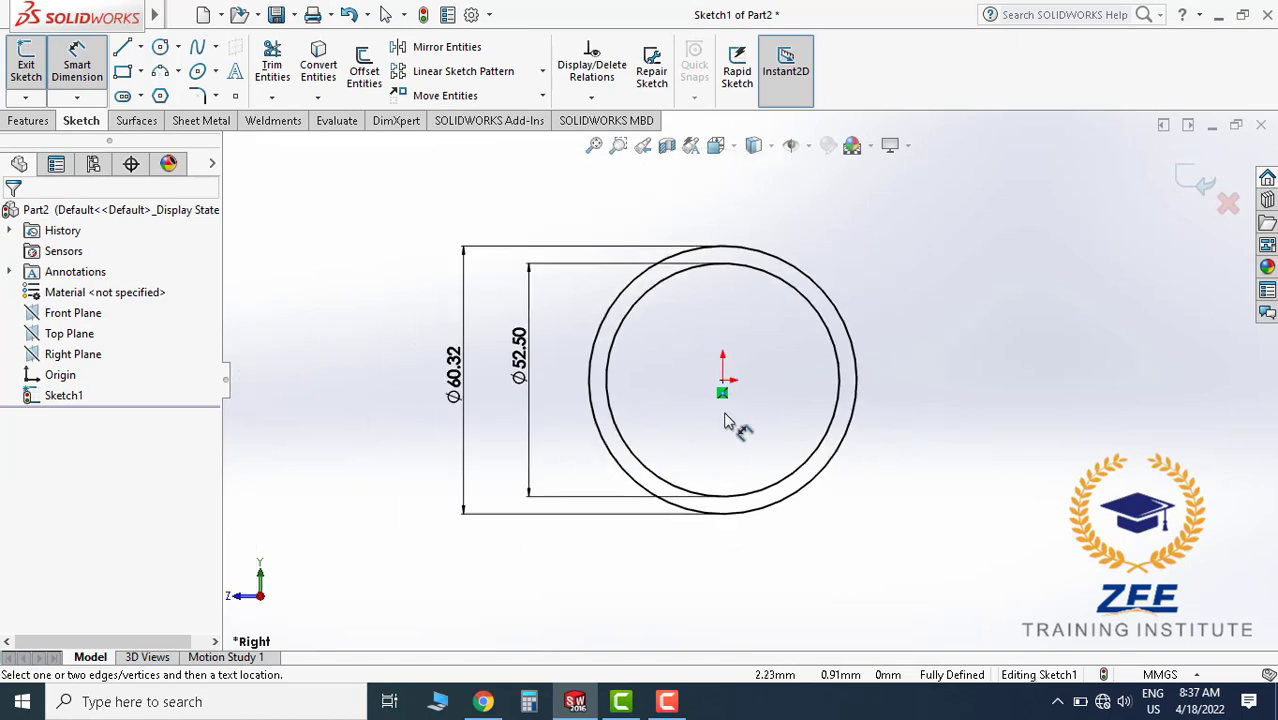
{"action": "scroll", "coordinate": [735, 420], "scroll_direction": "down", "scroll_amount": 1}
{"action": "scroll", "coordinate": [750, 378], "scroll_direction": "up", "scroll_amount": 3}
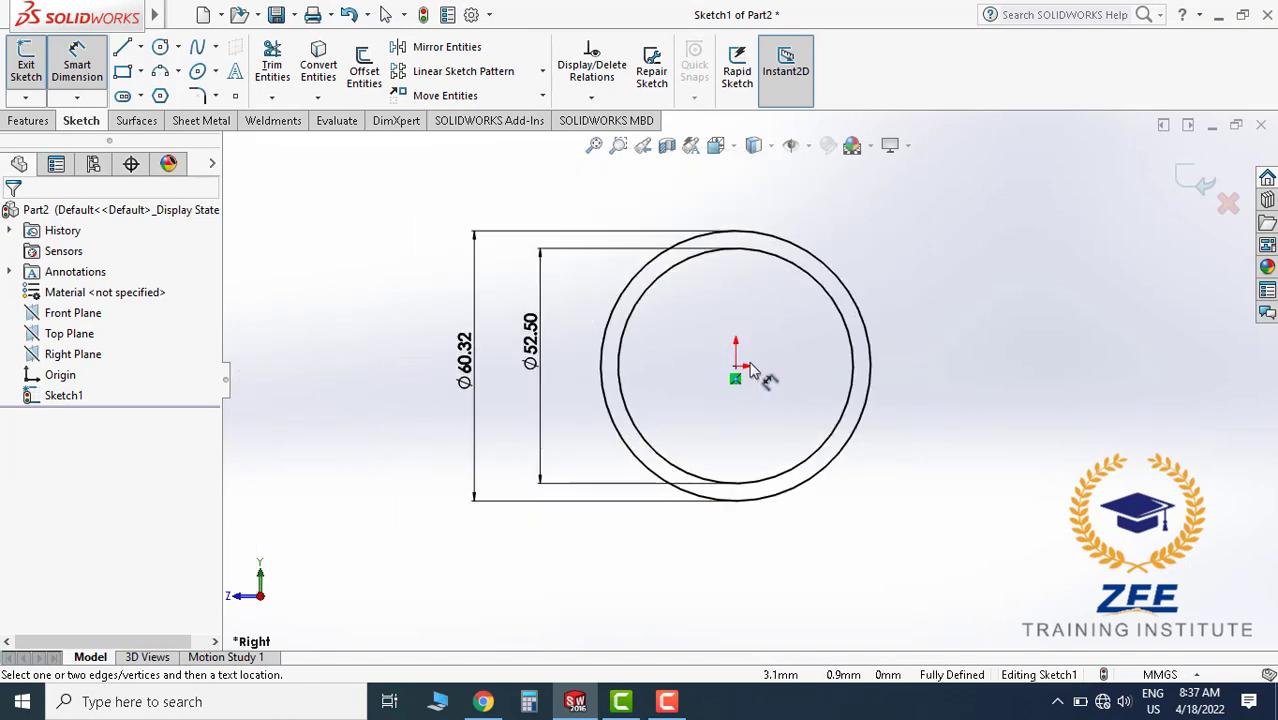
{"action": "scroll", "coordinate": [747, 371], "scroll_direction": "down", "scroll_amount": 3}
{"action": "scroll", "coordinate": [745, 372], "scroll_direction": "up", "scroll_amount": 1}
{"action": "scroll", "coordinate": [745, 372], "scroll_direction": "up", "scroll_amount": 1}
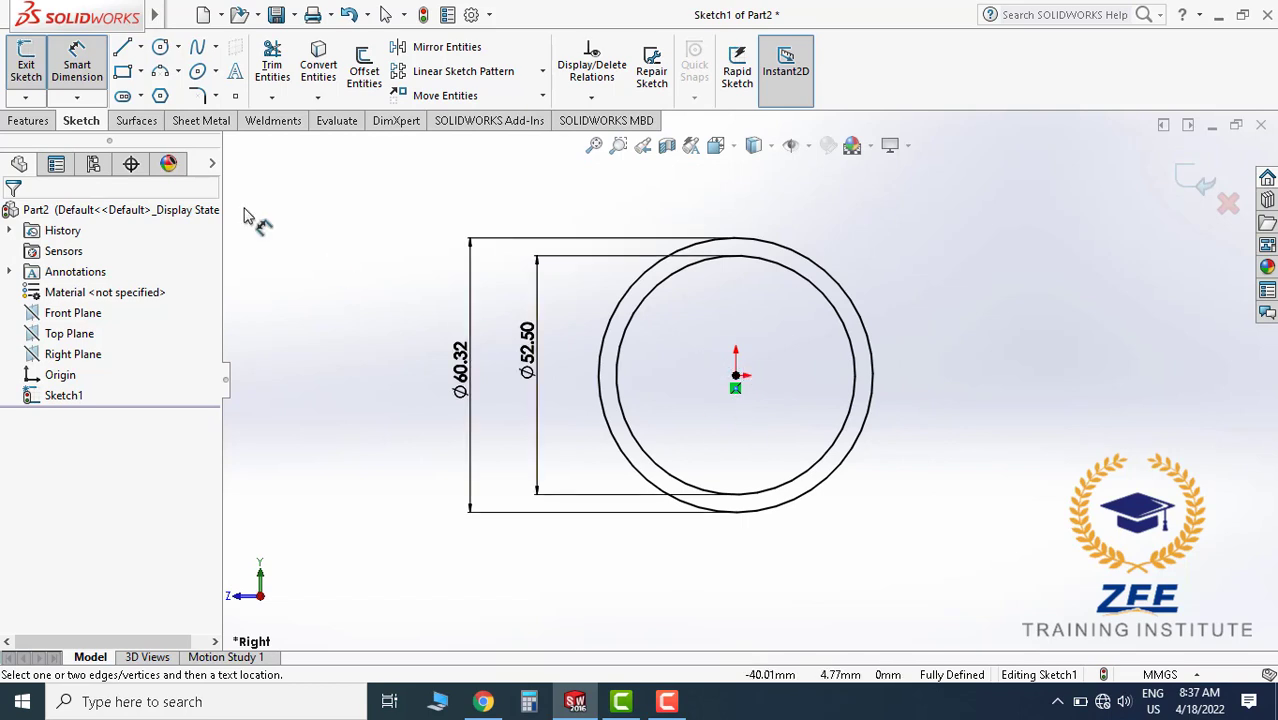
{"action": "left_click", "coordinate": [26, 120]}
Extrude the ring sketch 2560 mm with a Mid Plane end condition into a hollow pipe.
{"action": "left_click", "coordinate": [45, 93]}
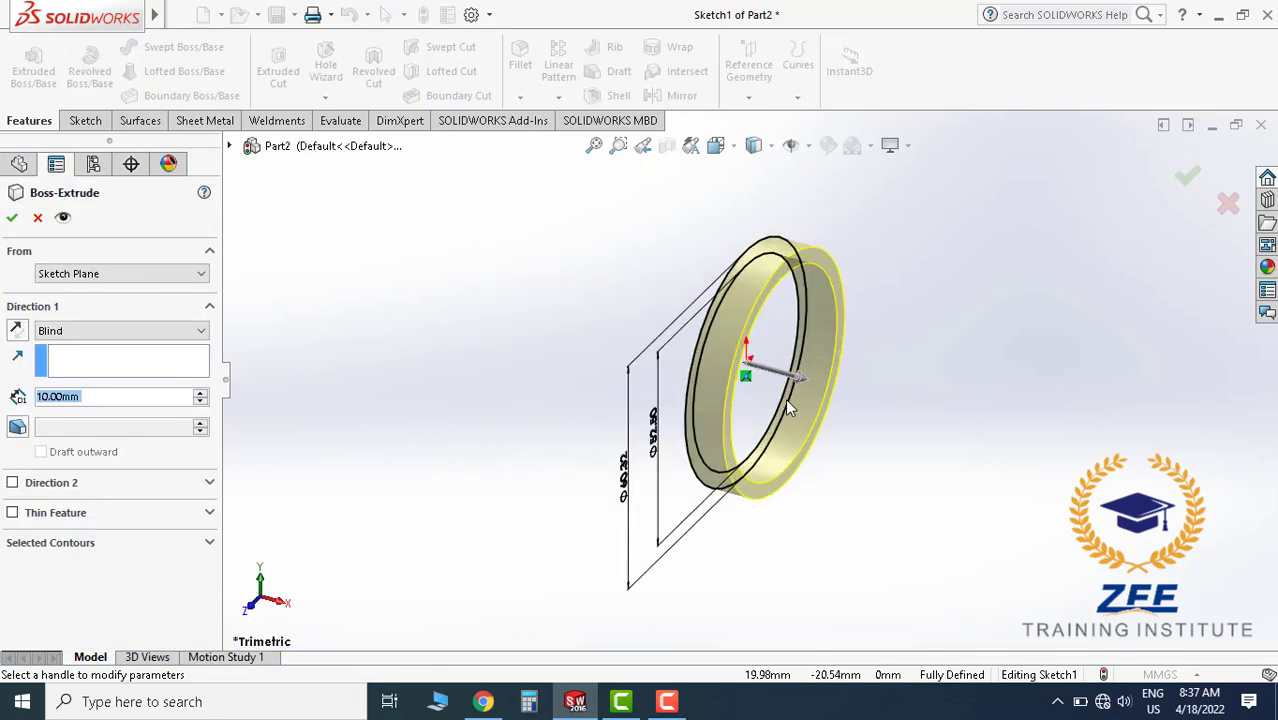
{"action": "scroll", "coordinate": [785, 400], "scroll_direction": "down", "scroll_amount": 1}
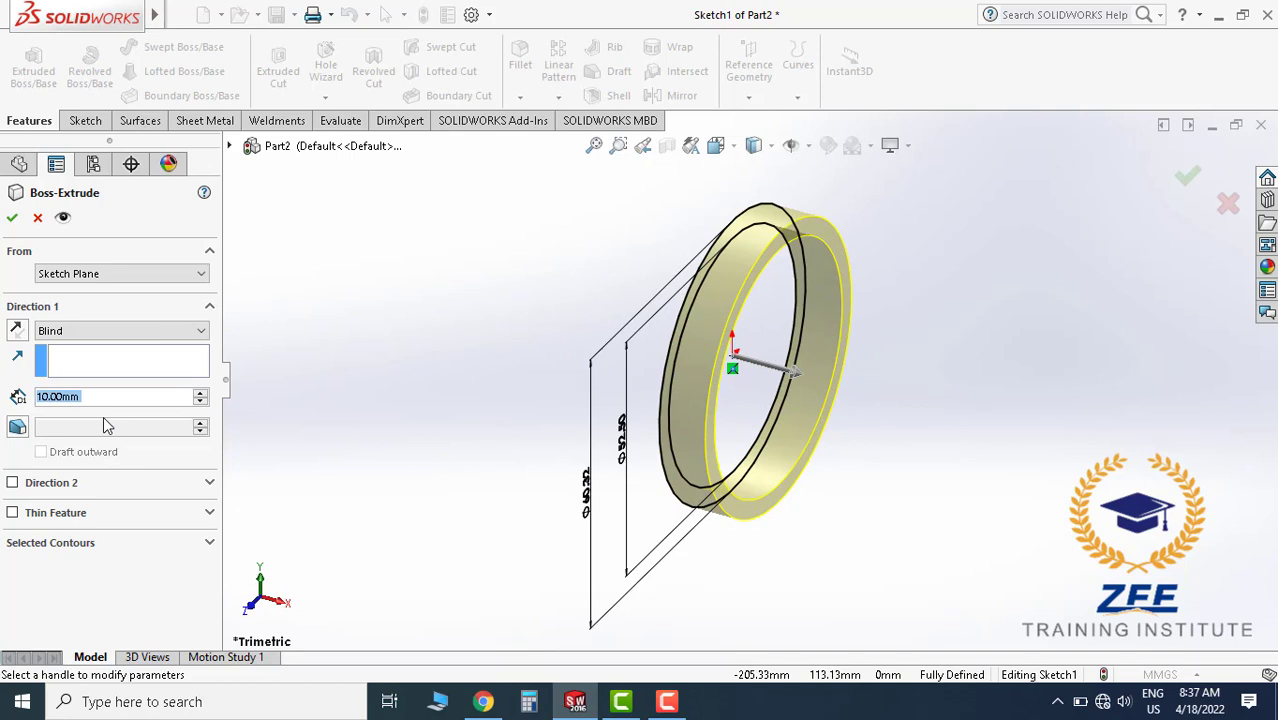
{"action": "type", "text": "25"}
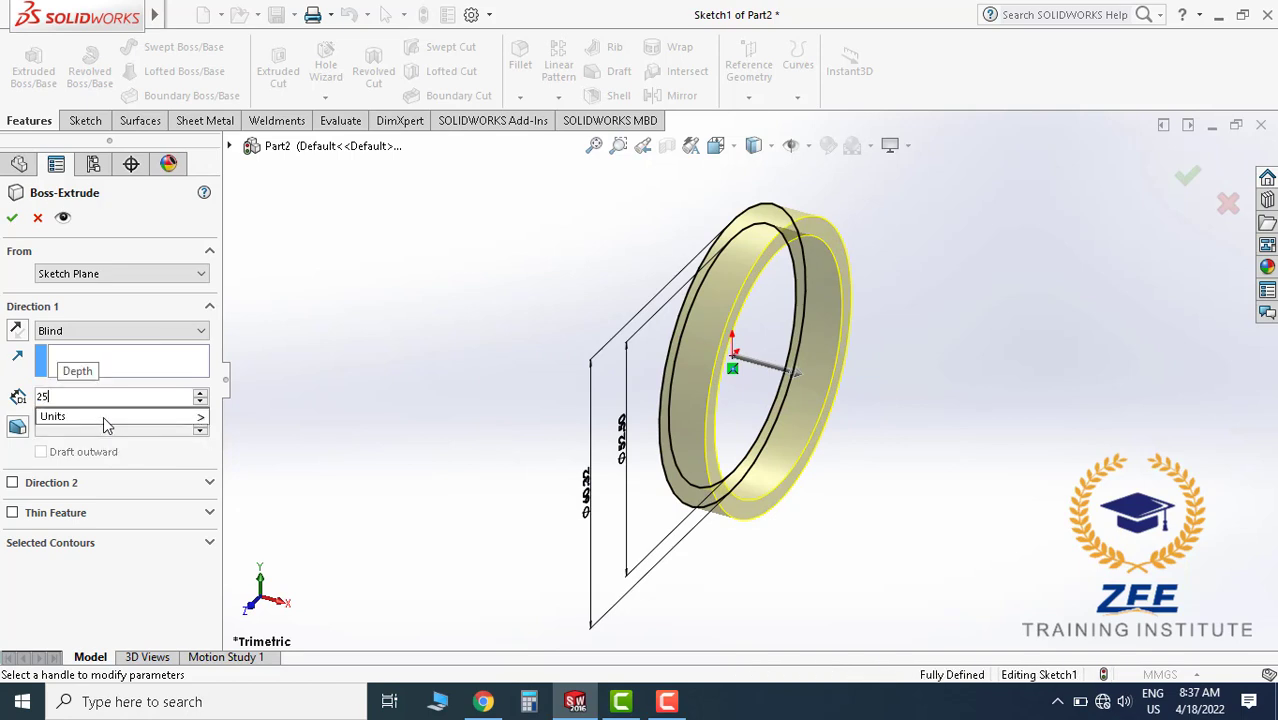
{"action": "type", "text": "60"}
{"action": "key", "text": "Return"}
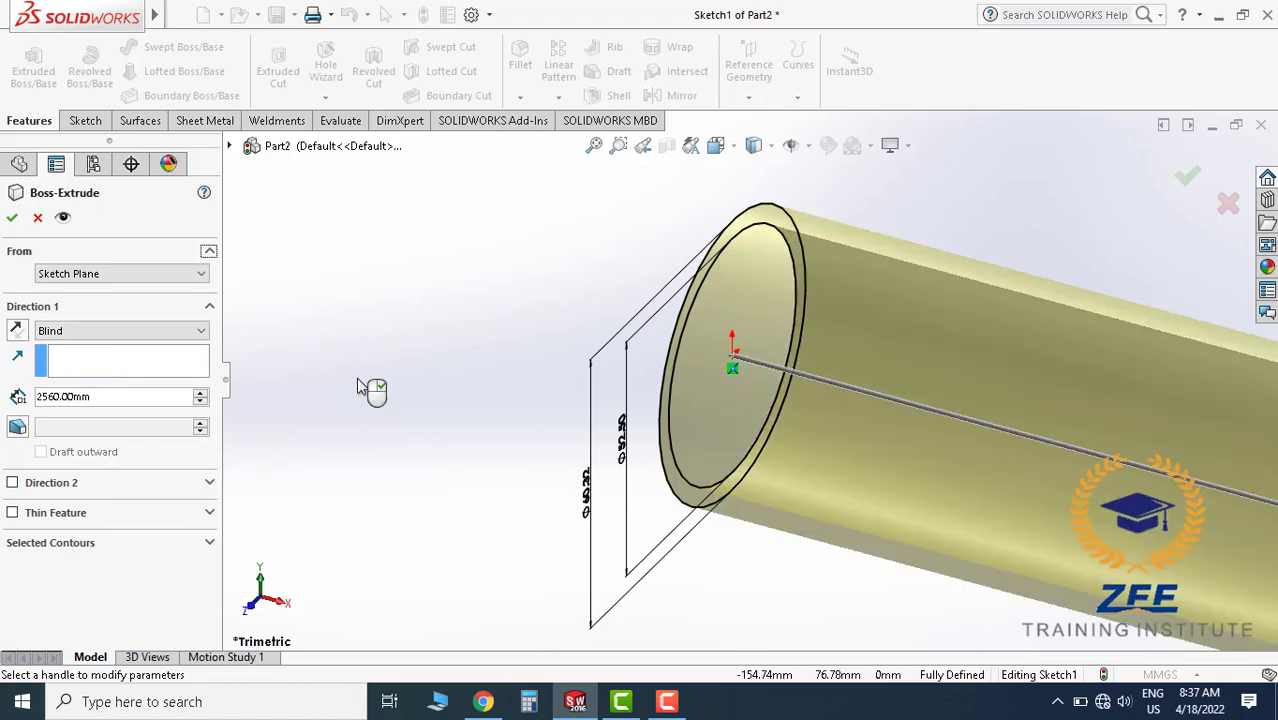
{"action": "left_click", "coordinate": [115, 330]}
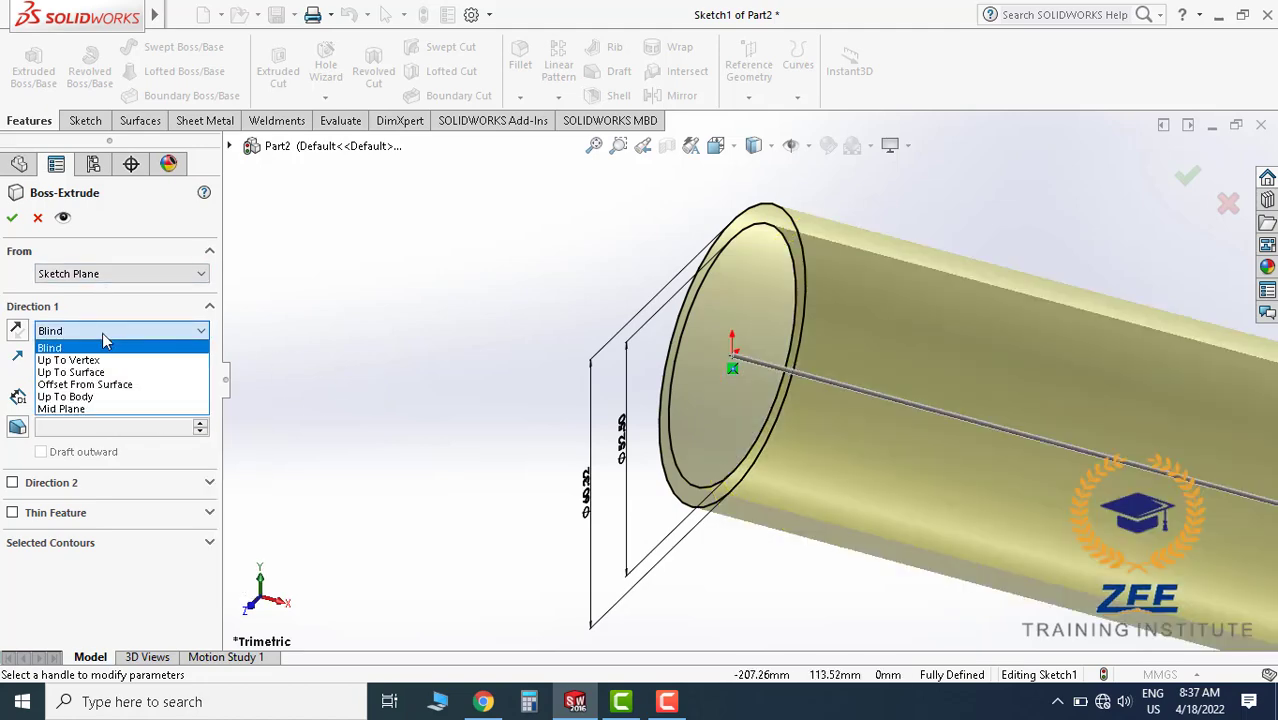
{"action": "left_click", "coordinate": [88, 412]}
{"action": "scroll", "coordinate": [690, 347], "scroll_direction": "up", "scroll_amount": 5}
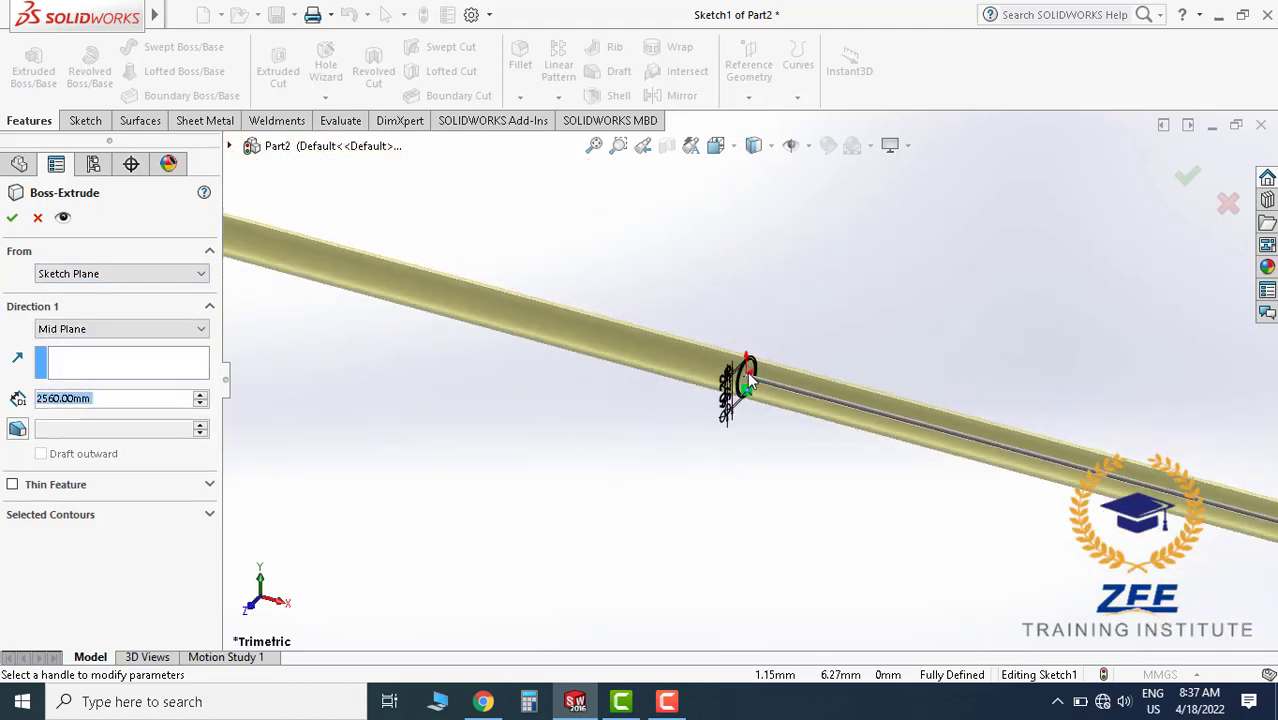
{"action": "scroll", "coordinate": [748, 378], "scroll_direction": "up", "scroll_amount": 5}
{"action": "scroll", "coordinate": [774, 418], "scroll_direction": "down", "scroll_amount": 5}
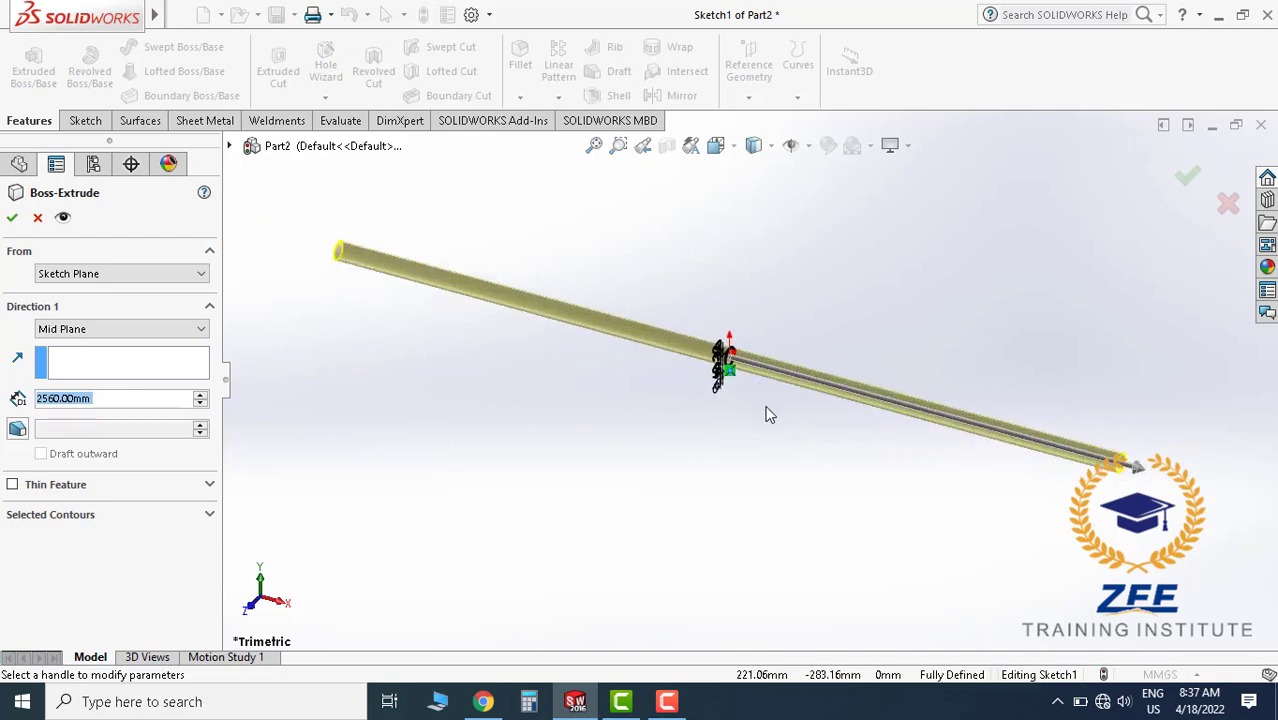
{"action": "scroll", "coordinate": [768, 413], "scroll_direction": "up", "scroll_amount": 1}
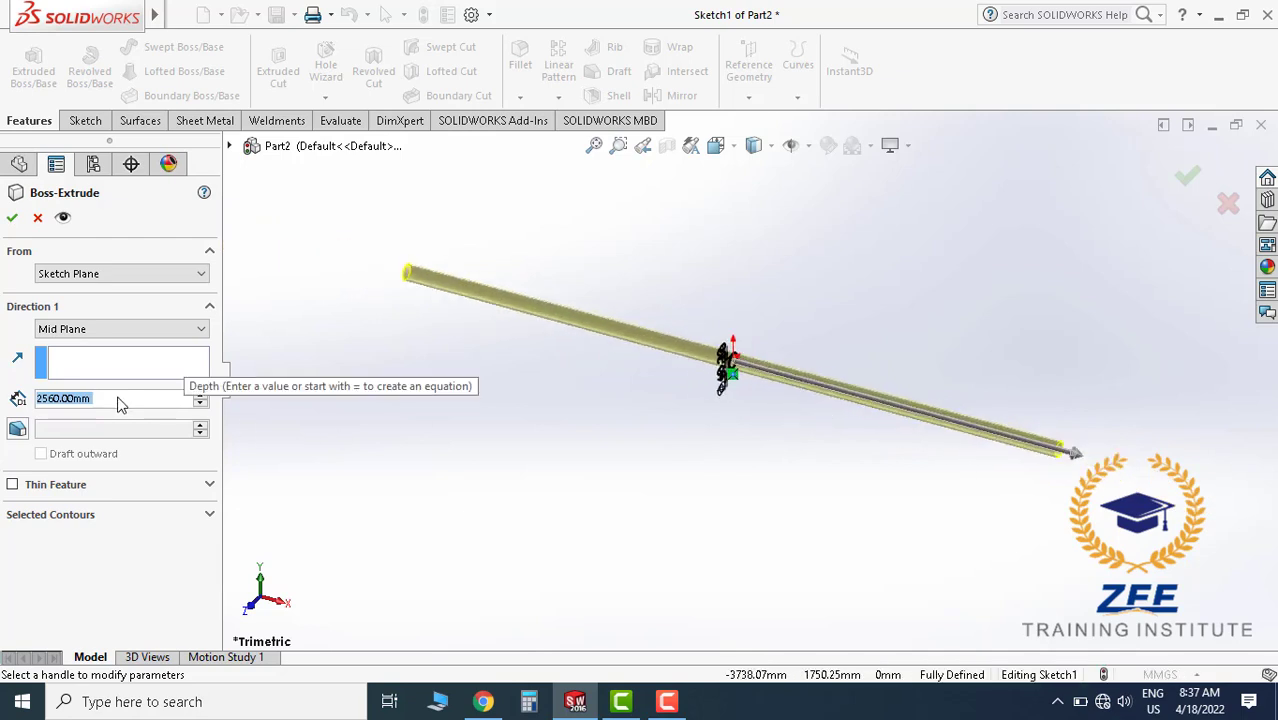
{"action": "scroll", "coordinate": [873, 420], "scroll_direction": "down", "scroll_amount": 1}
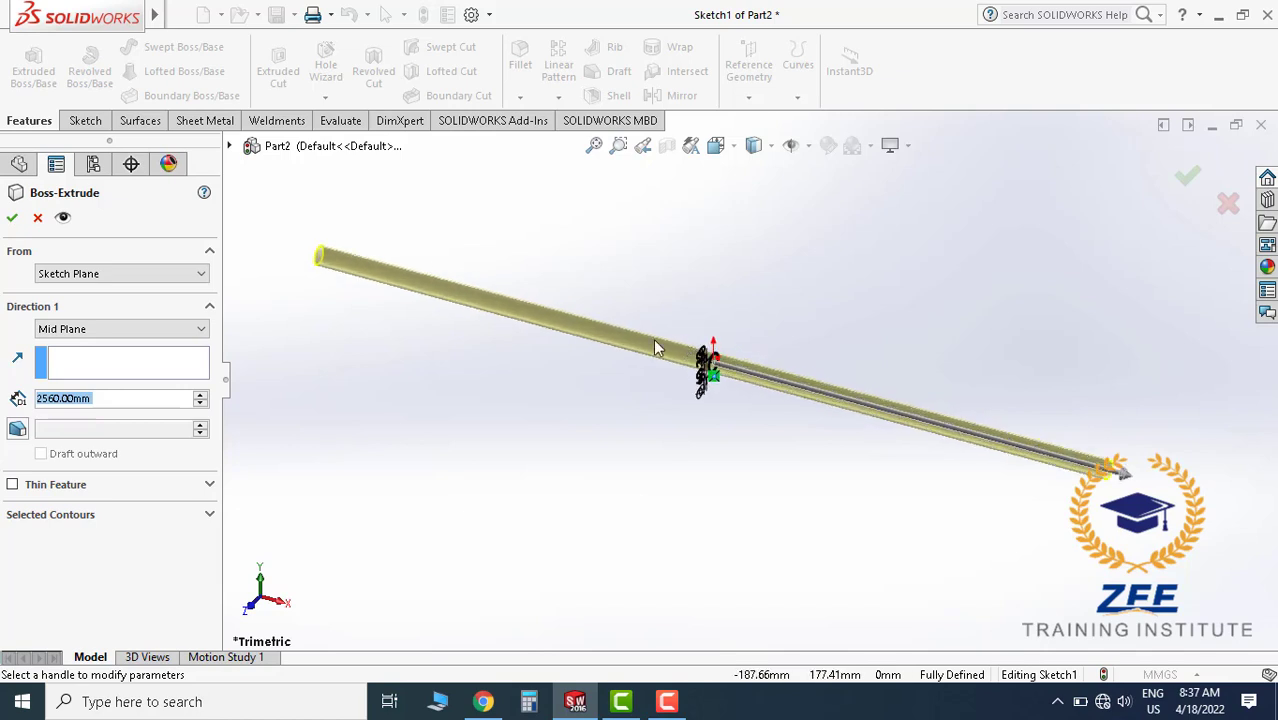
{"action": "left_click", "coordinate": [12, 218]}
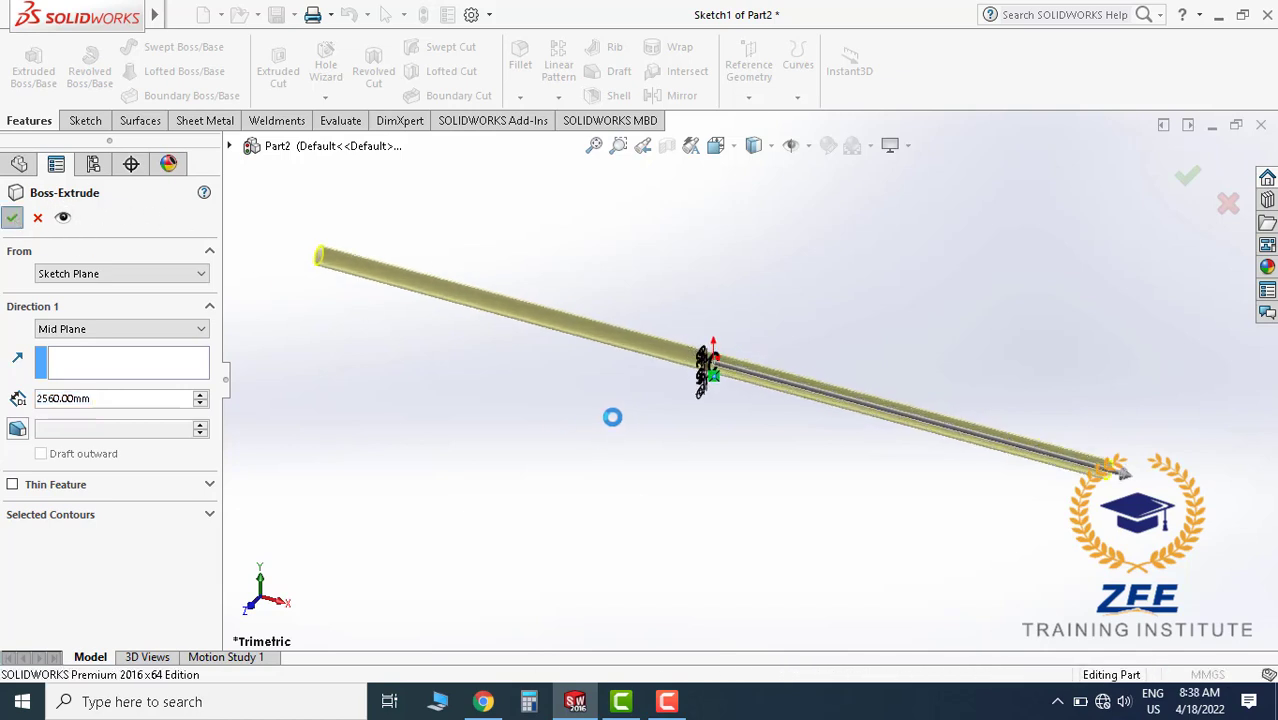
{"action": "scroll", "coordinate": [760, 435], "scroll_direction": "up", "scroll_amount": 1}
{"action": "scroll", "coordinate": [809, 443], "scroll_direction": "down", "scroll_amount": 3}
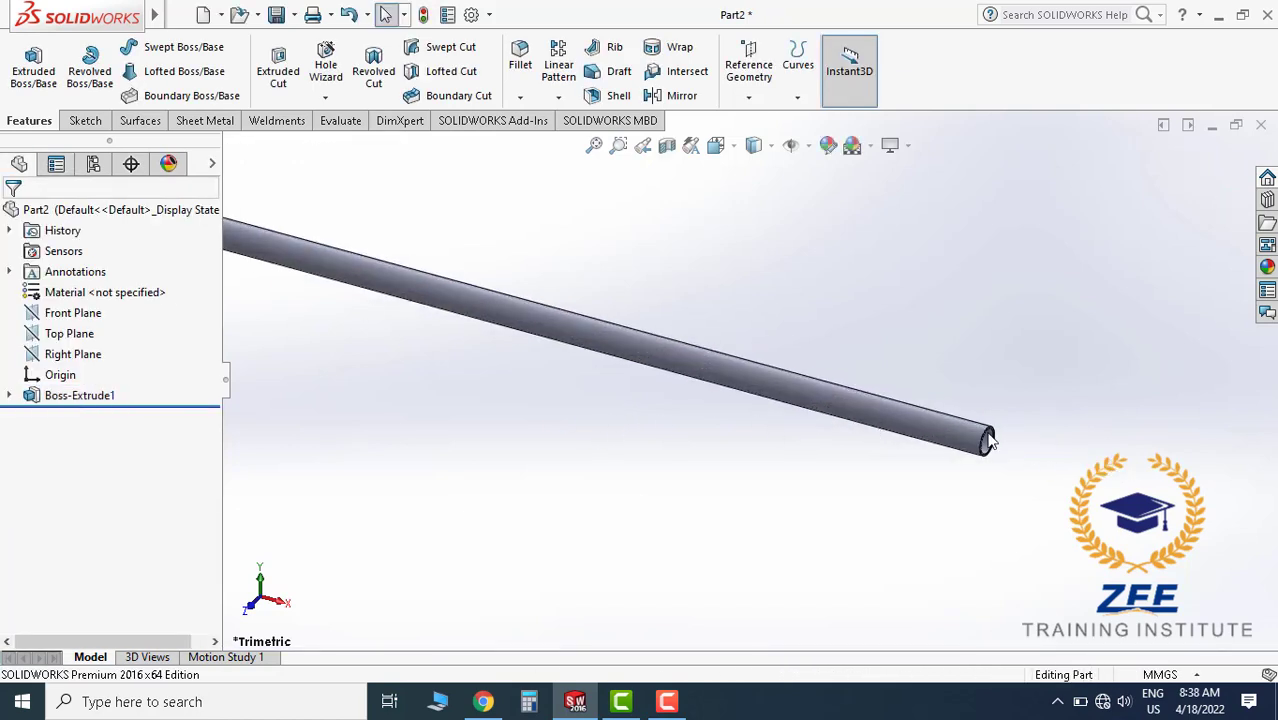
{"action": "middle_click_drag", "start_coordinate": [840, 440], "coordinate": [748, 380]}
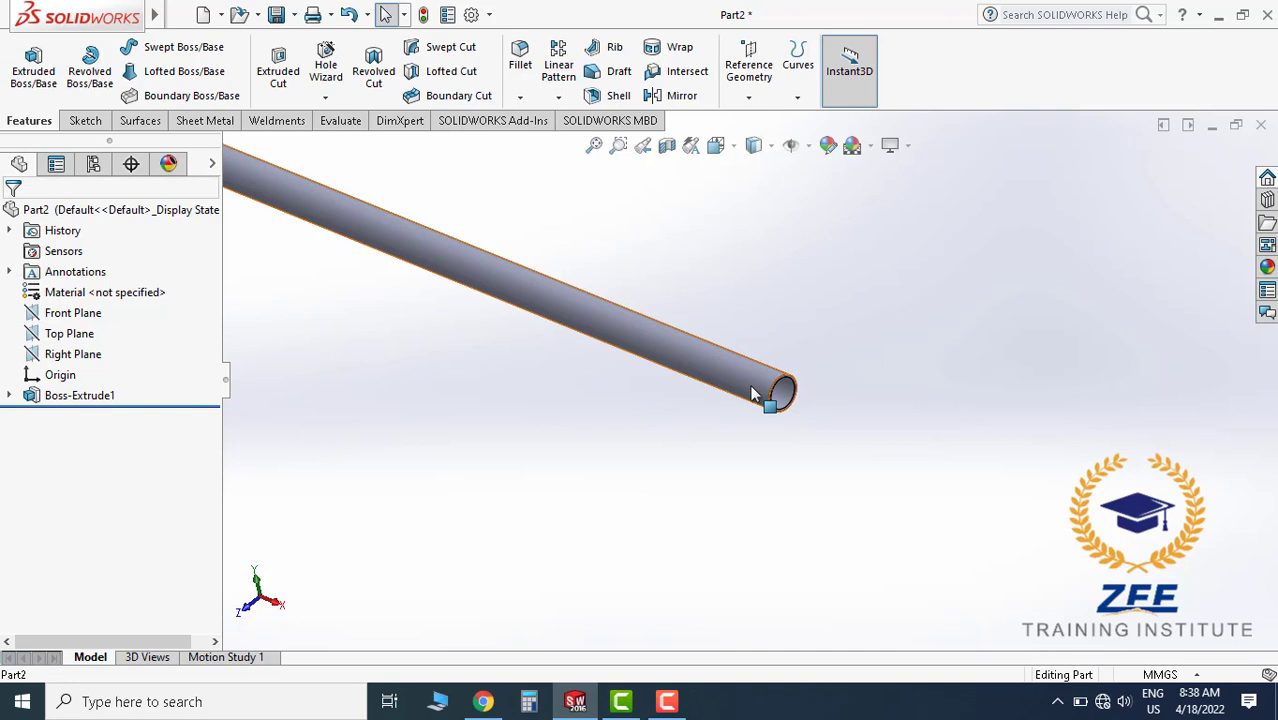
Use Edit Material to assign ASTM A36 Steel to the pipe part.
{"action": "scroll", "coordinate": [758, 386], "scroll_direction": "up", "scroll_amount": 6}
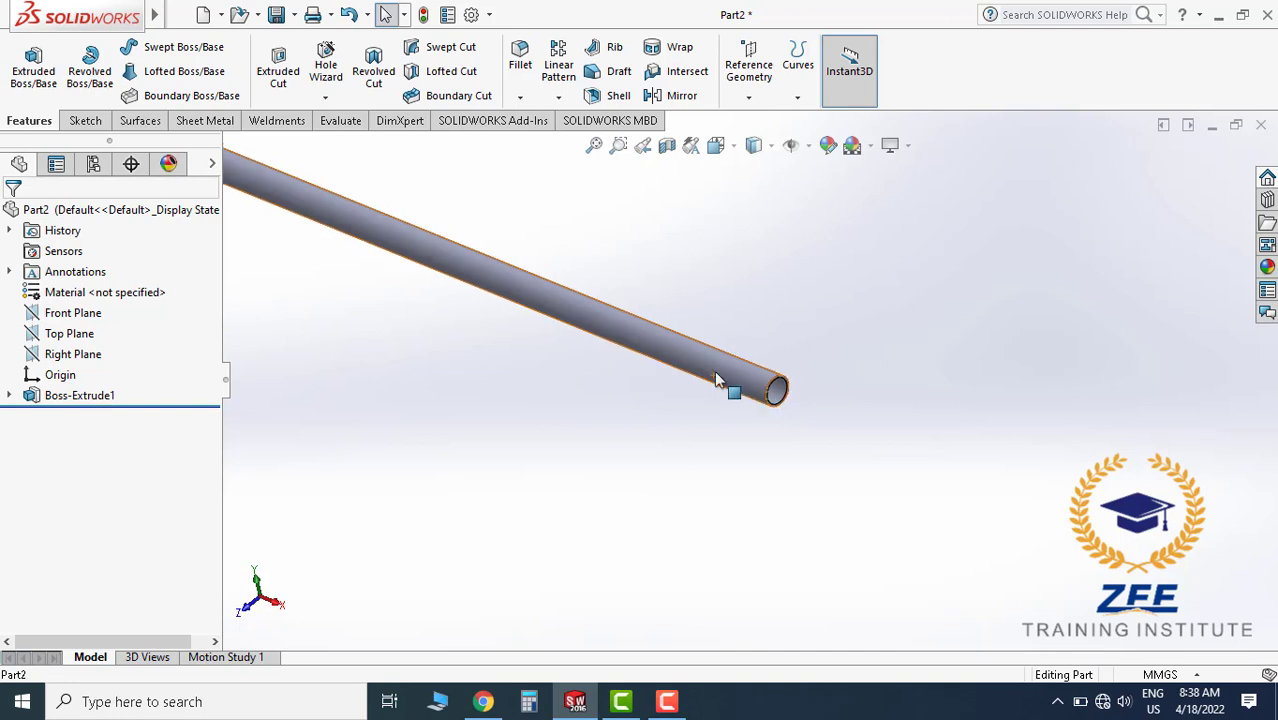
{"action": "scroll", "coordinate": [704, 346], "scroll_direction": "down", "scroll_amount": 2}
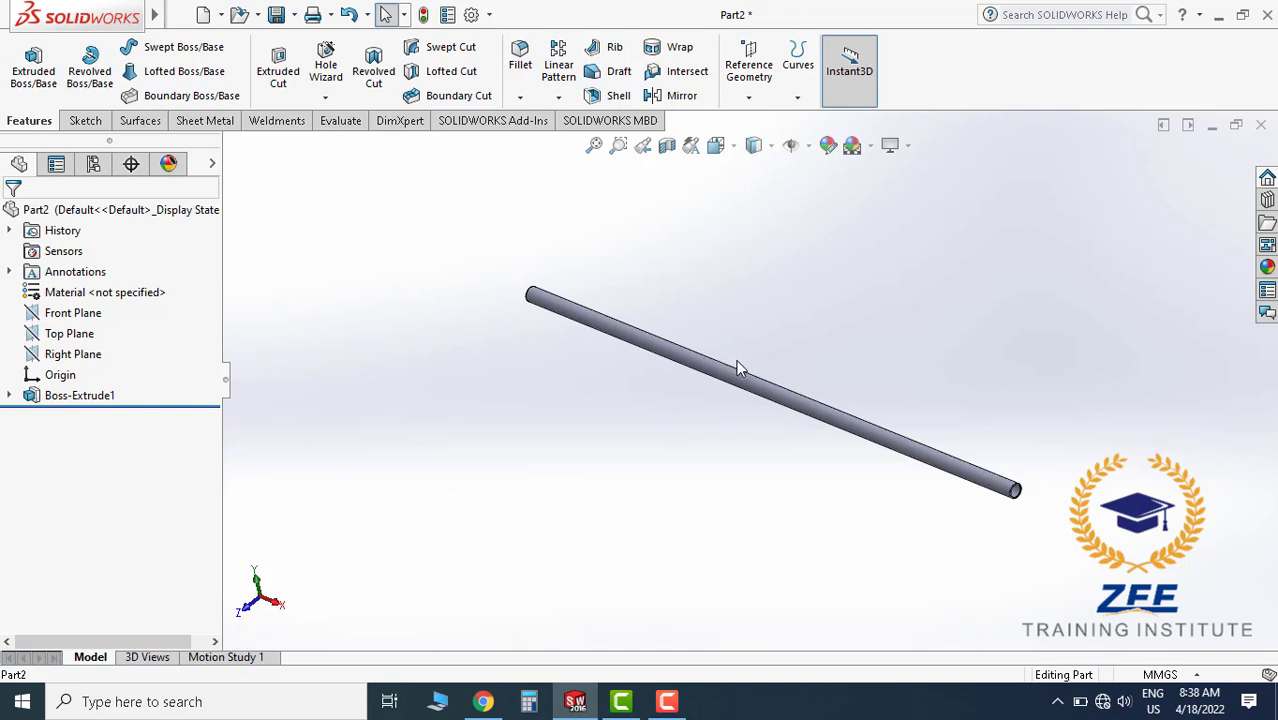
{"action": "scroll", "coordinate": [790, 418], "scroll_direction": "down", "scroll_amount": 3}
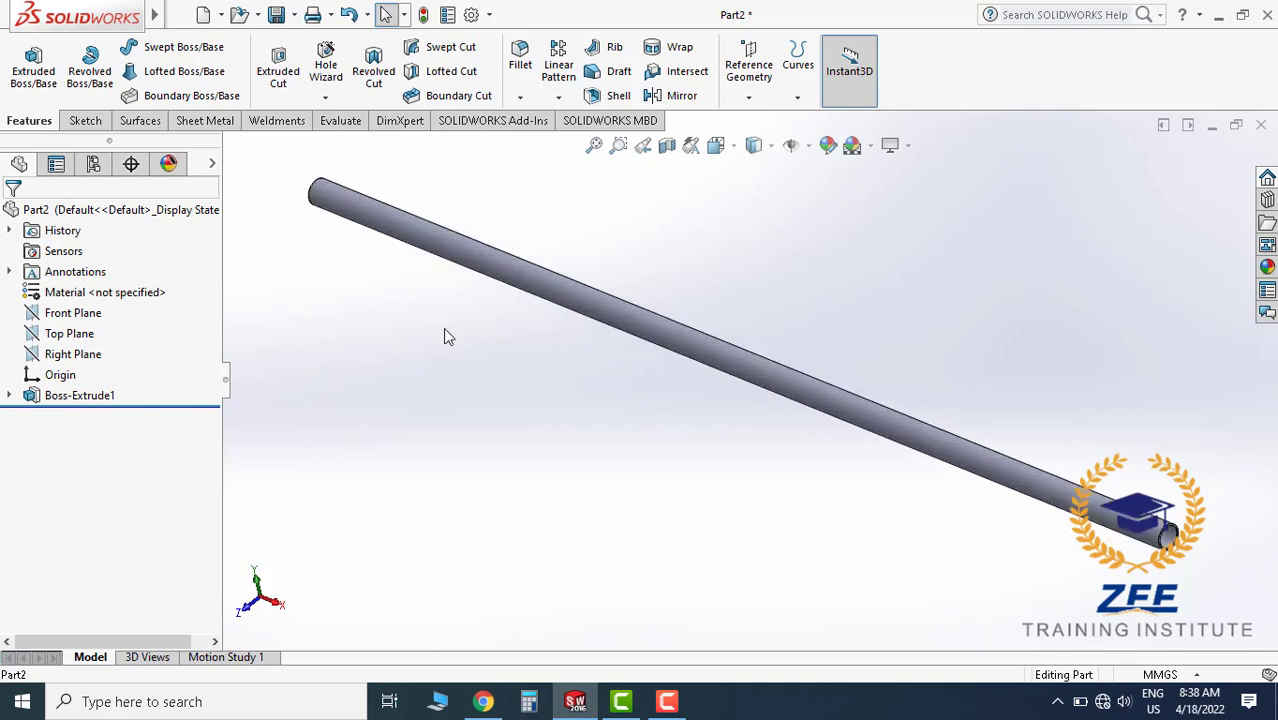
{"action": "right_click", "coordinate": [112, 292]}
{"action": "left_click", "coordinate": [168, 304]}
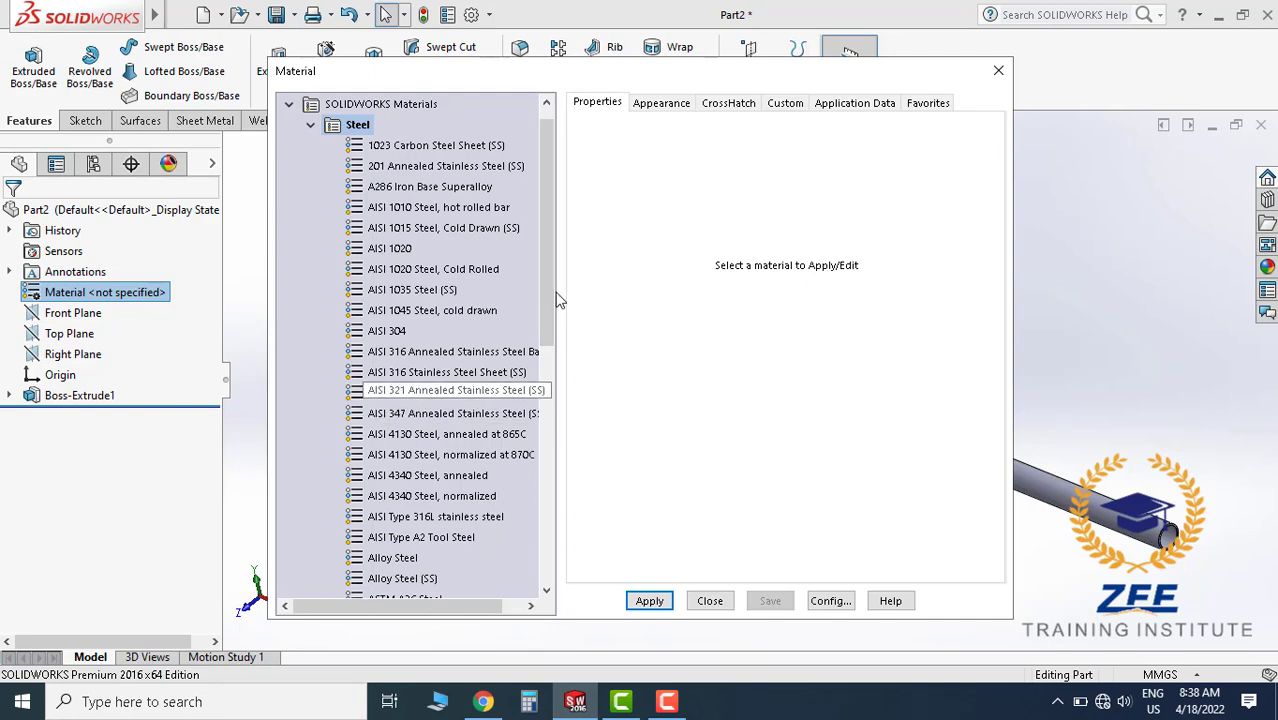
{"action": "left_click_drag", "start_coordinate": [547, 307], "coordinate": [548, 362]}
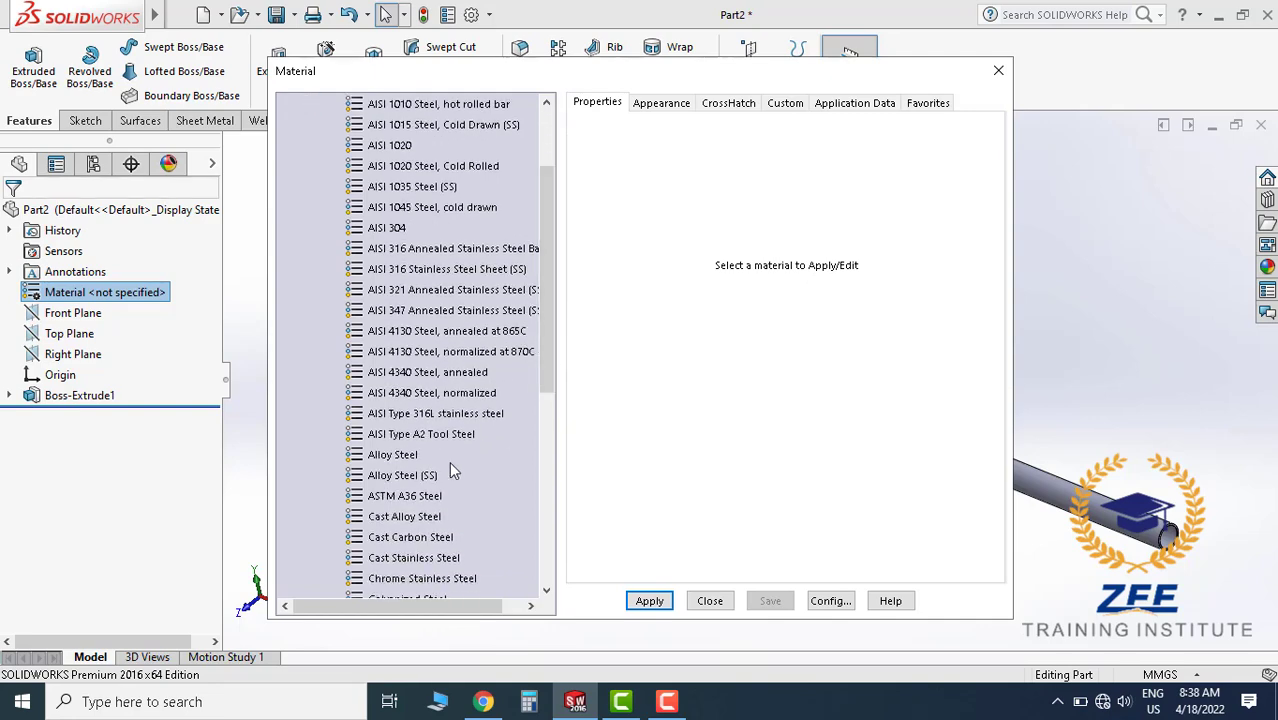
{"action": "left_click", "coordinate": [407, 495]}
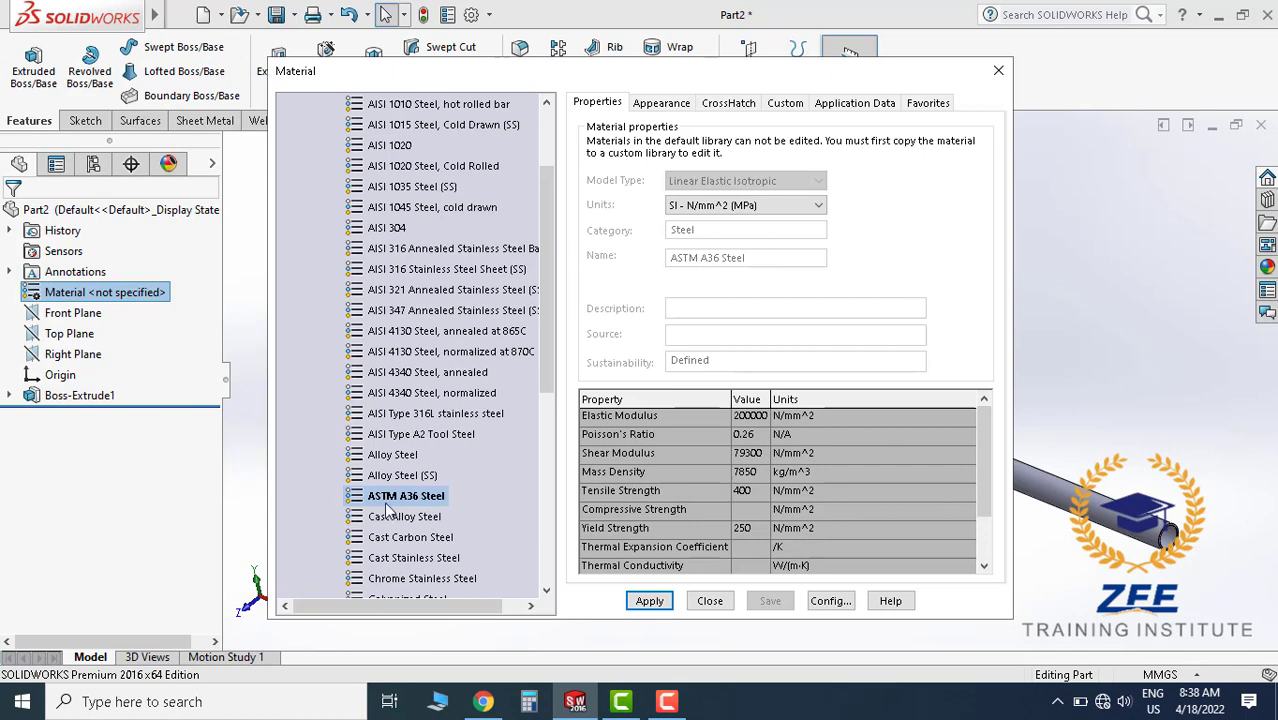
{"action": "left_click", "coordinate": [652, 600]}
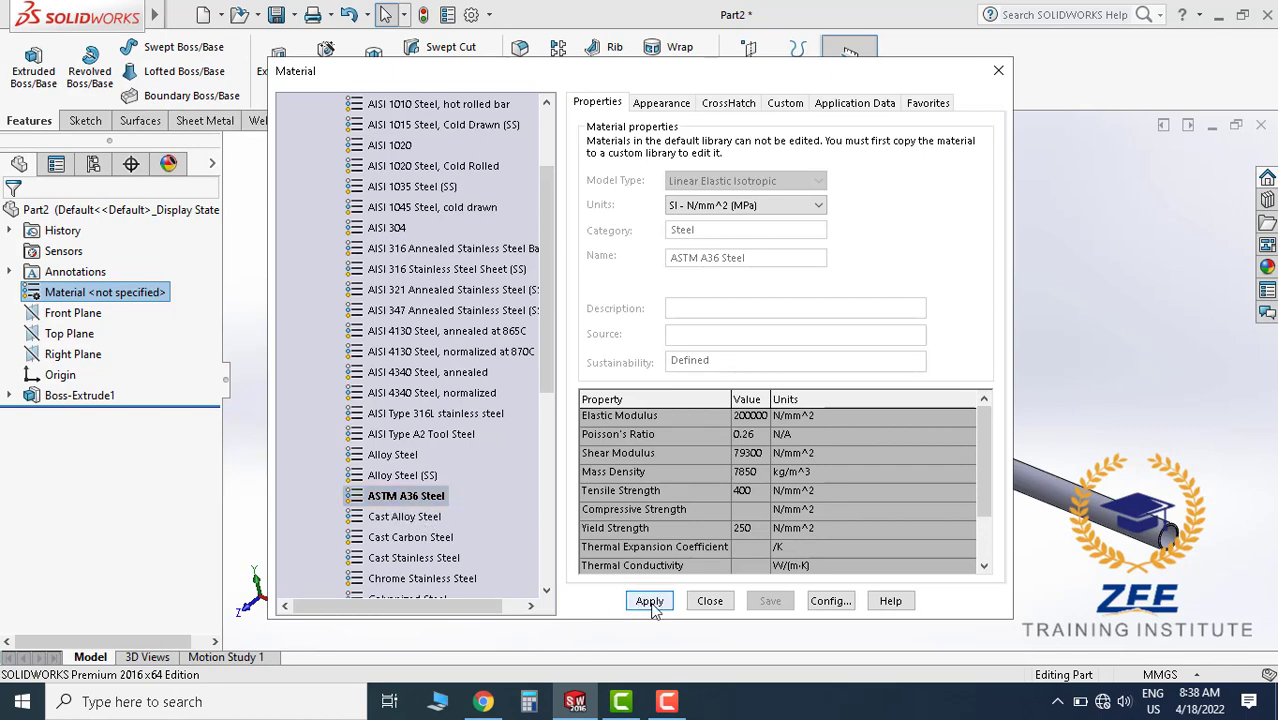
{"action": "left_click", "coordinate": [710, 600]}
{"action": "scroll", "coordinate": [862, 502], "scroll_direction": "up", "scroll_amount": 2}
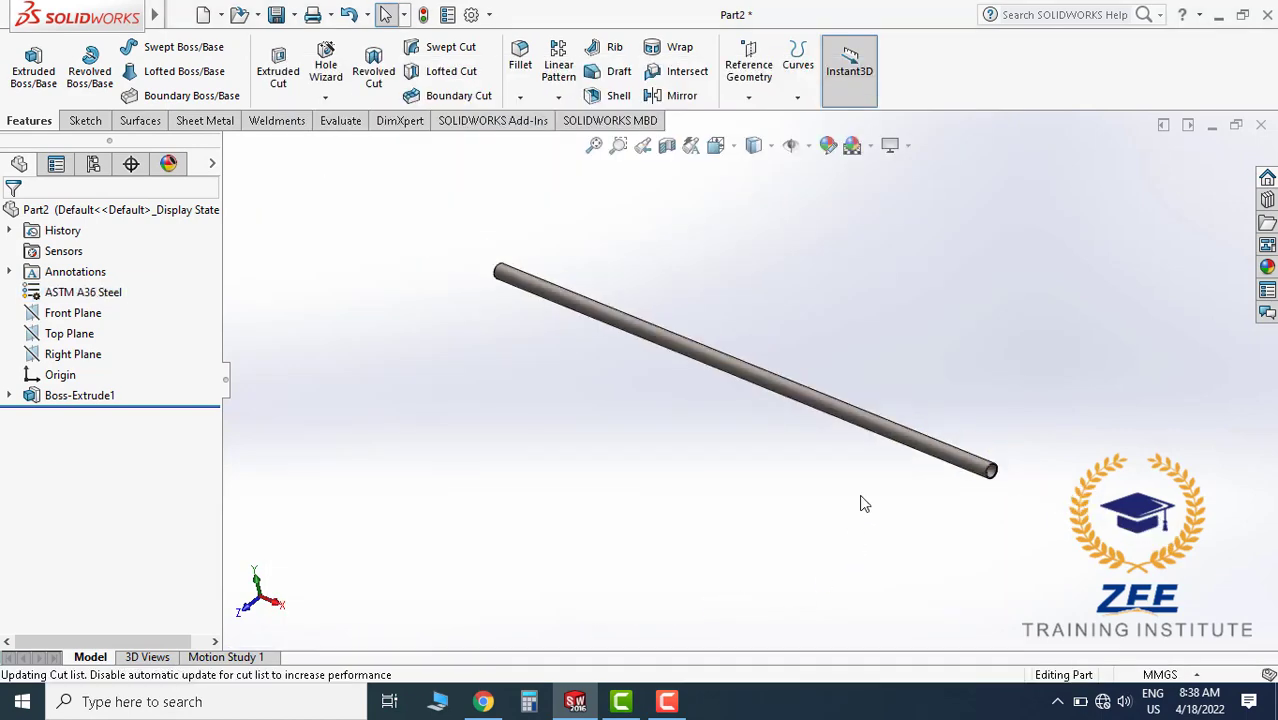
Orbit and zoom around the pipe to inspect it from several angles.
{"action": "scroll", "coordinate": [950, 448], "scroll_direction": "down", "scroll_amount": 6}
{"action": "middle_click_drag", "start_coordinate": [893, 422], "coordinate": [856, 440]}
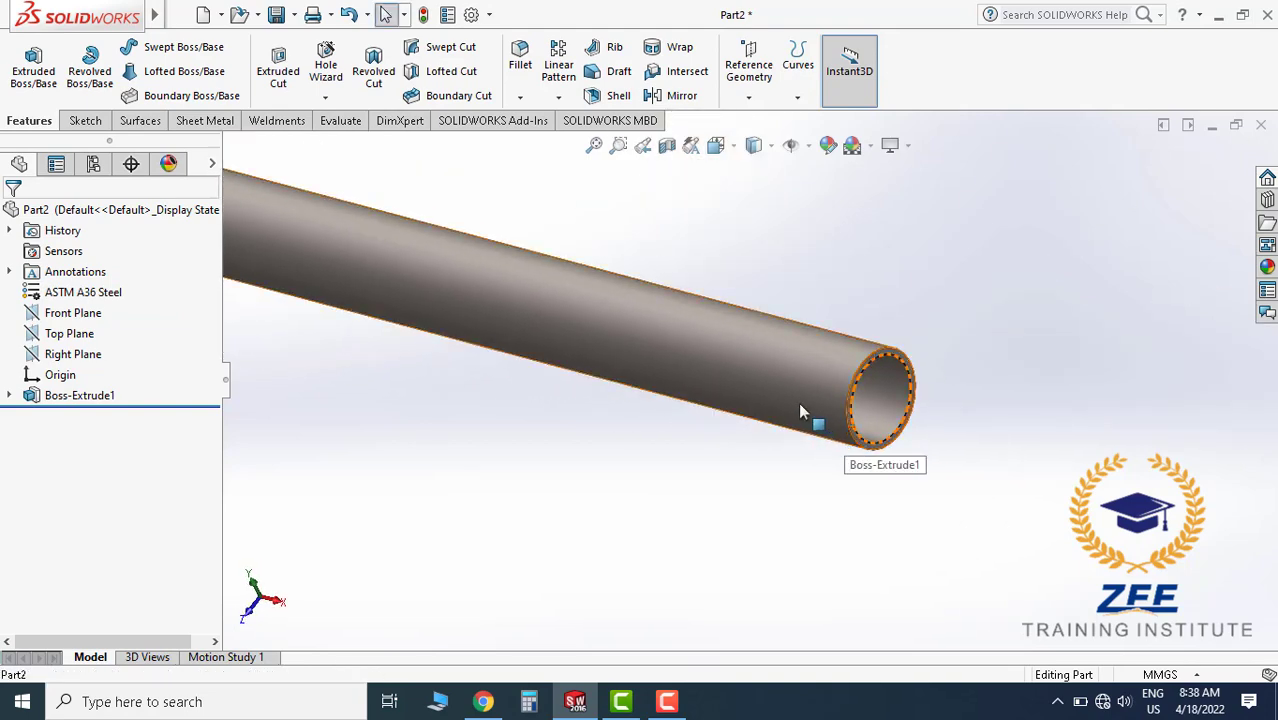
{"action": "middle_click_drag", "start_coordinate": [817, 410], "coordinate": [670, 403]}
{"action": "scroll", "coordinate": [827, 428], "scroll_direction": "up", "scroll_amount": 5}
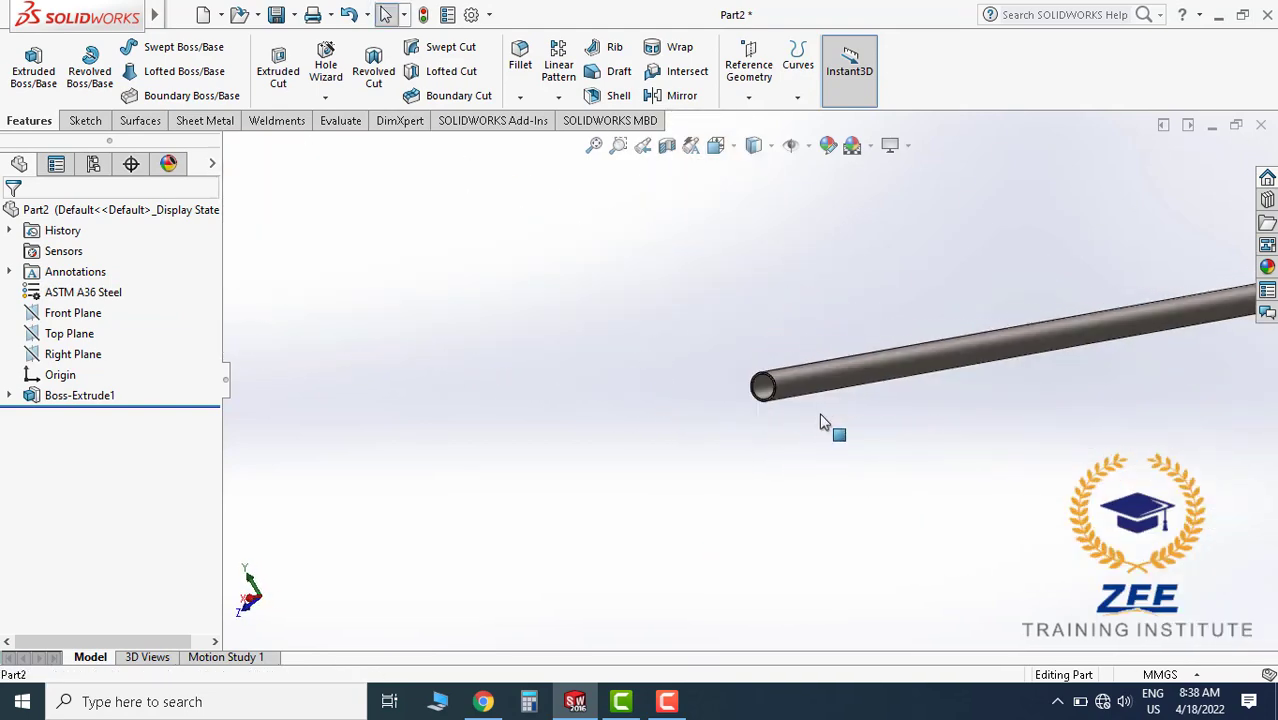
{"action": "middle_click_drag", "start_coordinate": [827, 428], "coordinate": [910, 408]}
{"action": "scroll", "coordinate": [910, 404], "scroll_direction": "down", "scroll_amount": 5}
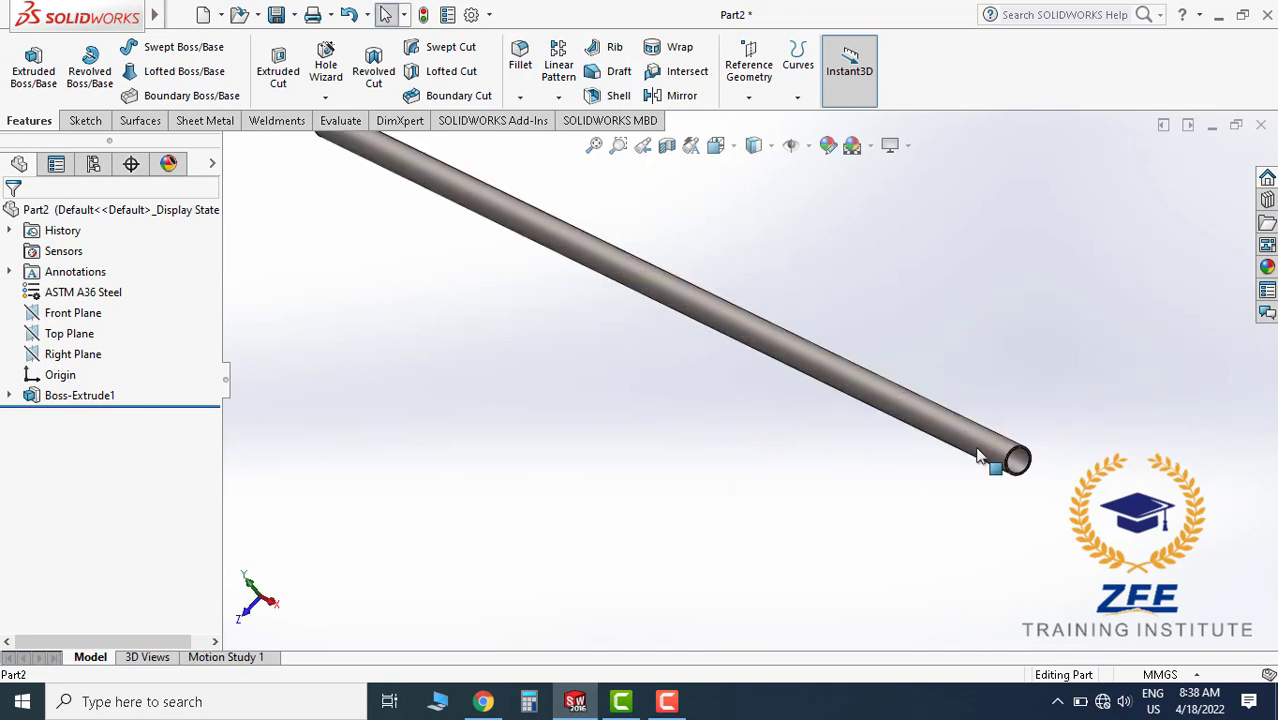
{"action": "scroll", "coordinate": [915, 420], "scroll_direction": "up", "scroll_amount": 2}
{"action": "scroll", "coordinate": [870, 422], "scroll_direction": "down", "scroll_amount": 3}
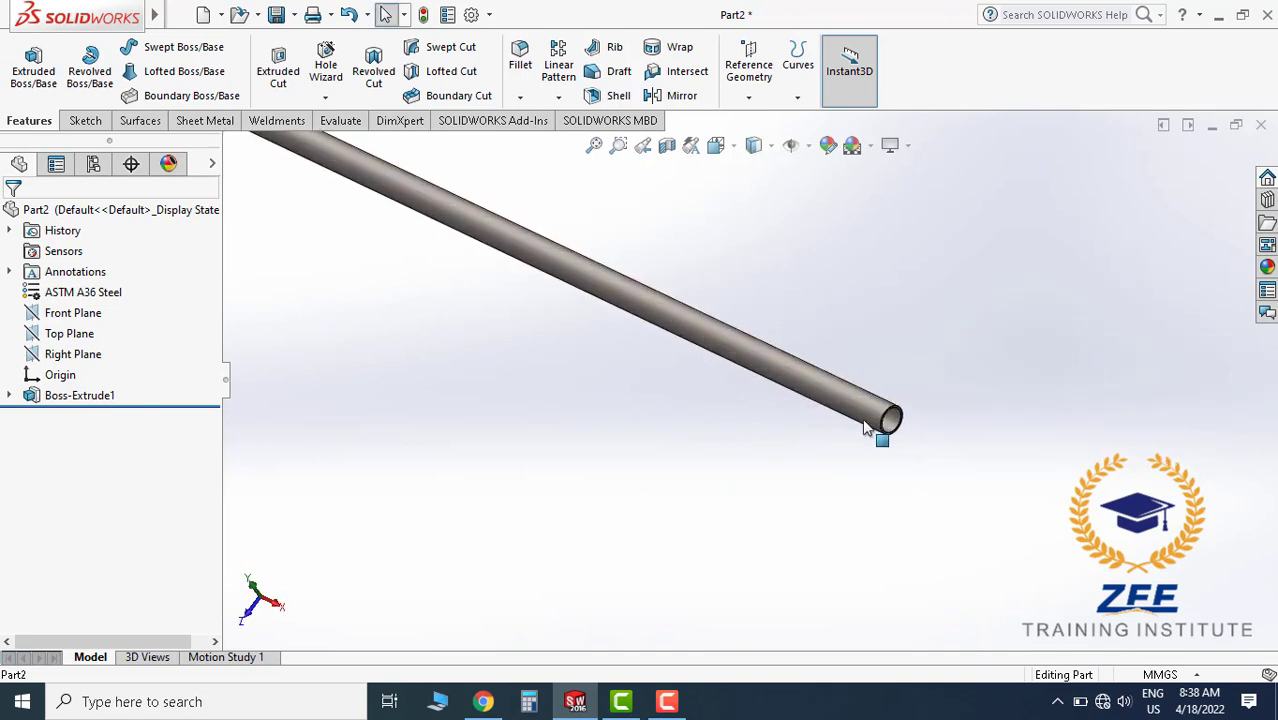
{"action": "middle_click_drag", "start_coordinate": [870, 425], "coordinate": [833, 437]}
Turn the view toward the open end and select the pipe's ring-shaped end face.
{"action": "scroll", "coordinate": [847, 404], "scroll_direction": "down", "scroll_amount": 2}
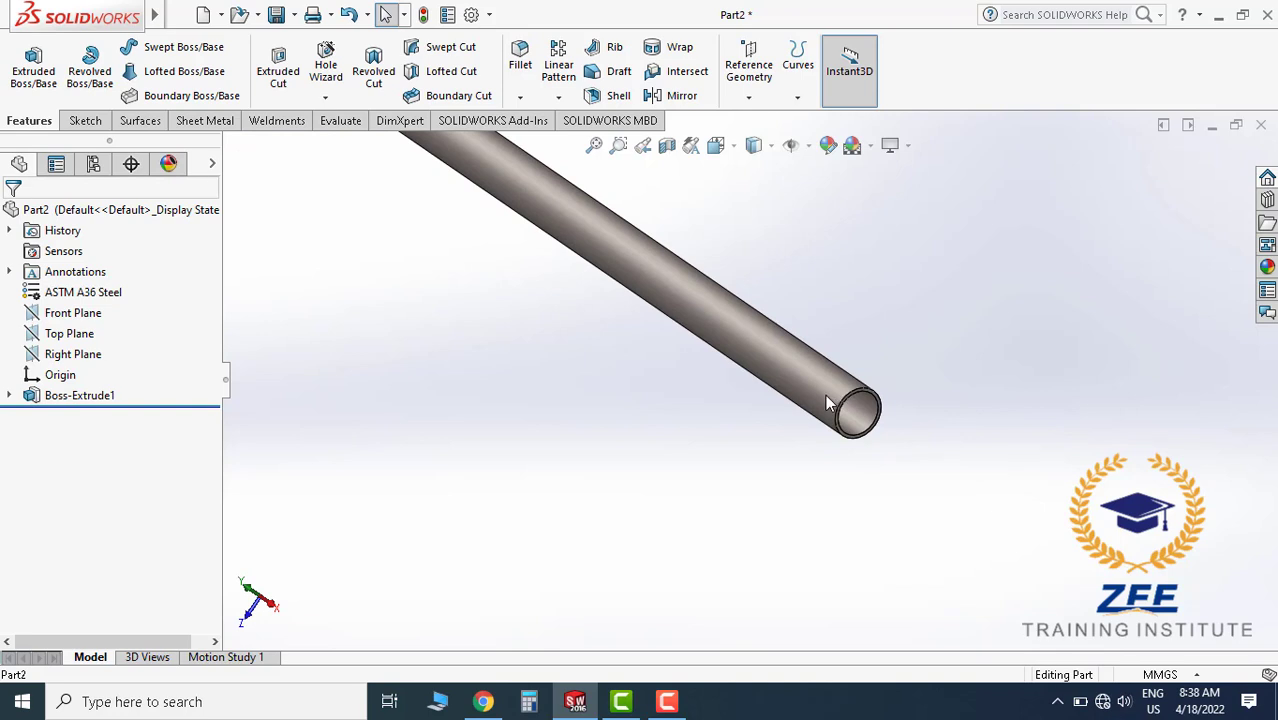
{"action": "scroll", "coordinate": [762, 390], "scroll_direction": "down", "scroll_amount": 2}
{"action": "middle_click_drag", "start_coordinate": [762, 390], "coordinate": [685, 432]}
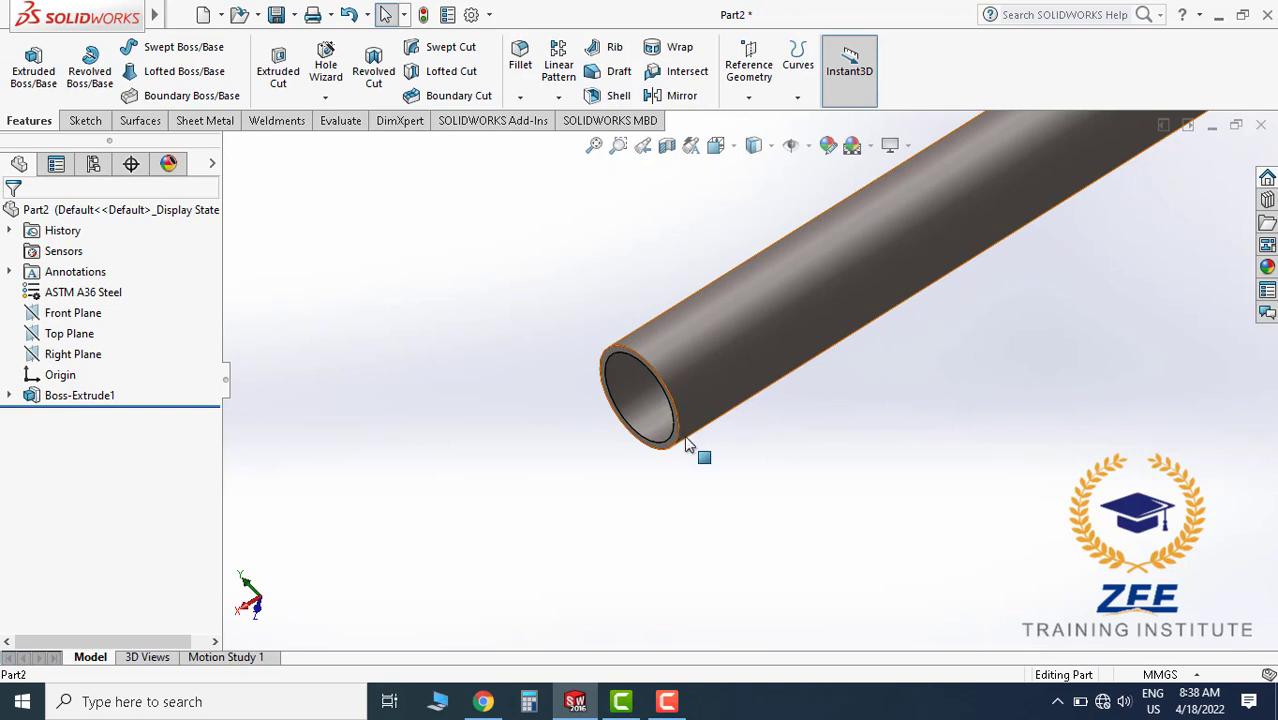
{"action": "scroll", "coordinate": [690, 425], "scroll_direction": "down", "scroll_amount": 2}
{"action": "middle_click_drag", "start_coordinate": [696, 428], "coordinate": [718, 385]}
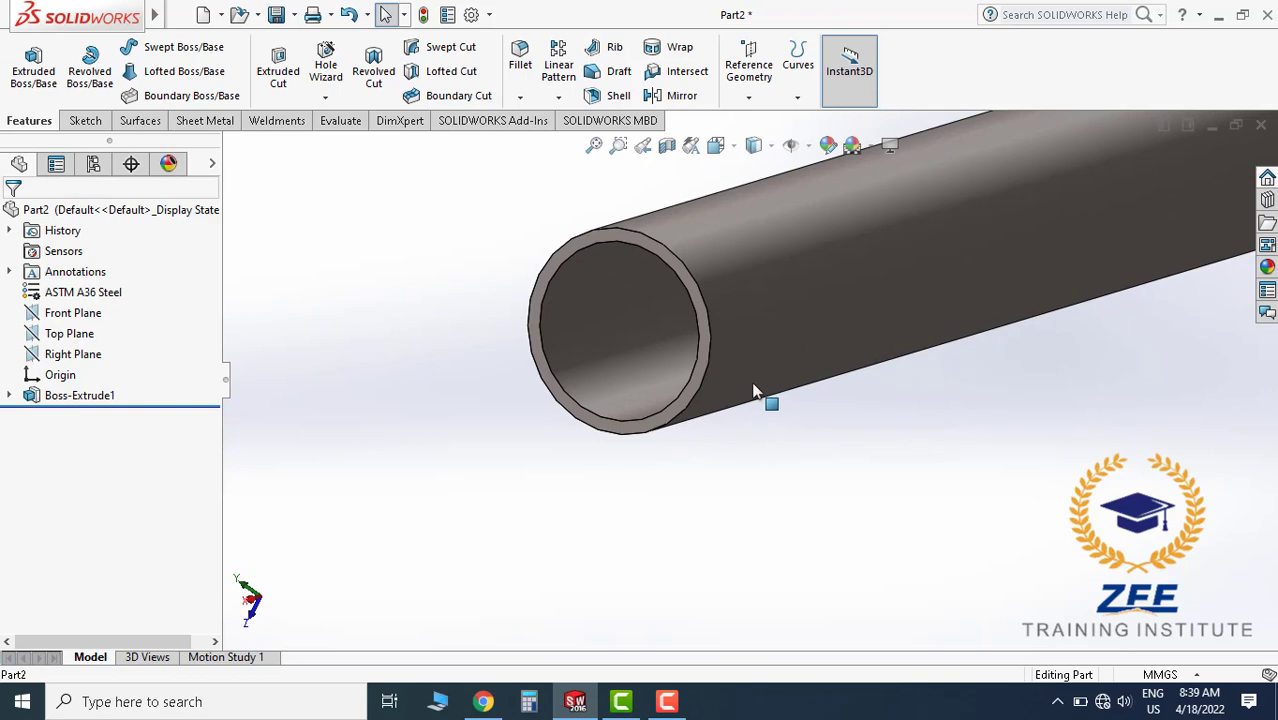
{"action": "scroll", "coordinate": [707, 355], "scroll_direction": "down", "scroll_amount": 3}
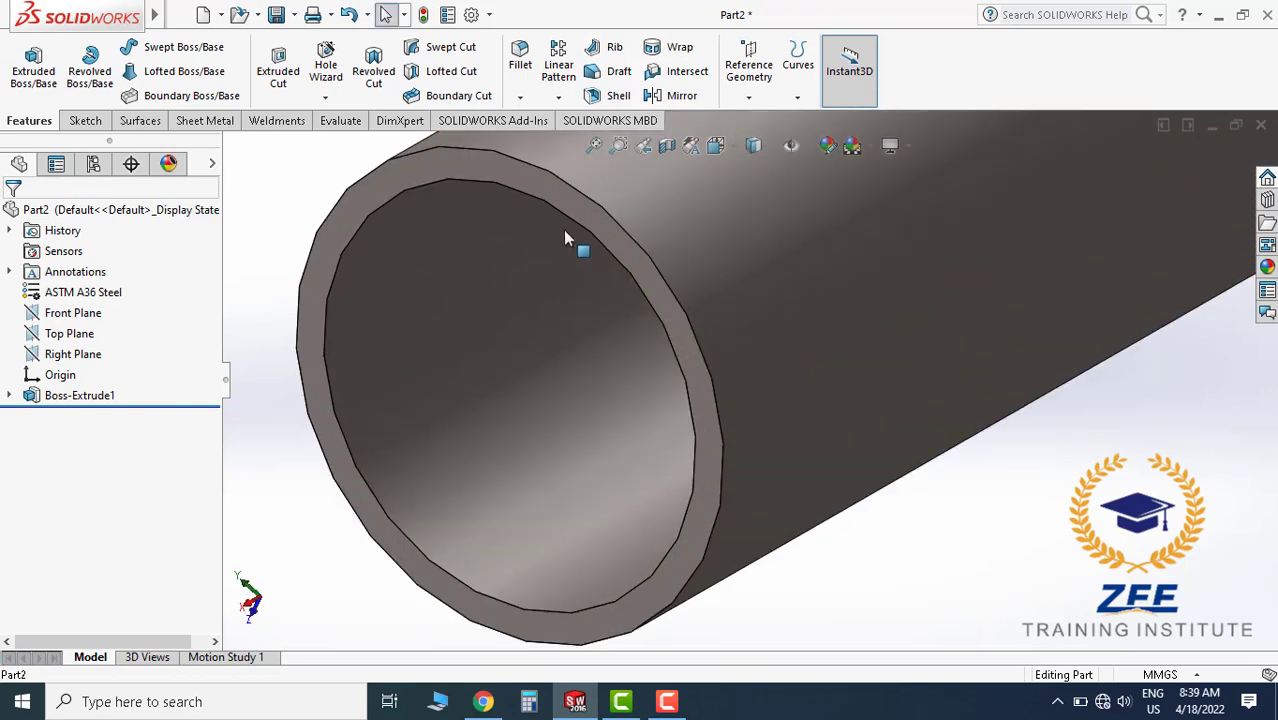
{"action": "left_click", "coordinate": [571, 210]}
{"action": "scroll", "coordinate": [588, 242], "scroll_direction": "up", "scroll_amount": 3}
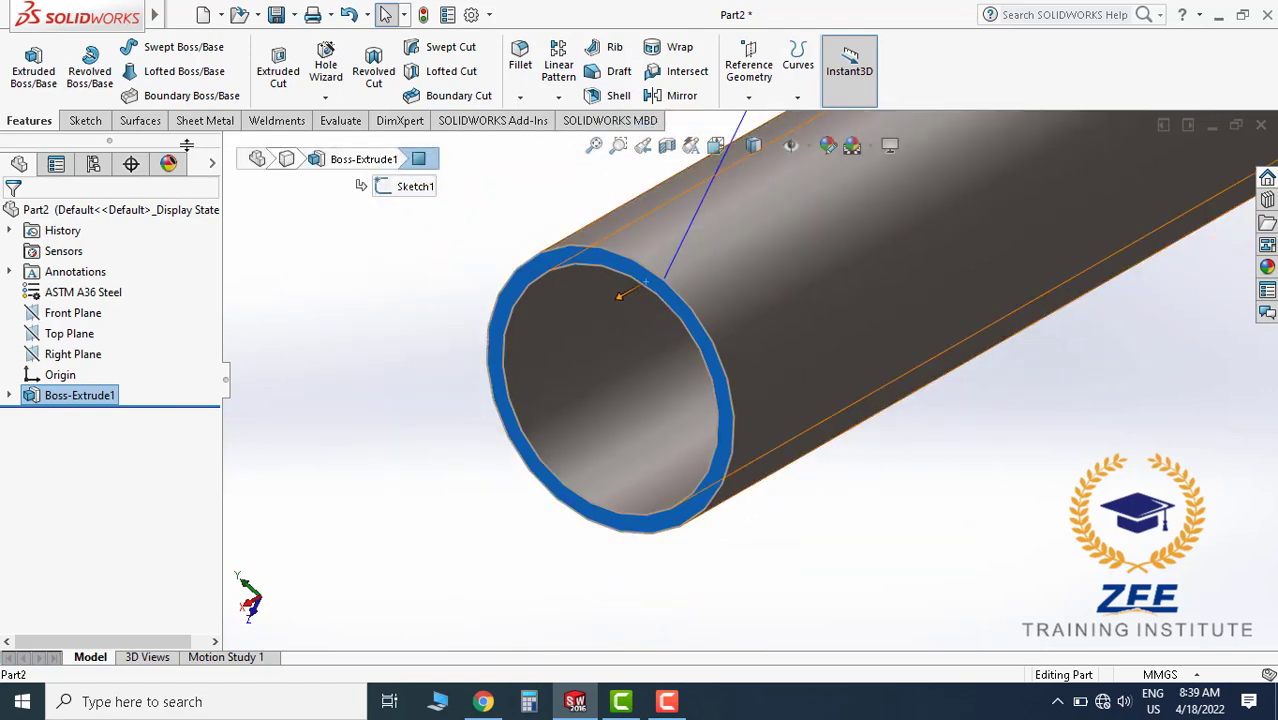
Start a sketch on the end face and convert the pipe's outer edge into a circle.
{"action": "left_click", "coordinate": [85, 120]}
{"action": "left_click", "coordinate": [26, 68]}
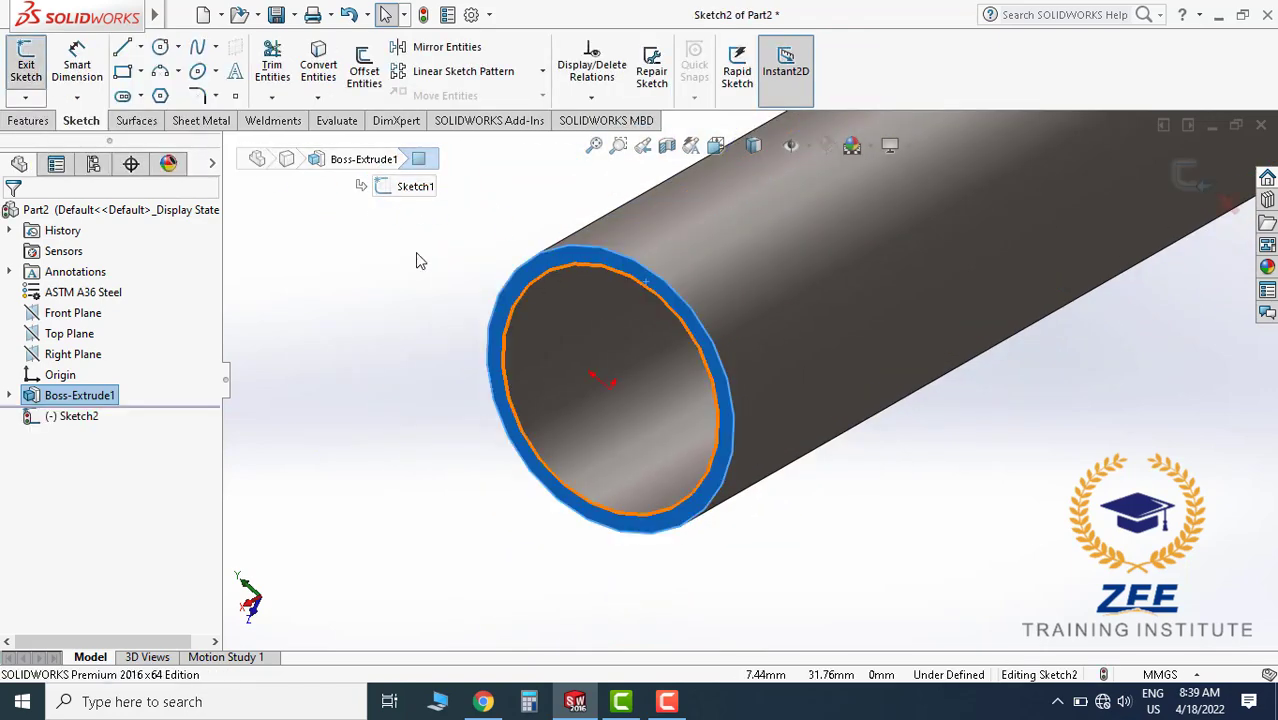
{"action": "left_click", "coordinate": [815, 566]}
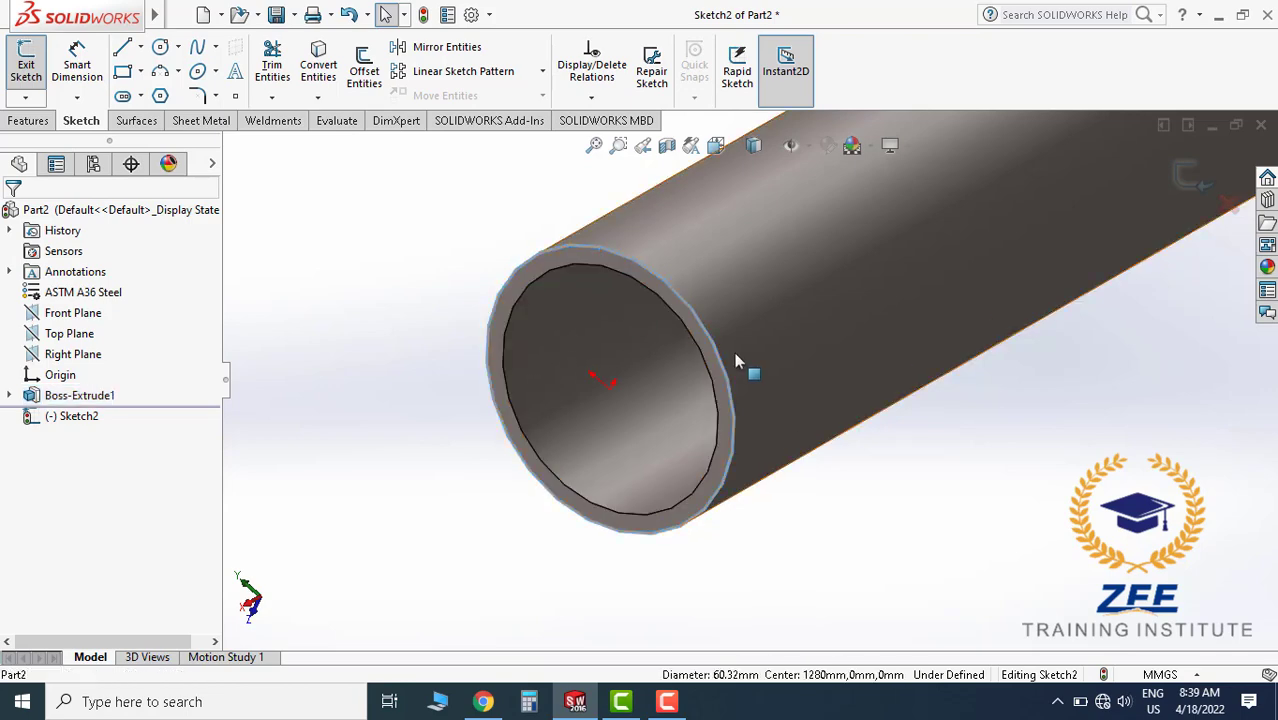
{"action": "scroll", "coordinate": [734, 360], "scroll_direction": "down", "scroll_amount": 2}
{"action": "left_click", "coordinate": [626, 257]}
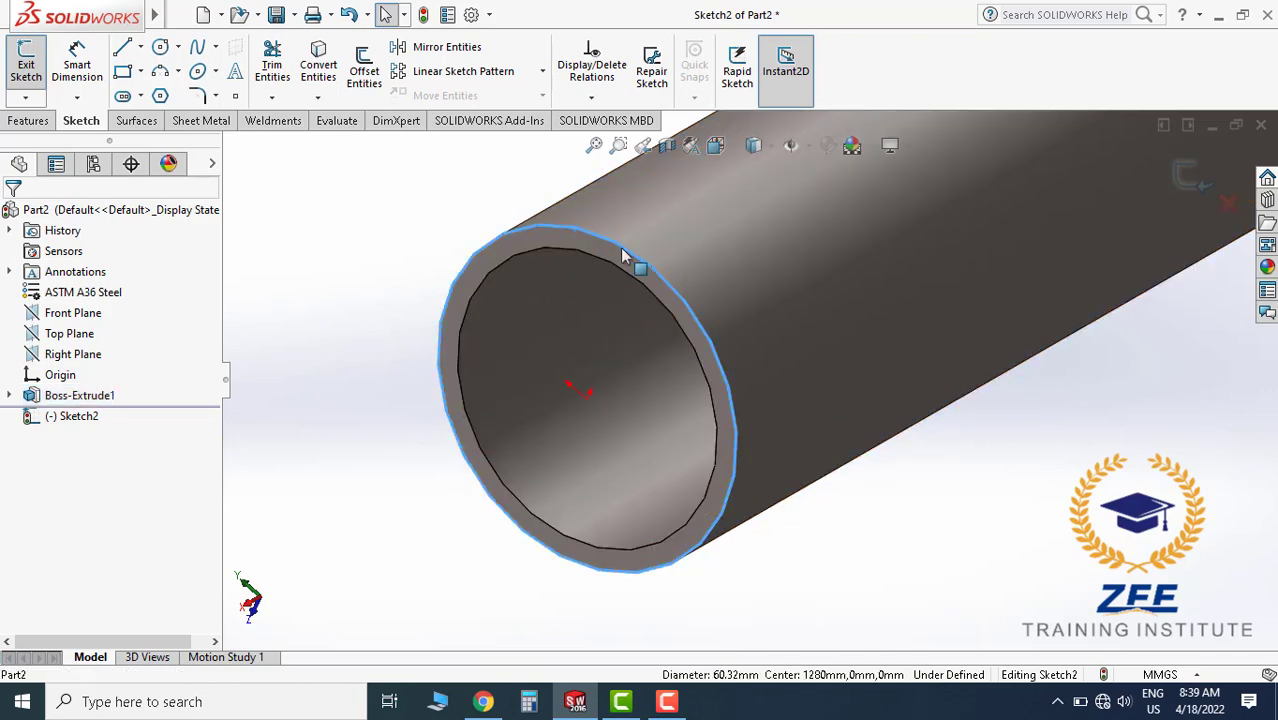
{"action": "left_click", "coordinate": [318, 68]}
Look straight at the pipe end, then orbit to an angled lengthwise view of the pipe.
{"action": "scroll", "coordinate": [742, 399], "scroll_direction": "up", "scroll_amount": 3}
{"action": "scroll", "coordinate": [725, 395], "scroll_direction": "down", "scroll_amount": 1}
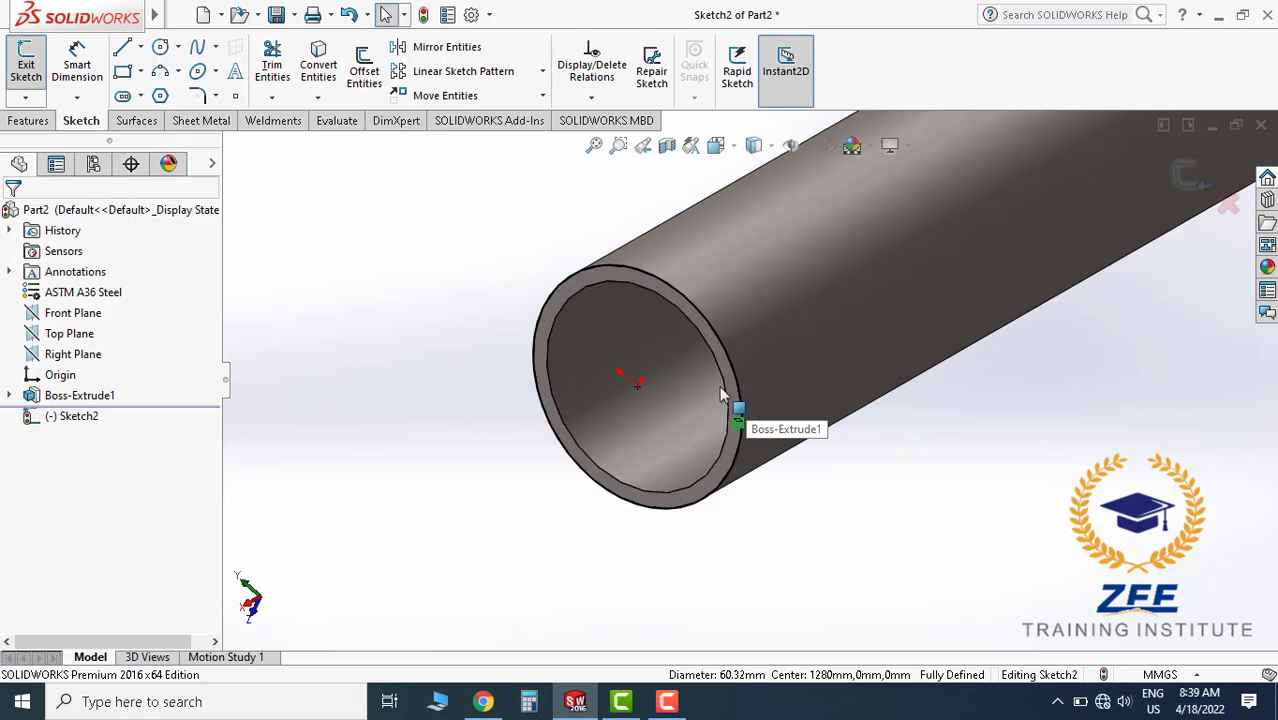
{"action": "left_click", "coordinate": [722, 146]}
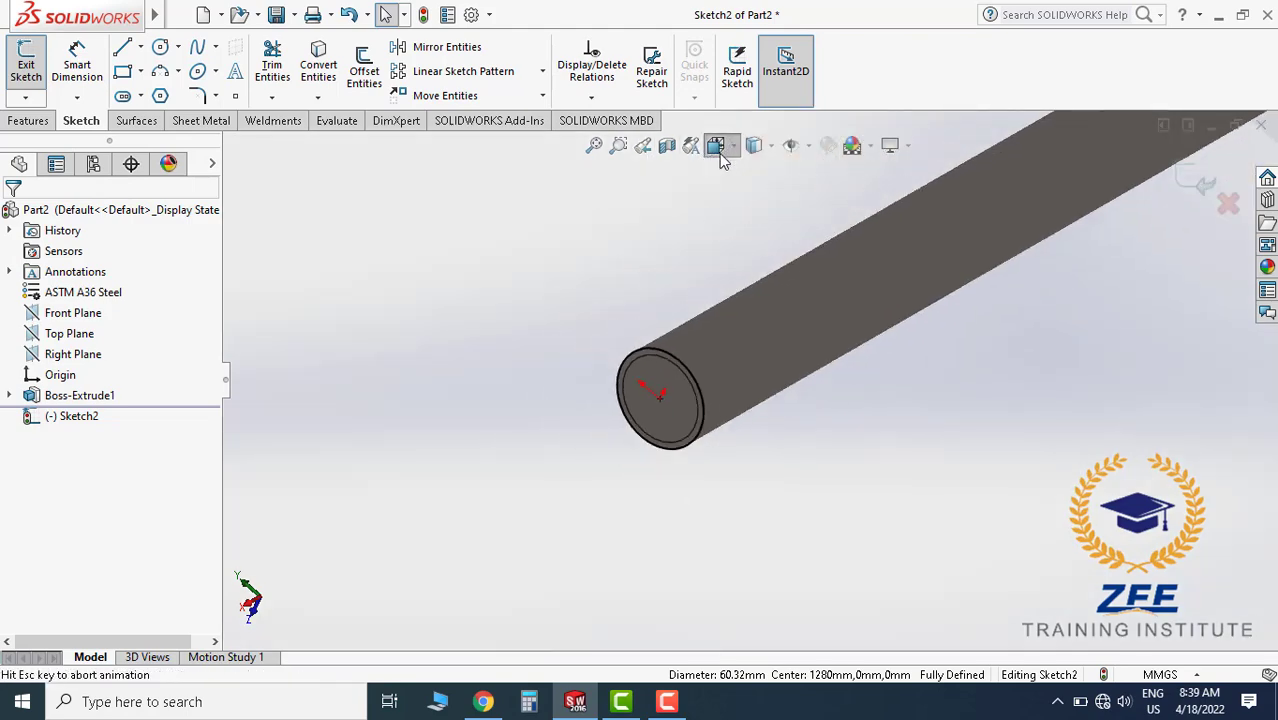
{"action": "left_click", "coordinate": [822, 258]}
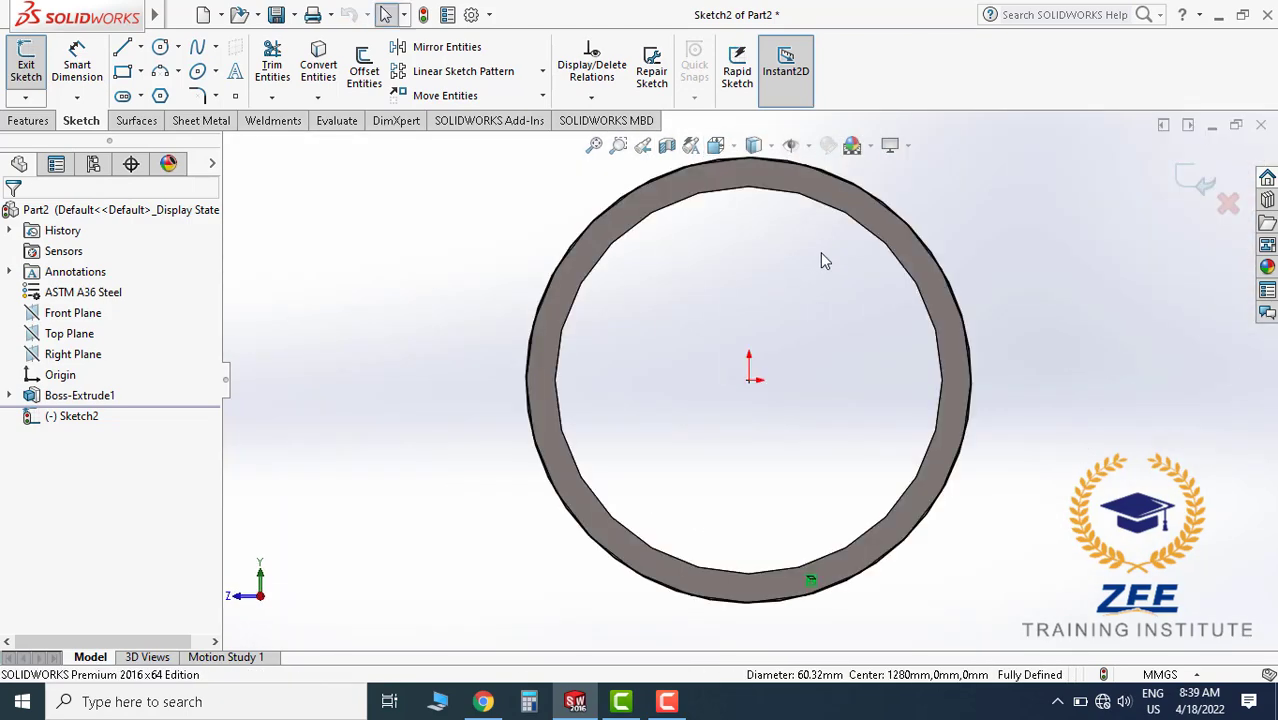
{"action": "scroll", "coordinate": [1026, 320], "scroll_direction": "up", "scroll_amount": 2}
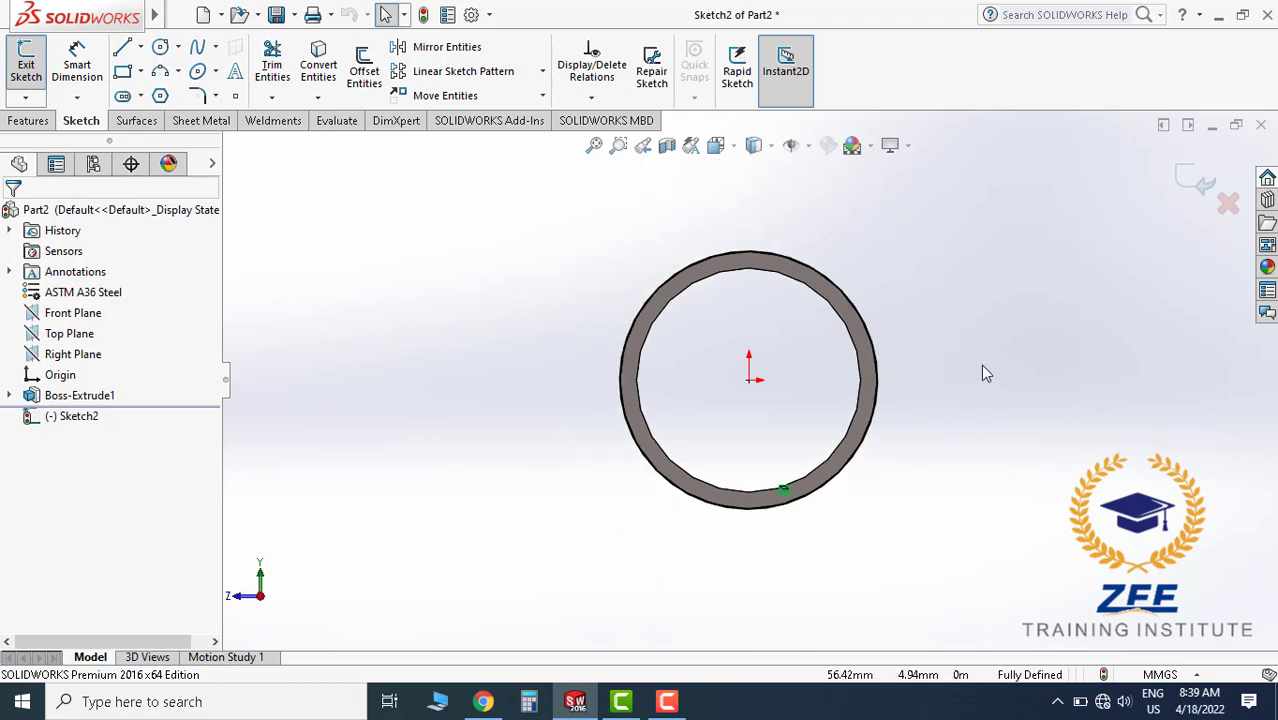
{"action": "middle_click_drag", "start_coordinate": [980, 364], "coordinate": [947, 413]}
{"action": "scroll", "coordinate": [920, 412], "scroll_direction": "up", "scroll_amount": 2}
{"action": "scroll", "coordinate": [510, 440], "scroll_direction": "down", "scroll_amount": 4}
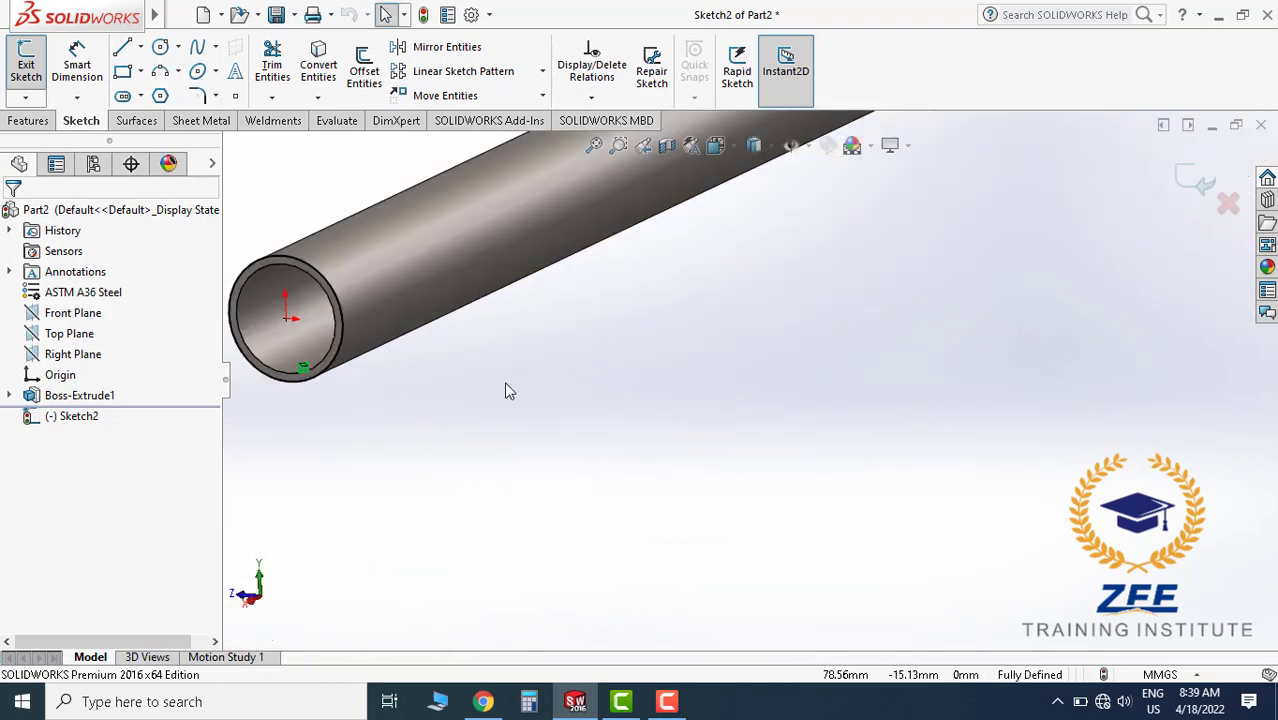
{"action": "middle_click_drag", "start_coordinate": [508, 391], "coordinate": [697, 395], "text": "ctrl"}
{"action": "scroll", "coordinate": [804, 424], "scroll_direction": "down", "scroll_amount": 2}
{"action": "scroll", "coordinate": [801, 442], "scroll_direction": "up", "scroll_amount": 3}
{"action": "middle_click_drag", "start_coordinate": [801, 442], "coordinate": [858, 414]}
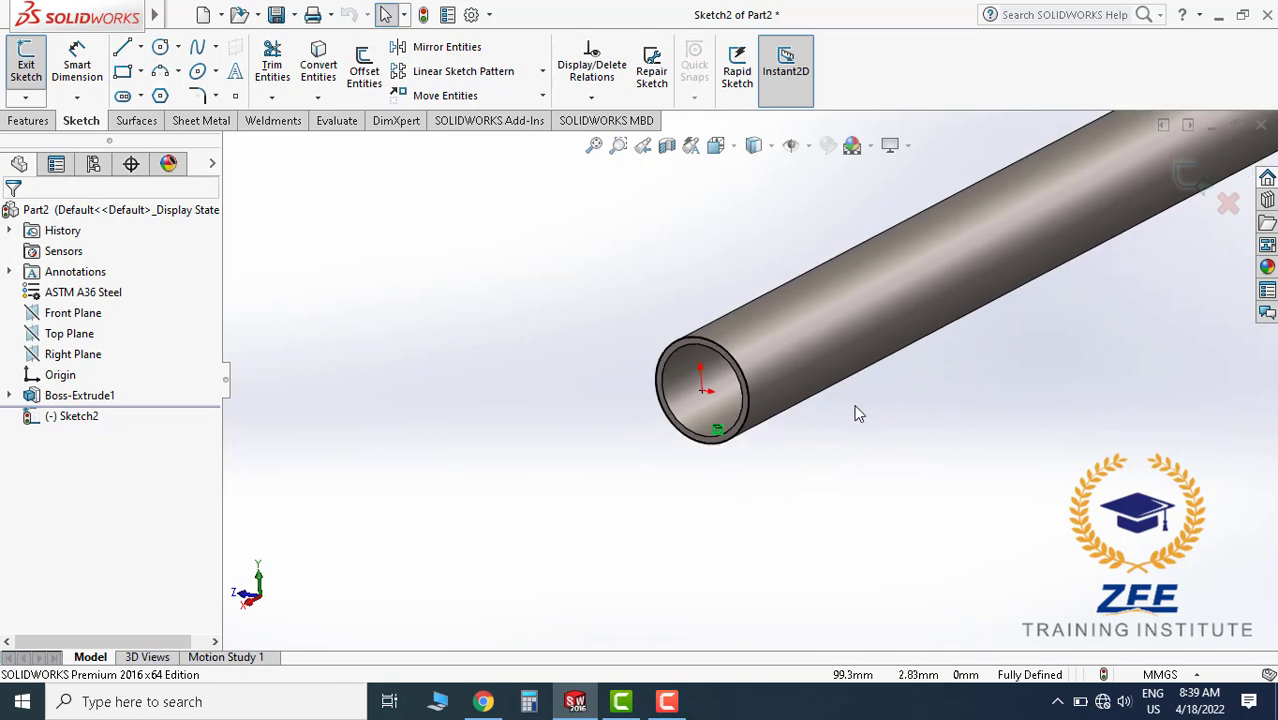
{"action": "scroll", "coordinate": [845, 404], "scroll_direction": "down", "scroll_amount": 1}
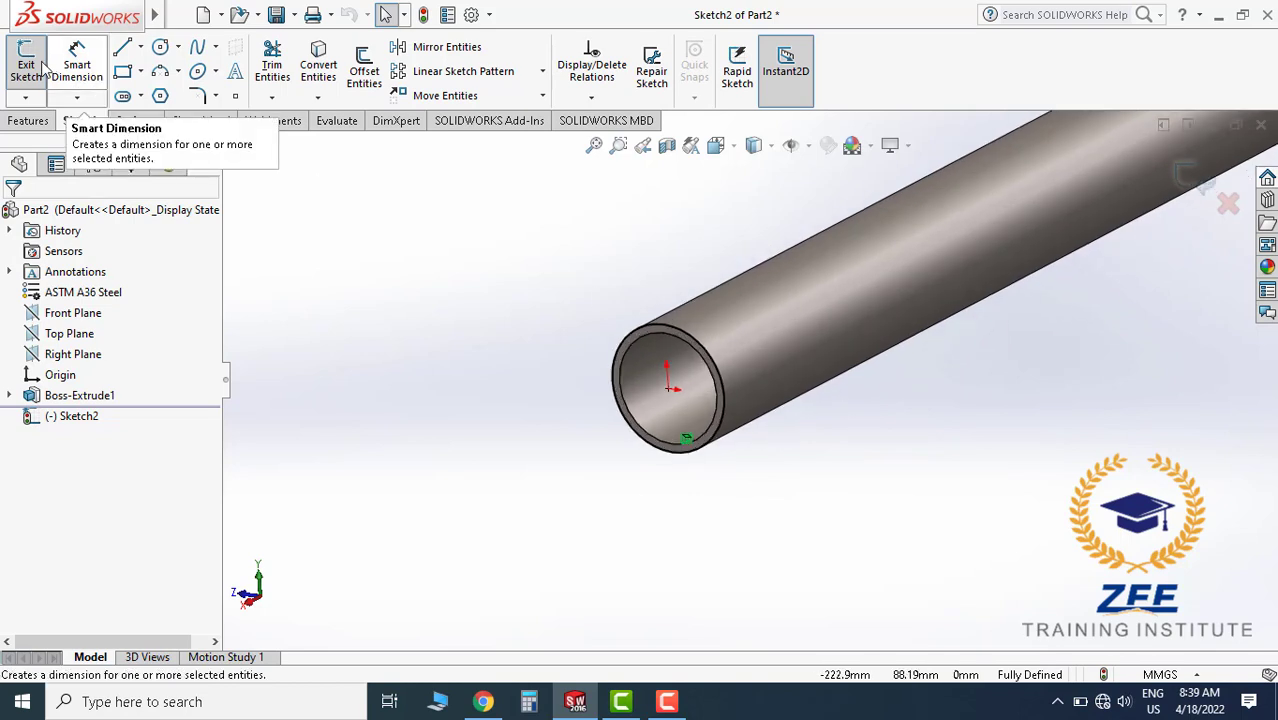
{"action": "left_click", "coordinate": [36, 122]}
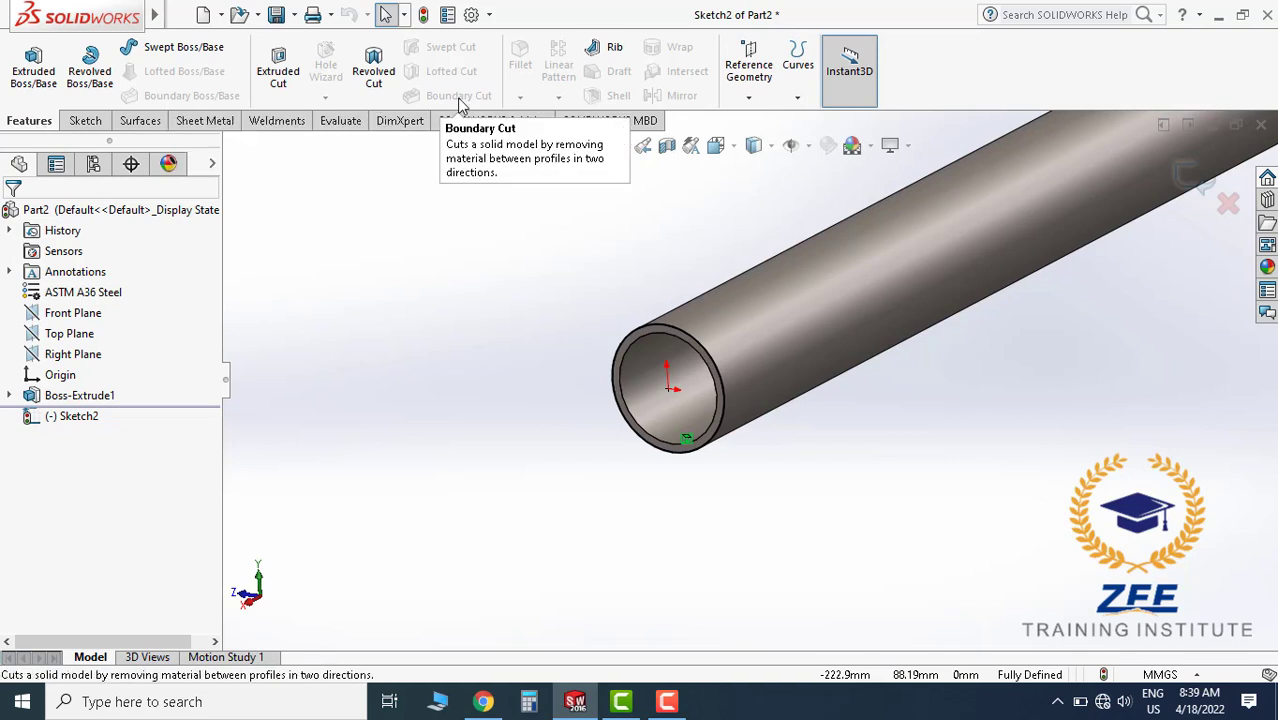
{"action": "left_click", "coordinate": [800, 98]}
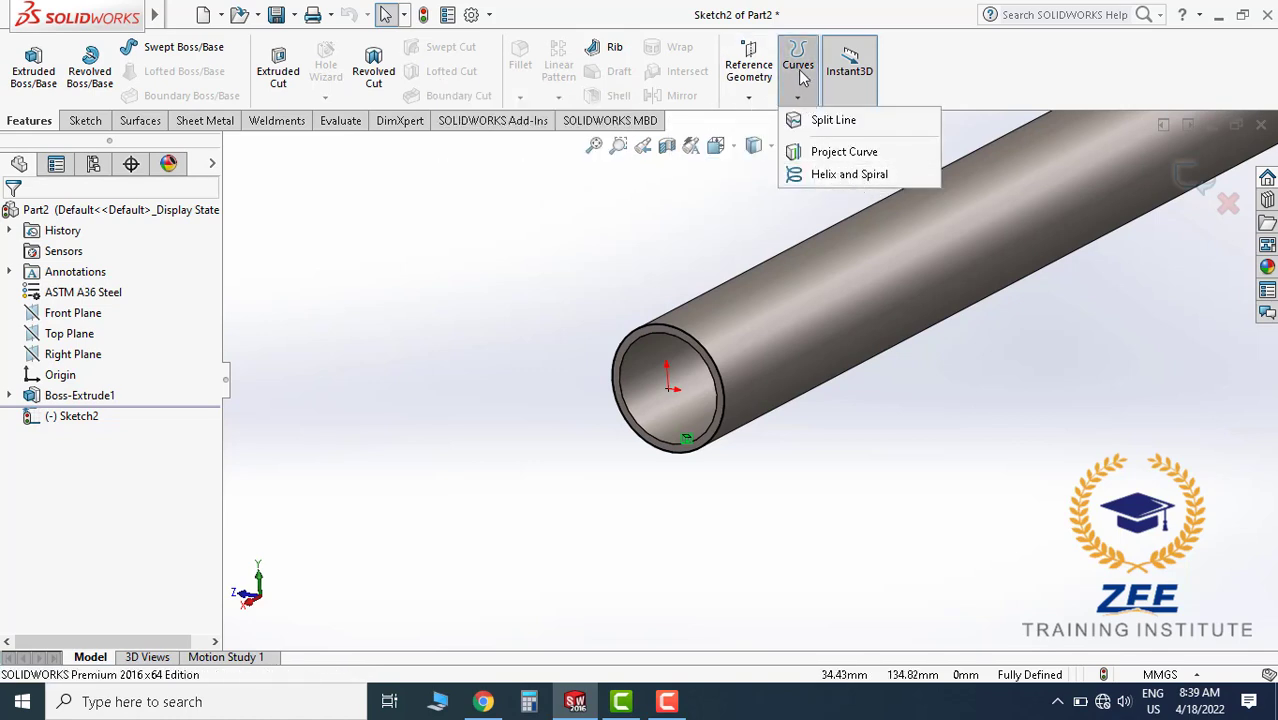
Create a reversed, one-revolution helix on the circle with 232.30 mm pitch and a 180° start angle.
{"action": "left_click", "coordinate": [835, 176]}
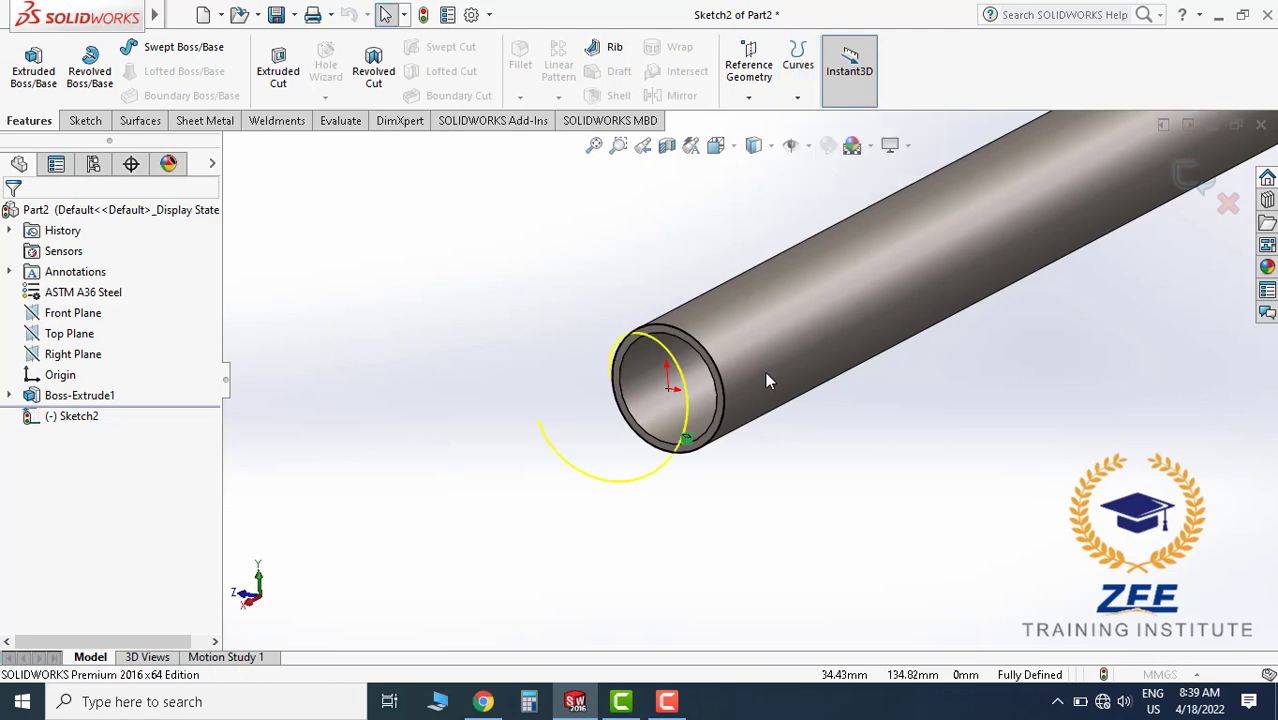
{"action": "middle_click_drag", "start_coordinate": [747, 443], "coordinate": [787, 380]}
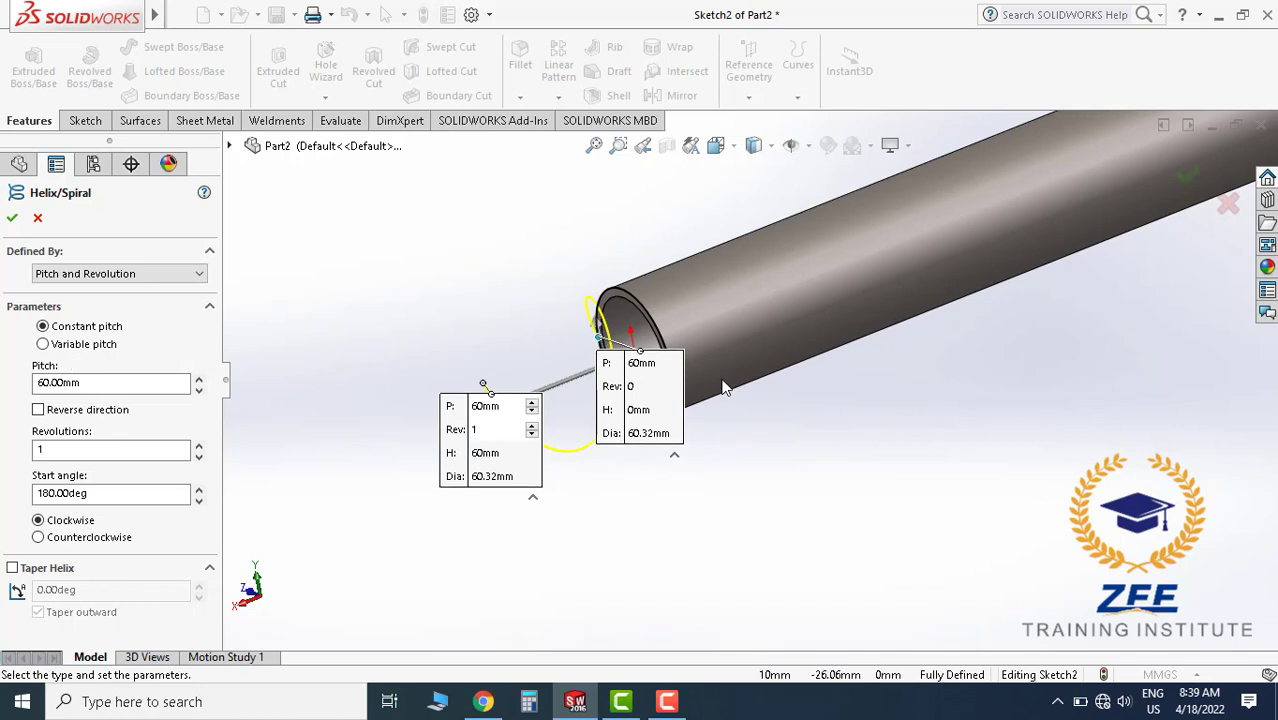
{"action": "left_click", "coordinate": [38, 410]}
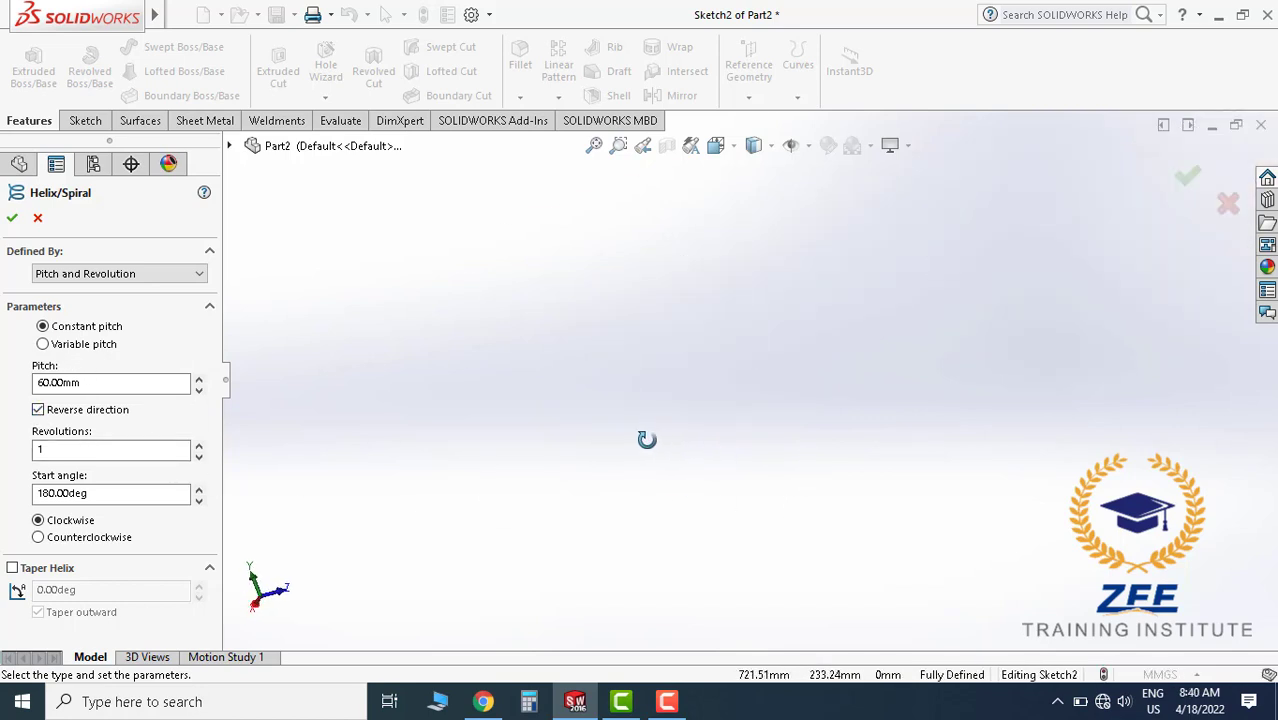
{"action": "middle_click_drag", "start_coordinate": [790, 448], "coordinate": [805, 399], "text": "ctrl"}
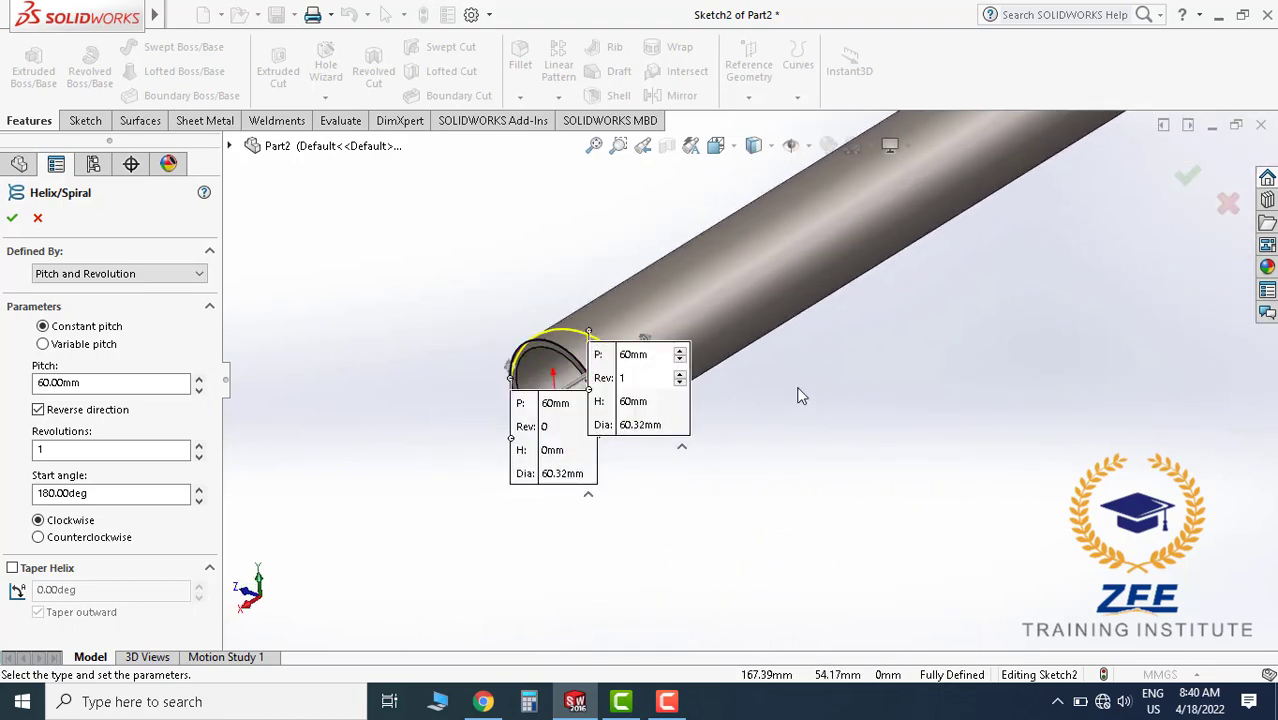
{"action": "left_click_drag", "start_coordinate": [94, 383], "coordinate": [12, 390]}
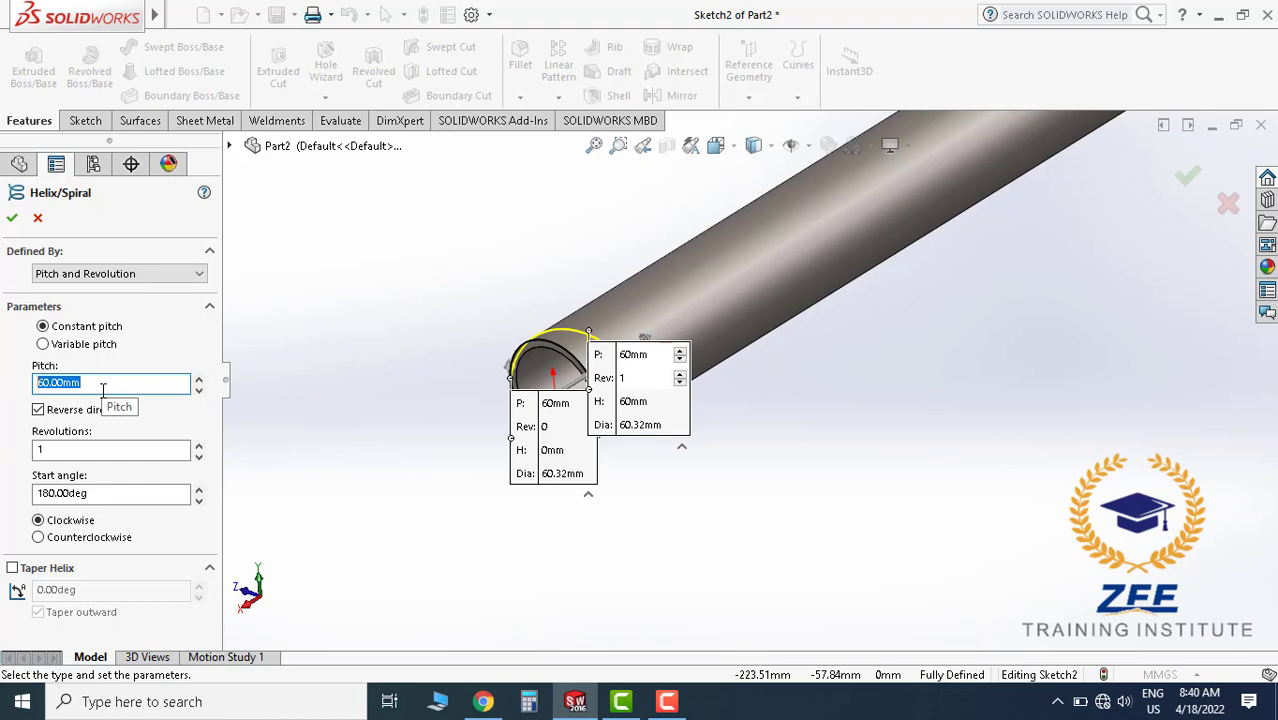
{"action": "type", "text": "232.30"}
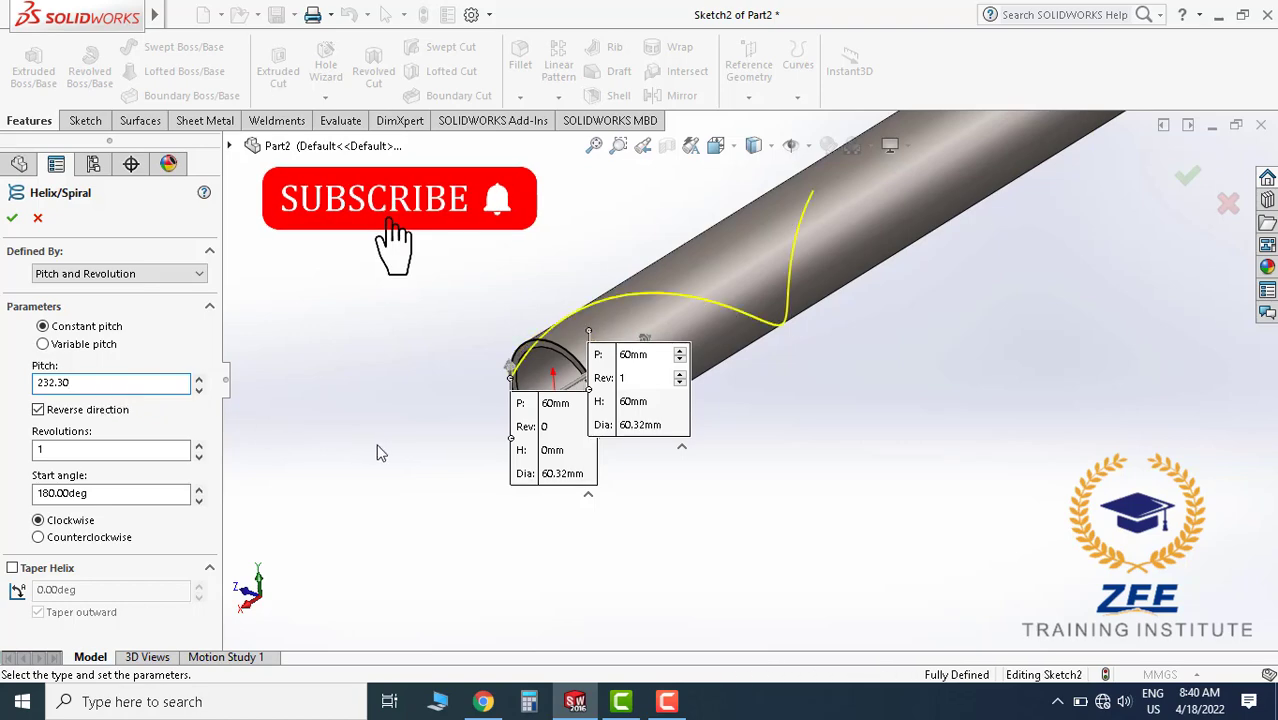
{"action": "key", "text": "Return"}
{"action": "scroll", "coordinate": [736, 404], "scroll_direction": "up", "scroll_amount": 5}
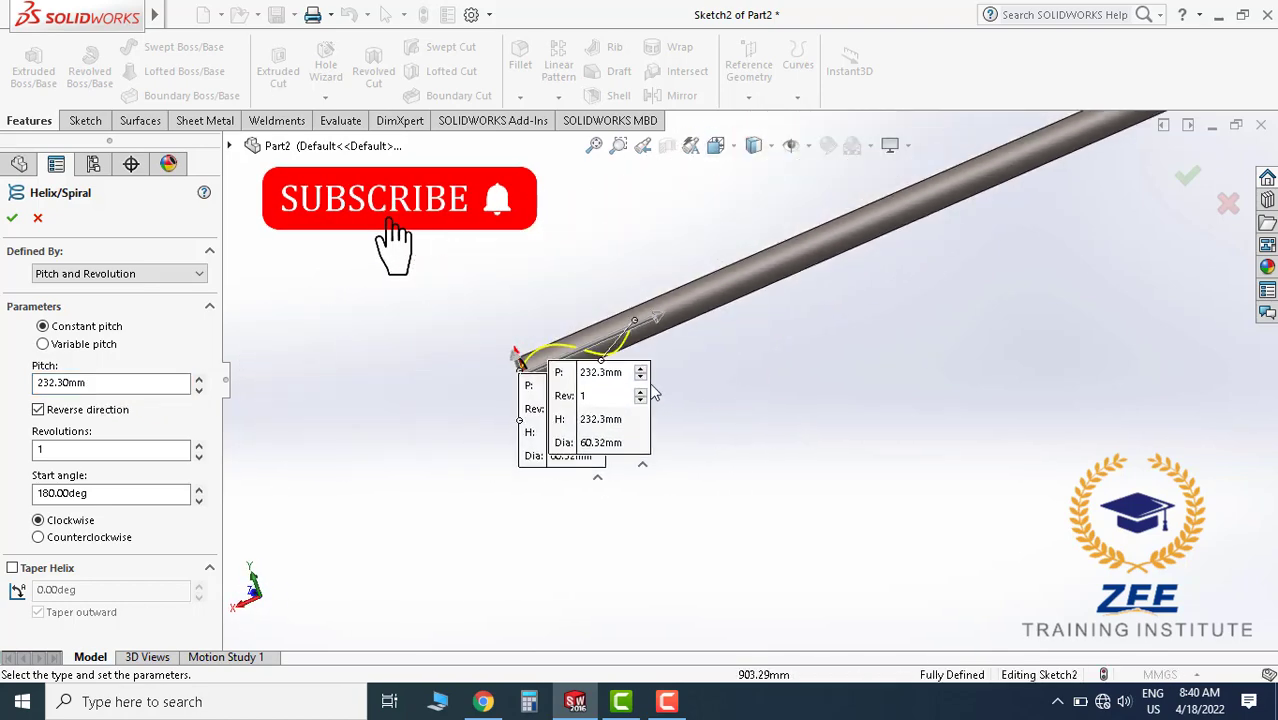
{"action": "scroll", "coordinate": [680, 398], "scroll_direction": "down", "scroll_amount": 3}
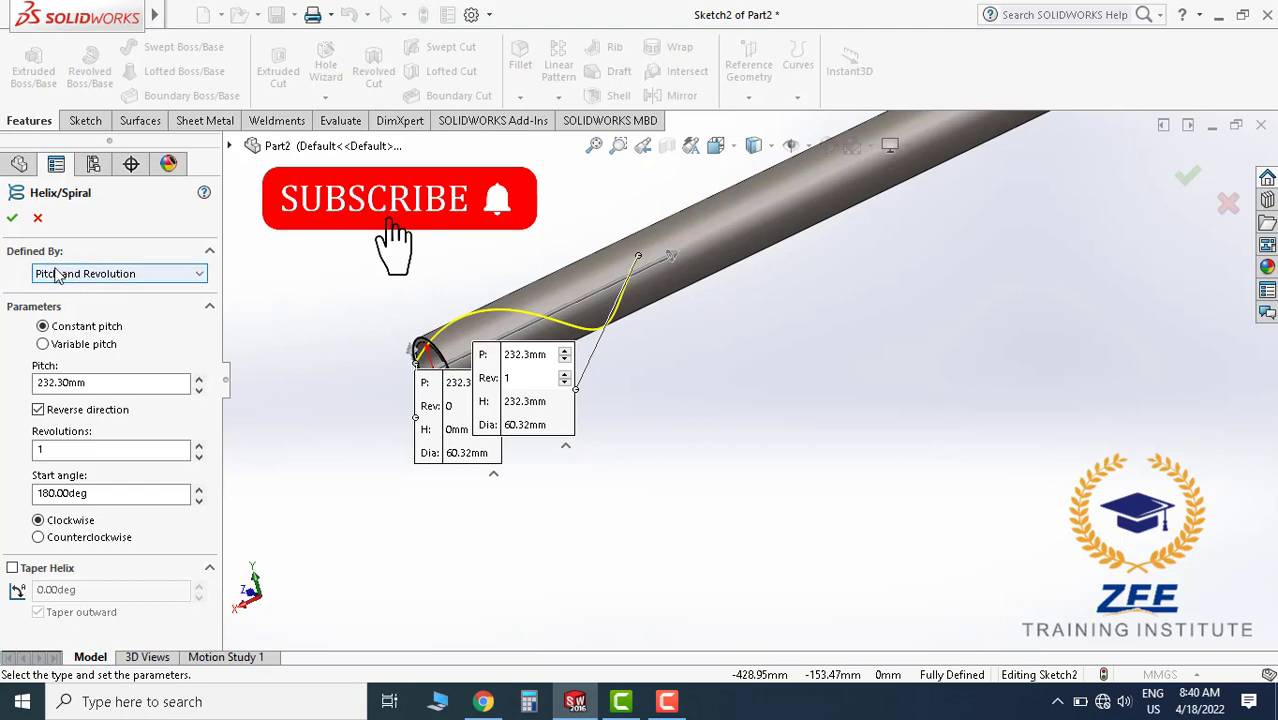
{"action": "left_click", "coordinate": [126, 274]}
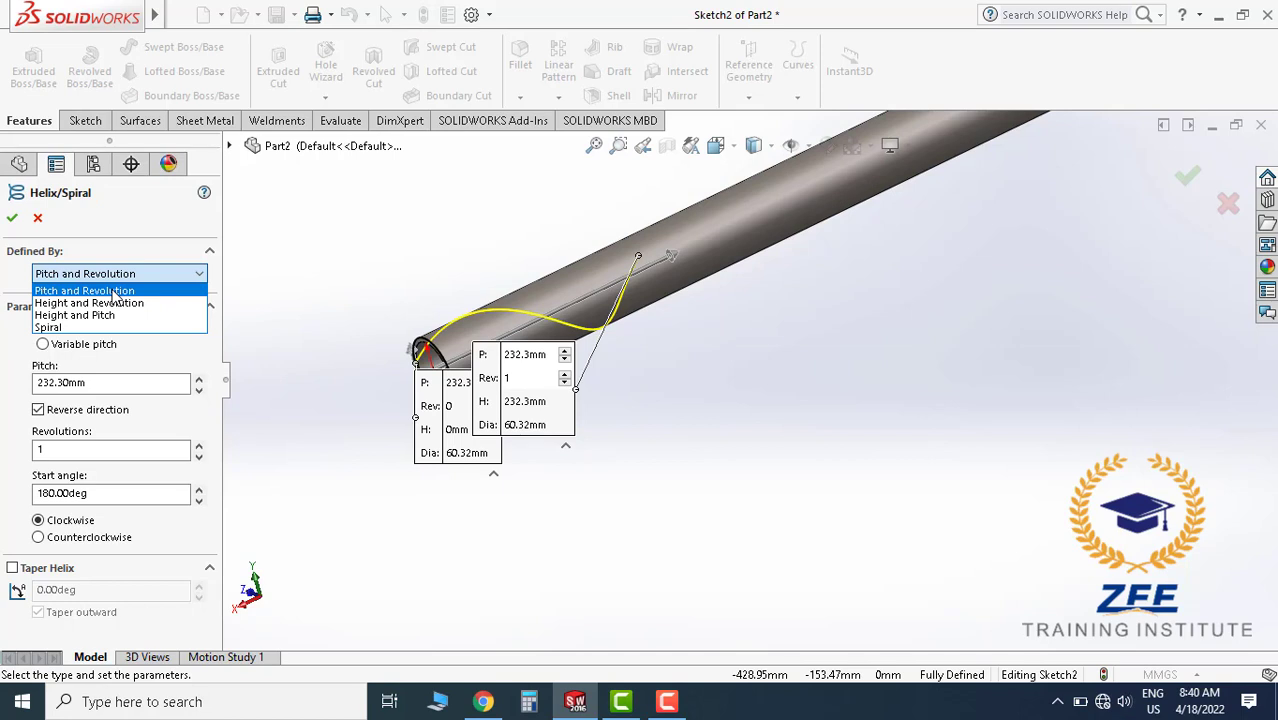
{"action": "left_click", "coordinate": [114, 291]}
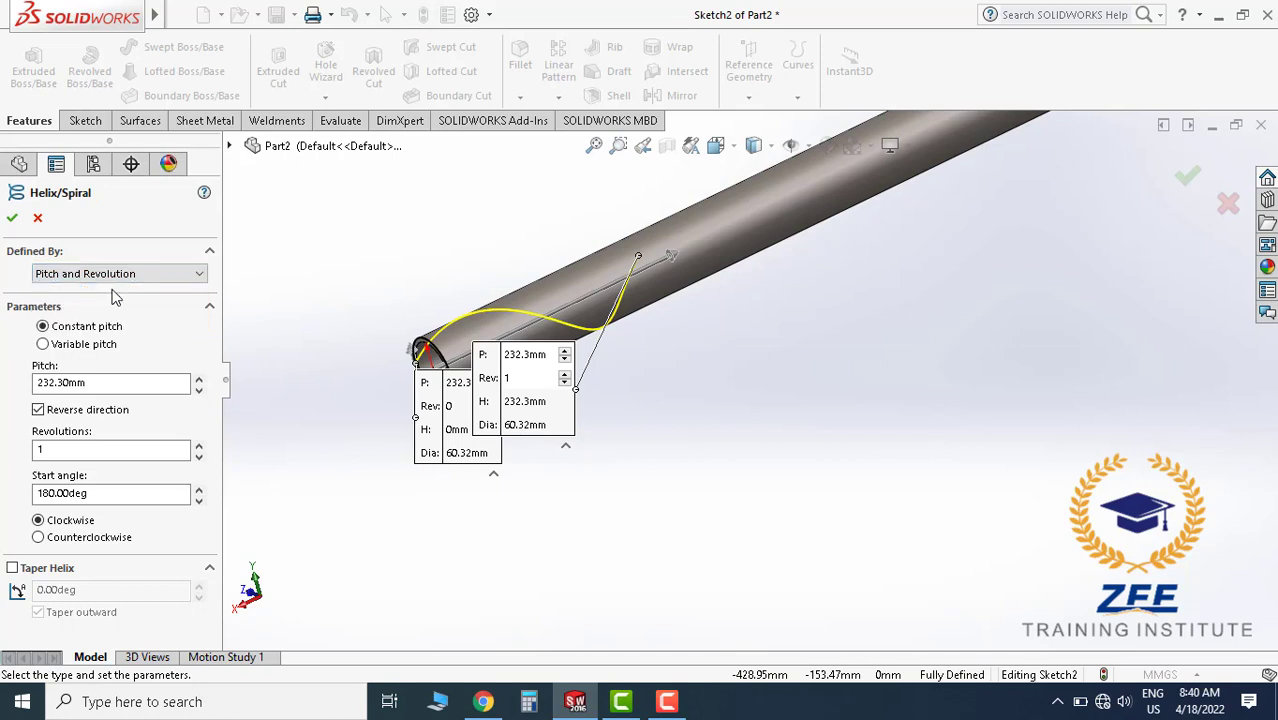
{"action": "left_click", "coordinate": [12, 220]}
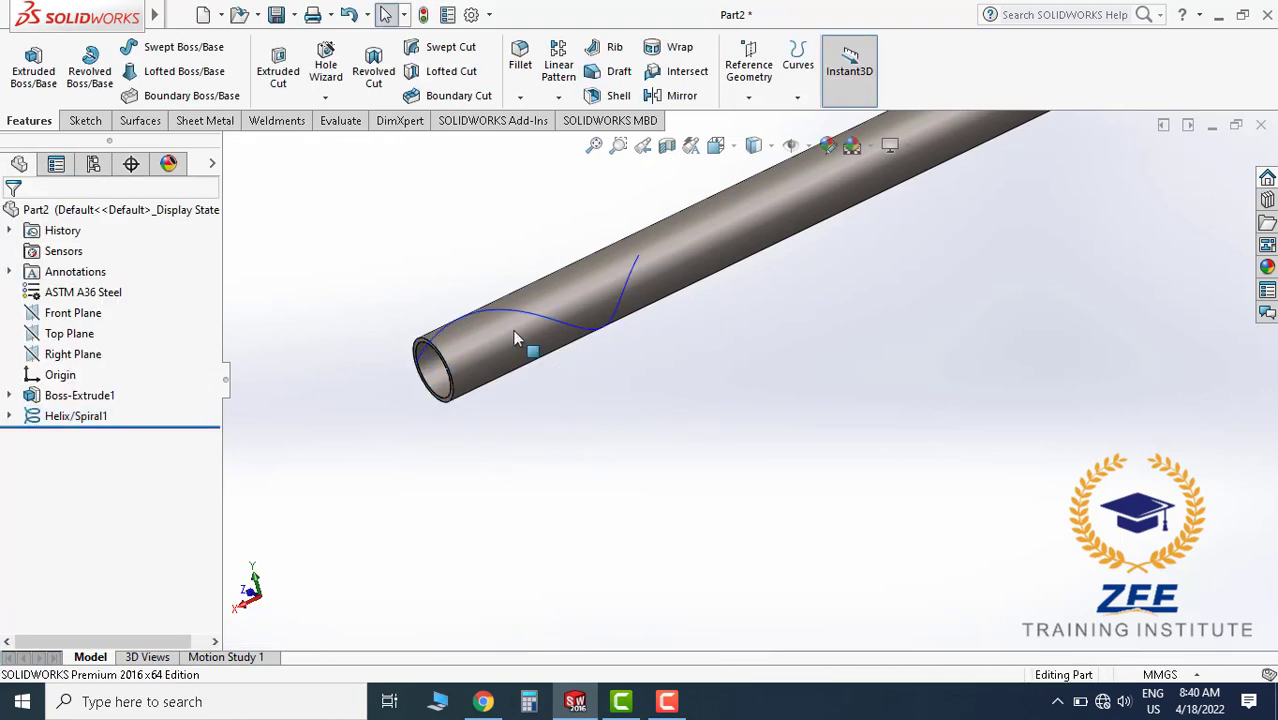
Orbit to inspect the finished helix, then start a new reference Plane from Reference Geometry.
{"action": "middle_click_drag", "start_coordinate": [515, 340], "coordinate": [553, 369]}
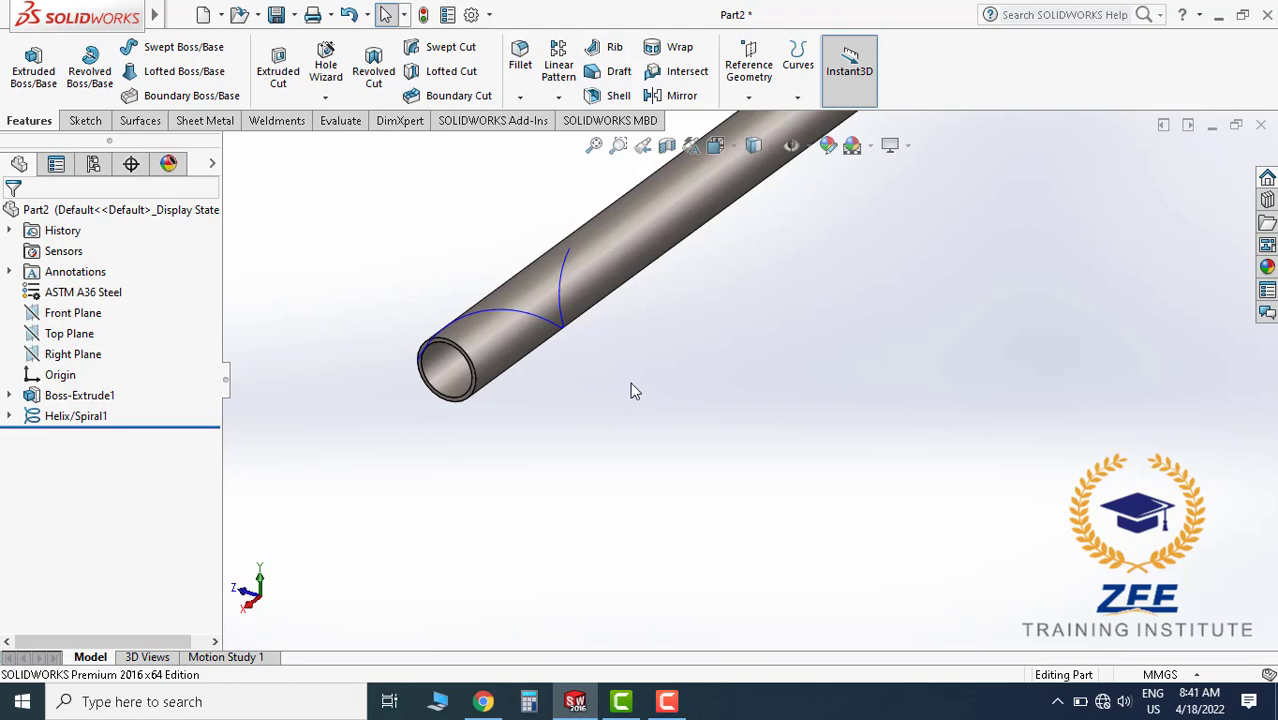
{"action": "scroll", "coordinate": [505, 377], "scroll_direction": "down", "scroll_amount": 5}
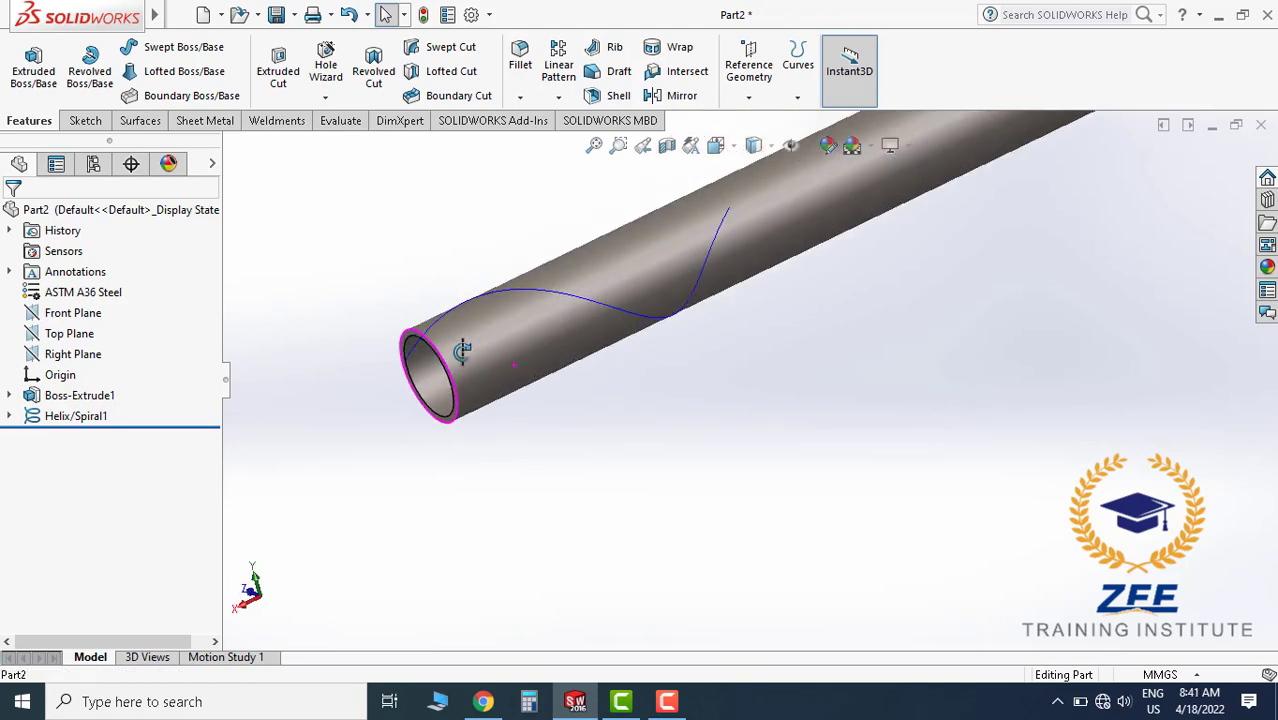
{"action": "scroll", "coordinate": [490, 368], "scroll_direction": "up", "scroll_amount": 6}
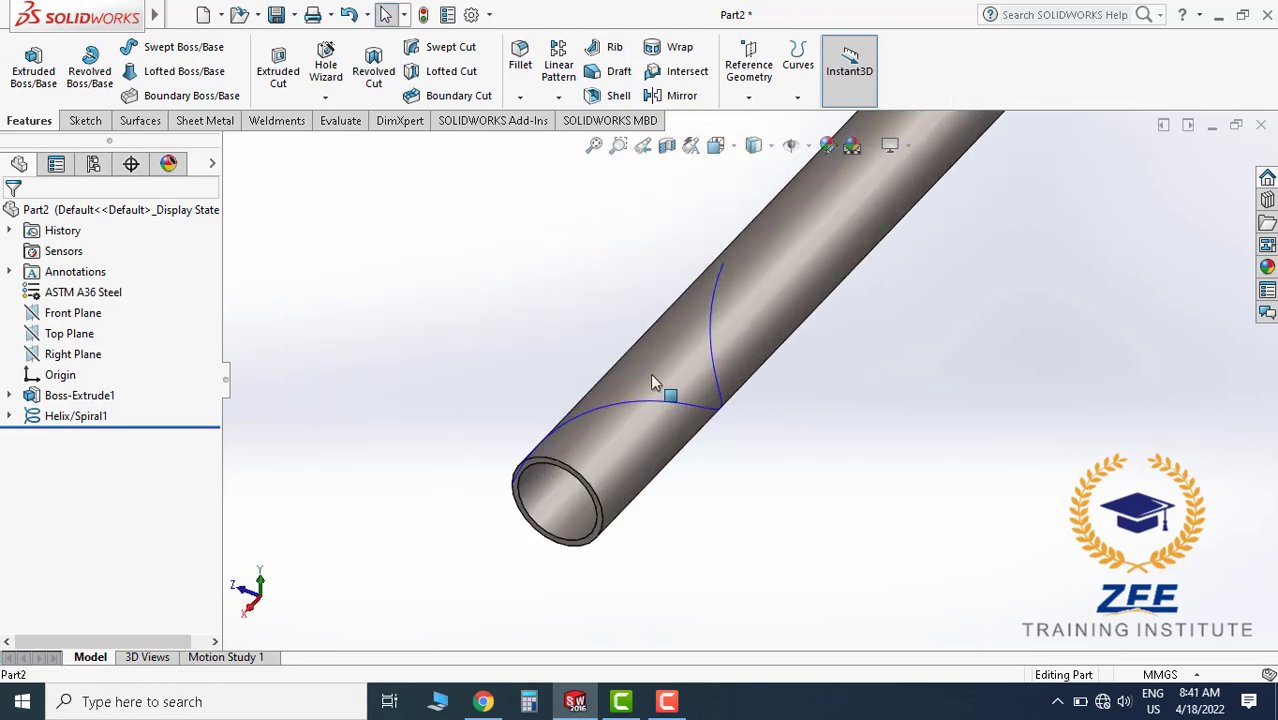
{"action": "scroll", "coordinate": [724, 418], "scroll_direction": "down", "scroll_amount": 5}
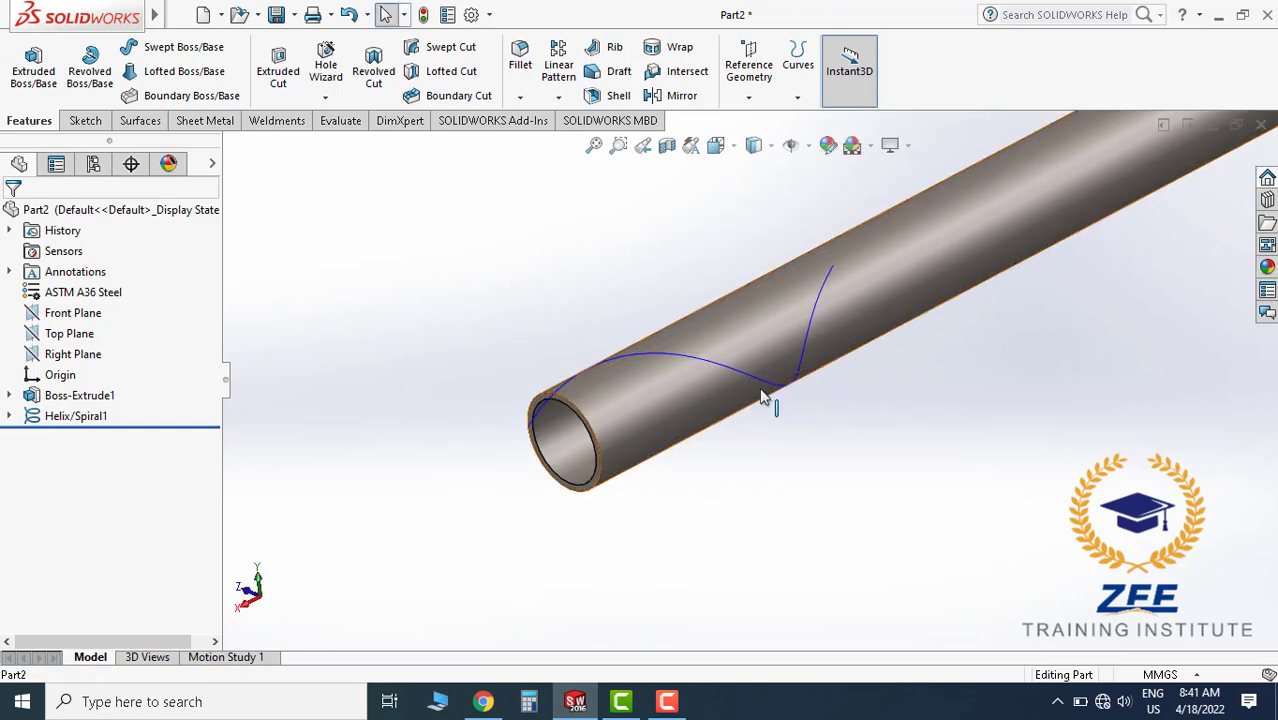
{"action": "scroll", "coordinate": [713, 468], "scroll_direction": "down", "scroll_amount": 3}
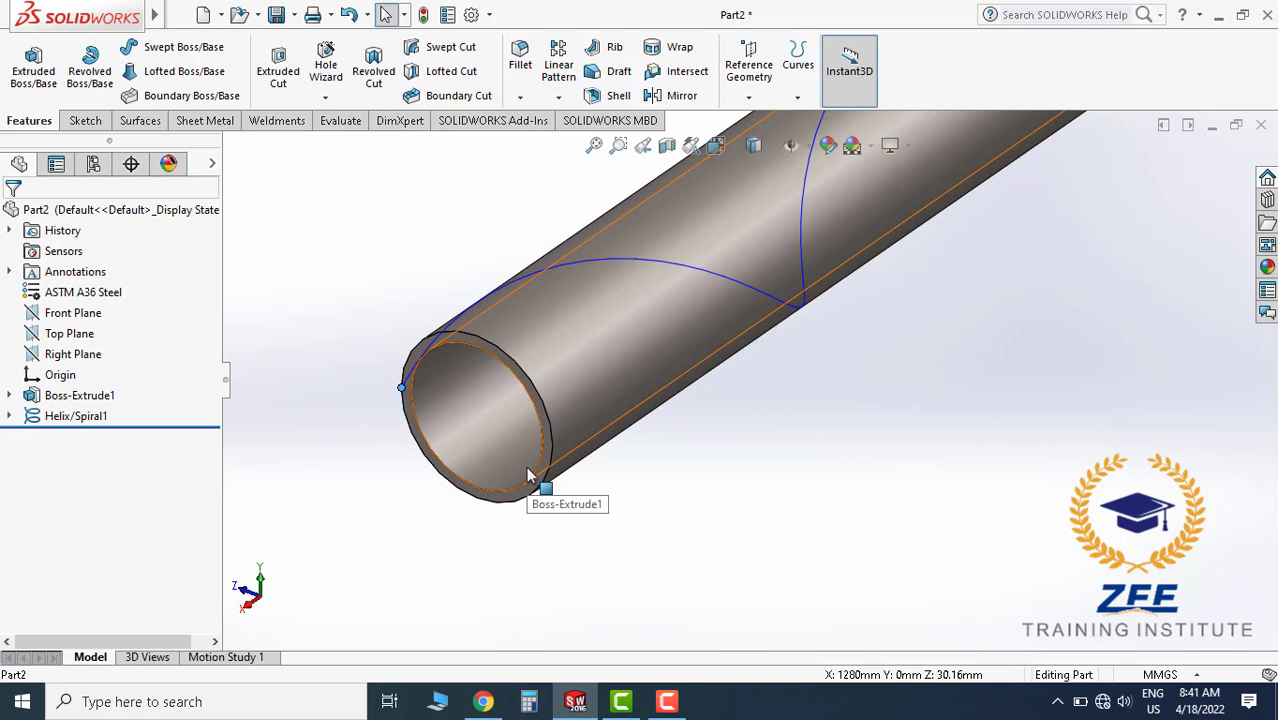
{"action": "scroll", "coordinate": [805, 351], "scroll_direction": "up", "scroll_amount": 3}
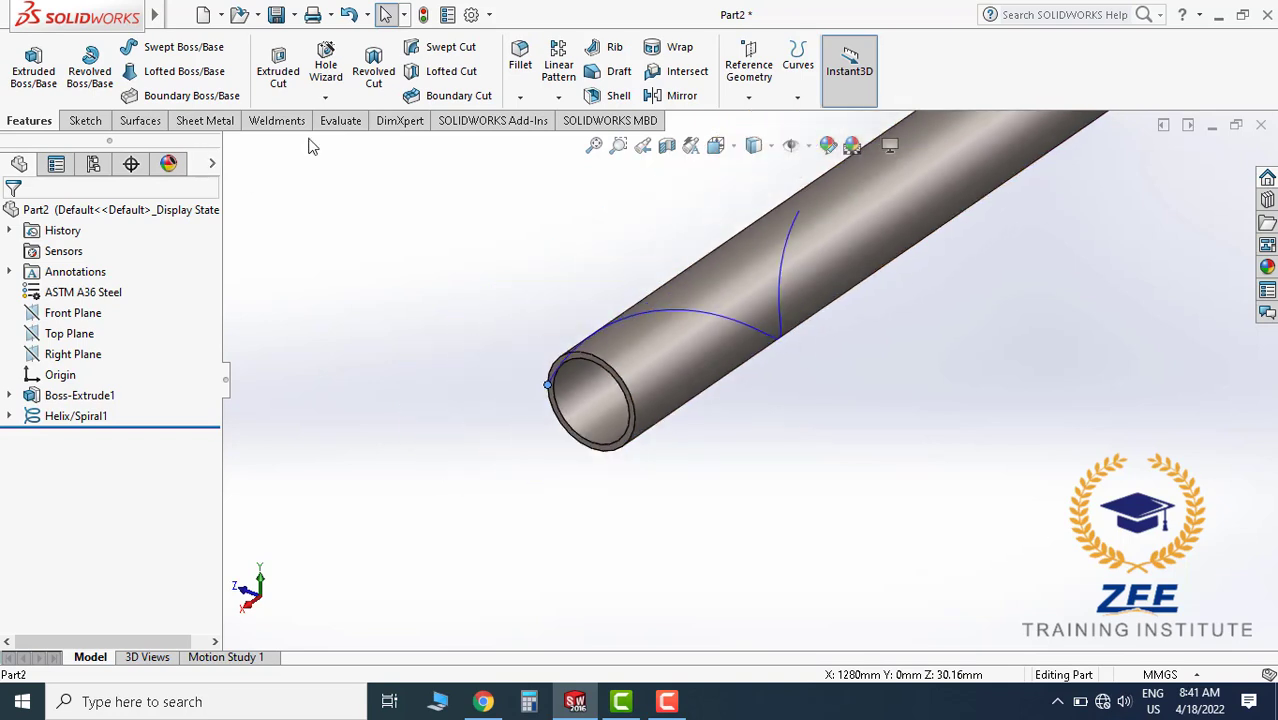
{"action": "scroll", "coordinate": [715, 366], "scroll_direction": "down", "scroll_amount": 2}
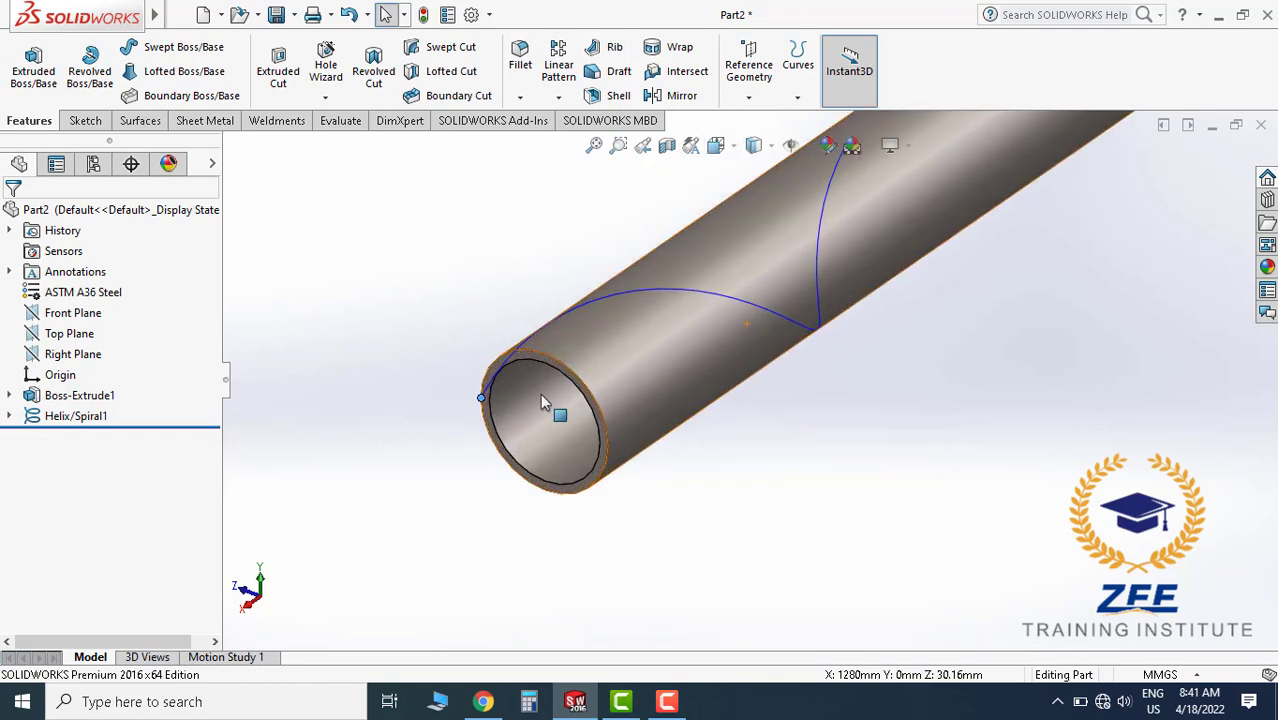
{"action": "left_click", "coordinate": [748, 97]}
{"action": "left_click", "coordinate": [750, 99]}
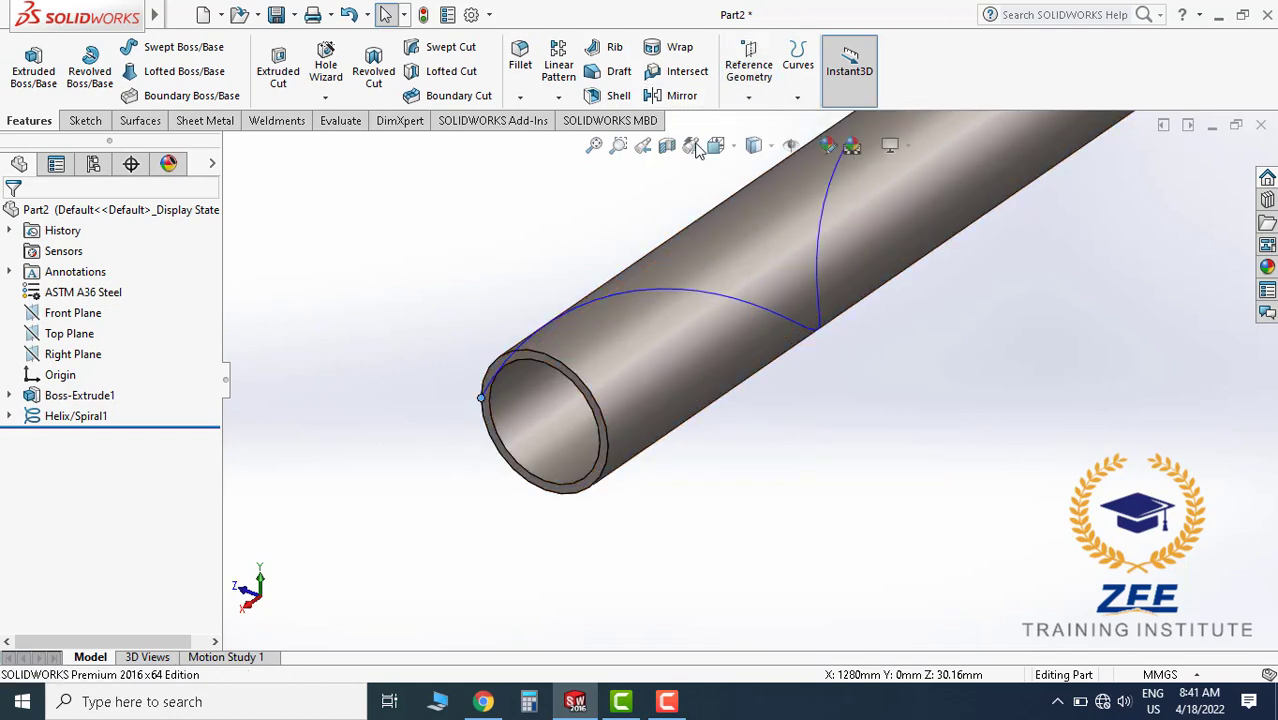
{"action": "left_click", "coordinate": [750, 99]}
{"action": "left_click", "coordinate": [766, 120]}
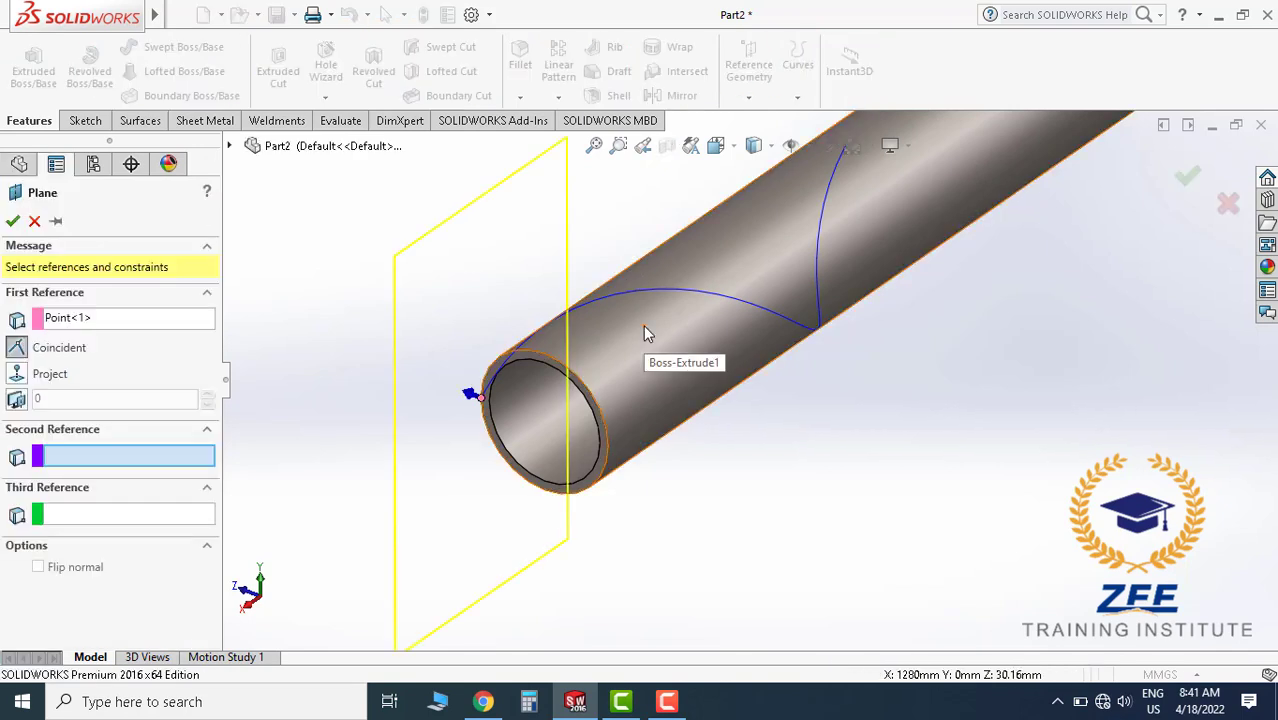
Create Plane1 through the helix's start point, perpendicular to the helix at the pipe's open end.
{"action": "middle_click_drag", "start_coordinate": [643, 324], "coordinate": [722, 422]}
{"action": "middle_click_drag", "start_coordinate": [822, 436], "coordinate": [540, 530]}
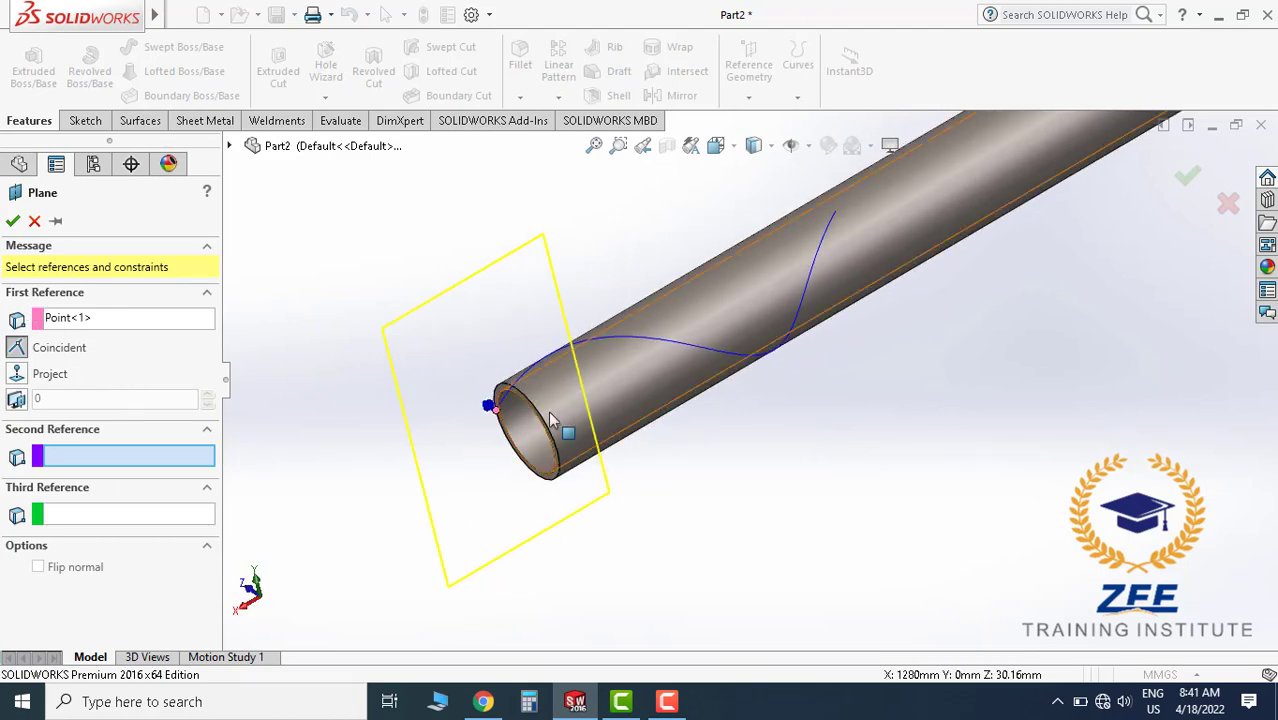
{"action": "scroll", "coordinate": [498, 402], "scroll_direction": "down", "scroll_amount": 3}
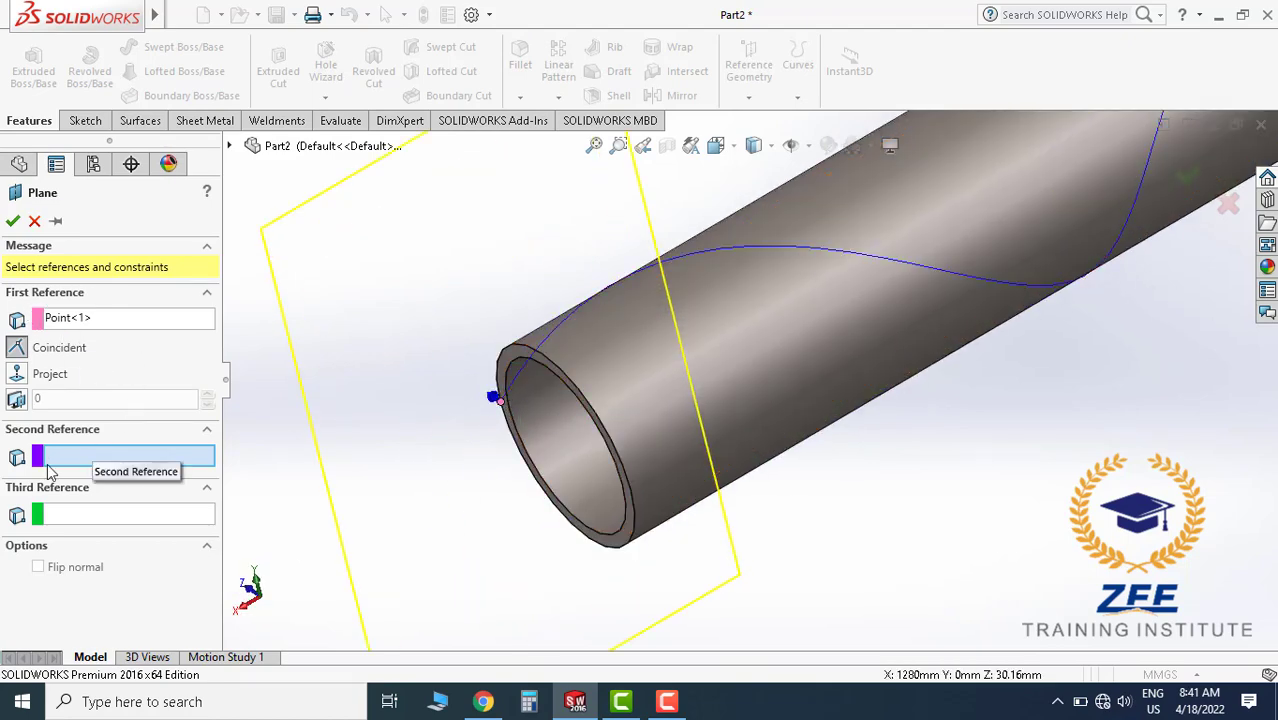
{"action": "left_click", "coordinate": [739, 256]}
{"action": "scroll", "coordinate": [925, 405], "scroll_direction": "up", "scroll_amount": 3}
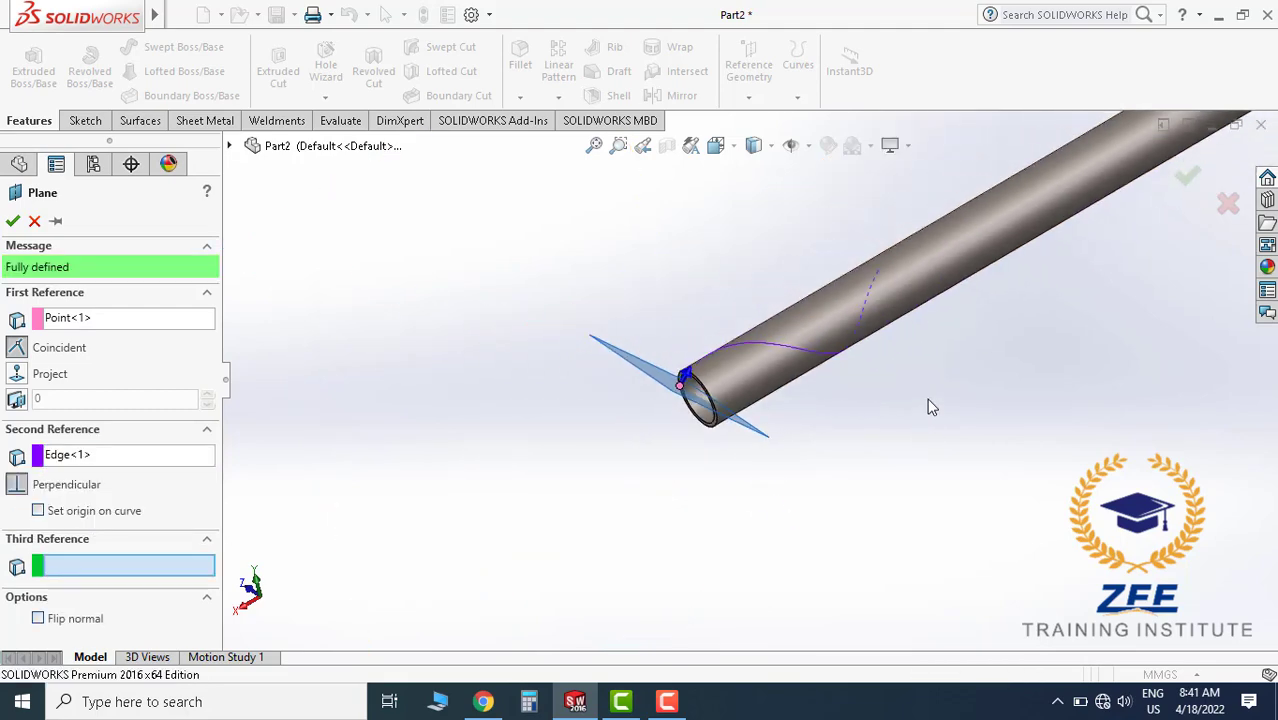
{"action": "middle_click_drag", "start_coordinate": [928, 406], "coordinate": [850, 383]}
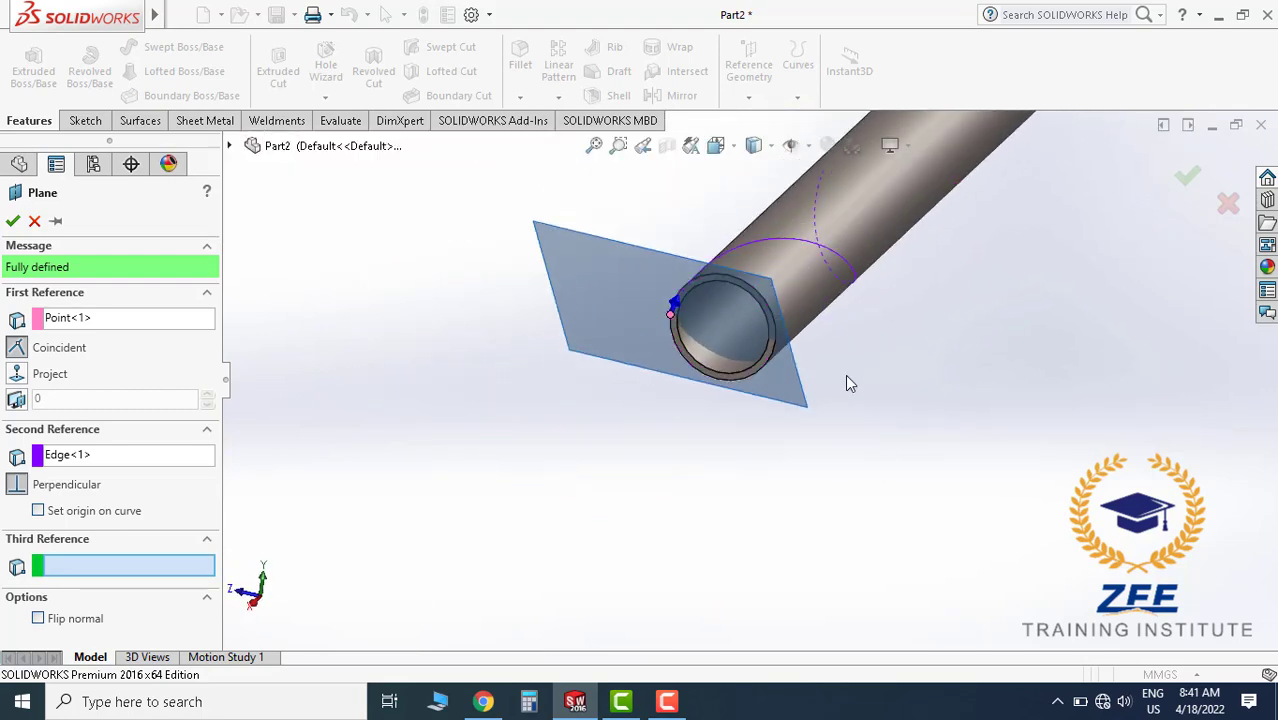
{"action": "left_click", "coordinate": [13, 221]}
{"action": "right_click", "coordinate": [681, 437]}
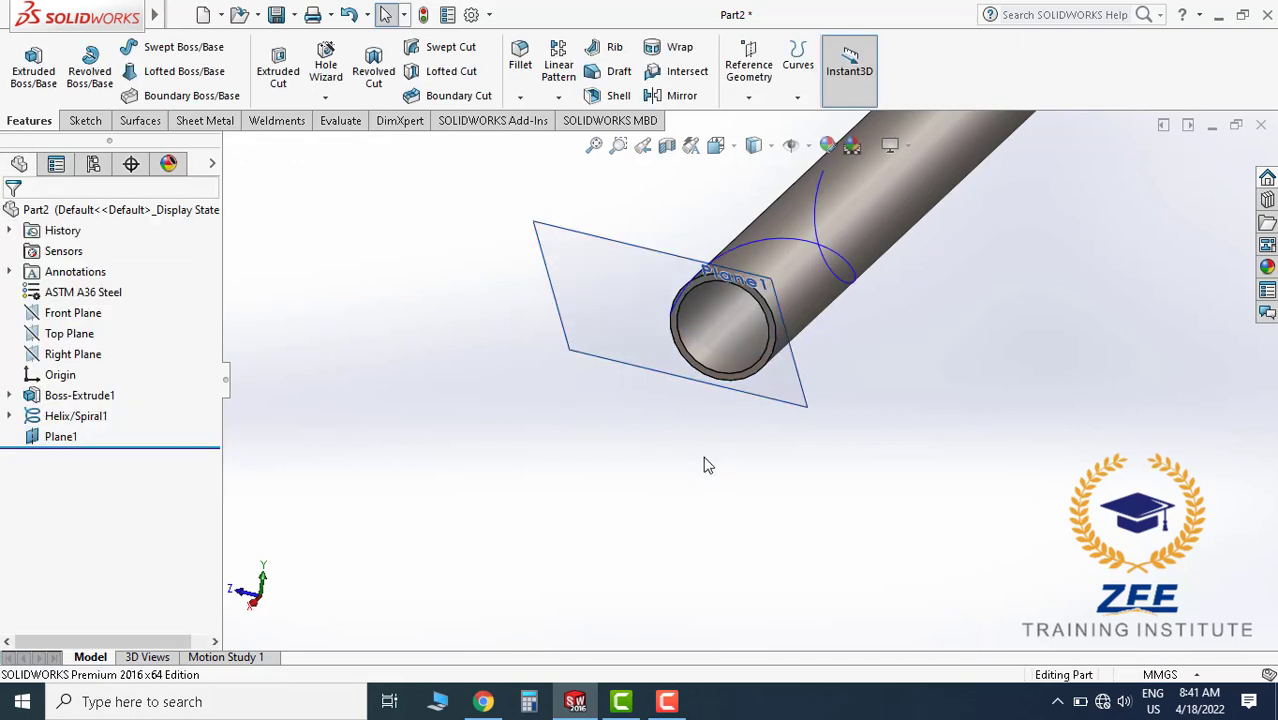
Select Plane1 and start a new sketch on it.
{"action": "left_click", "coordinate": [808, 401]}
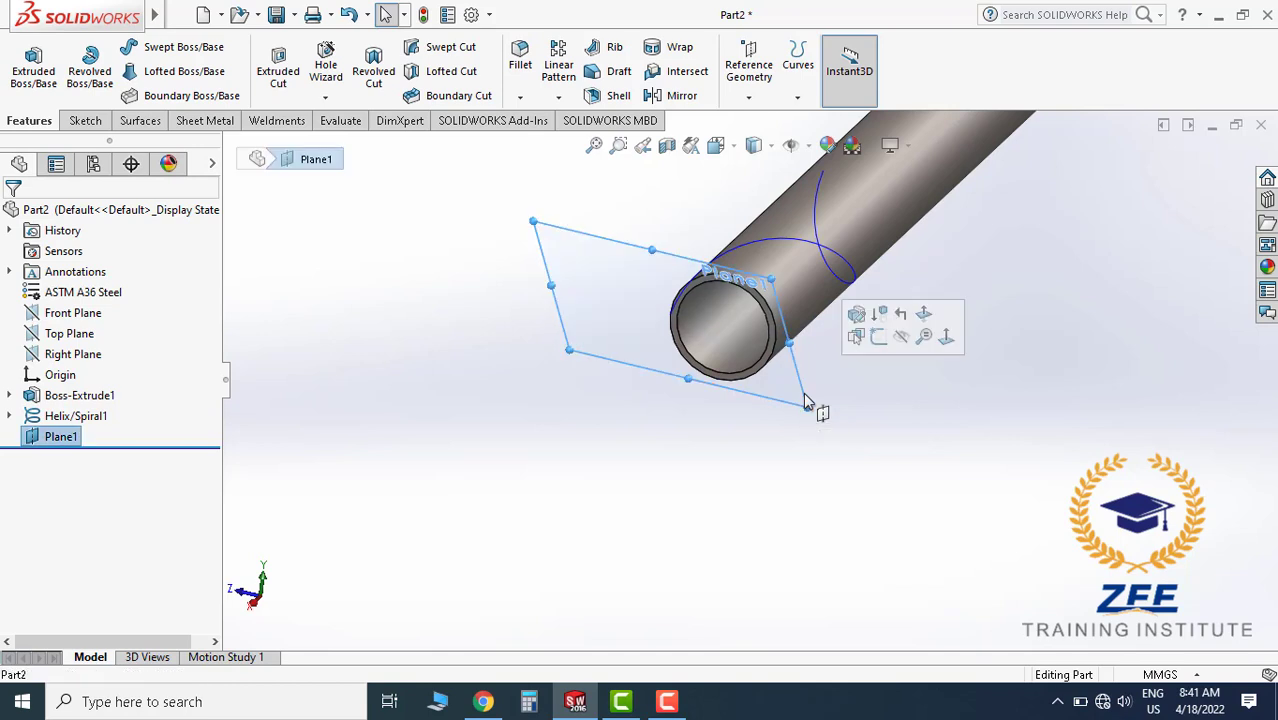
{"action": "left_click", "coordinate": [608, 255]}
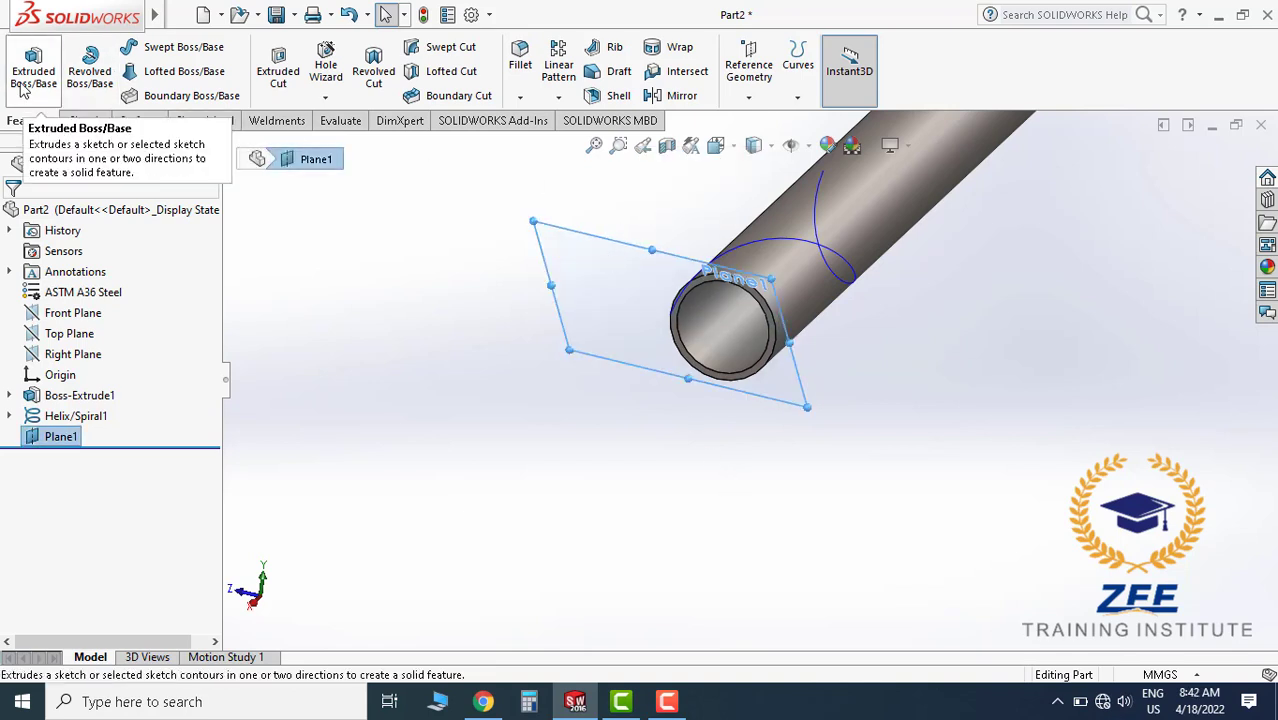
{"action": "left_click", "coordinate": [85, 120]}
{"action": "left_click", "coordinate": [28, 64]}
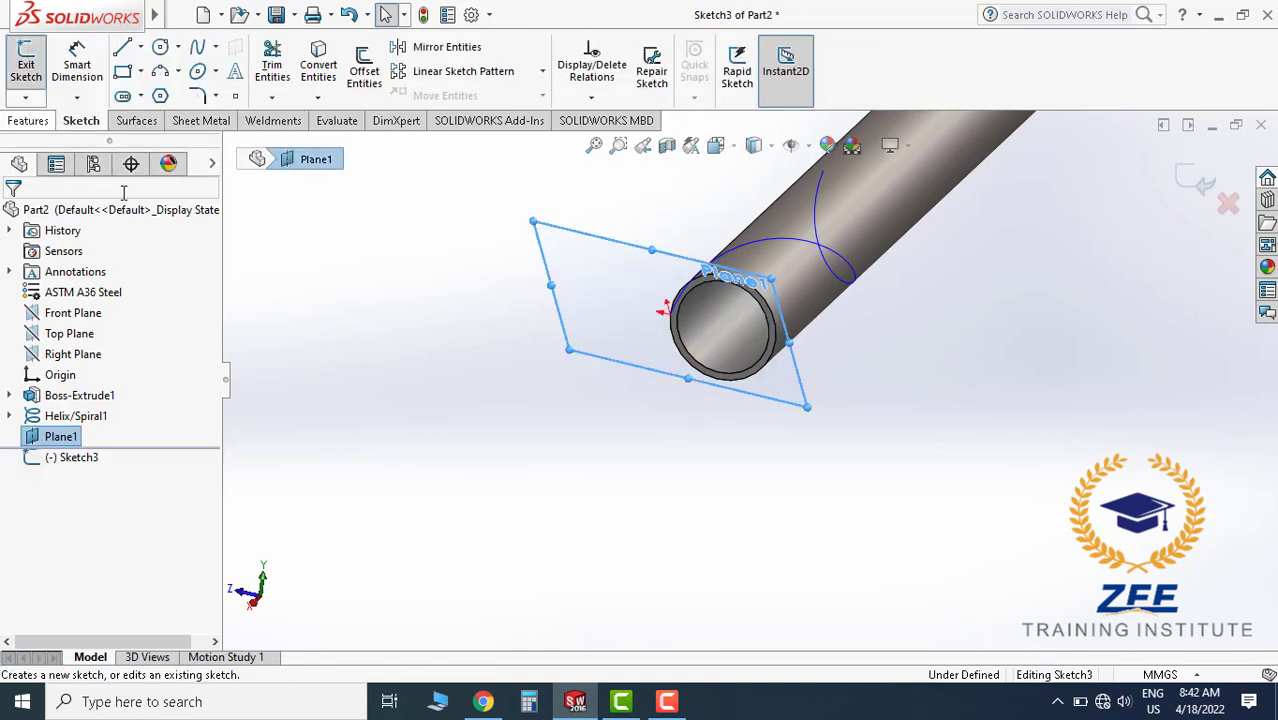
View Plane1 normal-to and zoom onto the helix start at the pipe edge.
{"action": "left_click", "coordinate": [734, 146]}
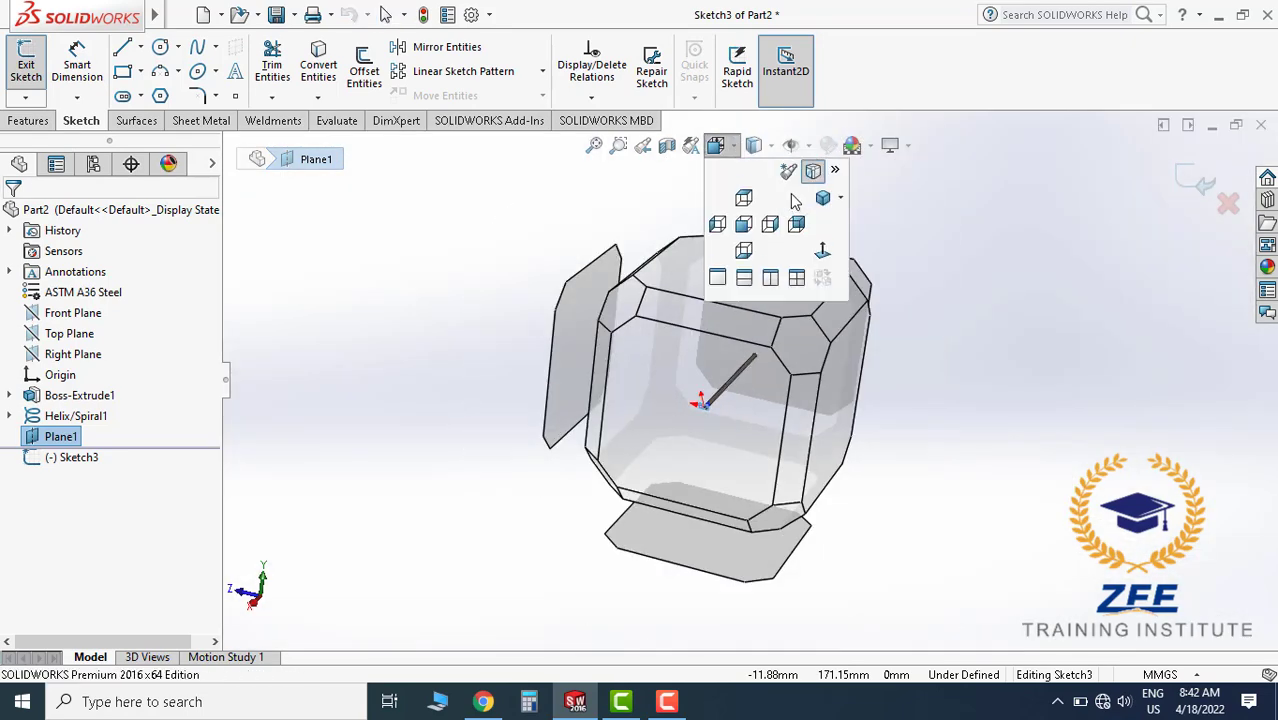
{"action": "left_click", "coordinate": [822, 252]}
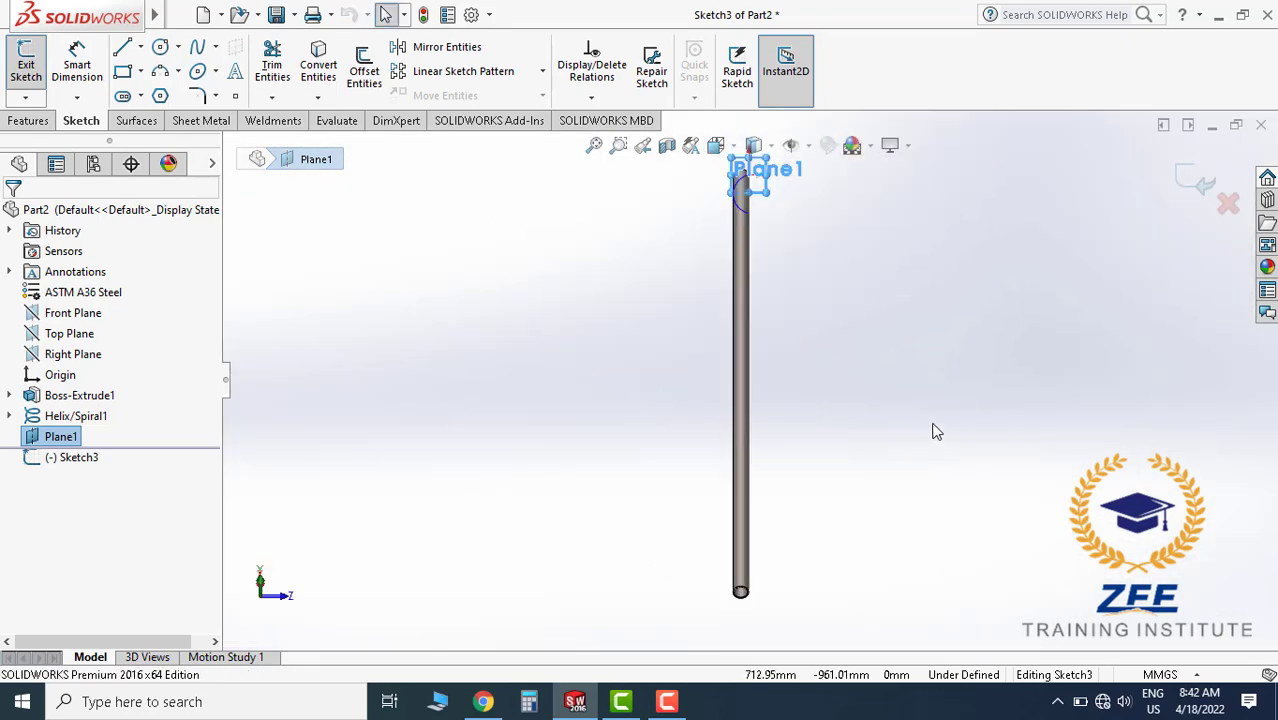
{"action": "scroll", "coordinate": [716, 211], "scroll_direction": "down", "scroll_amount": 8}
{"action": "scroll", "coordinate": [705, 300], "scroll_direction": "up", "scroll_amount": 8}
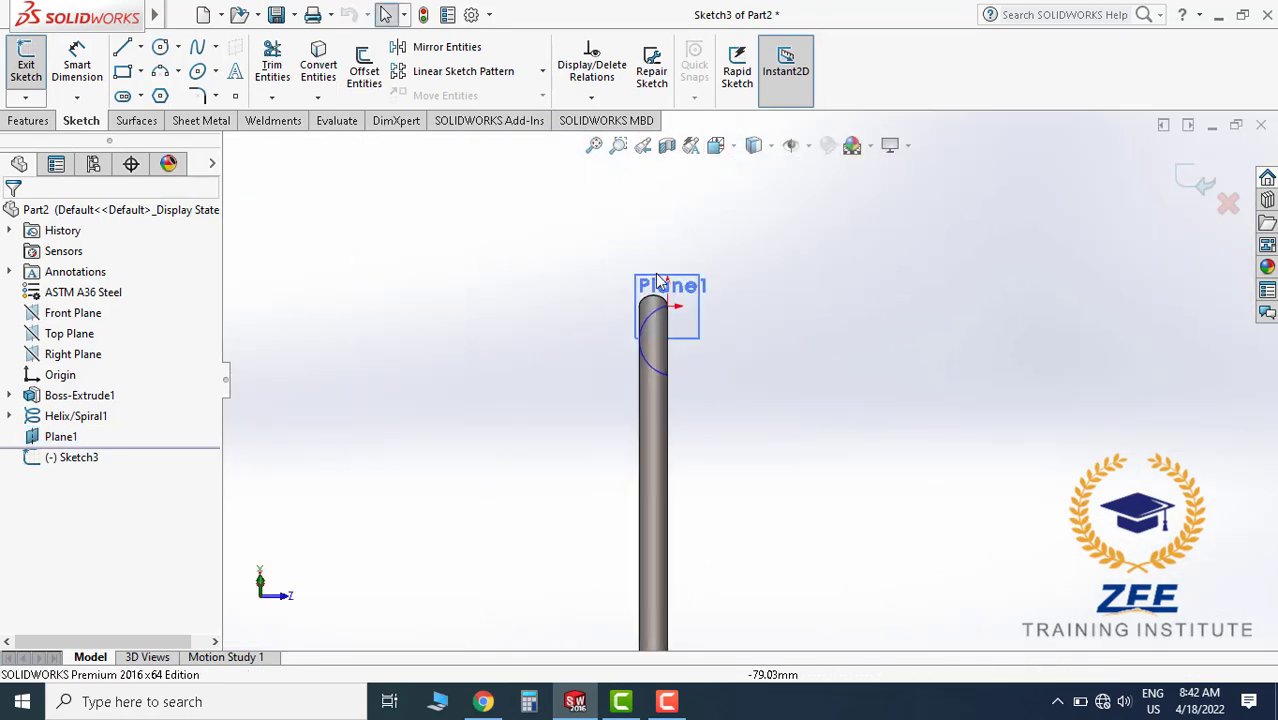
{"action": "scroll", "coordinate": [665, 294], "scroll_direction": "down", "scroll_amount": 6}
{"action": "scroll", "coordinate": [750, 440], "scroll_direction": "up", "scroll_amount": 5}
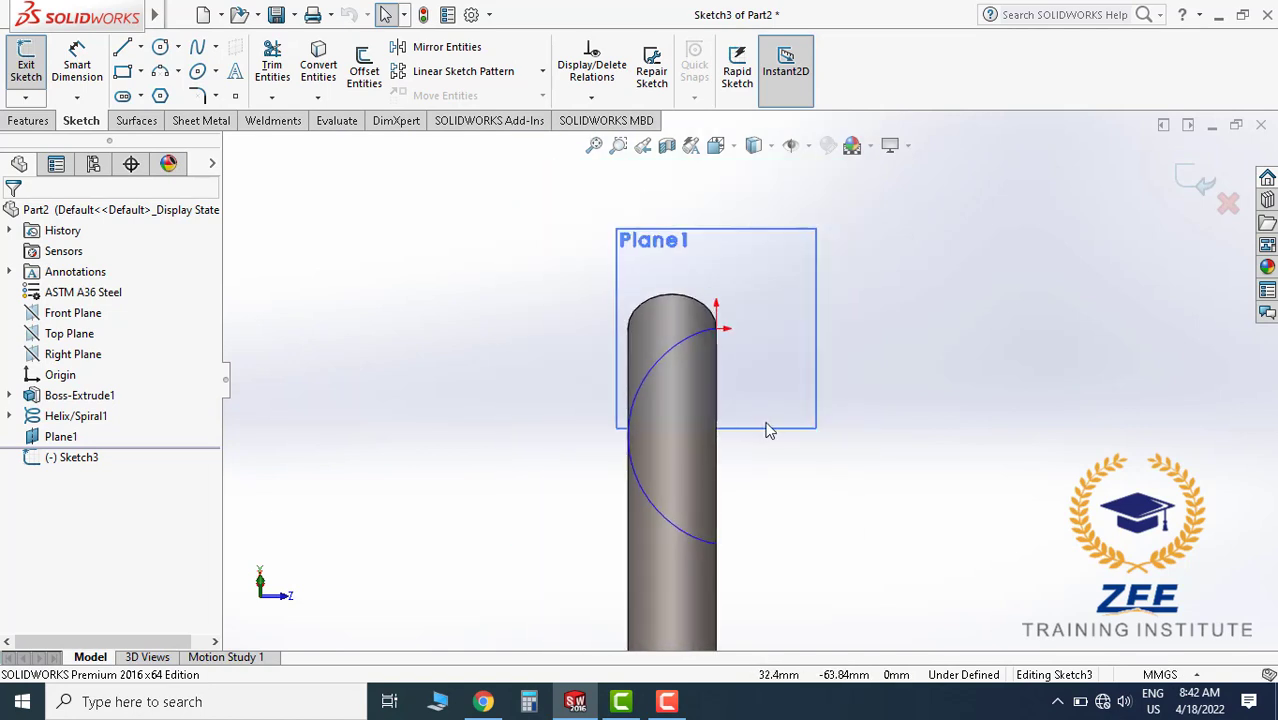
{"action": "scroll", "coordinate": [765, 428], "scroll_direction": "down", "scroll_amount": 6}
{"action": "scroll", "coordinate": [740, 380], "scroll_direction": "up", "scroll_amount": 1}
{"action": "scroll", "coordinate": [740, 350], "scroll_direction": "down", "scroll_amount": 6}
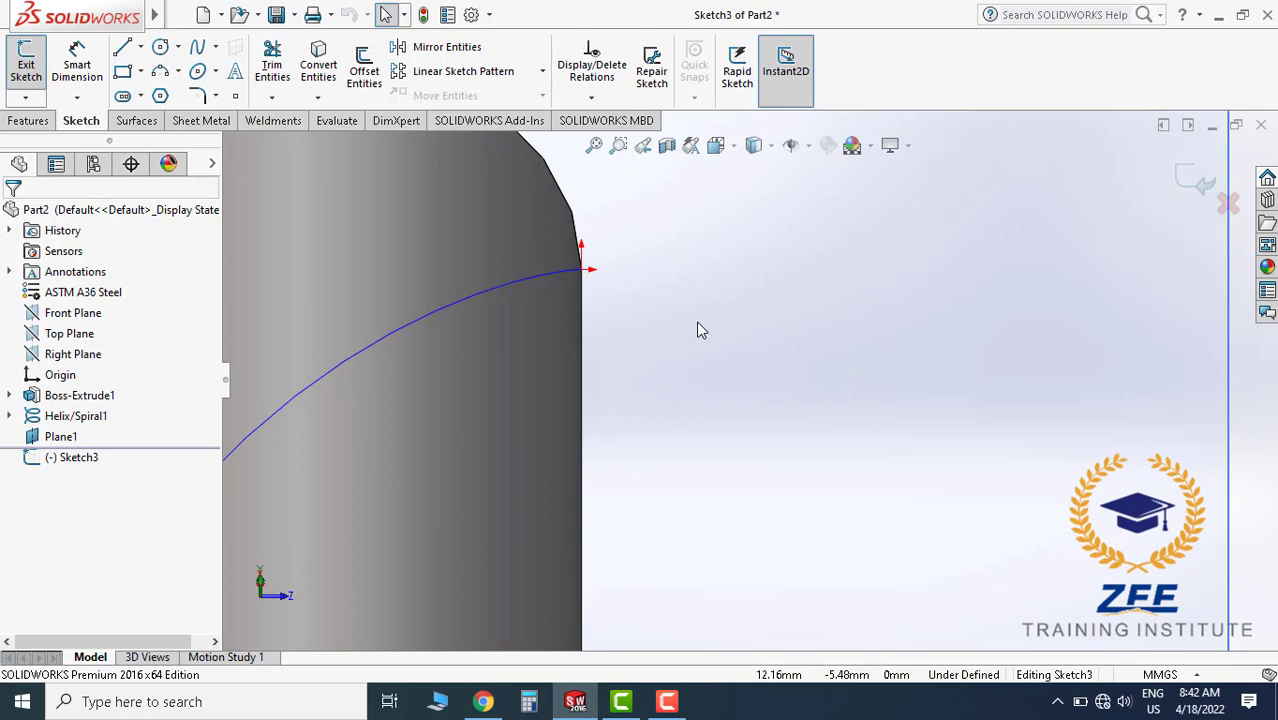
Draw a corner rectangle from the helix endpoint extending outward from the pipe.
{"action": "left_click", "coordinate": [141, 72]}
{"action": "left_click", "coordinate": [182, 96]}
{"action": "left_click", "coordinate": [582, 270]}
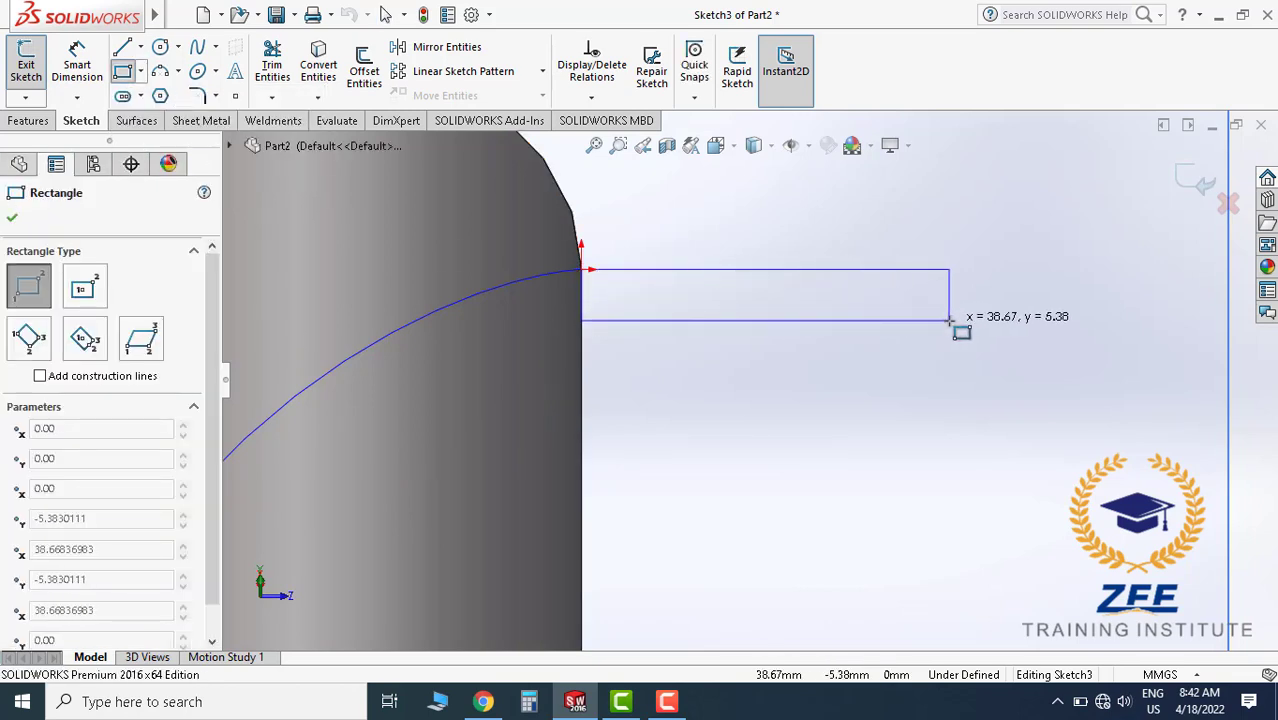
{"action": "left_click", "coordinate": [948, 320]}
Dimension the rectangle's long top edge to 84.2 mm.
{"action": "left_click", "coordinate": [76, 65]}
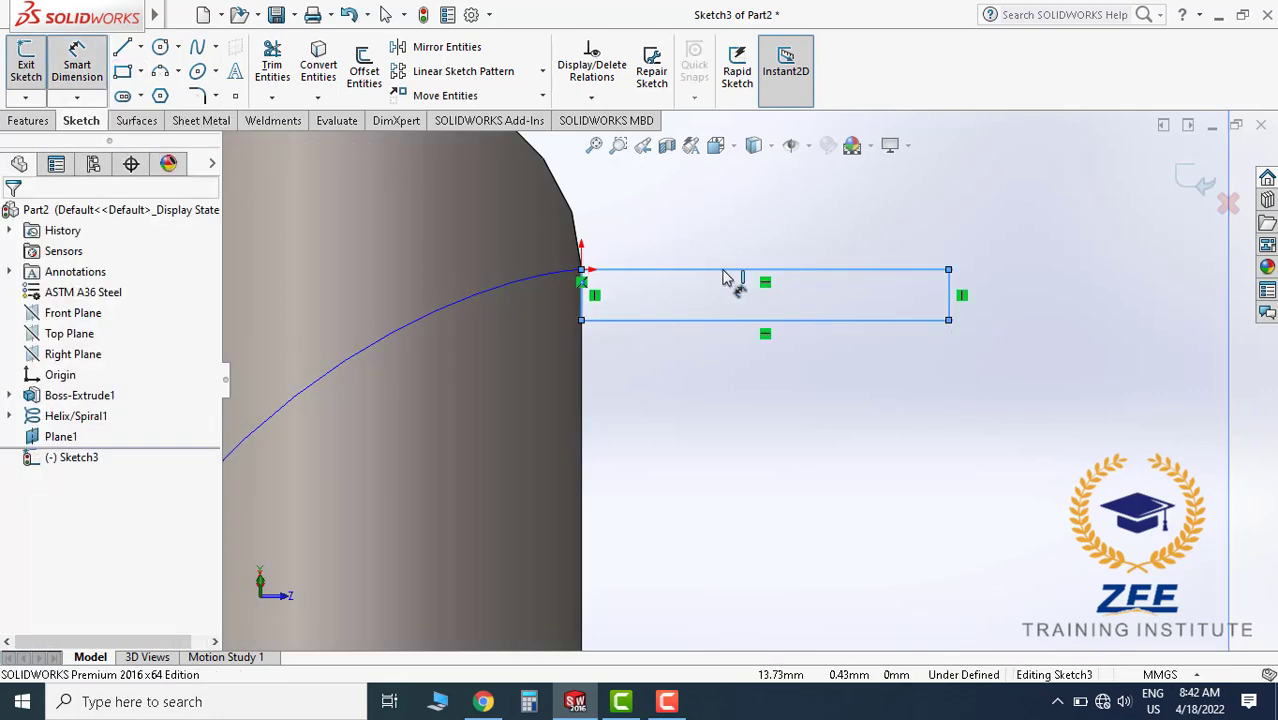
{"action": "left_click", "coordinate": [731, 266]}
{"action": "left_click", "coordinate": [728, 238]}
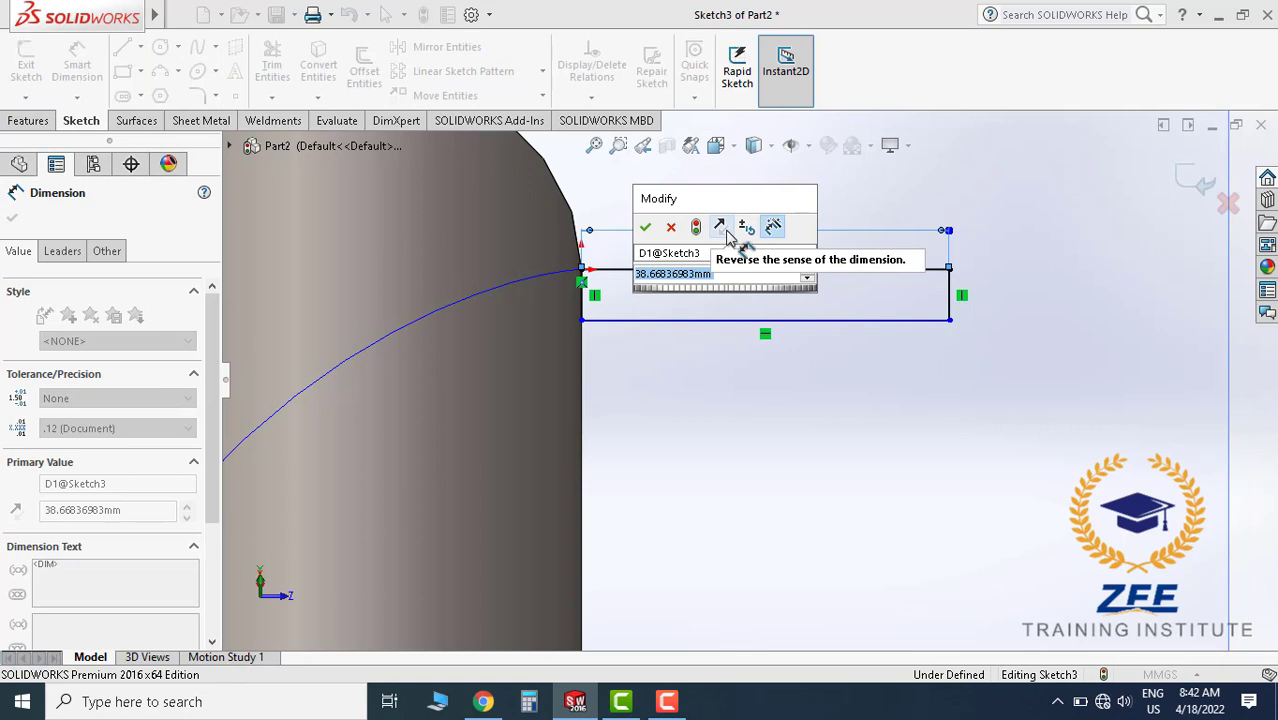
{"action": "type", "text": "84"}
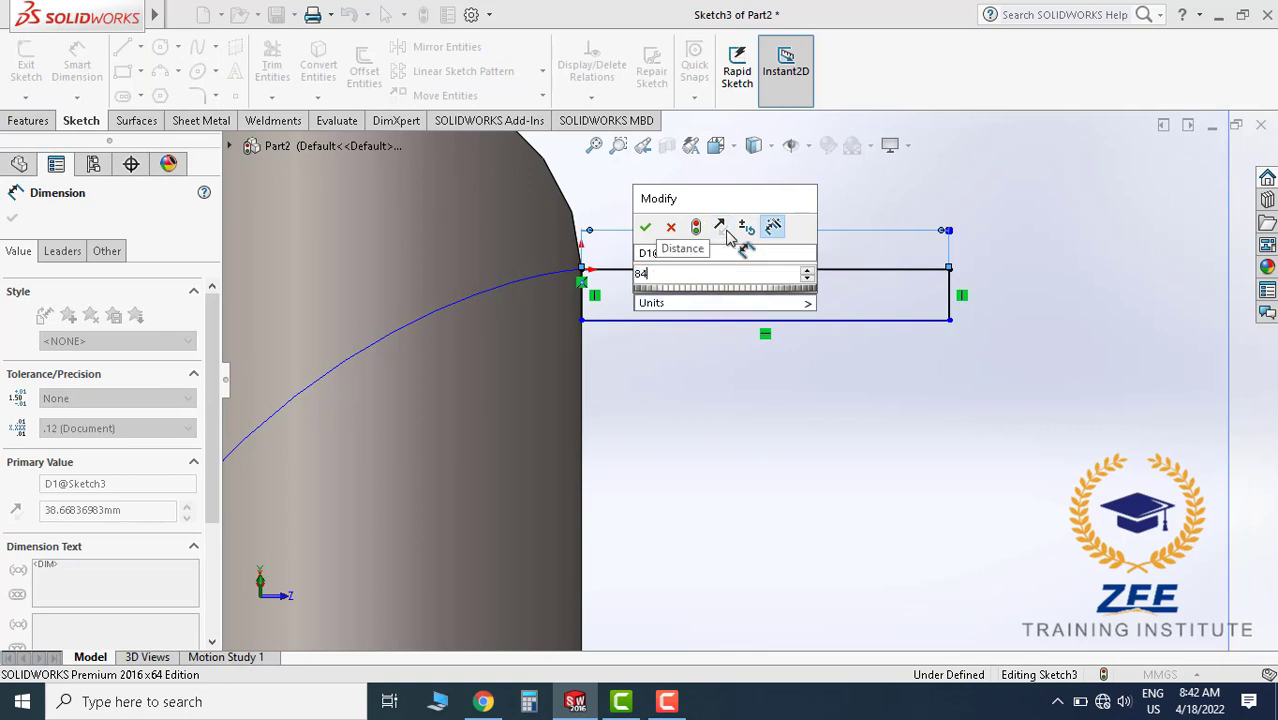
{"action": "type", "text": ".20"}
{"action": "left_click", "coordinate": [647, 231]}
{"action": "scroll", "coordinate": [941, 432], "scroll_direction": "up", "scroll_amount": 5}
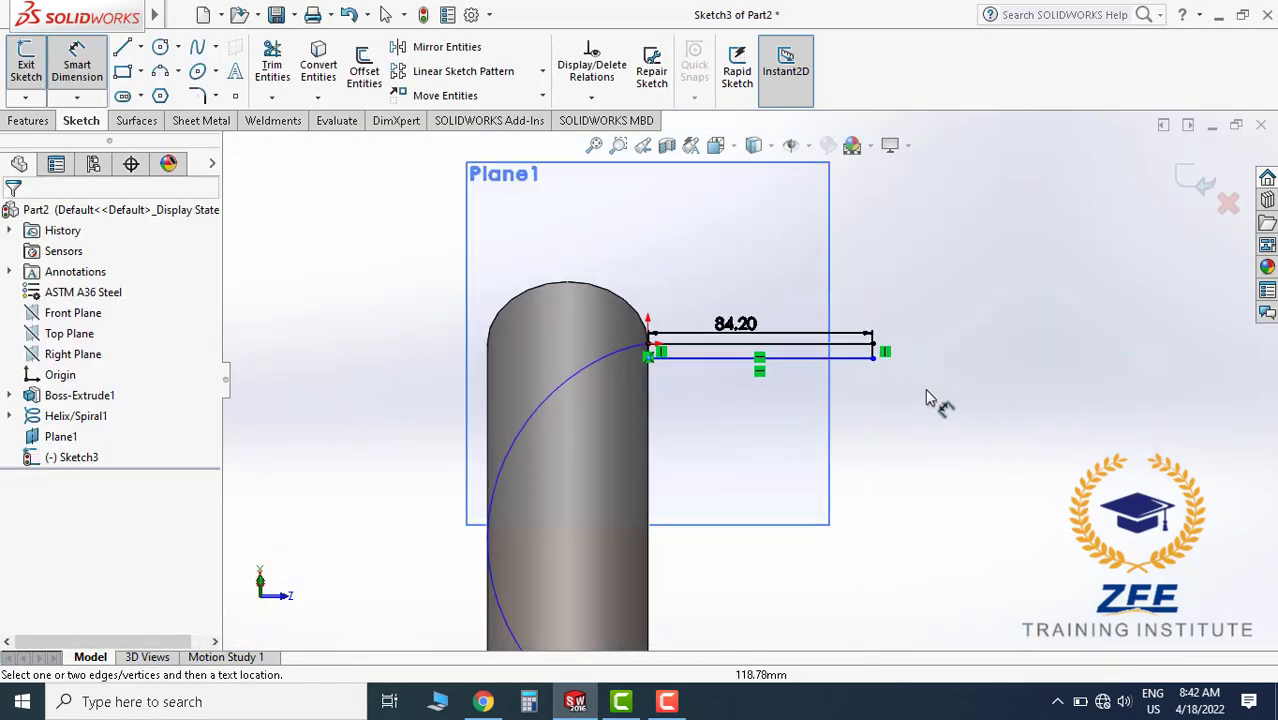
{"action": "scroll", "coordinate": [925, 397], "scroll_direction": "down", "scroll_amount": 2}
{"action": "scroll", "coordinate": [785, 330], "scroll_direction": "down", "scroll_amount": 3}
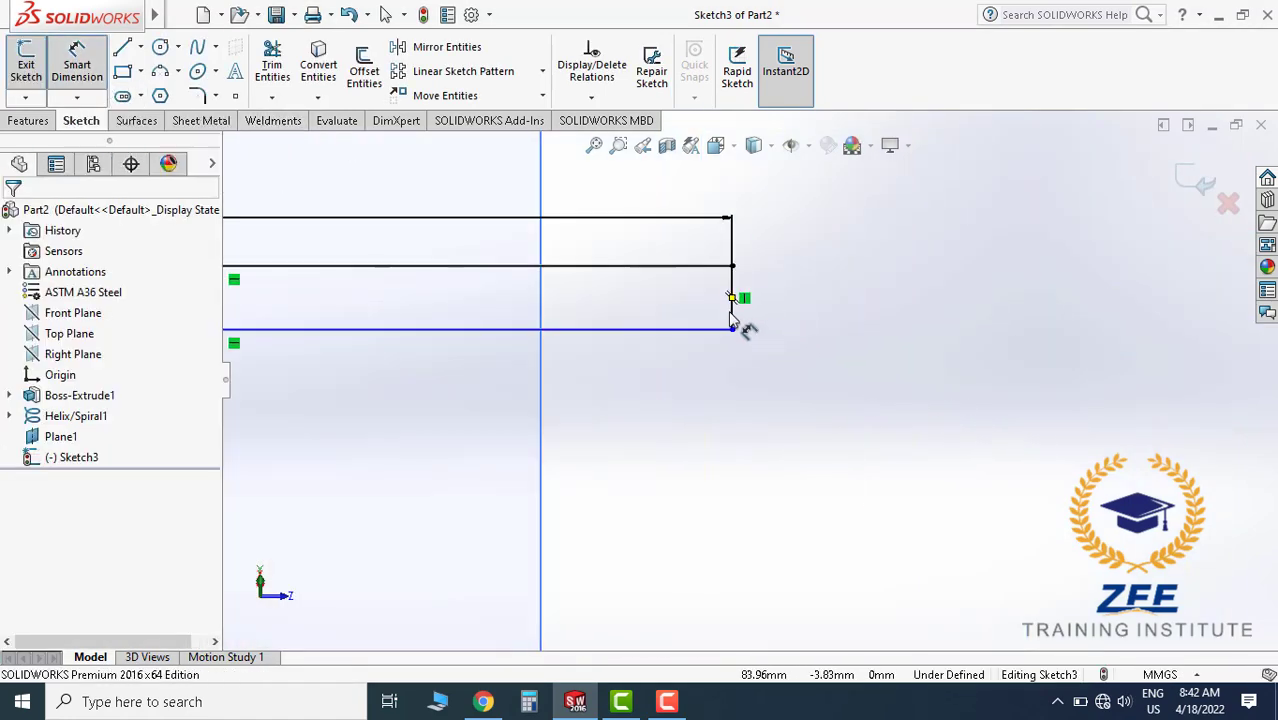
Dimension the short edge to 4 mm thickness and exit the sketch.
{"action": "left_click", "coordinate": [731, 318]}
{"action": "left_click", "coordinate": [844, 320]}
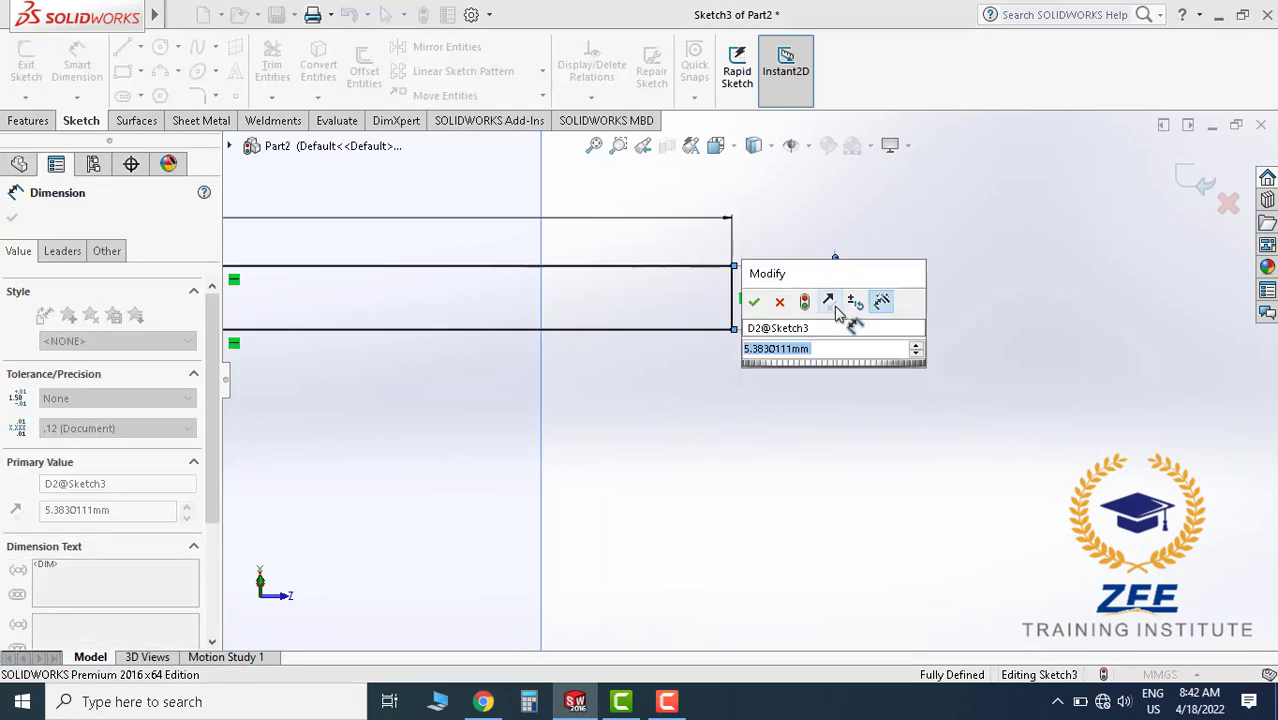
{"action": "type", "text": "4"}
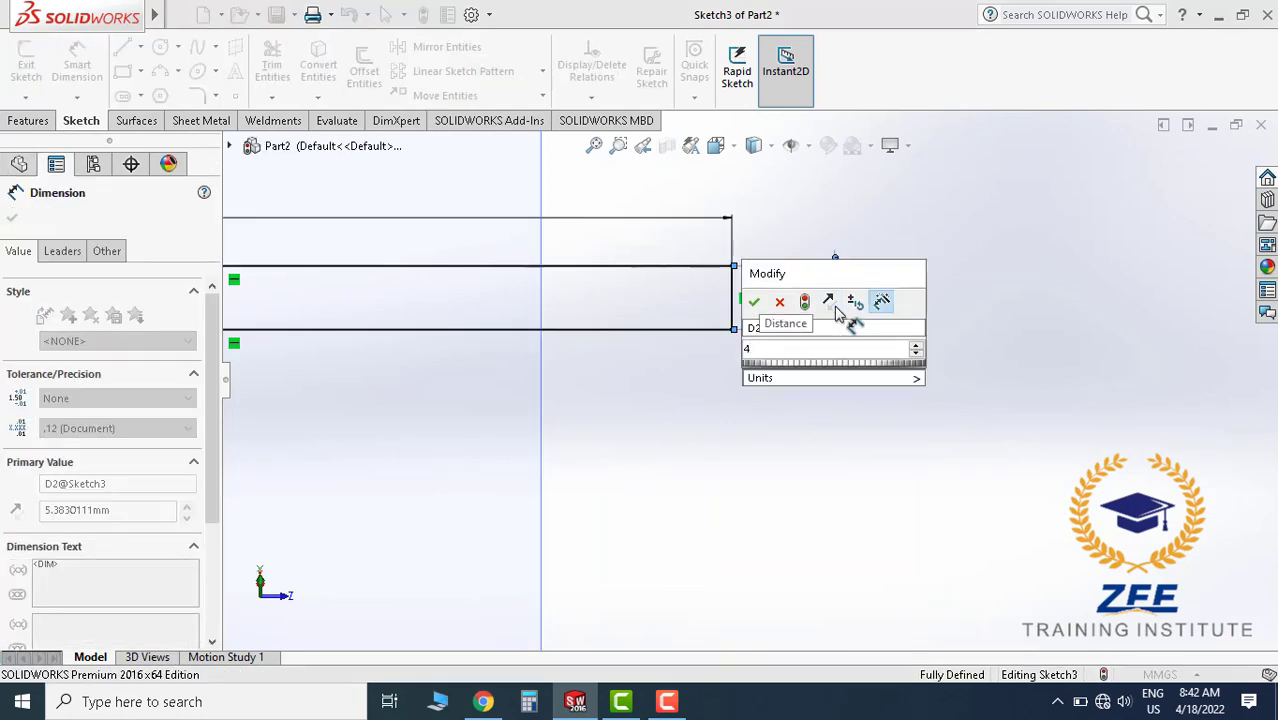
{"action": "left_click", "coordinate": [754, 302]}
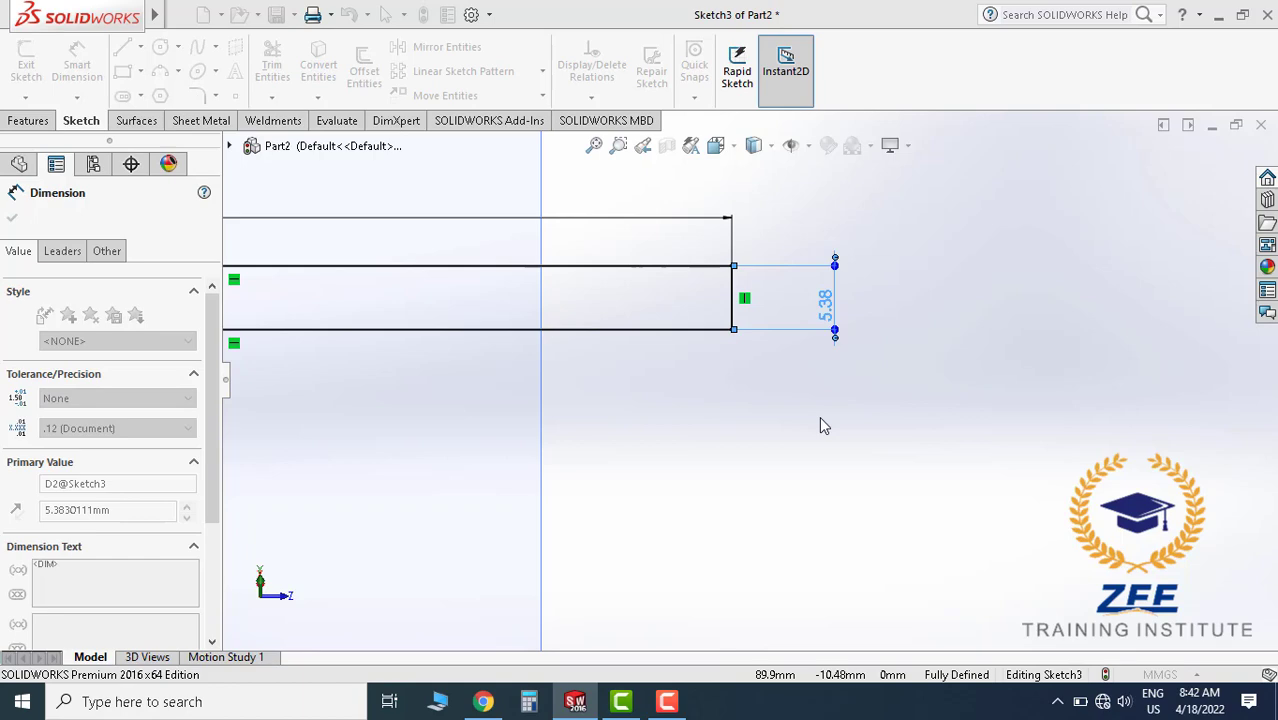
{"action": "left_click", "coordinate": [913, 448]}
{"action": "scroll", "coordinate": [856, 434], "scroll_direction": "up", "scroll_amount": 6}
{"action": "scroll", "coordinate": [760, 420], "scroll_direction": "down", "scroll_amount": 2}
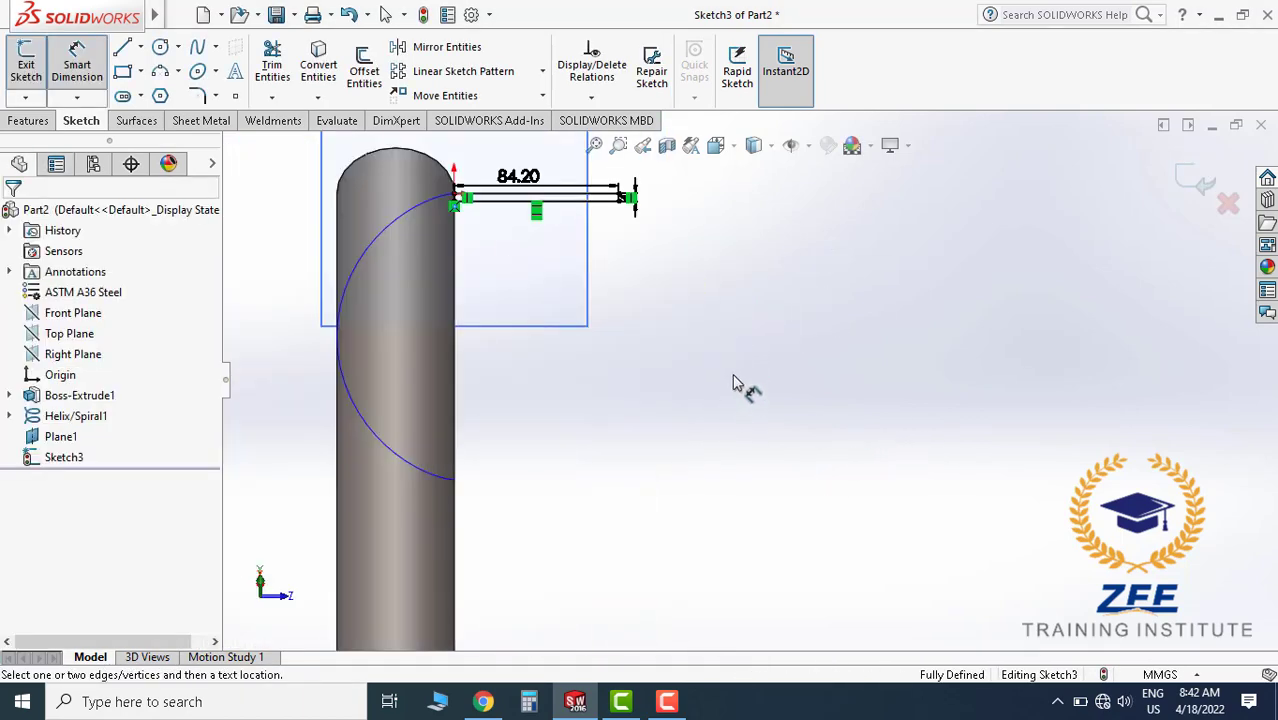
{"action": "scroll", "coordinate": [660, 360], "scroll_direction": "down", "scroll_amount": 2}
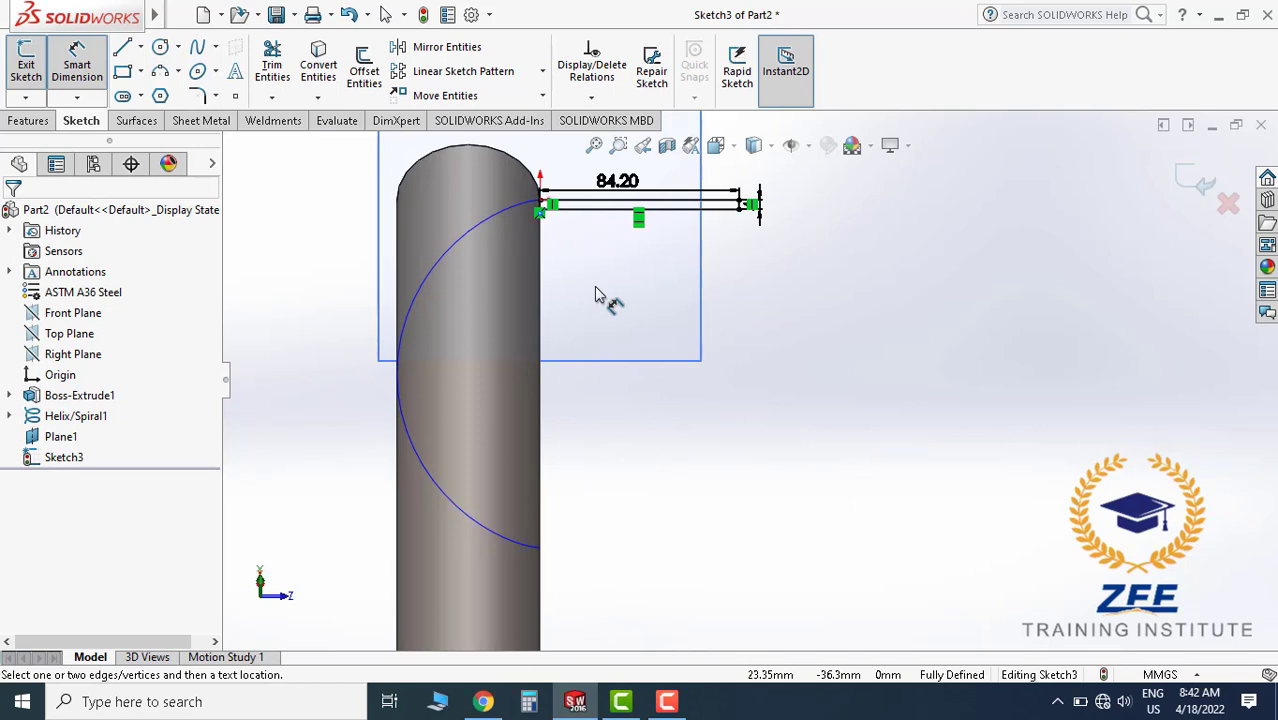
{"action": "left_click", "coordinate": [27, 64]}
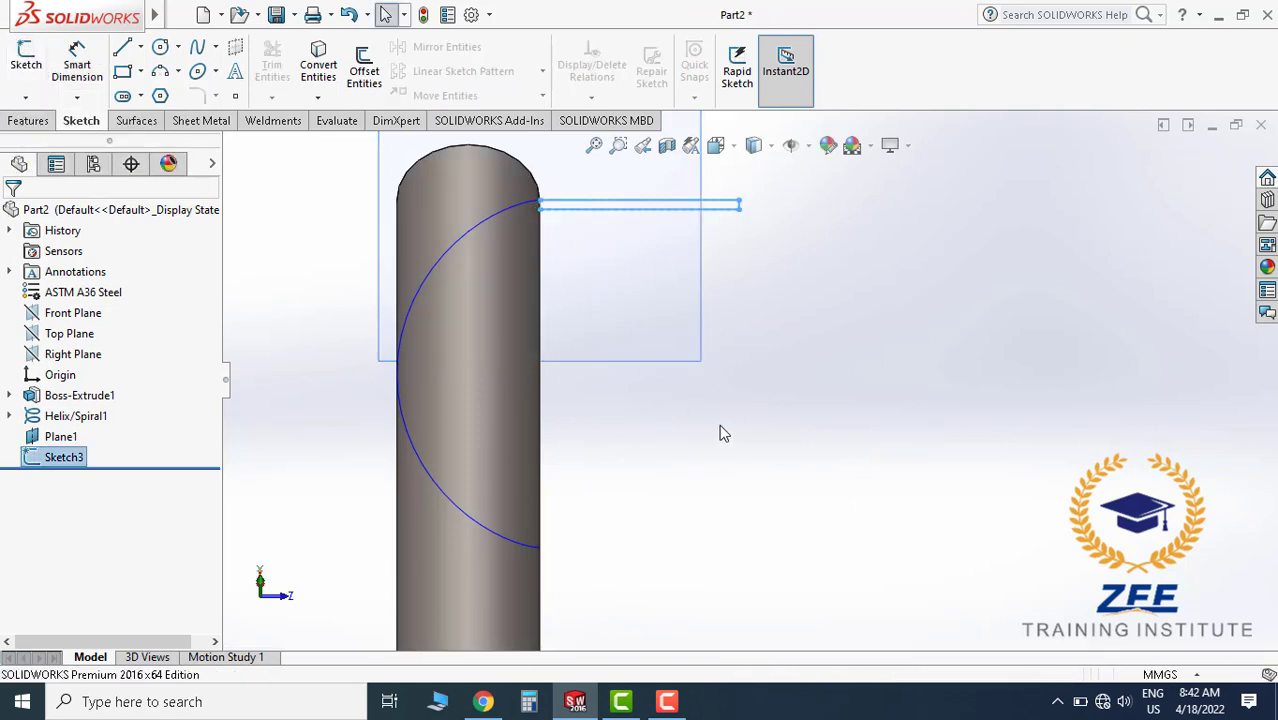
Switch to isometric view and zoom onto the tube end showing the helix and Sketch3 profile.
{"action": "left_click", "coordinate": [716, 146]}
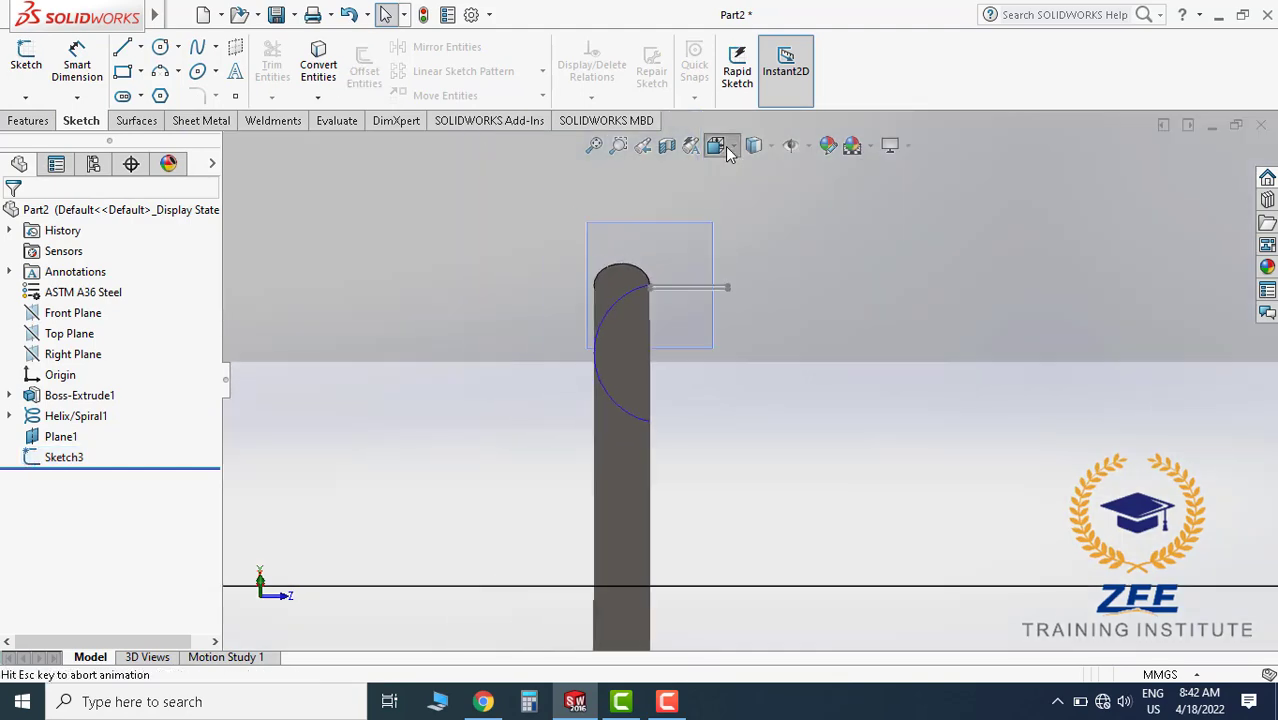
{"action": "left_click", "coordinate": [824, 198]}
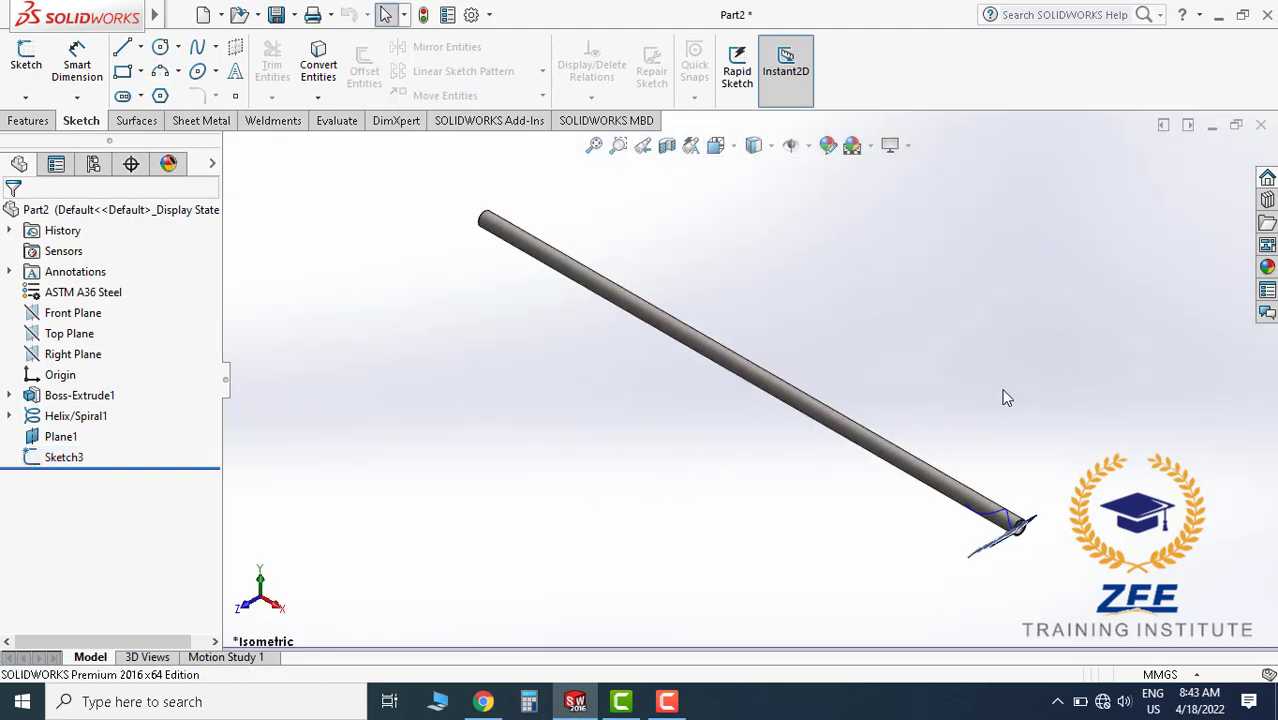
{"action": "scroll", "coordinate": [868, 432], "scroll_direction": "up", "scroll_amount": 3}
{"action": "scroll", "coordinate": [693, 335], "scroll_direction": "up", "scroll_amount": 8}
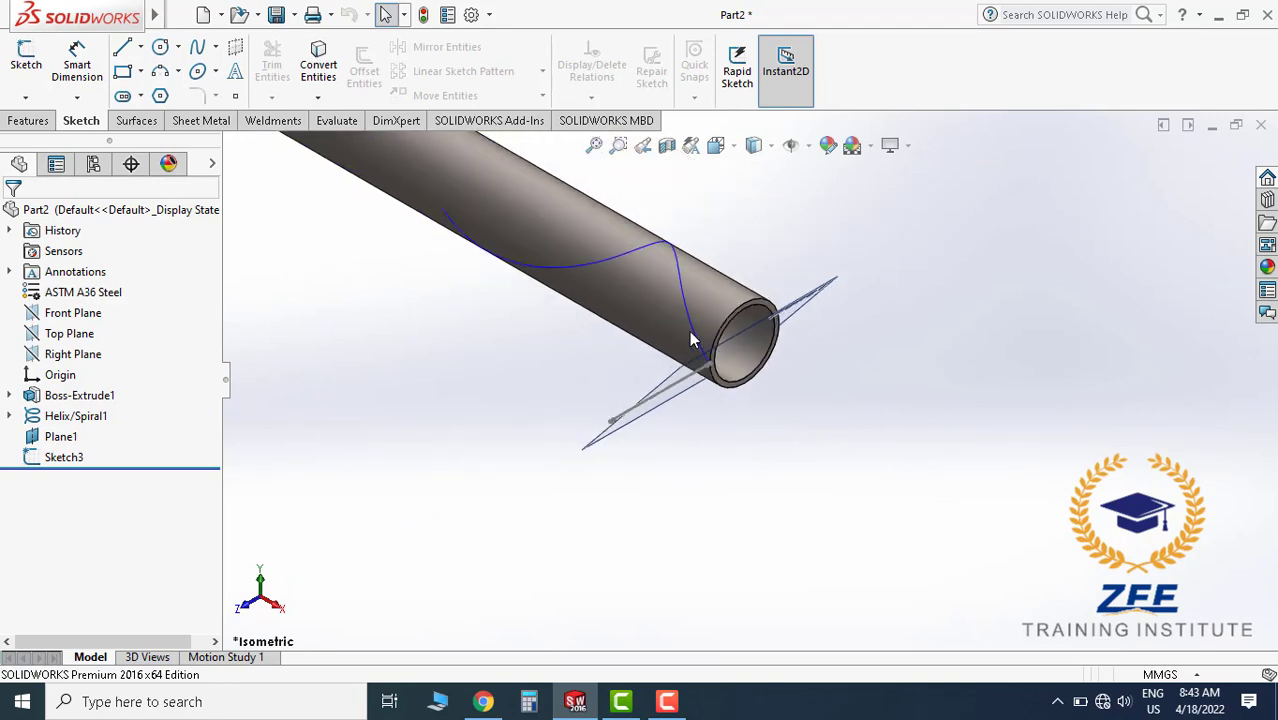
{"action": "mouse_move", "coordinate": [705, 337]}
{"action": "middle_mouse_down"}
{"action": "mouse_move", "coordinate": [763, 391]}
{"action": "mouse_move", "coordinate": [699, 394]}
{"action": "mouse_move", "coordinate": [753, 456]}
{"action": "mouse_move", "coordinate": [653, 331]}
{"action": "mouse_move", "coordinate": [688, 352]}
{"action": "mouse_move", "coordinate": [738, 340]}
{"action": "mouse_move", "coordinate": [745, 354]}
{"action": "mouse_move", "coordinate": [680, 343]}
{"action": "middle_mouse_up"}
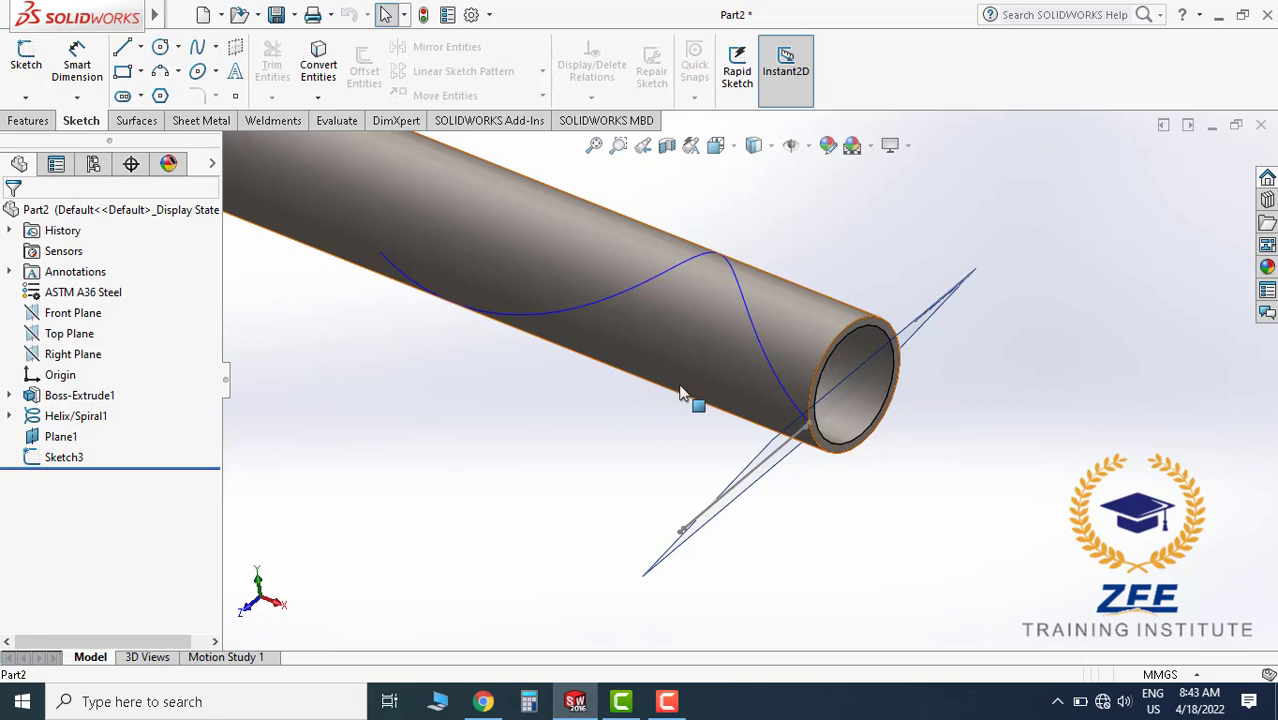
{"action": "scroll", "coordinate": [680, 382], "scroll_direction": "down", "scroll_amount": 2}
{"action": "left_click", "coordinate": [28, 122]}
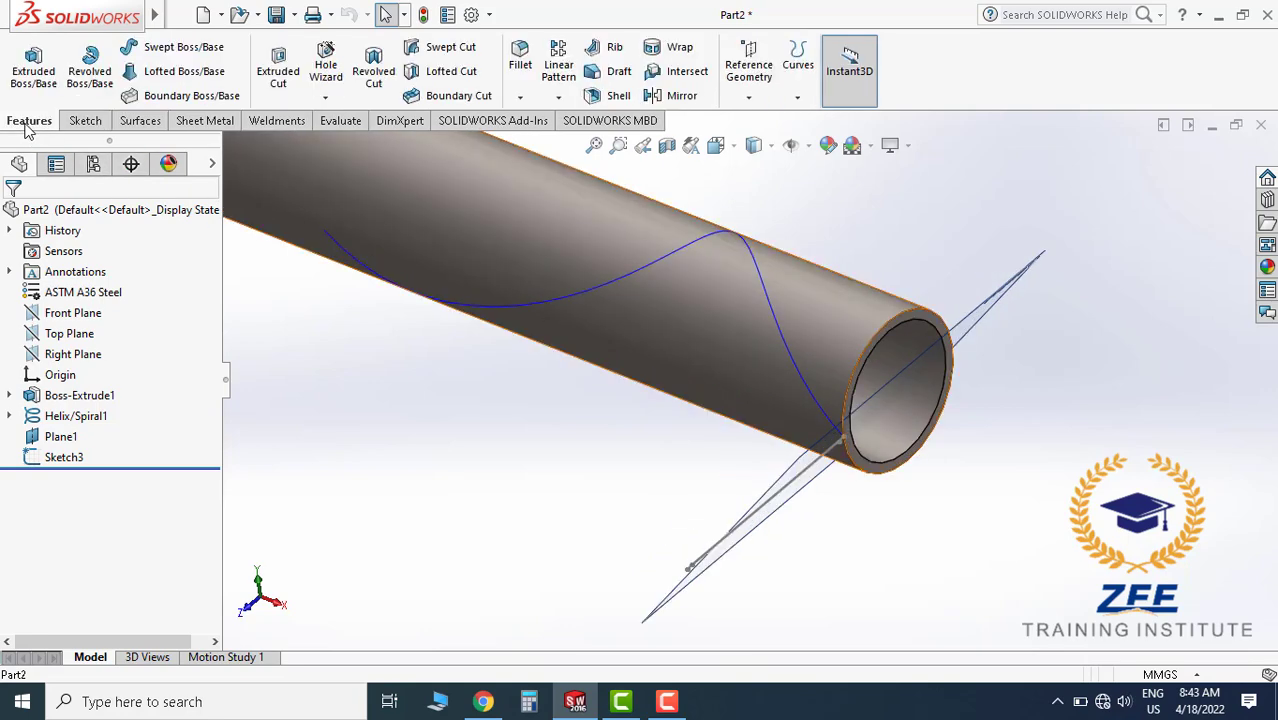
Start a Swept Boss/Base and pick Sketch3 as the profile.
{"action": "left_click", "coordinate": [182, 50]}
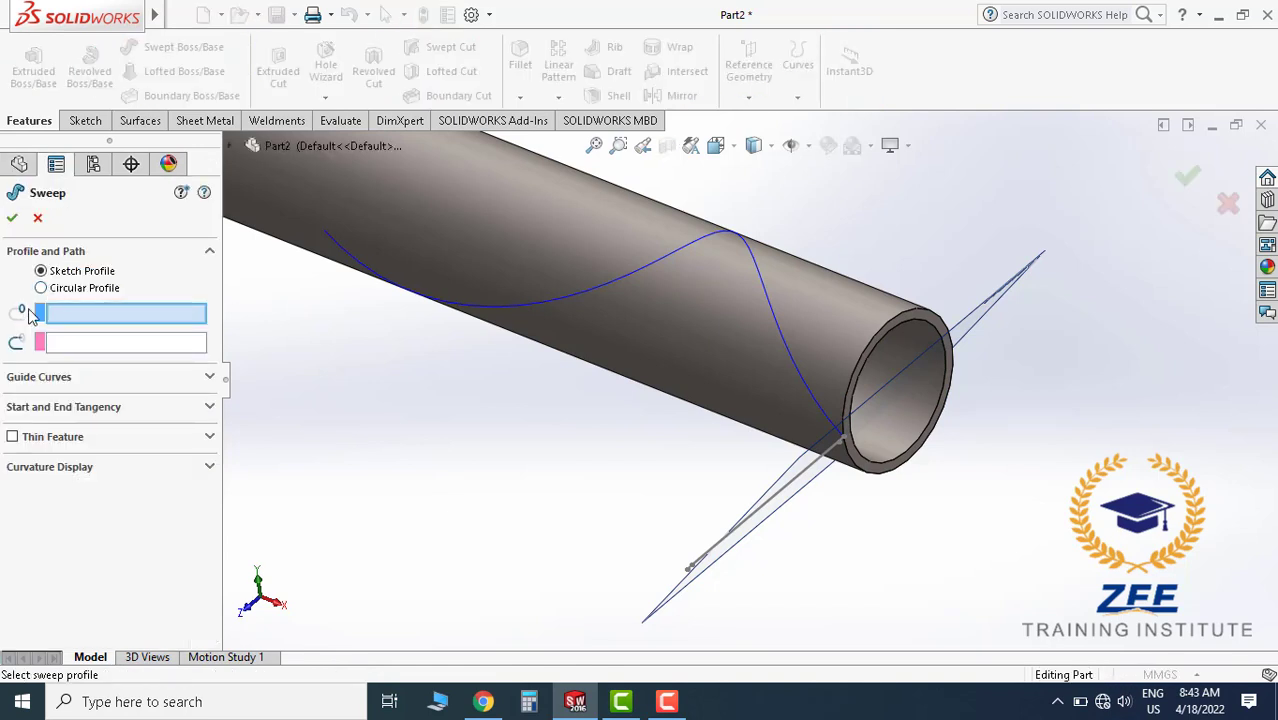
{"action": "middle_click_drag", "start_coordinate": [820, 530], "coordinate": [643, 463]}
{"action": "scroll", "coordinate": [547, 413], "scroll_direction": "down", "scroll_amount": 3}
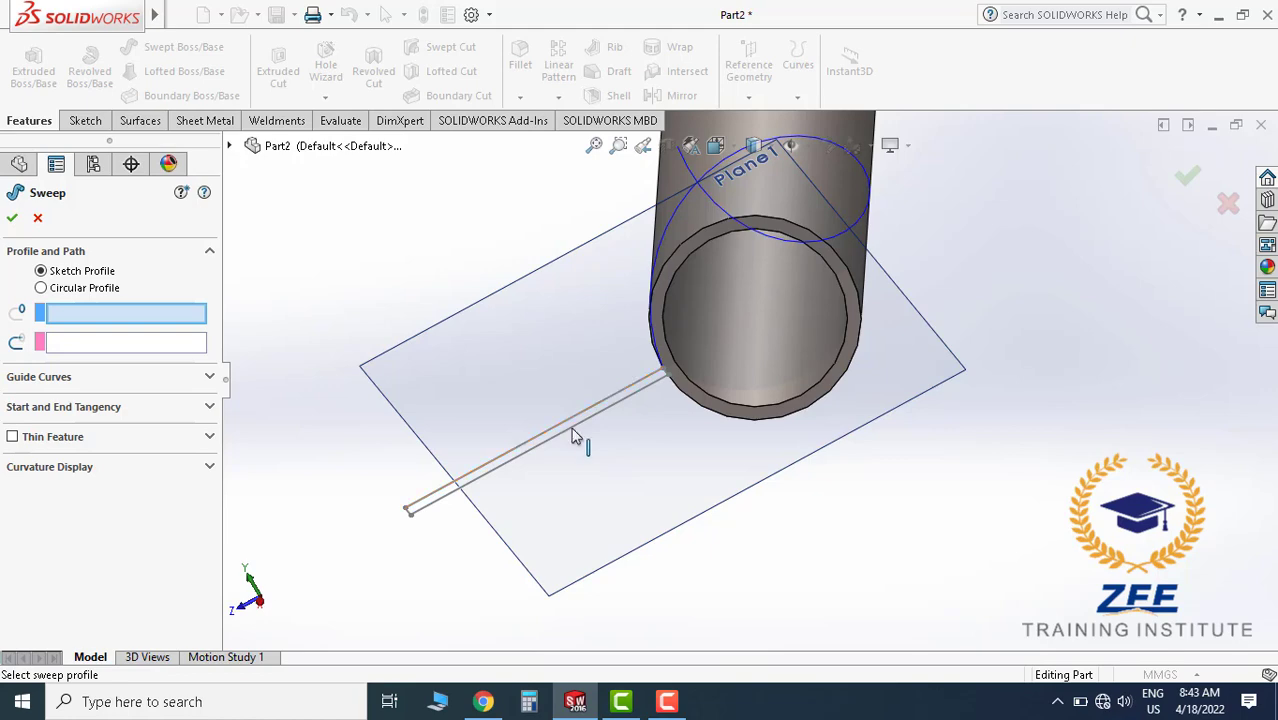
{"action": "scroll", "coordinate": [572, 420], "scroll_direction": "down", "scroll_amount": 2}
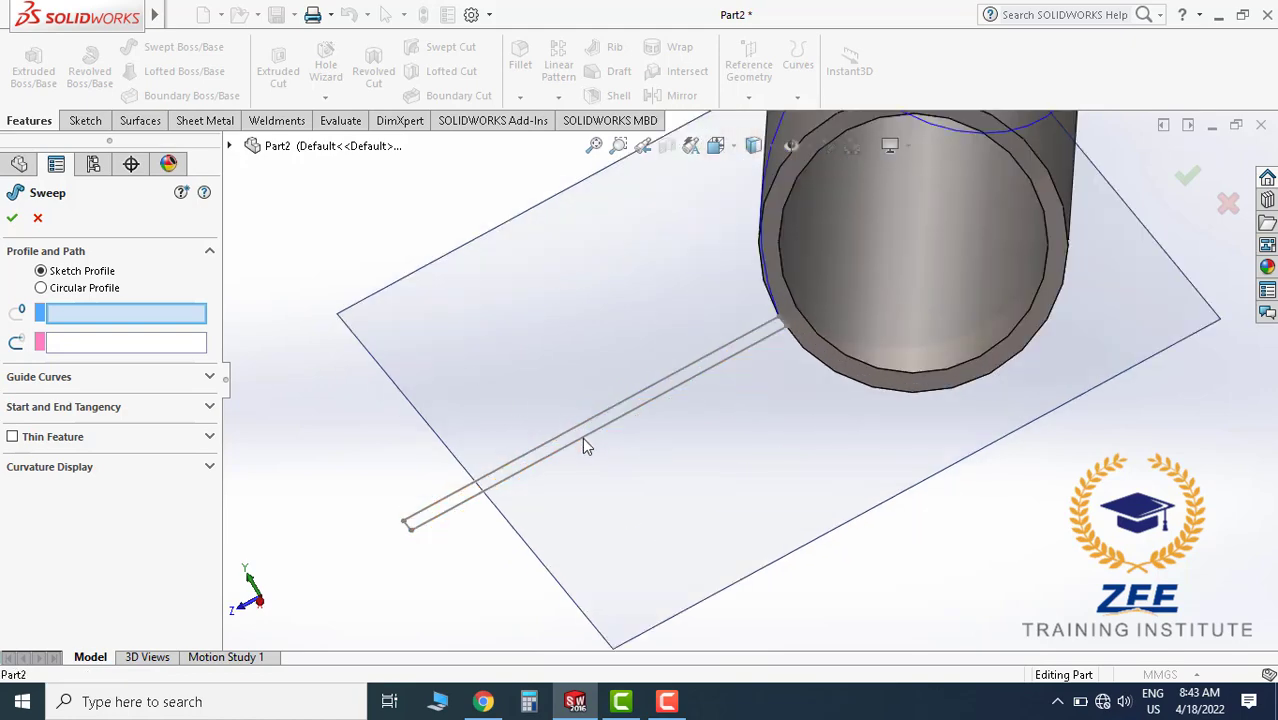
{"action": "left_click", "coordinate": [585, 437]}
Pick Helix/Spiral1 as the path and accept the sweep to create the flight.
{"action": "mouse_move", "coordinate": [585, 437]}
{"action": "middle_mouse_down"}
{"action": "mouse_move", "coordinate": [722, 474]}
{"action": "mouse_move", "coordinate": [990, 377]}
{"action": "mouse_move", "coordinate": [1031, 345]}
{"action": "mouse_move", "coordinate": [981, 374]}
{"action": "middle_mouse_up"}
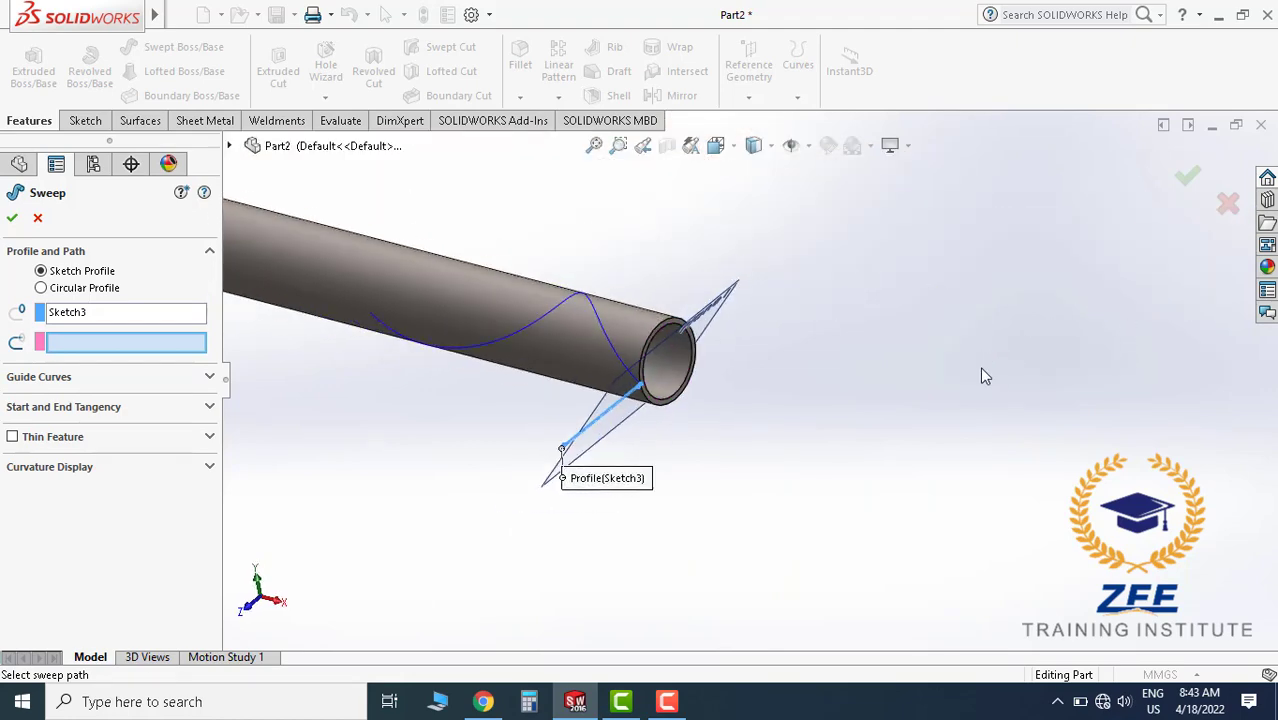
{"action": "scroll", "coordinate": [600, 372], "scroll_direction": "down", "scroll_amount": 1}
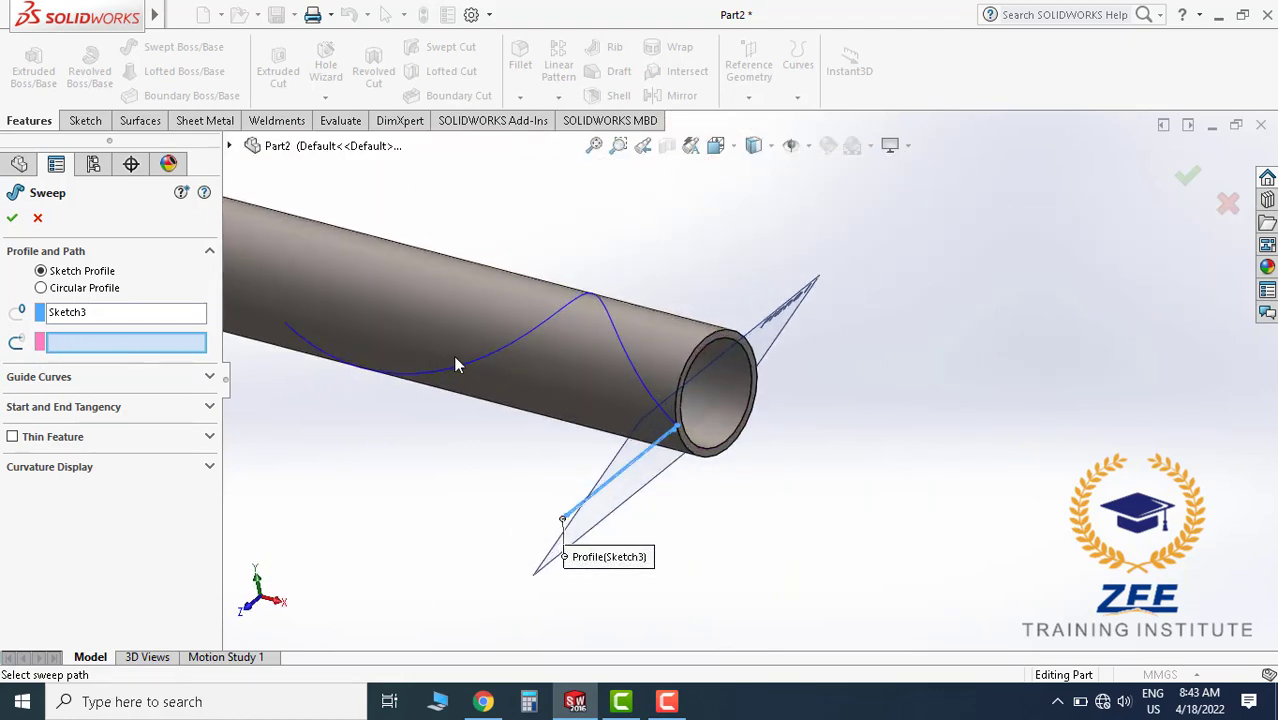
{"action": "left_click", "coordinate": [500, 366]}
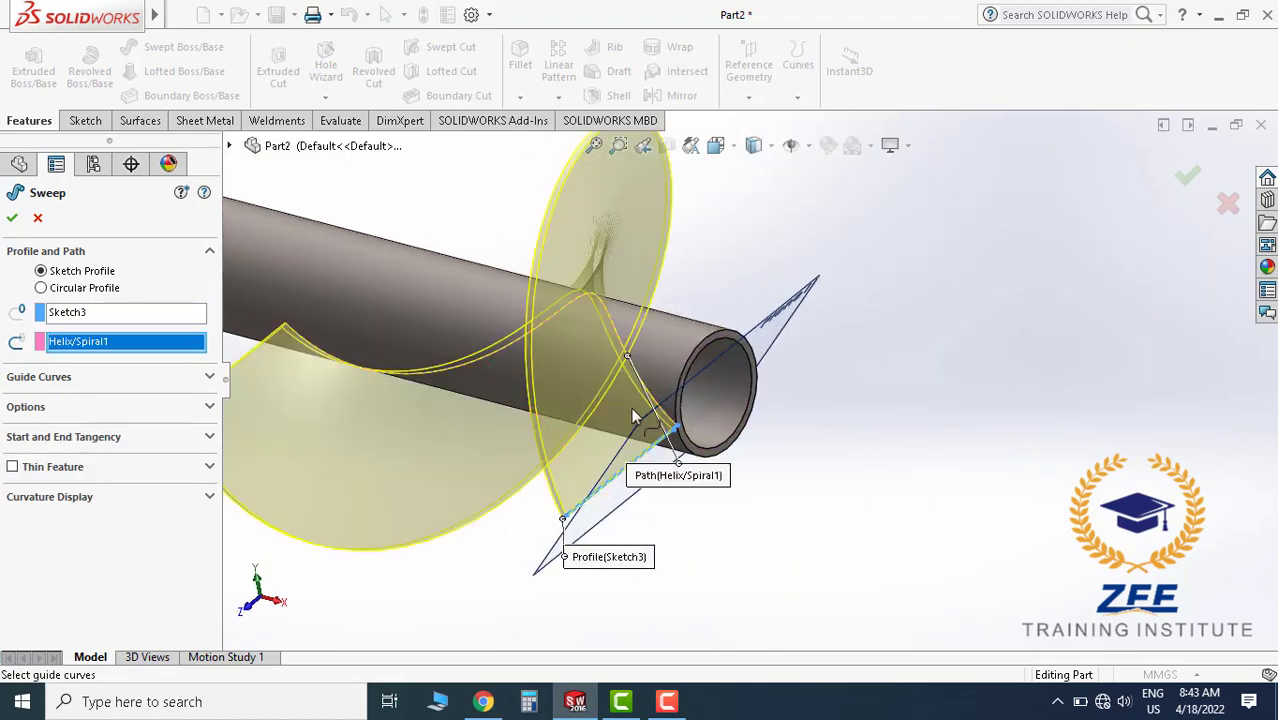
{"action": "middle_click_drag", "start_coordinate": [633, 408], "coordinate": [652, 357]}
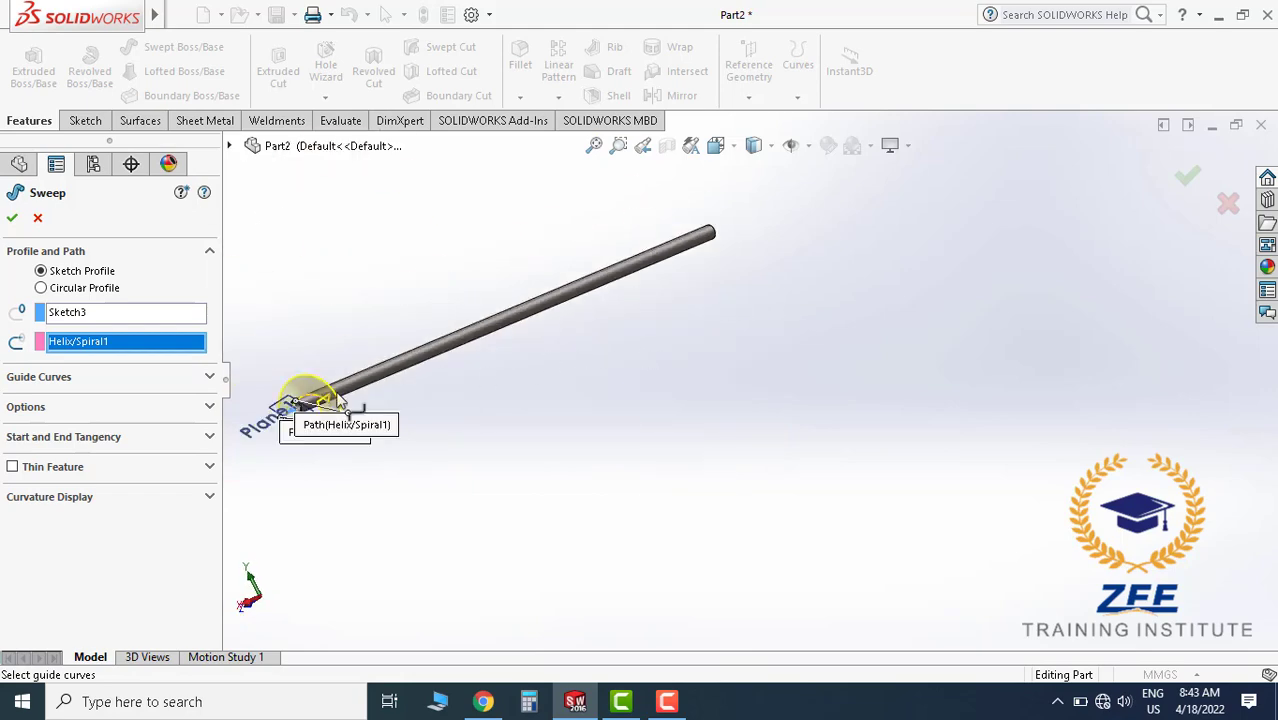
{"action": "scroll", "coordinate": [340, 400], "scroll_direction": "down", "scroll_amount": 6}
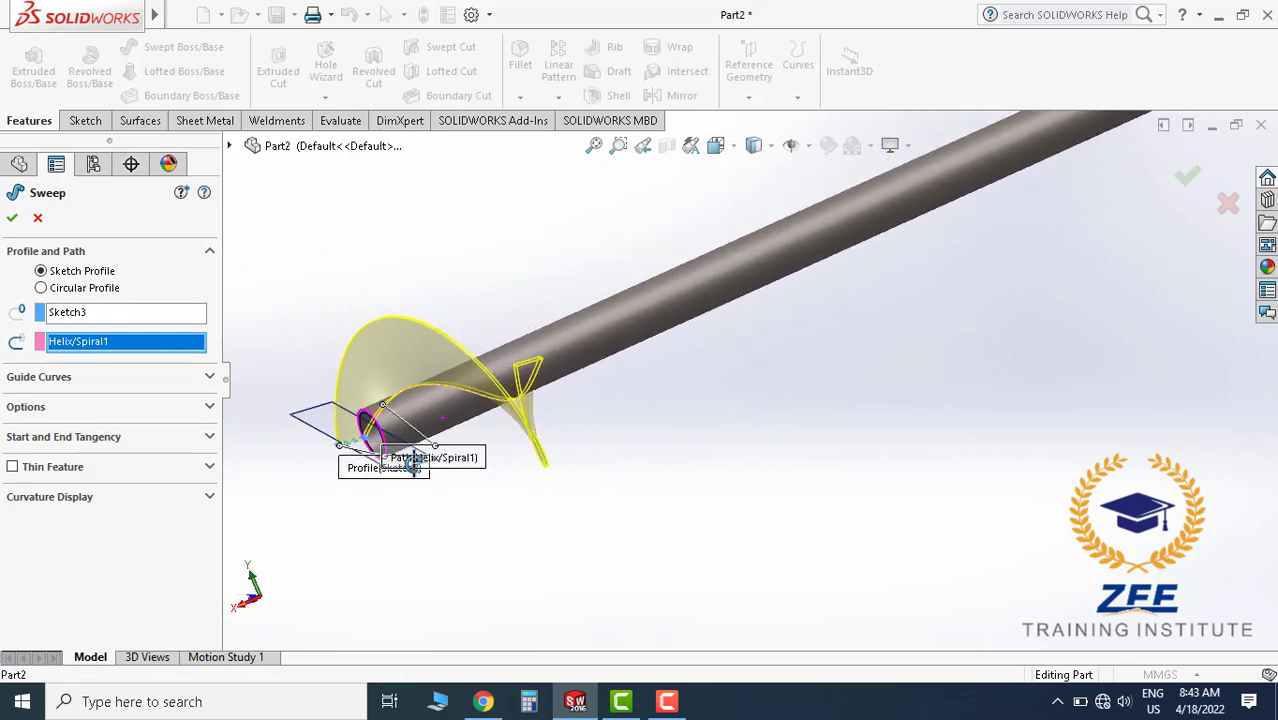
{"action": "middle_click_drag", "start_coordinate": [412, 462], "coordinate": [760, 347]}
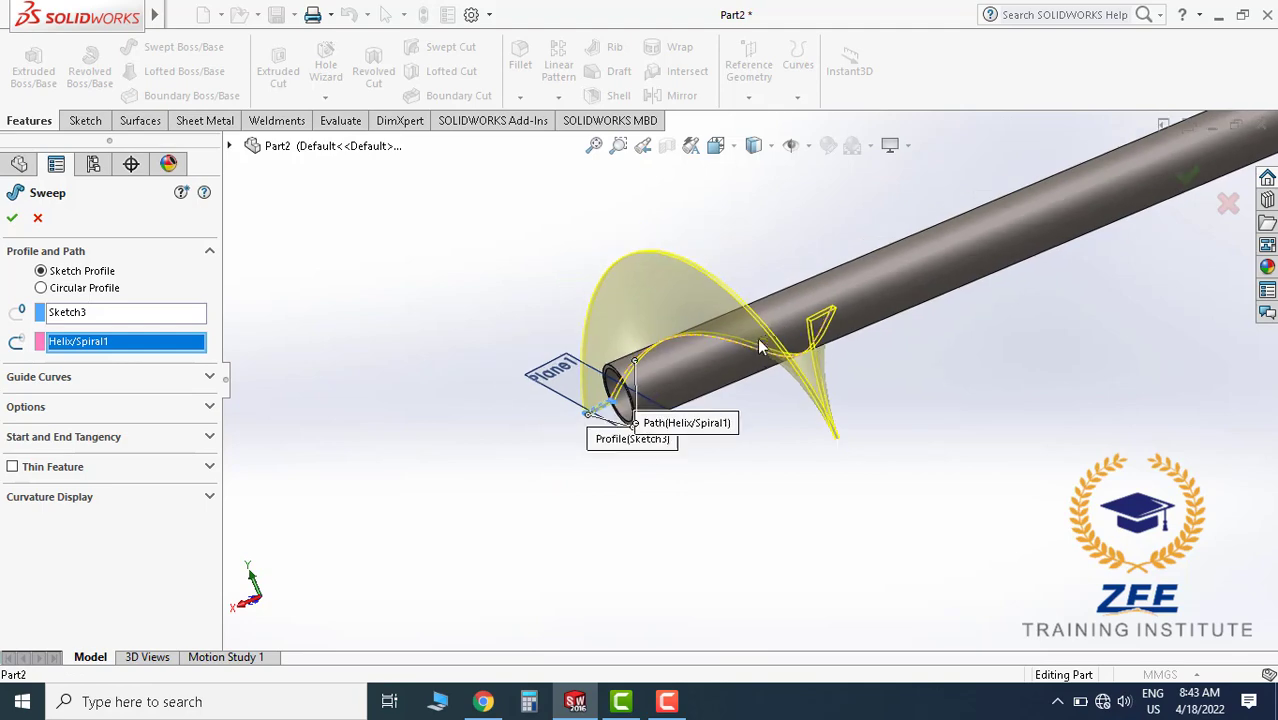
{"action": "scroll", "coordinate": [760, 347], "scroll_direction": "down", "scroll_amount": 2}
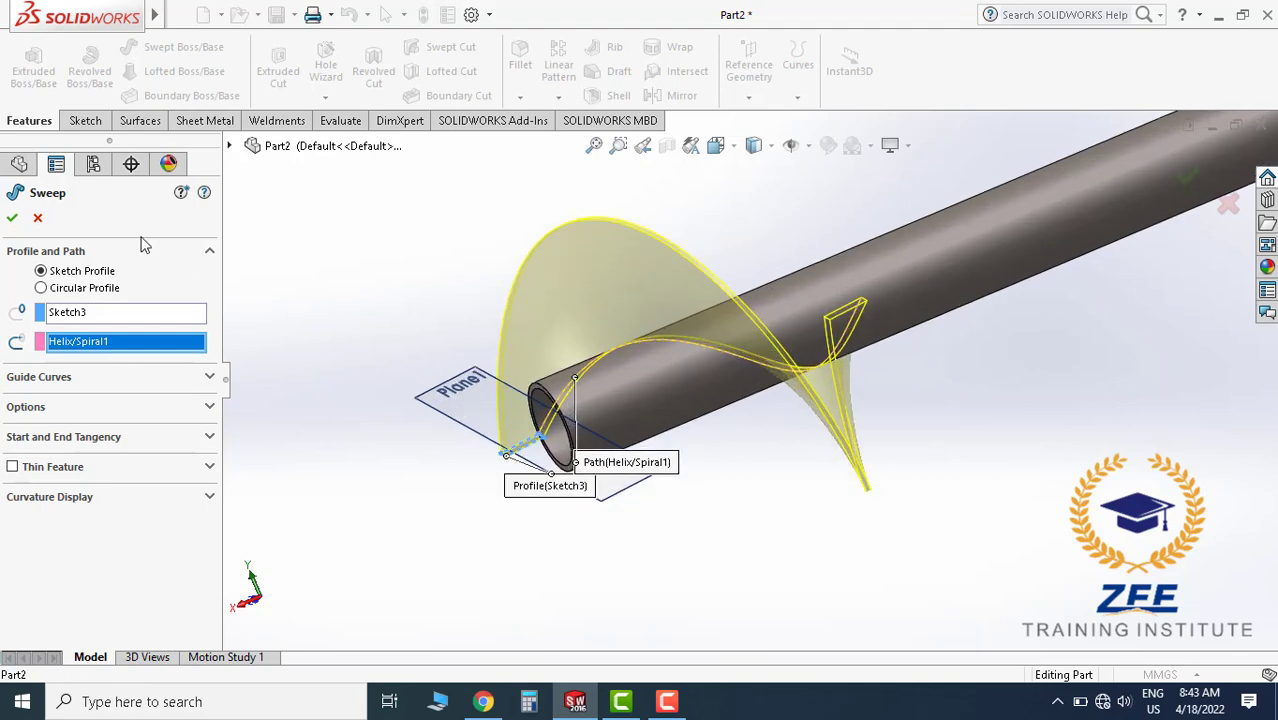
{"action": "right_click", "coordinate": [930, 467]}
{"action": "scroll", "coordinate": [880, 430], "scroll_direction": "up", "scroll_amount": 2}
{"action": "scroll", "coordinate": [790, 425], "scroll_direction": "down", "scroll_amount": 3}
{"action": "middle_click_drag", "start_coordinate": [751, 406], "coordinate": [605, 437]}
Hide Plane1 and the Helix/Spiral1 curve.
{"action": "left_click", "coordinate": [575, 455]}
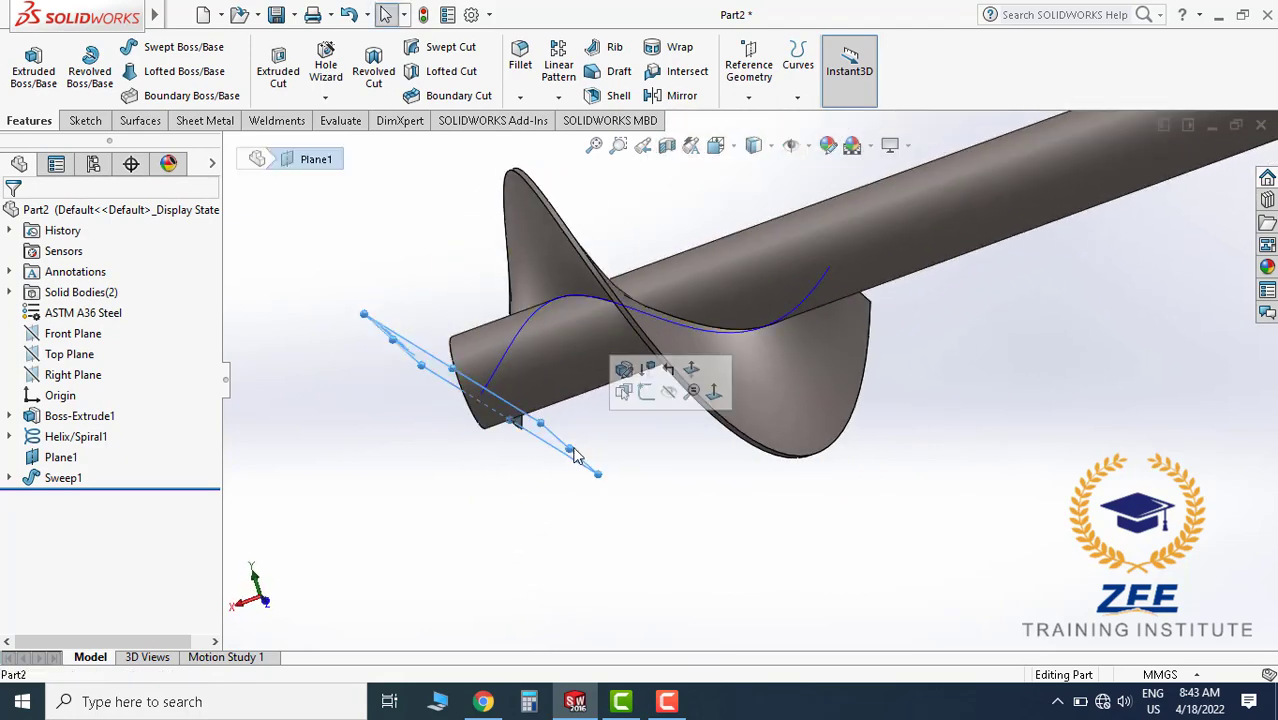
{"action": "left_click", "coordinate": [672, 393]}
{"action": "left_click", "coordinate": [503, 359]}
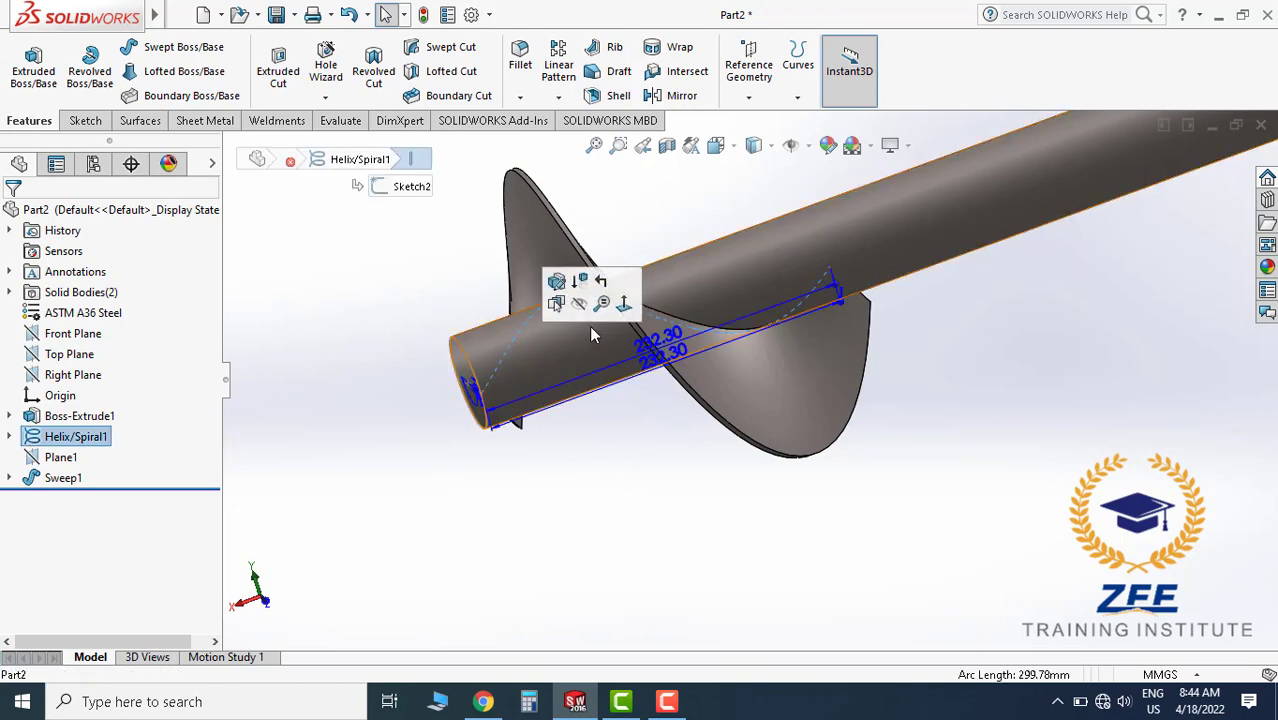
{"action": "left_click", "coordinate": [580, 304]}
Orbit around the auger to inspect the swept flight from several angles.
{"action": "middle_click_drag", "start_coordinate": [625, 513], "coordinate": [765, 374]}
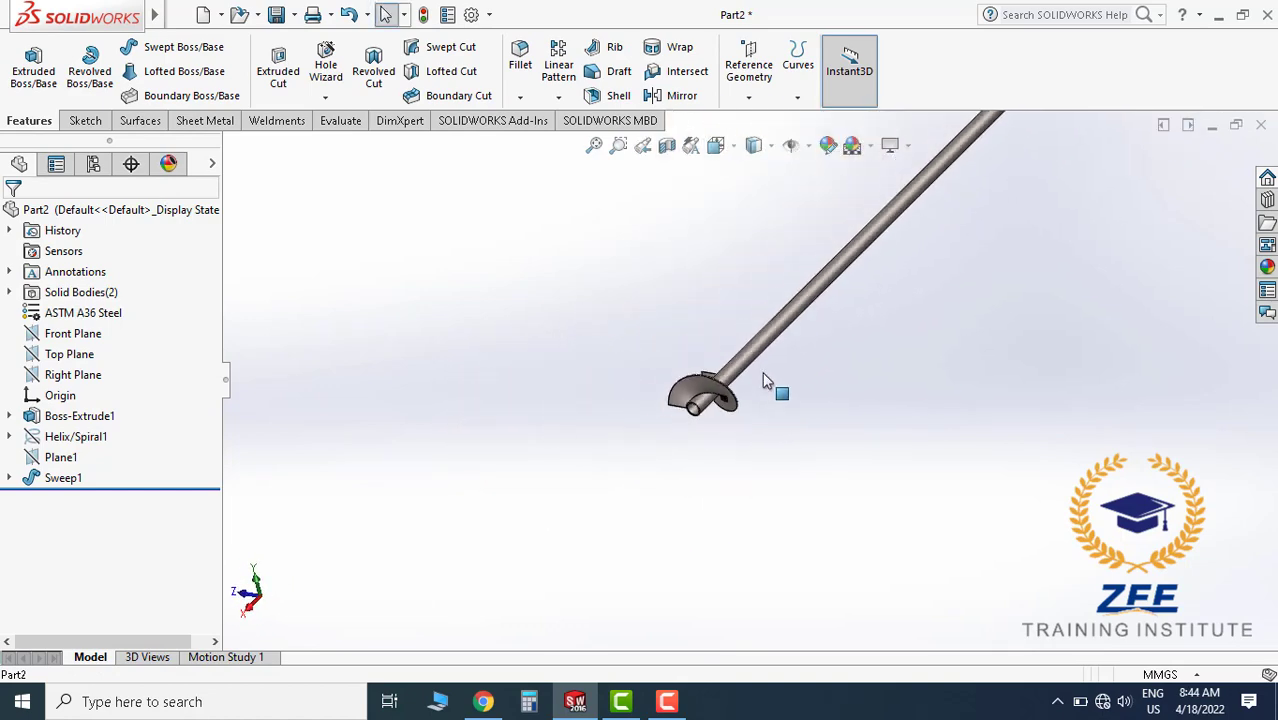
{"action": "scroll", "coordinate": [755, 368], "scroll_direction": "down", "scroll_amount": 5}
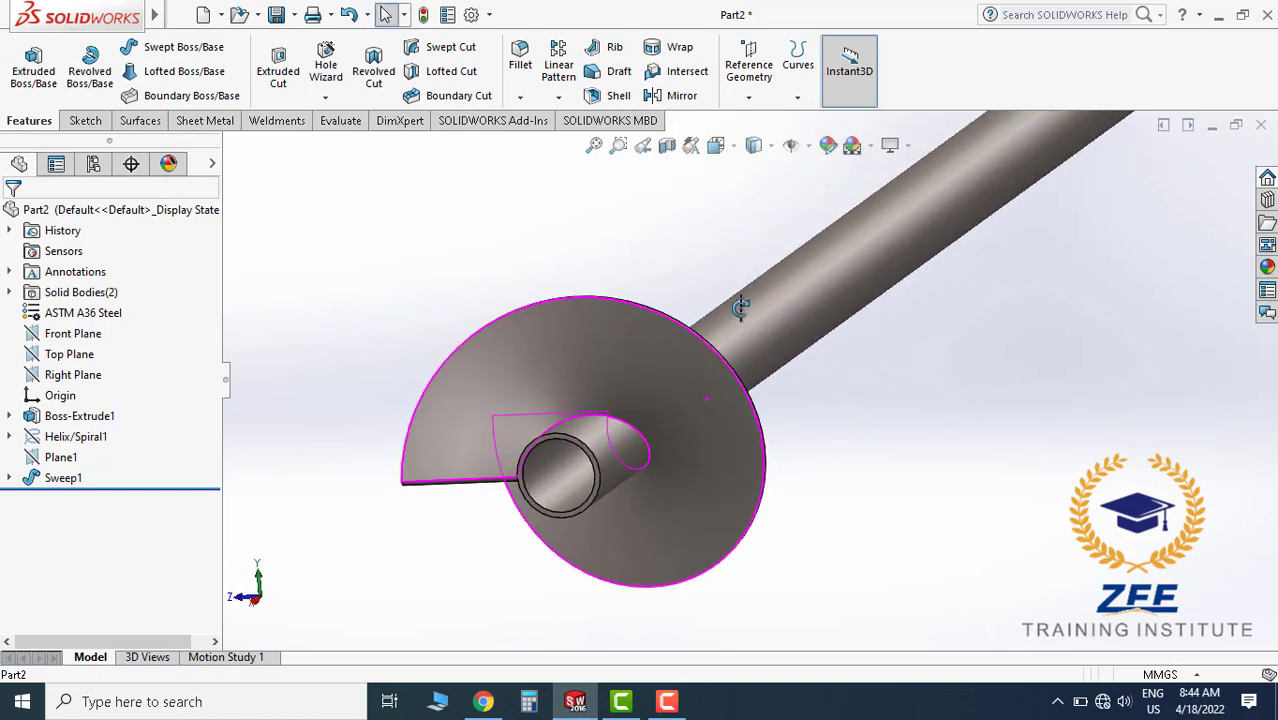
{"action": "scroll", "coordinate": [695, 364], "scroll_direction": "up", "scroll_amount": 3}
{"action": "middle_click_drag", "start_coordinate": [695, 364], "coordinate": [707, 462]}
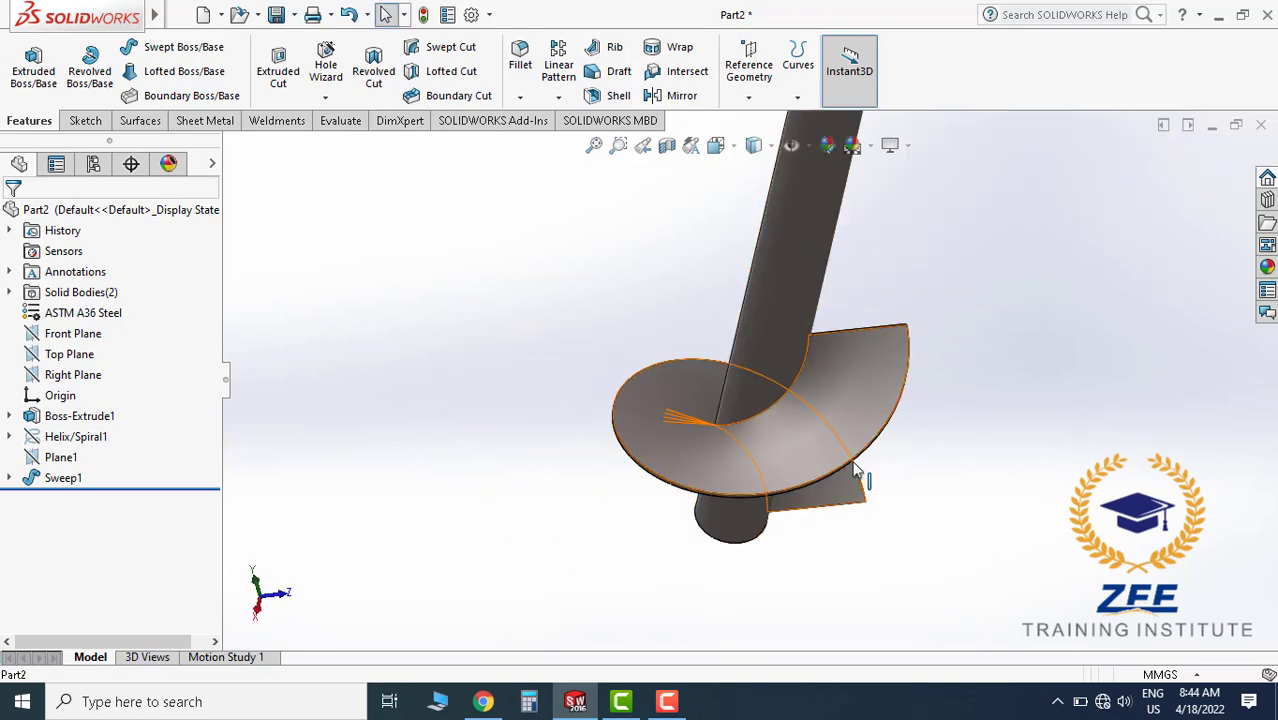
{"action": "middle_click_drag", "start_coordinate": [856, 470], "coordinate": [728, 460]}
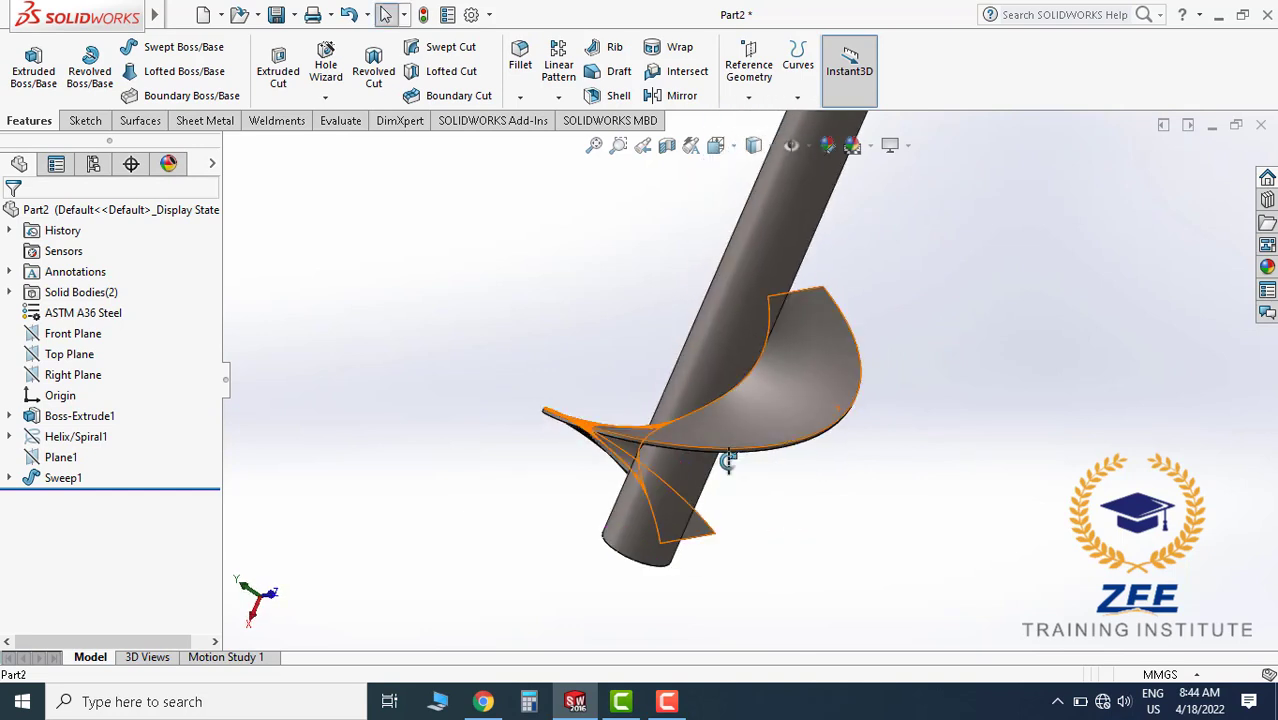
{"action": "middle_click_drag", "start_coordinate": [728, 460], "coordinate": [757, 410]}
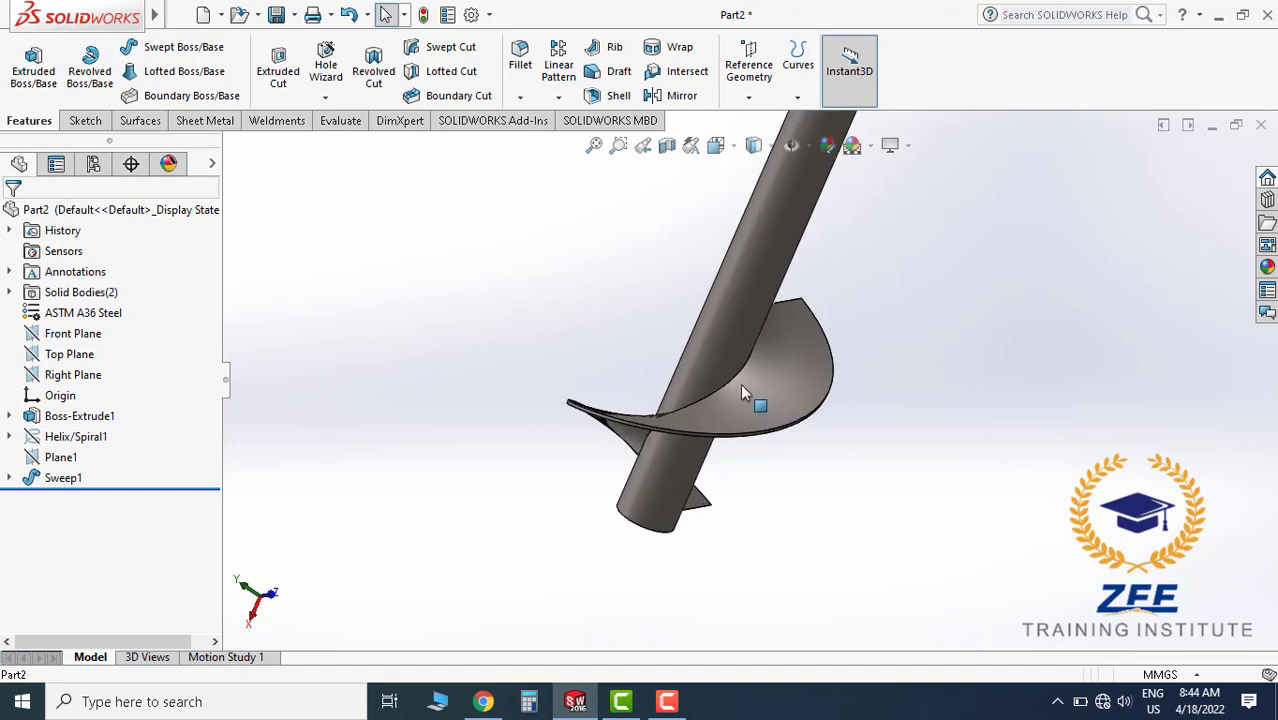
{"action": "middle_click_drag", "start_coordinate": [734, 381], "coordinate": [767, 381]}
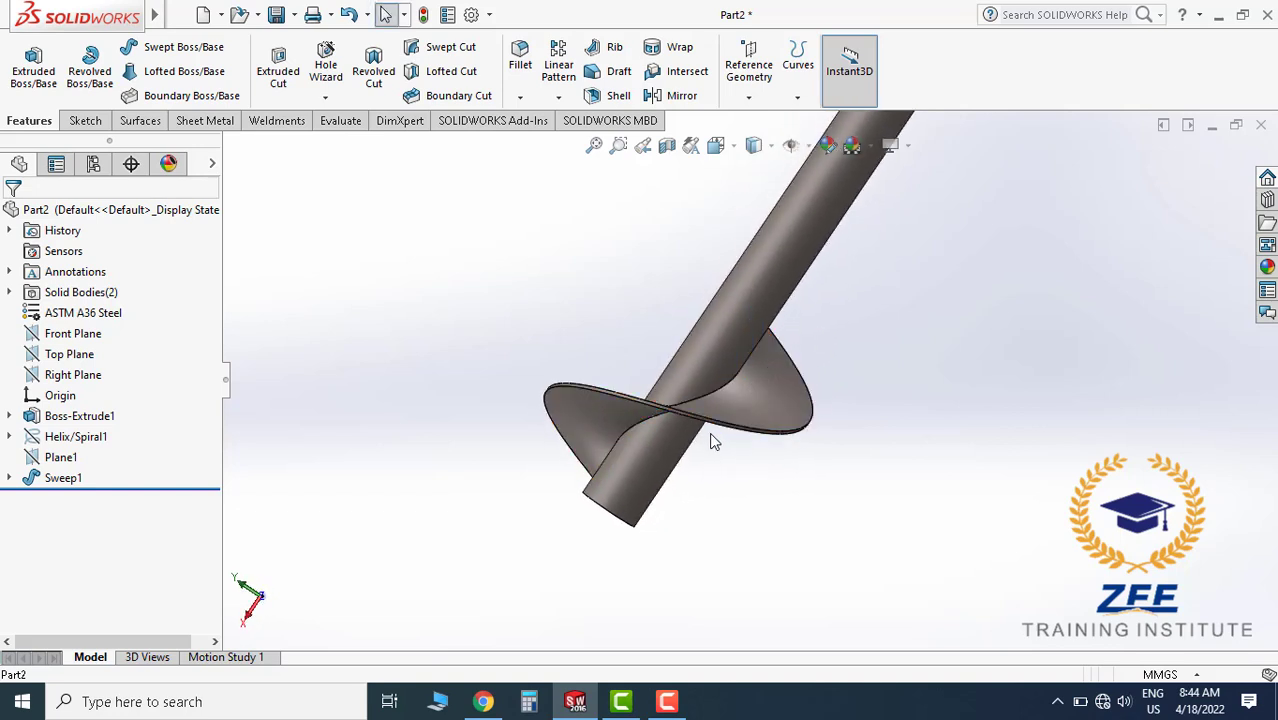
{"action": "mouse_move", "coordinate": [698, 441]}
{"action": "middle_mouse_down"}
{"action": "mouse_move", "coordinate": [733, 451]}
{"action": "mouse_move", "coordinate": [779, 380]}
{"action": "mouse_move", "coordinate": [738, 446]}
{"action": "mouse_move", "coordinate": [662, 429]}
{"action": "mouse_move", "coordinate": [745, 371]}
{"action": "mouse_move", "coordinate": [700, 415]}
{"action": "mouse_move", "coordinate": [613, 357]}
{"action": "mouse_move", "coordinate": [704, 403]}
{"action": "mouse_move", "coordinate": [719, 448]}
{"action": "mouse_move", "coordinate": [758, 436]}
{"action": "mouse_move", "coordinate": [747, 417]}
{"action": "mouse_move", "coordinate": [679, 451]}
{"action": "mouse_move", "coordinate": [713, 459]}
{"action": "mouse_move", "coordinate": [762, 394]}
{"action": "mouse_move", "coordinate": [733, 422]}
{"action": "middle_mouse_up"}
{"action": "scroll", "coordinate": [760, 400], "scroll_direction": "up", "scroll_amount": 3}
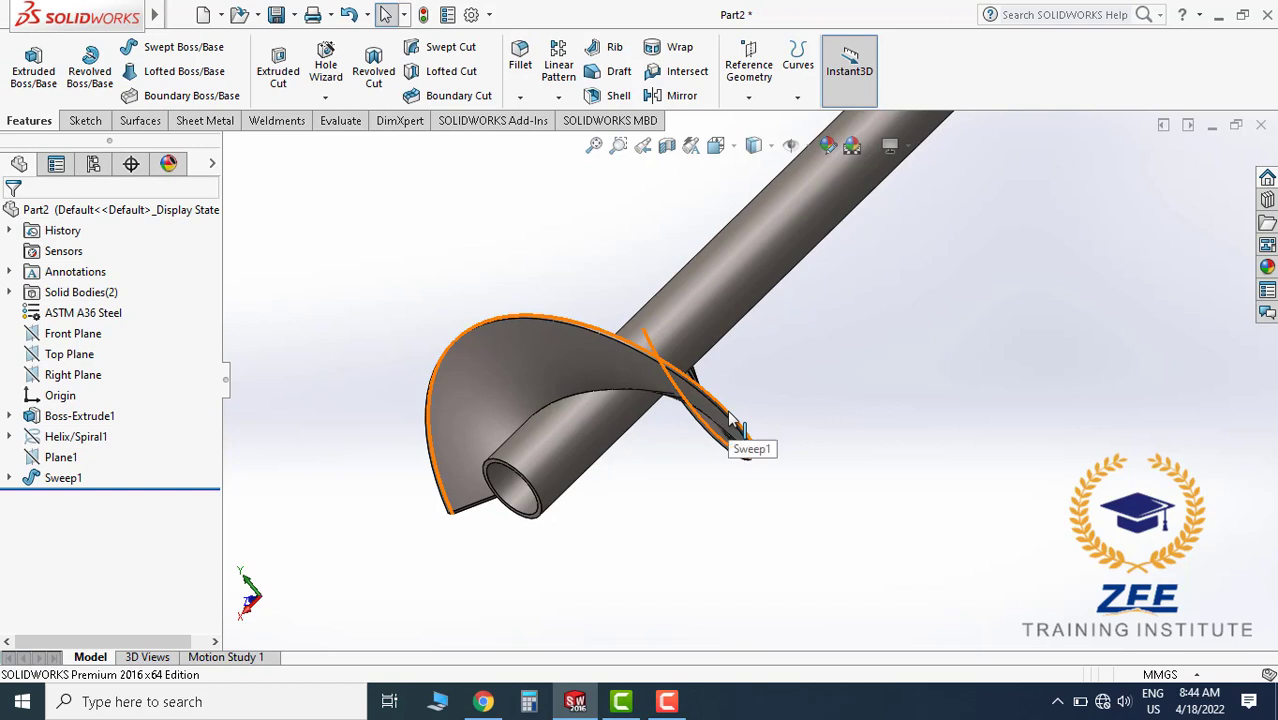
{"action": "middle_click_drag", "start_coordinate": [733, 422], "coordinate": [734, 423]}
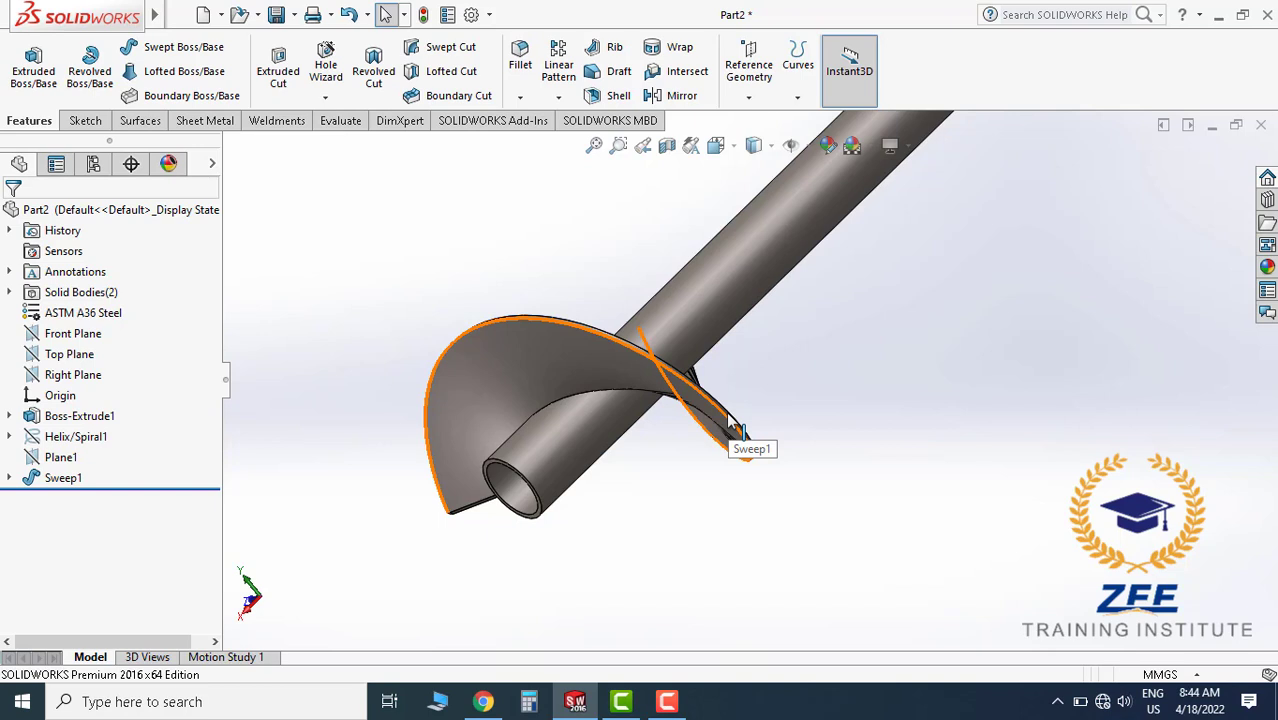
{"action": "mouse_move", "coordinate": [697, 410]}
{"action": "middle_mouse_down"}
{"action": "mouse_move", "coordinate": [697, 385]}
{"action": "mouse_move", "coordinate": [703, 399]}
{"action": "mouse_move", "coordinate": [684, 405]}
{"action": "mouse_move", "coordinate": [653, 348]}
{"action": "mouse_move", "coordinate": [633, 378]}
{"action": "middle_mouse_up"}
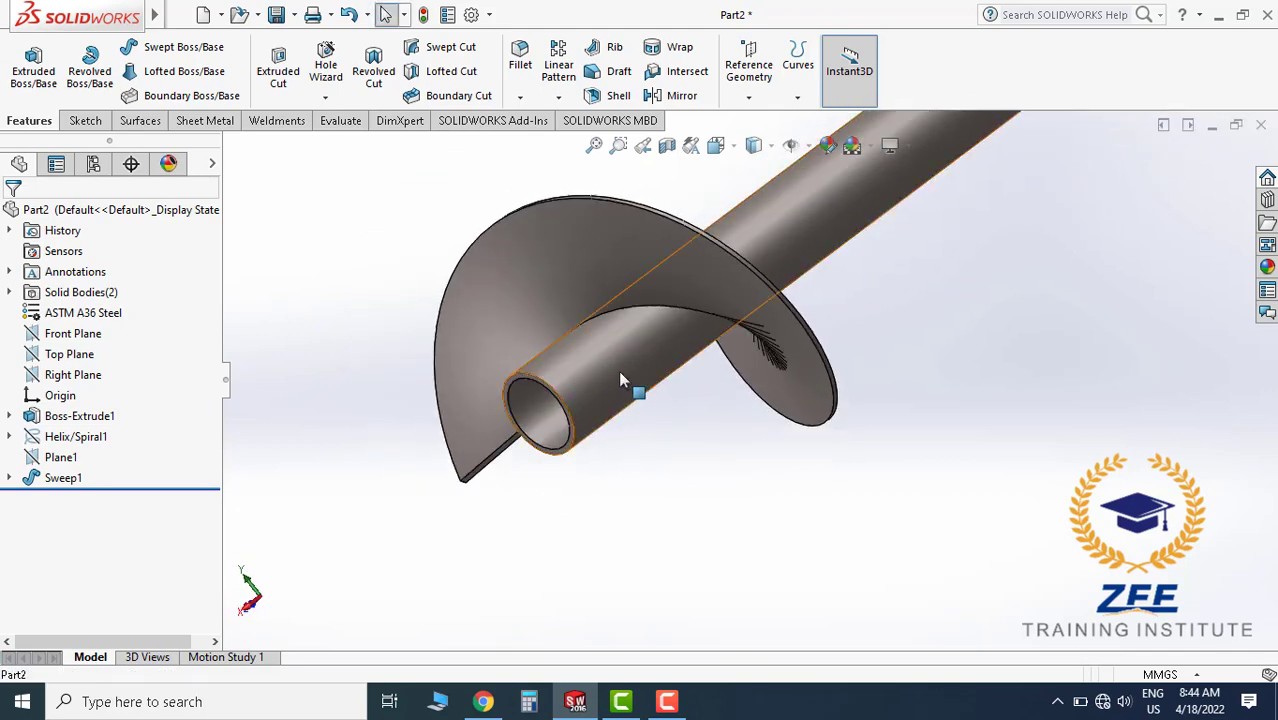
In a new 3D sketch, convert the flight's outer spiral edge into 3DSketch1 and exit.
{"action": "left_click", "coordinate": [68, 122]}
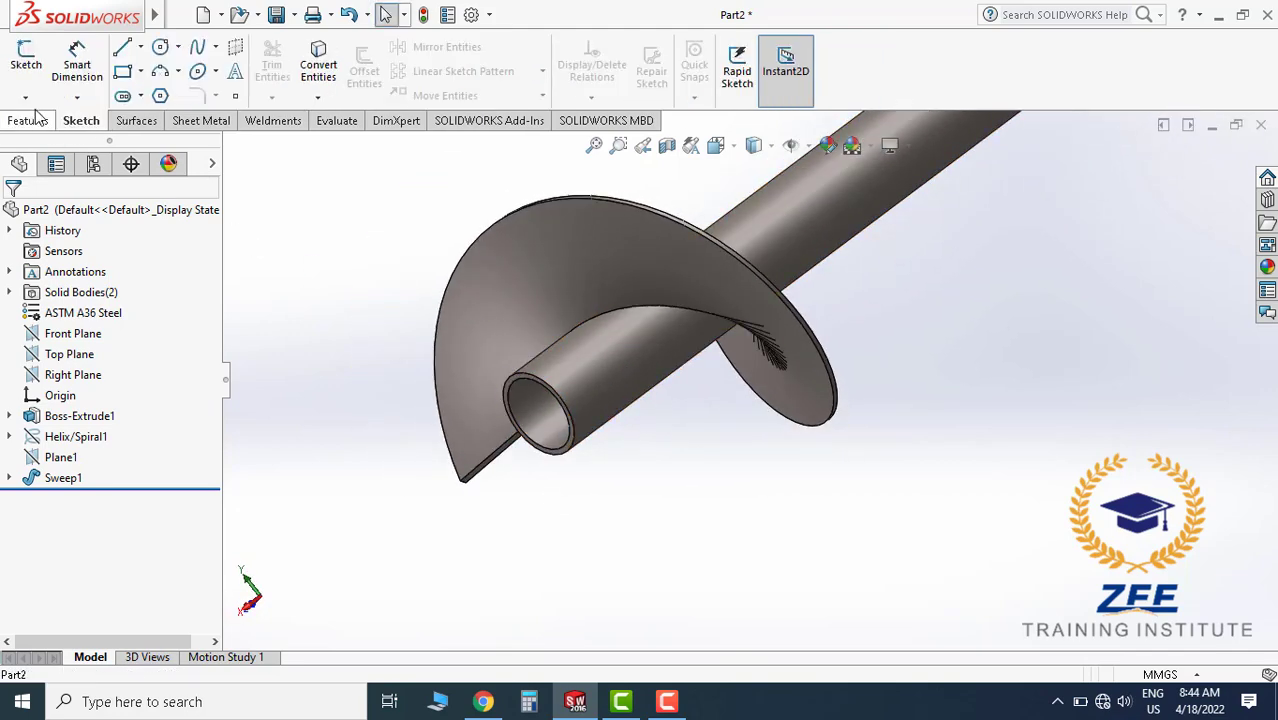
{"action": "left_click", "coordinate": [25, 97]}
{"action": "left_click", "coordinate": [63, 143]}
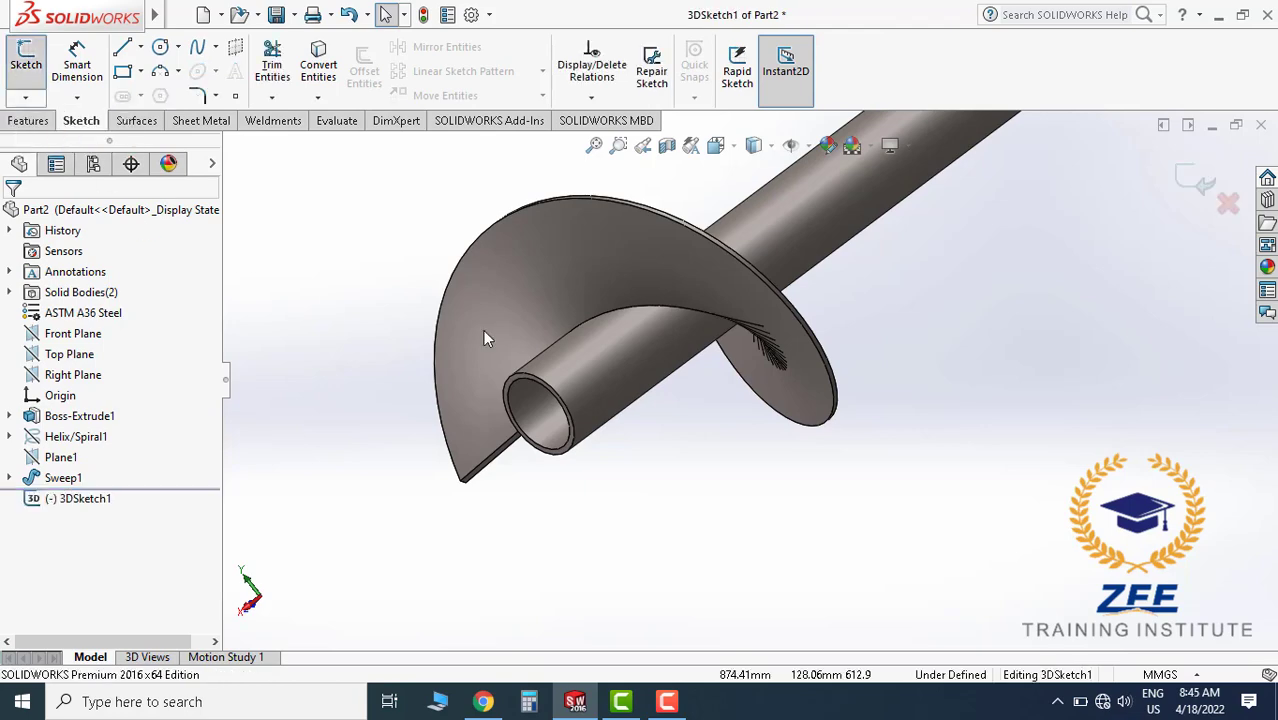
{"action": "scroll", "coordinate": [540, 325], "scroll_direction": "up", "scroll_amount": 3}
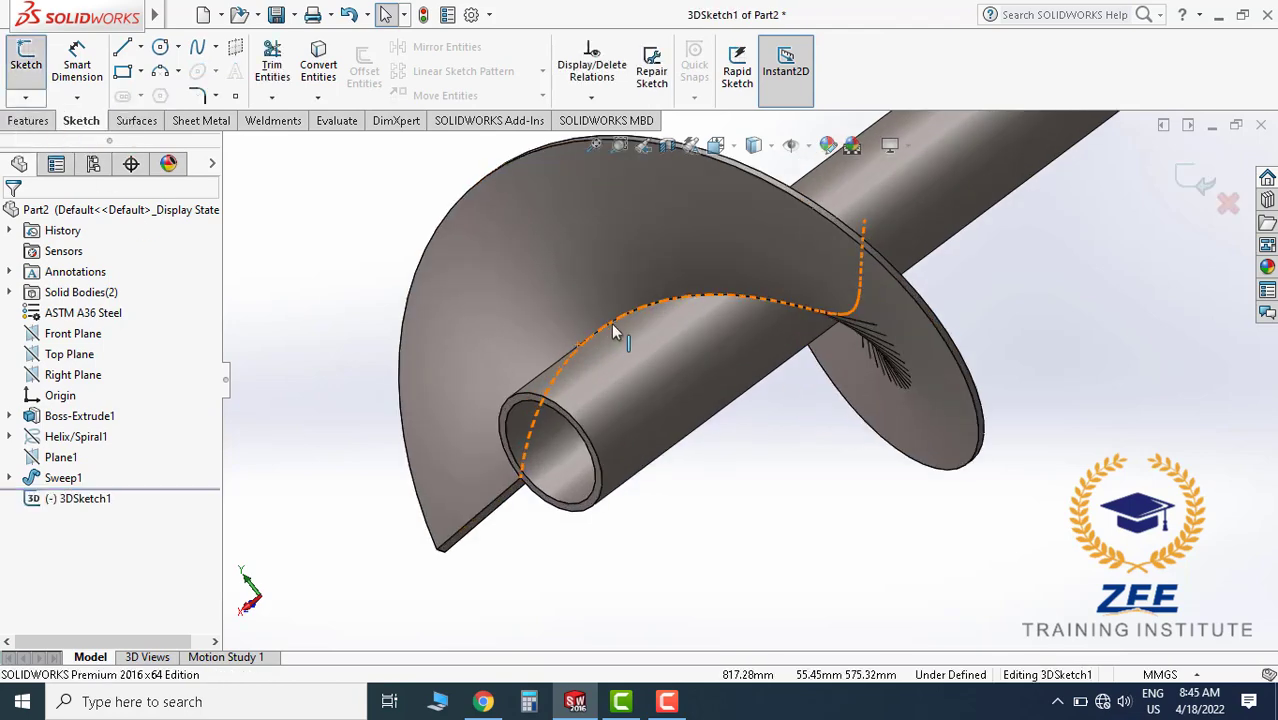
{"action": "left_click", "coordinate": [455, 204]}
{"action": "scroll", "coordinate": [671, 294], "scroll_direction": "down", "scroll_amount": 3}
{"action": "middle_click_drag", "start_coordinate": [793, 381], "coordinate": [765, 430]}
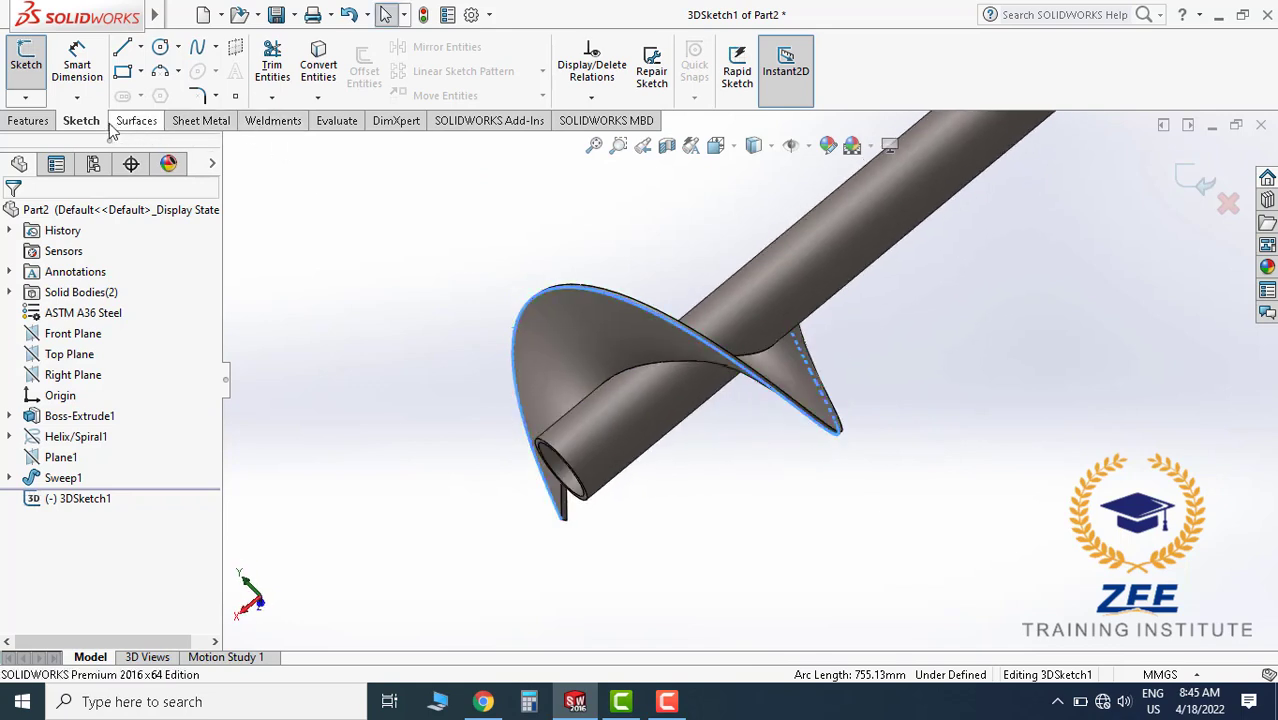
{"action": "left_click", "coordinate": [320, 68]}
{"action": "scroll", "coordinate": [684, 357], "scroll_direction": "up", "scroll_amount": 3}
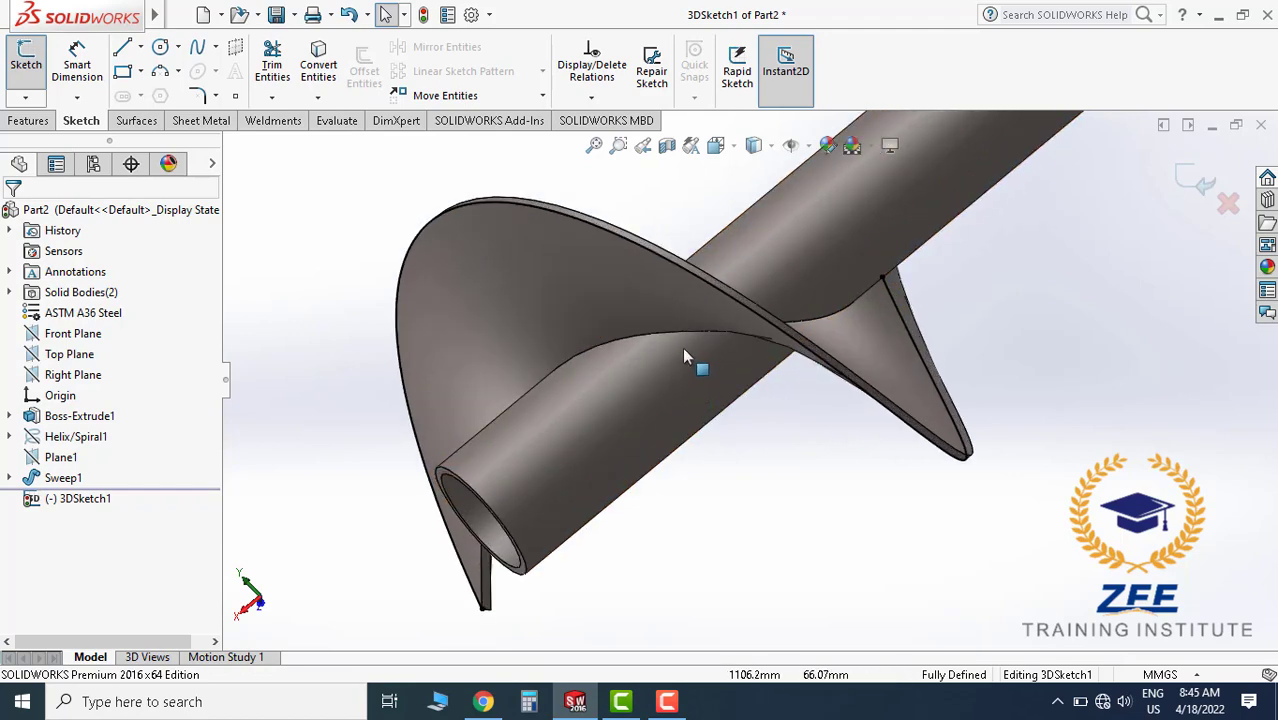
{"action": "left_click", "coordinate": [25, 103]}
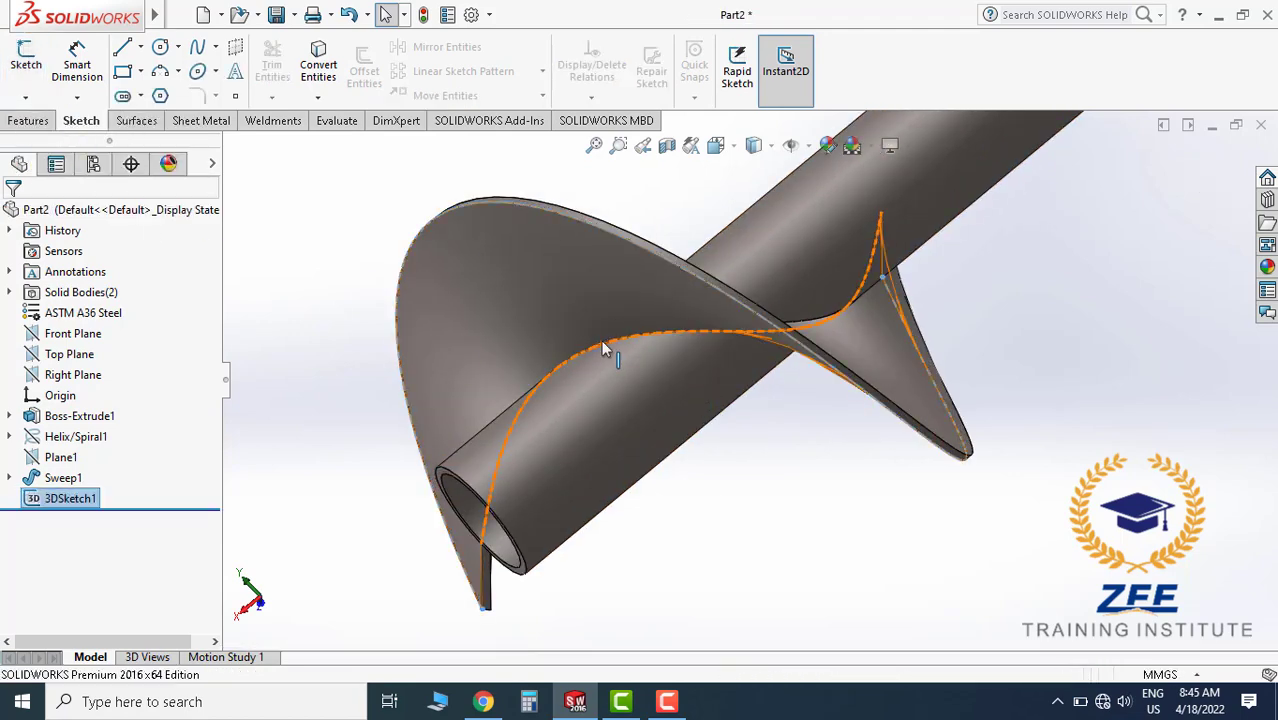
Clear the blade selection and orbit the auger to expose the inner helical edge.
{"action": "left_click", "coordinate": [655, 341]}
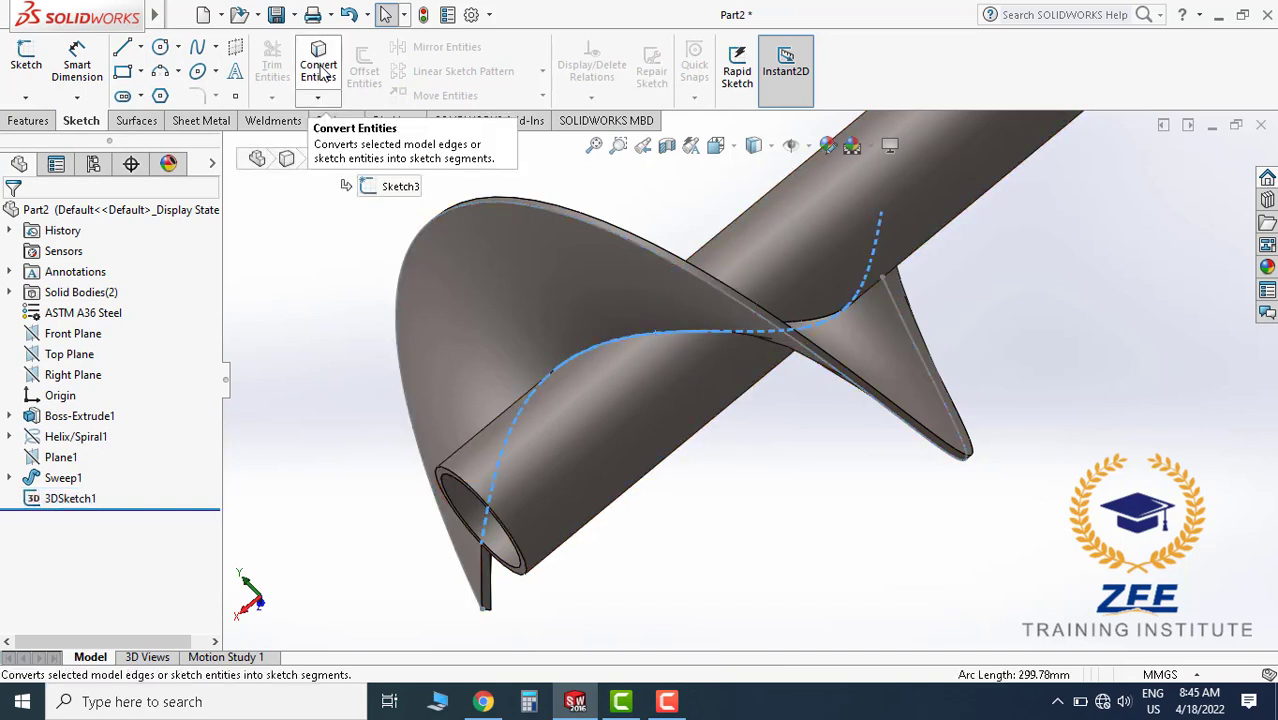
{"action": "scroll", "coordinate": [781, 458], "scroll_direction": "up", "scroll_amount": 2}
{"action": "scroll", "coordinate": [781, 458], "scroll_direction": "up", "scroll_amount": 1}
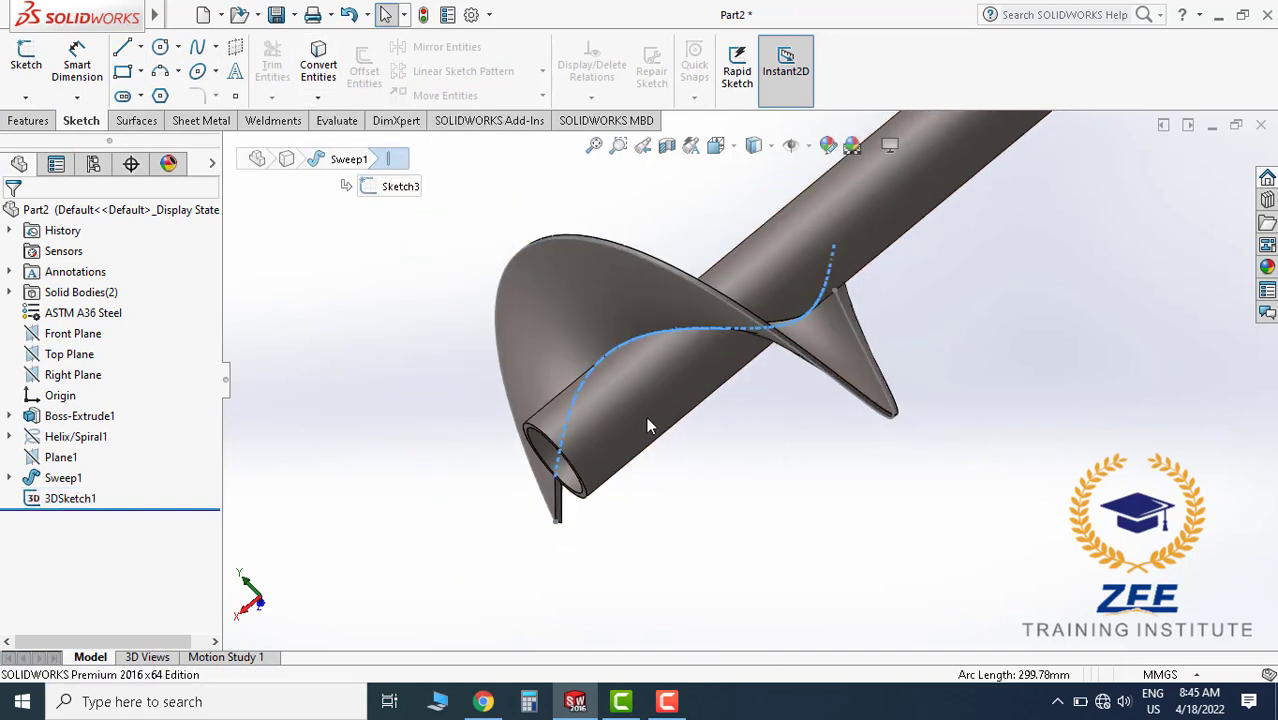
{"action": "left_click", "coordinate": [432, 296]}
{"action": "middle_click_drag", "start_coordinate": [432, 296], "coordinate": [644, 425]}
{"action": "scroll", "coordinate": [636, 364], "scroll_direction": "down", "scroll_amount": 2}
{"action": "scroll", "coordinate": [644, 425], "scroll_direction": "down", "scroll_amount": 2}
{"action": "scroll", "coordinate": [795, 348], "scroll_direction": "up", "scroll_amount": 2}
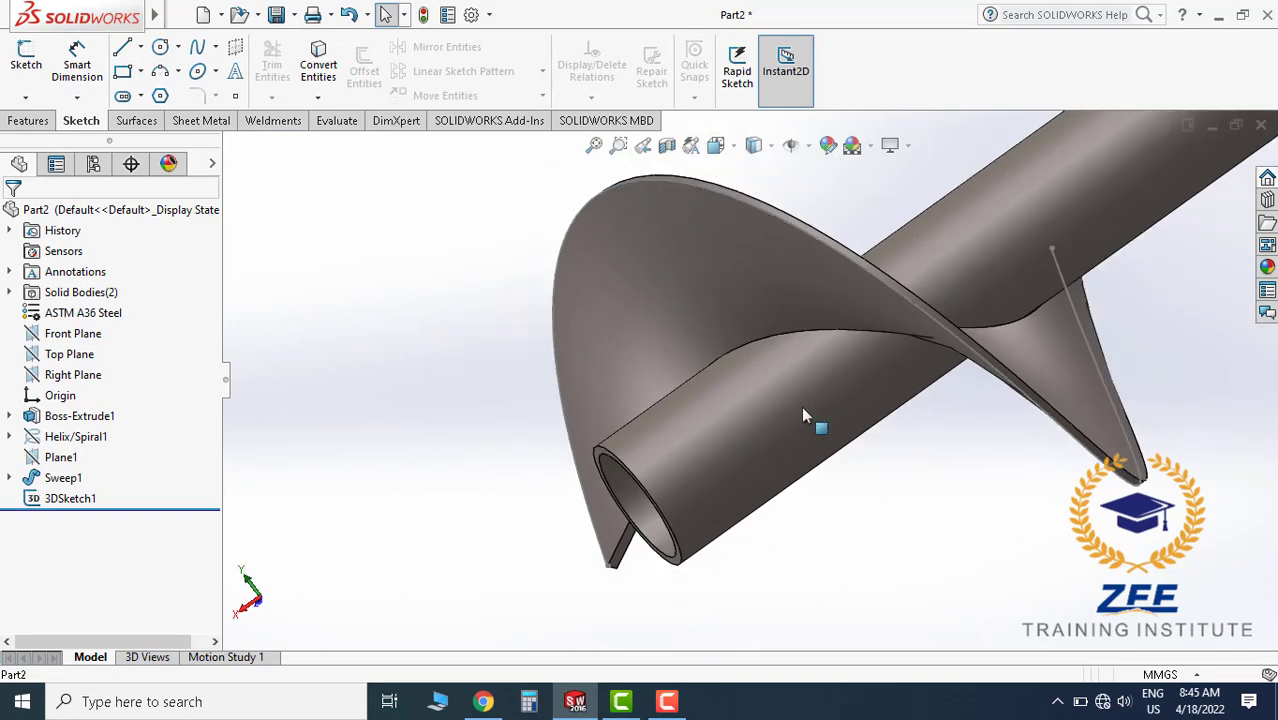
{"action": "middle_click_drag", "start_coordinate": [810, 419], "coordinate": [785, 383]}
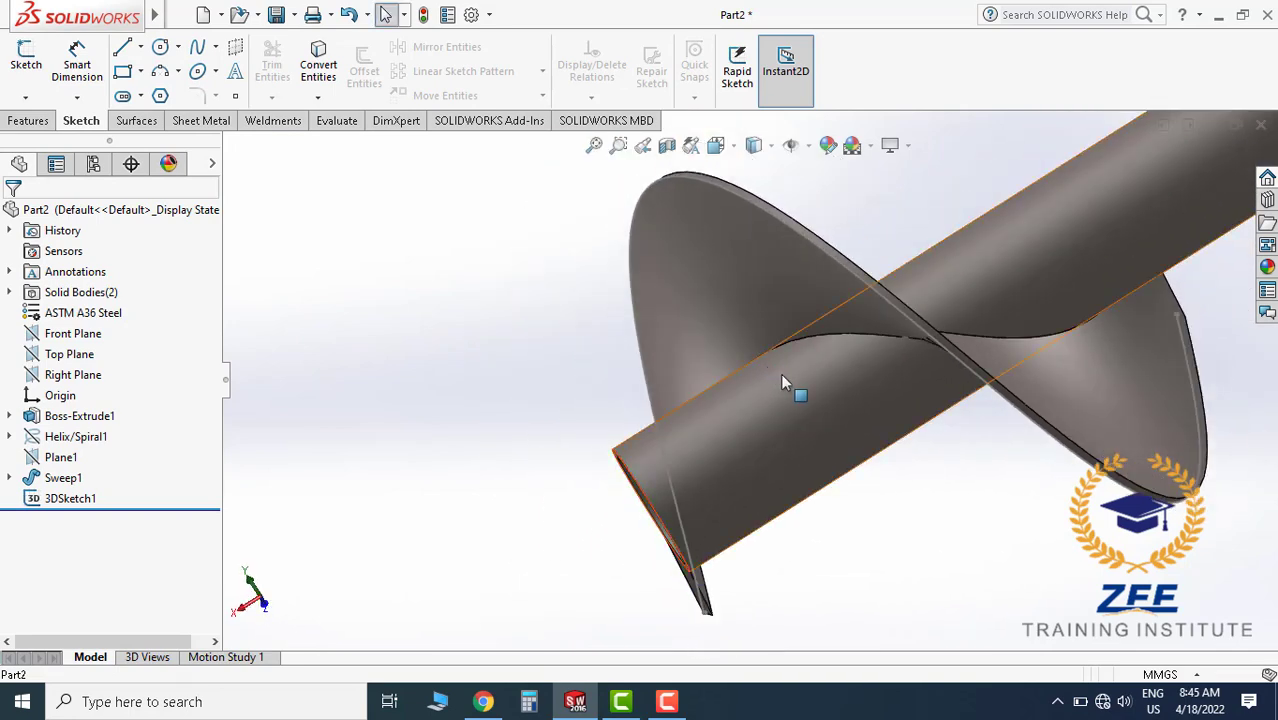
In a new 3D sketch, convert the blade's inner helical edge along the shaft and exit.
{"action": "left_click", "coordinate": [25, 96]}
{"action": "left_click", "coordinate": [50, 140]}
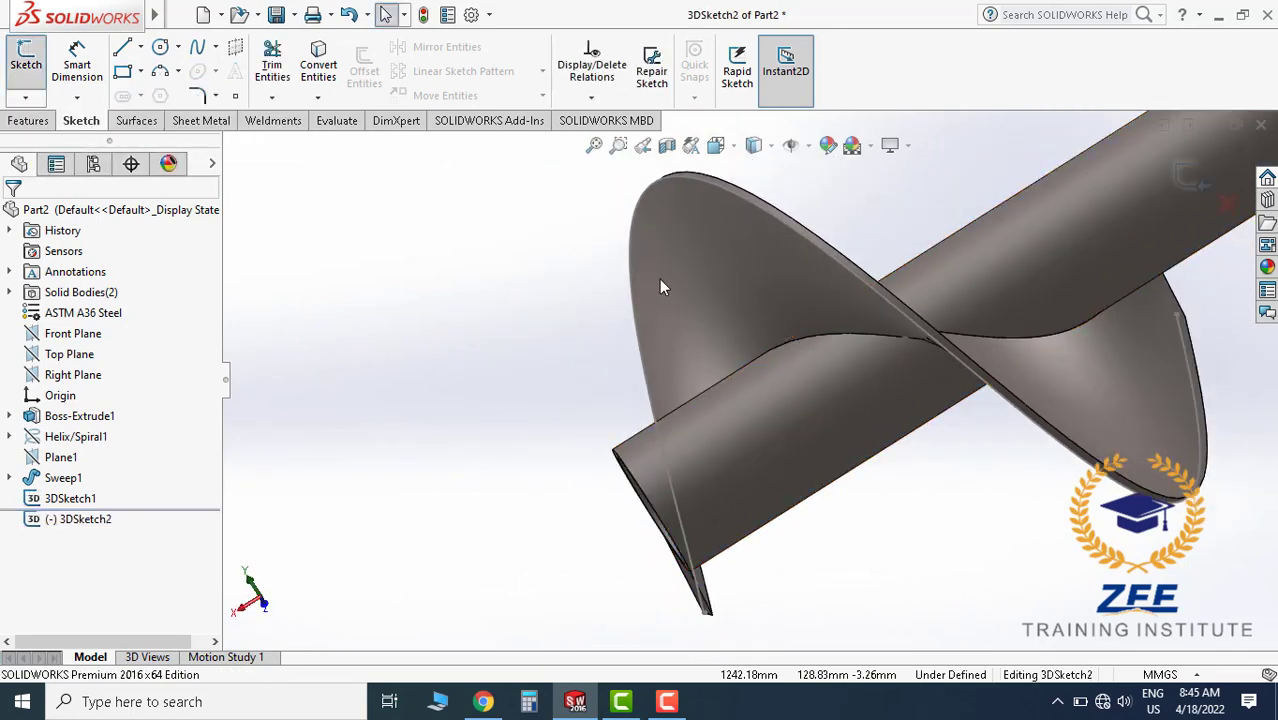
{"action": "left_click", "coordinate": [808, 342]}
{"action": "left_click", "coordinate": [318, 65]}
{"action": "scroll", "coordinate": [919, 525], "scroll_direction": "up", "scroll_amount": 3}
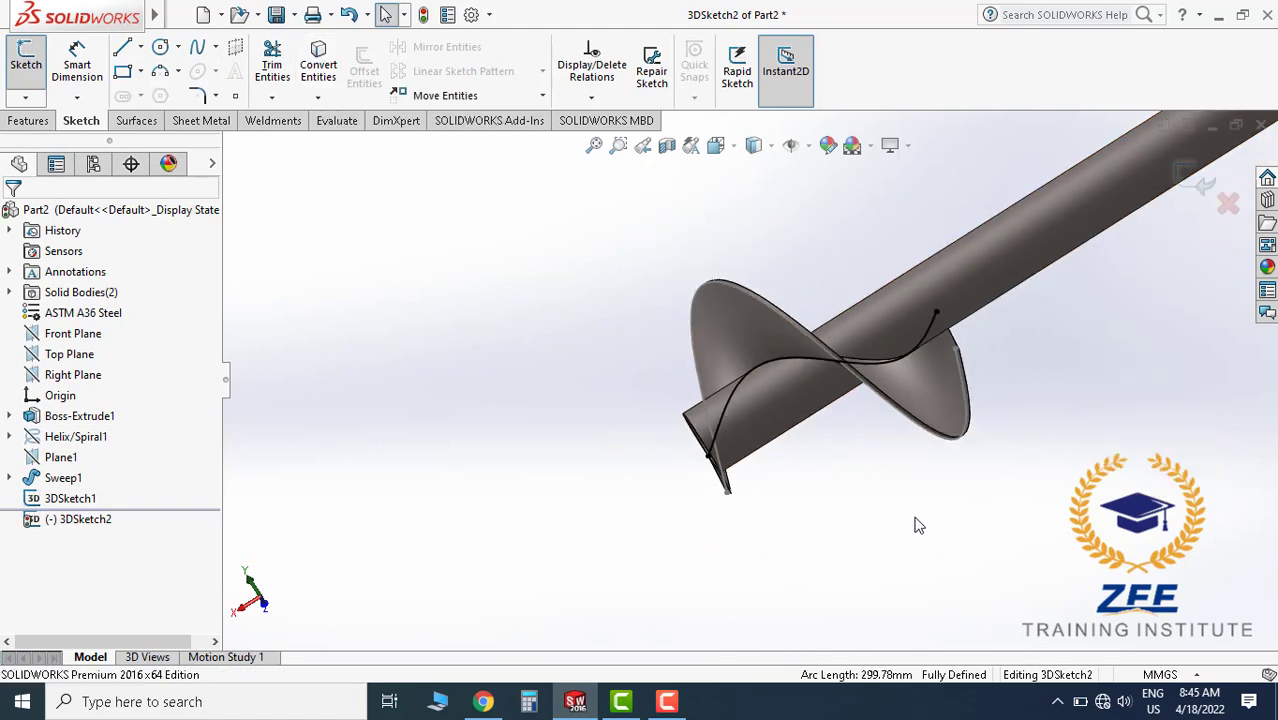
{"action": "left_click", "coordinate": [1193, 182]}
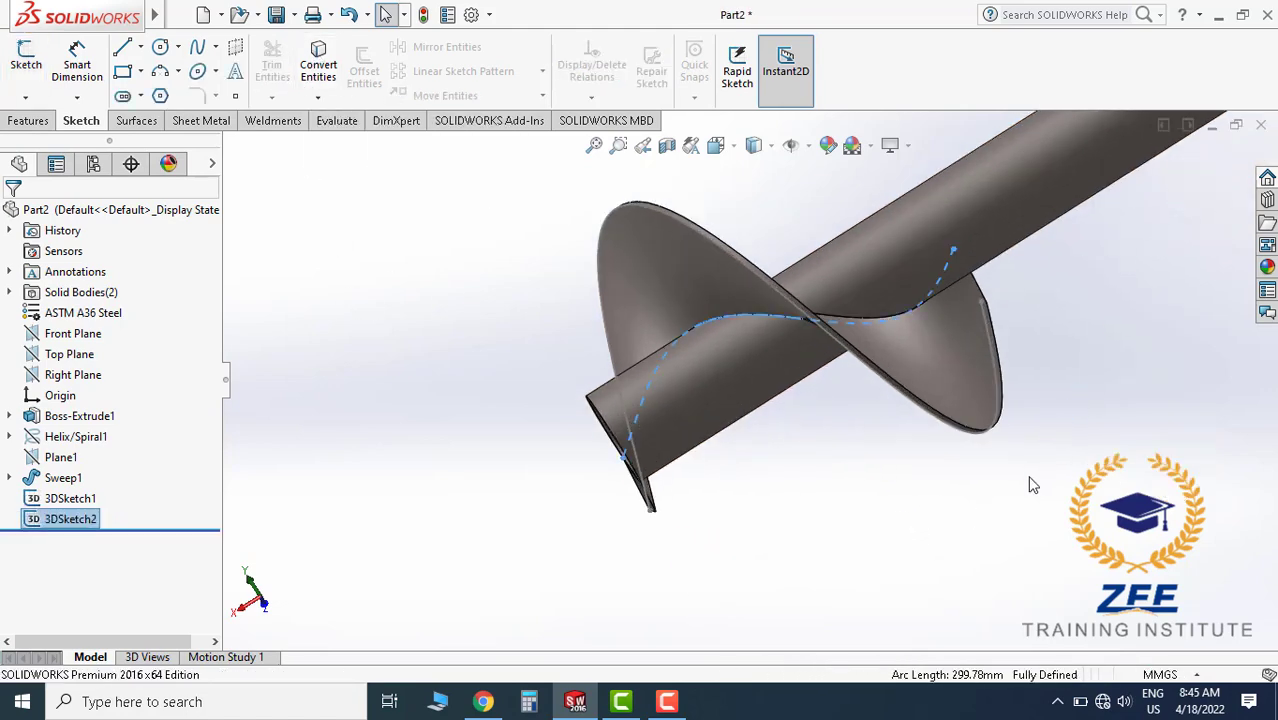
Hide the Sweep1 blade, leaving the pipe and both helical 3D sketches visible.
{"action": "mouse_move", "coordinate": [714, 384]}
{"action": "middle_mouse_down"}
{"action": "mouse_move", "coordinate": [814, 349]}
{"action": "mouse_move", "coordinate": [782, 277]}
{"action": "mouse_move", "coordinate": [677, 243]}
{"action": "middle_mouse_up"}
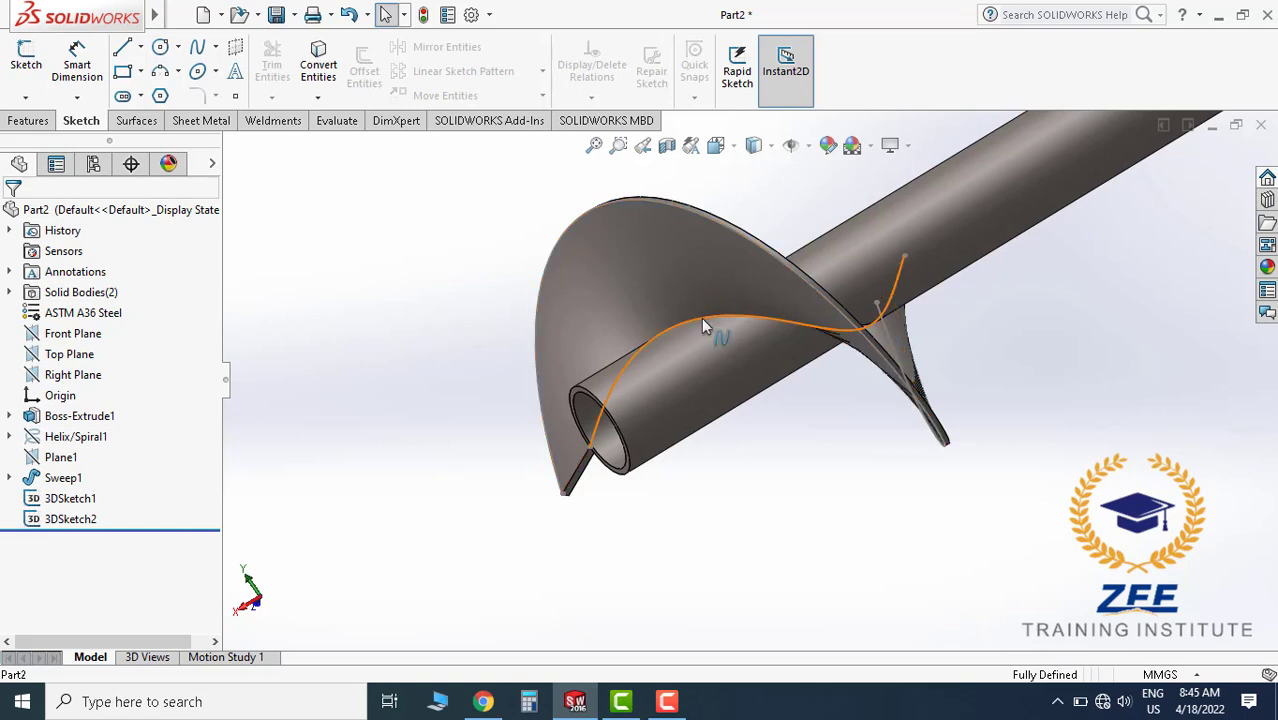
{"action": "middle_click_drag", "start_coordinate": [701, 318], "coordinate": [707, 333]}
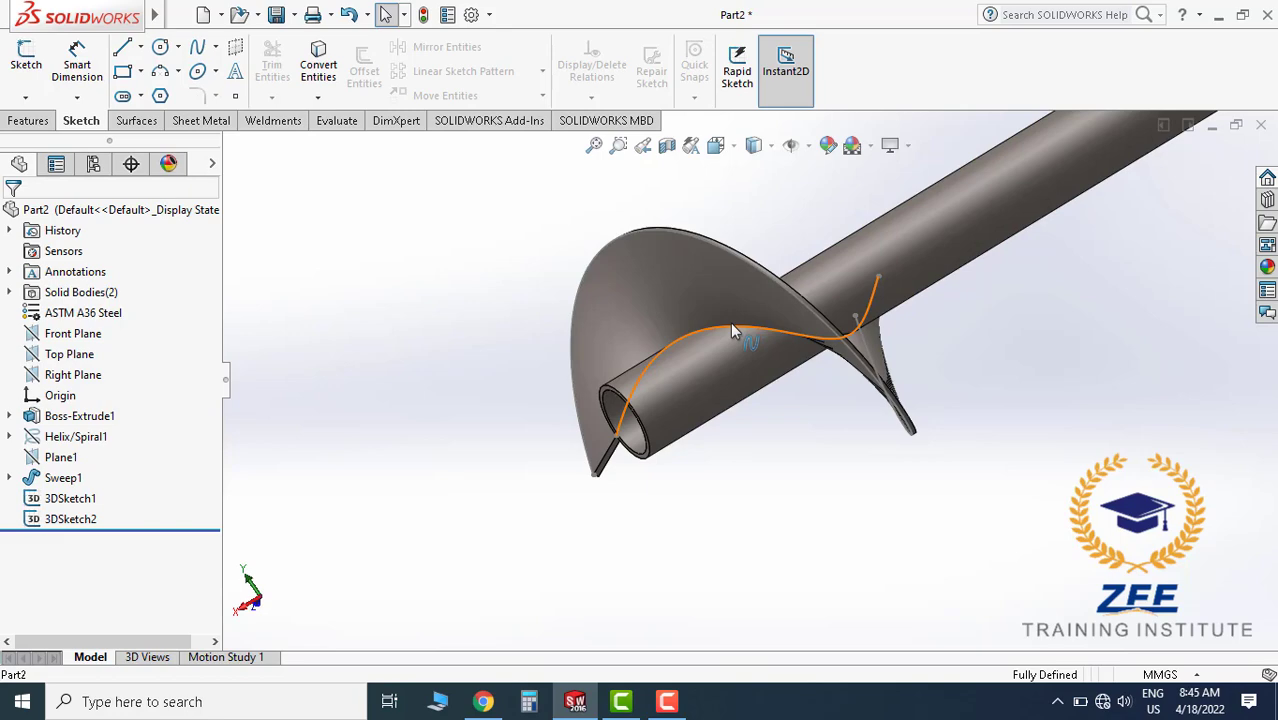
{"action": "scroll", "coordinate": [730, 333], "scroll_direction": "down", "scroll_amount": 5}
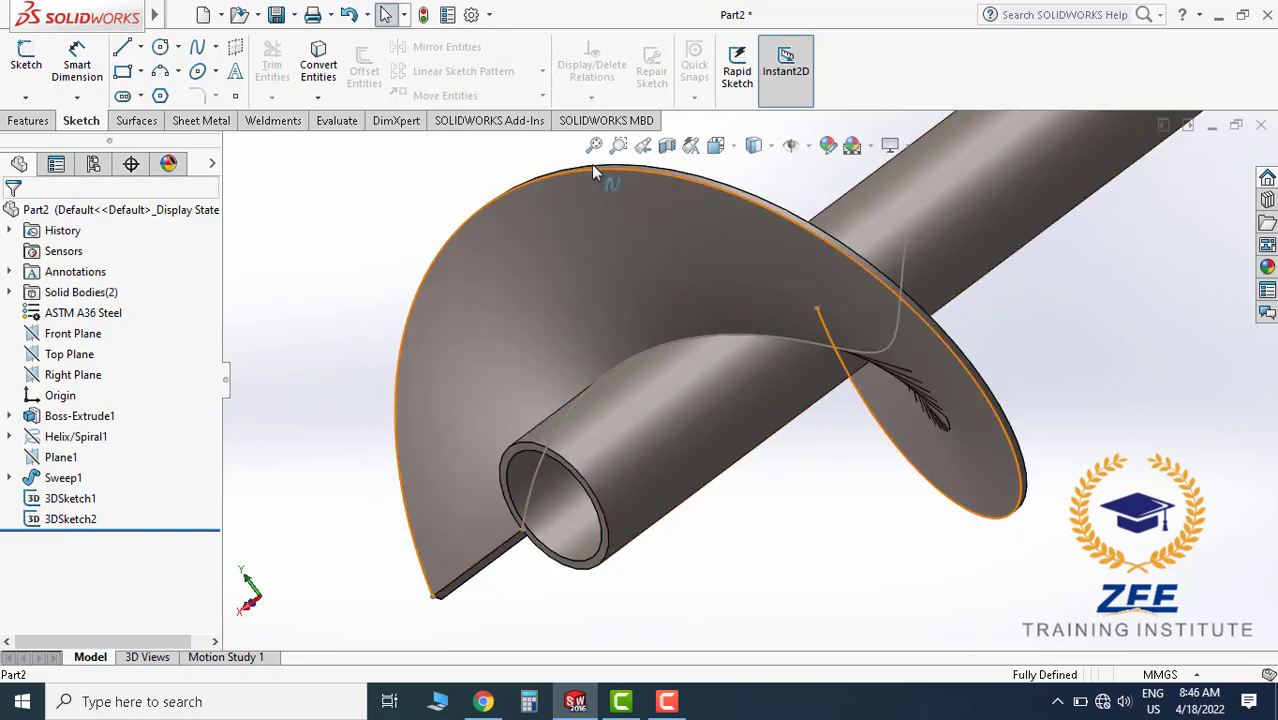
{"action": "left_click", "coordinate": [590, 268]}
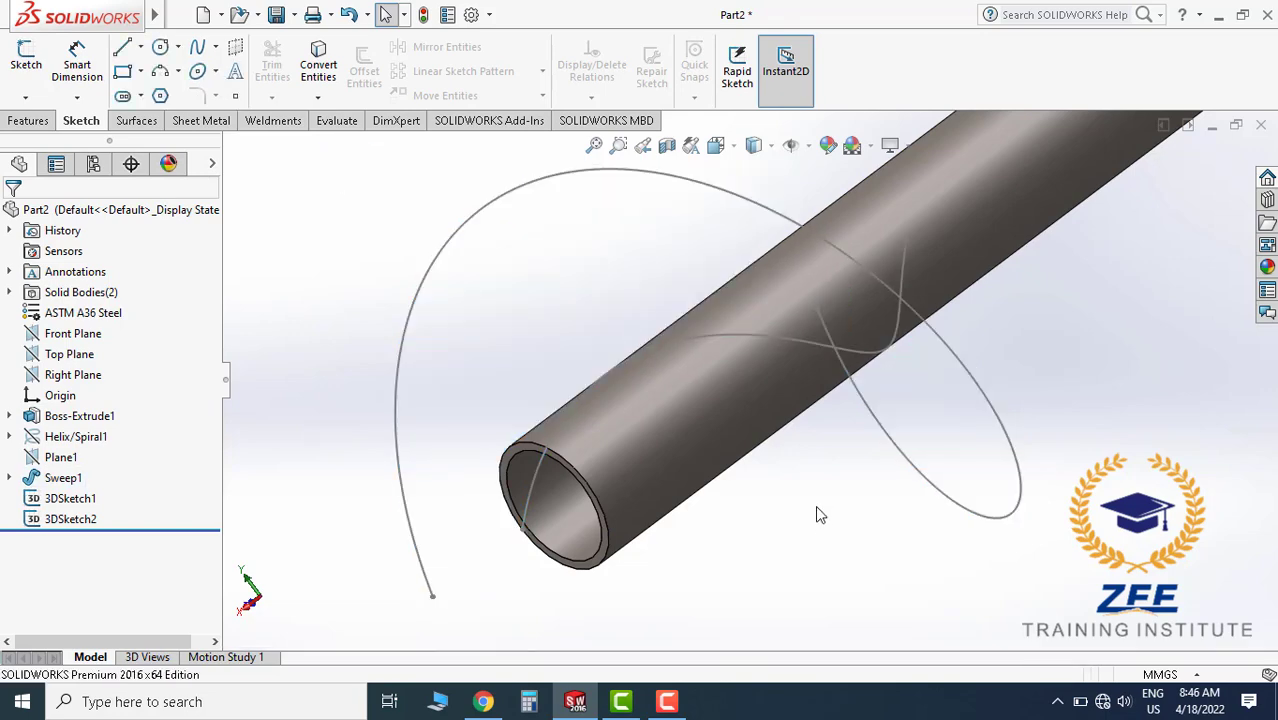
{"action": "mouse_move", "coordinate": [815, 505]}
{"action": "middle_mouse_down"}
{"action": "mouse_move", "coordinate": [780, 330]}
{"action": "mouse_move", "coordinate": [688, 322]}
{"action": "mouse_move", "coordinate": [571, 414]}
{"action": "mouse_move", "coordinate": [519, 485]}
{"action": "mouse_move", "coordinate": [585, 437]}
{"action": "mouse_move", "coordinate": [432, 390]}
{"action": "middle_mouse_up"}
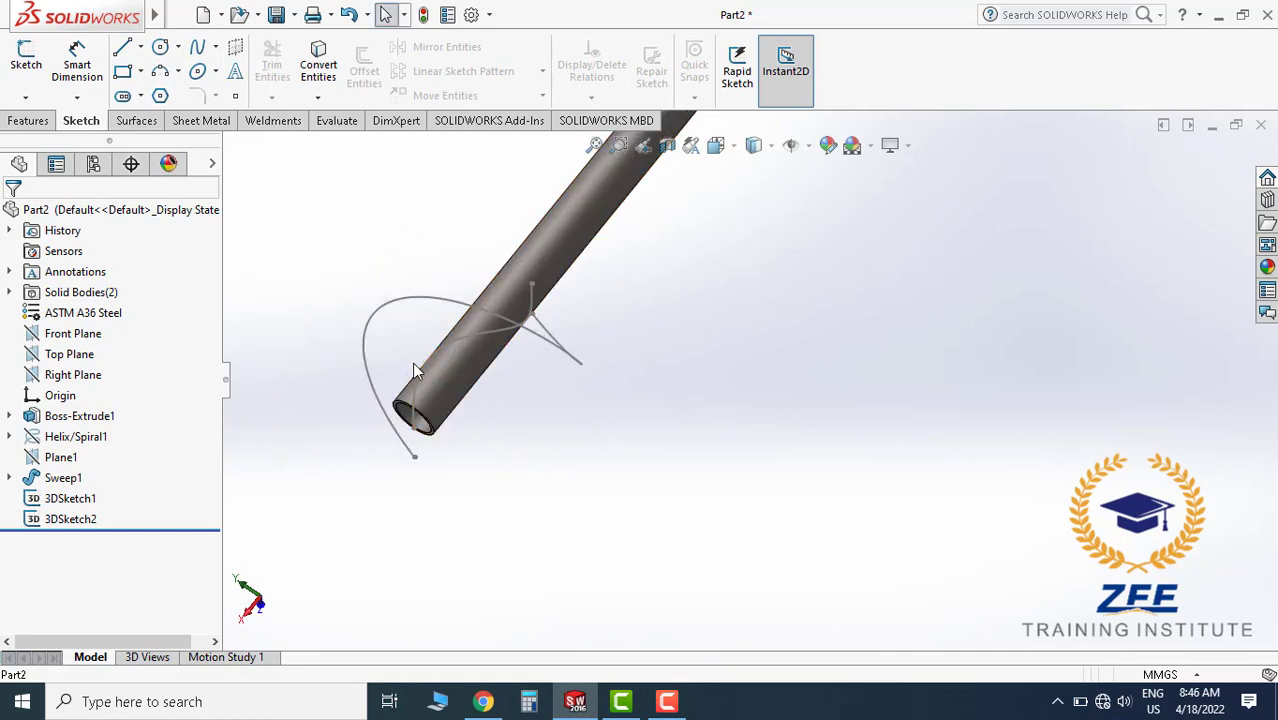
{"action": "scroll", "coordinate": [412, 362], "scroll_direction": "down", "scroll_amount": 2}
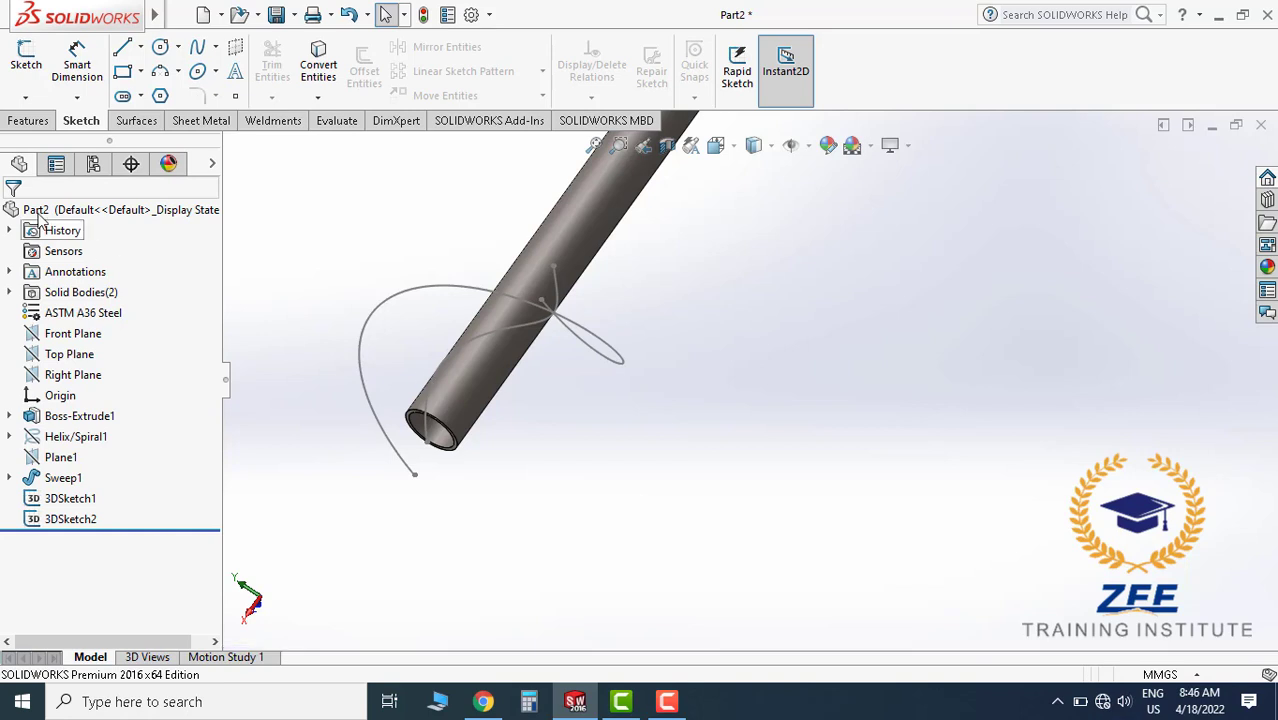
{"action": "left_click", "coordinate": [201, 121]}
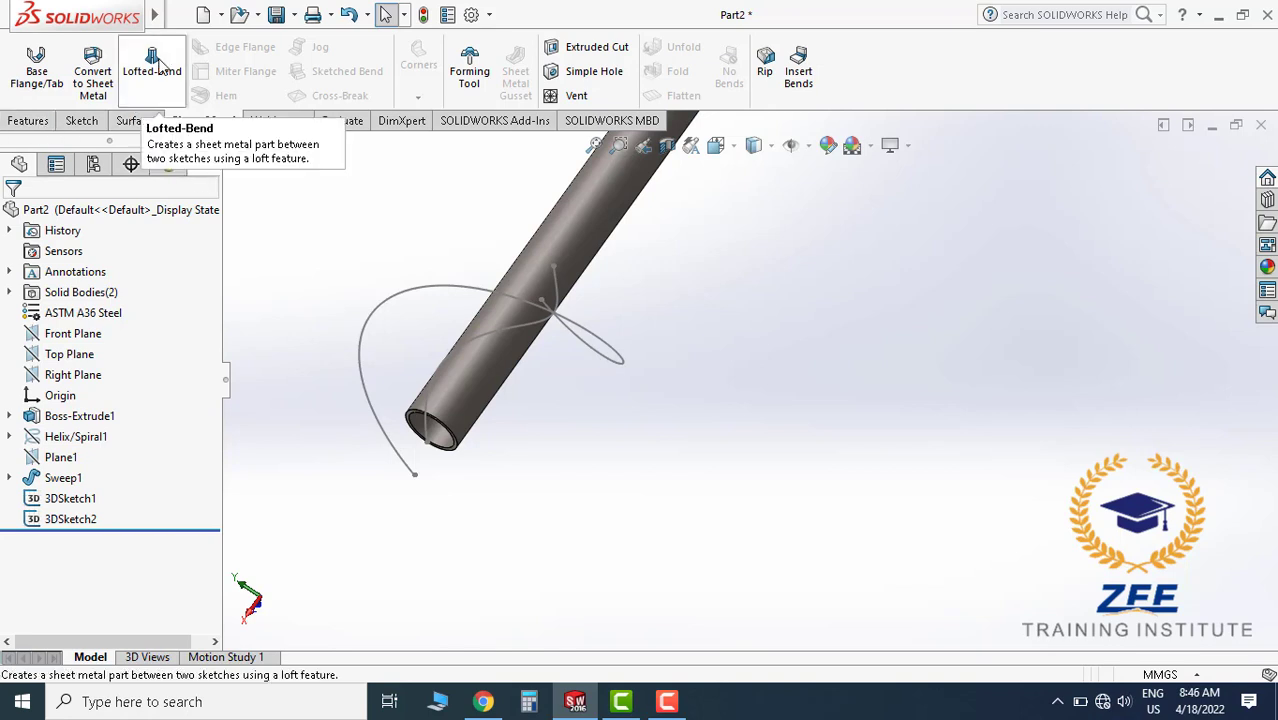
Create a Formed Lofted-Bend between 3DSketch1 and 3DSketch2 with 4 mm thickness.
{"action": "left_click", "coordinate": [150, 72]}
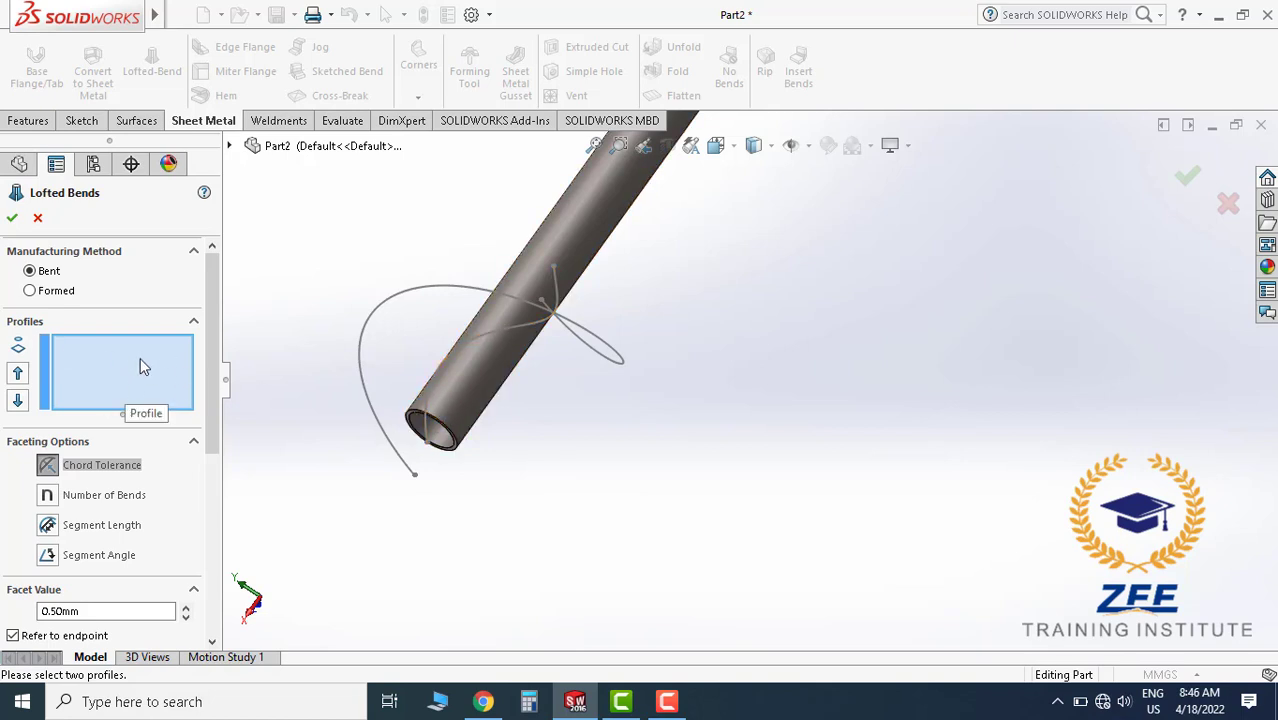
{"action": "left_click", "coordinate": [31, 291]}
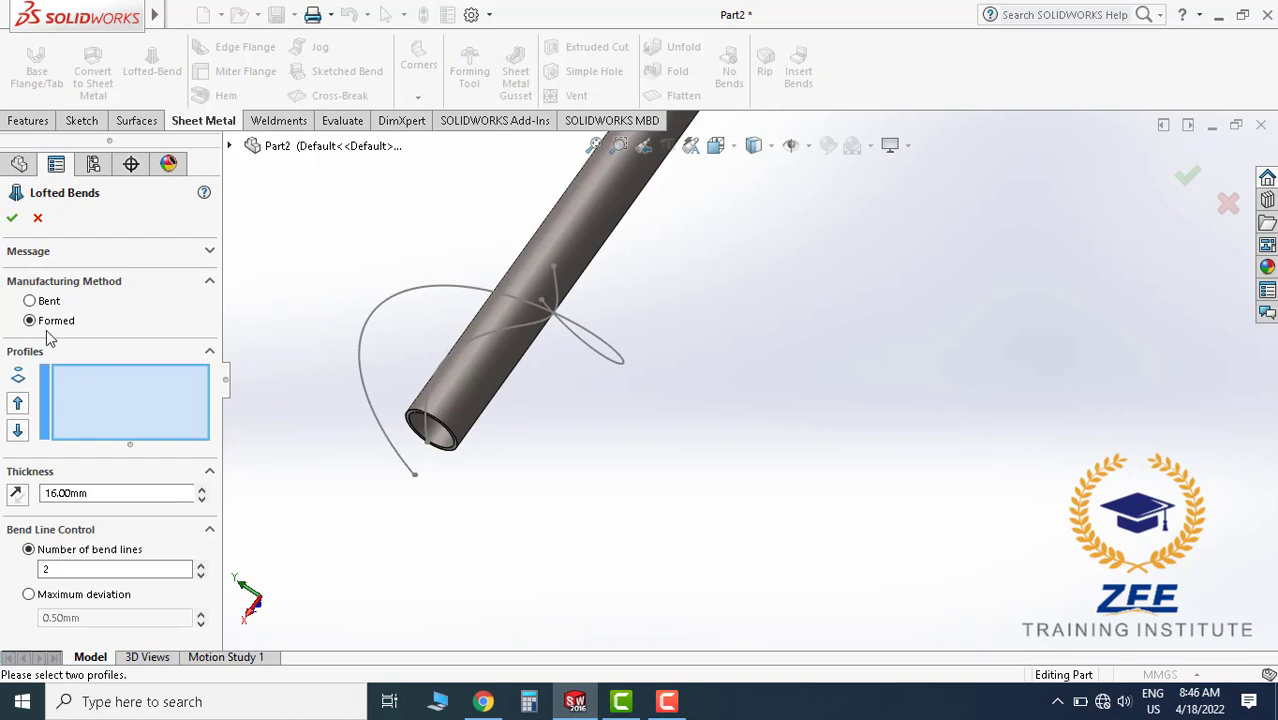
{"action": "left_click", "coordinate": [372, 315]}
{"action": "left_click", "coordinate": [500, 328]}
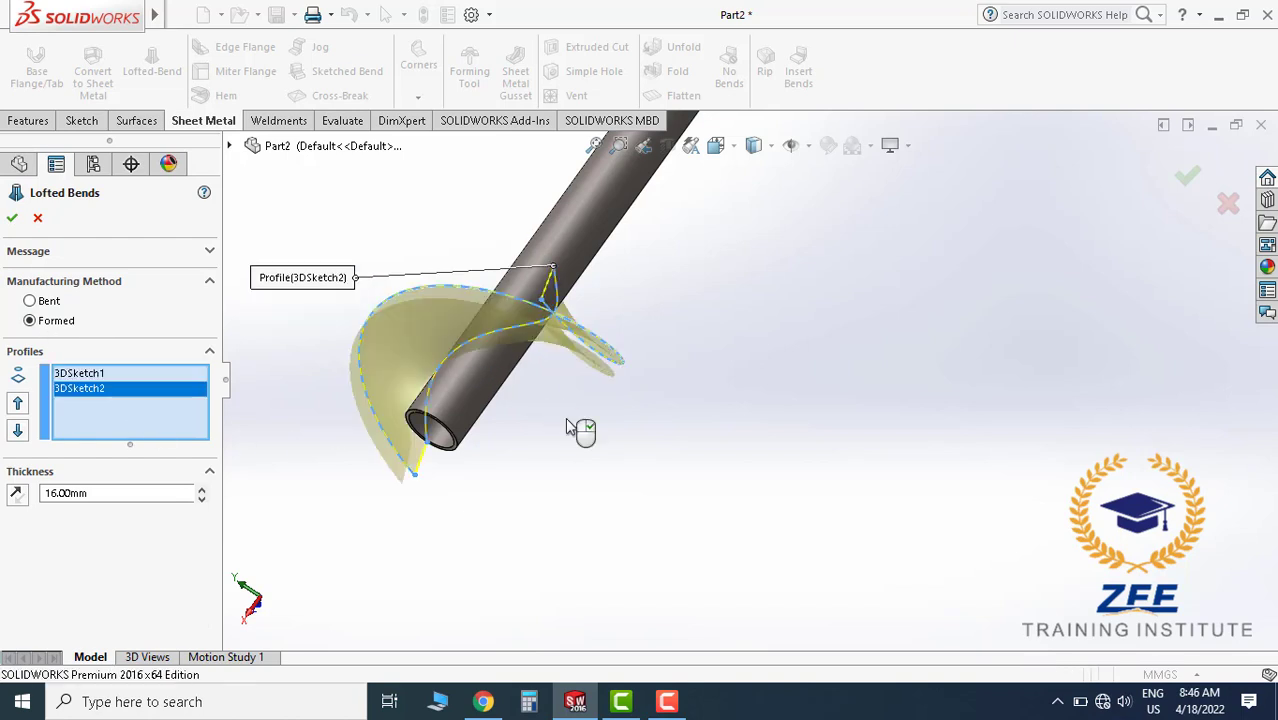
{"action": "double_click", "coordinate": [165, 494]}
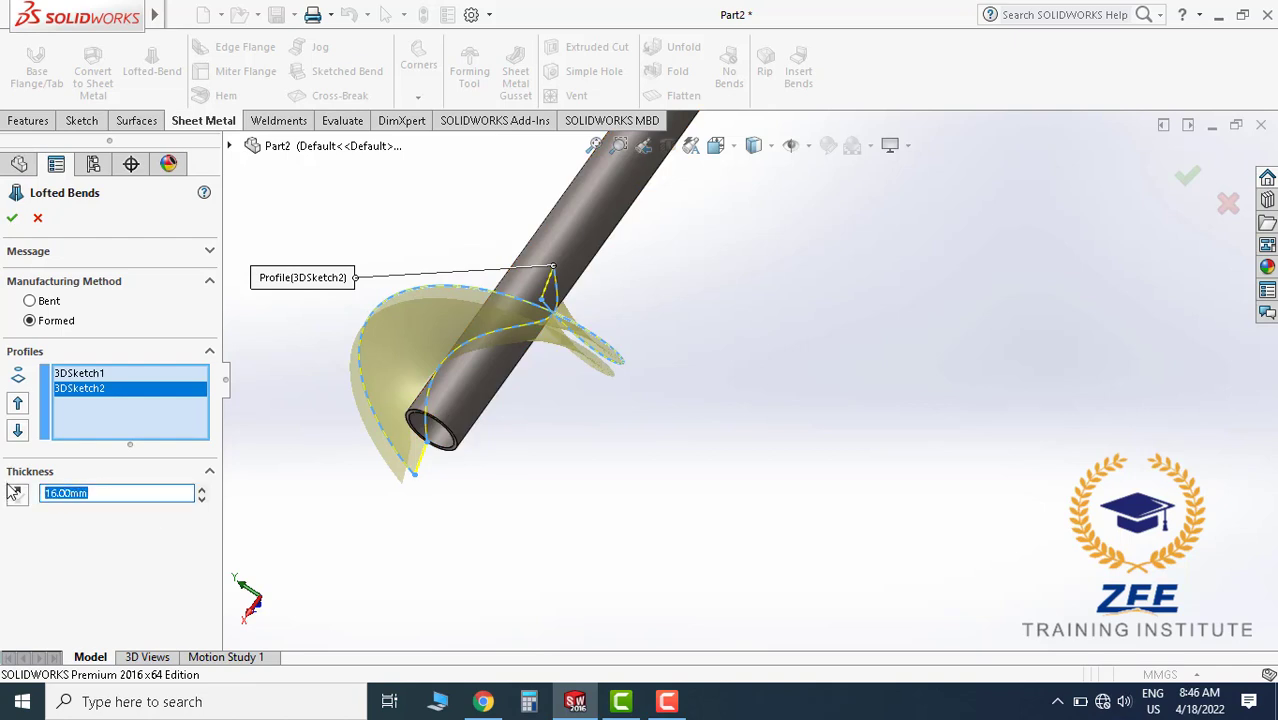
{"action": "type", "text": "4"}
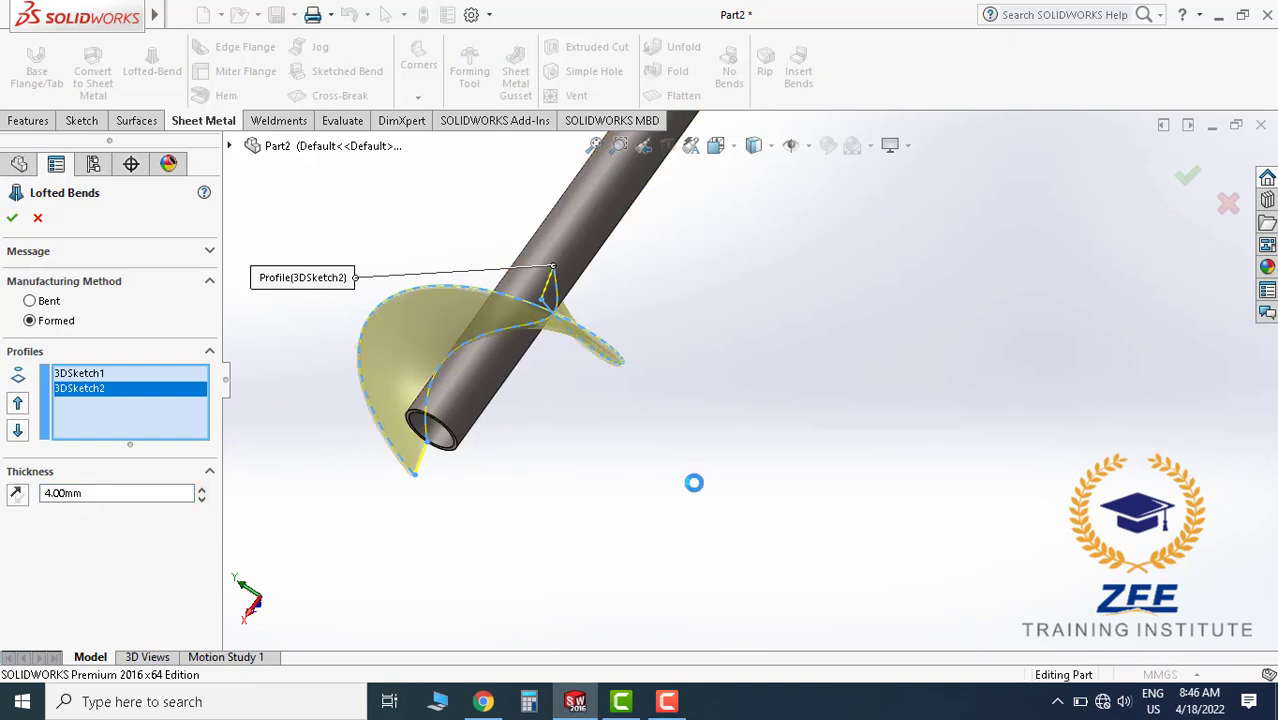
{"action": "middle_click_drag", "start_coordinate": [693, 479], "coordinate": [420, 372]}
{"action": "left_click", "coordinate": [12, 218]}
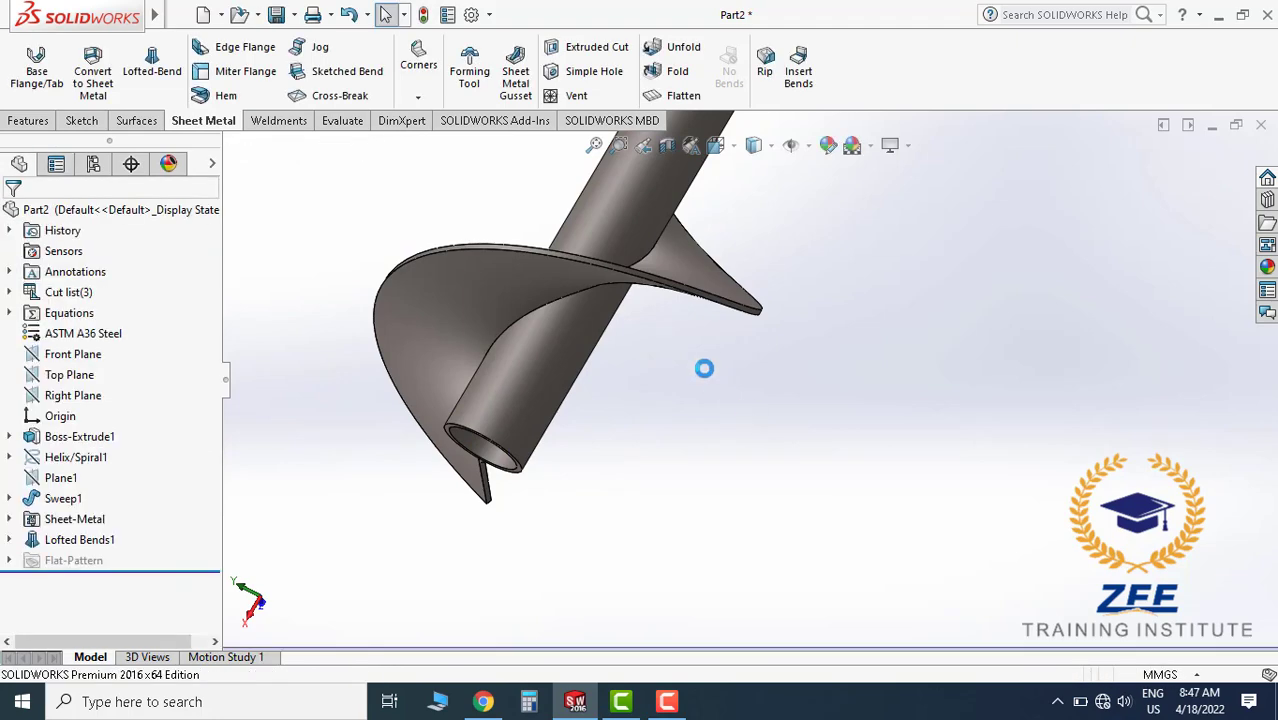
Orbit around the finished Lofted Bends1 flight and show it as a flat pattern.
{"action": "middle_click_drag", "start_coordinate": [705, 366], "coordinate": [771, 420]}
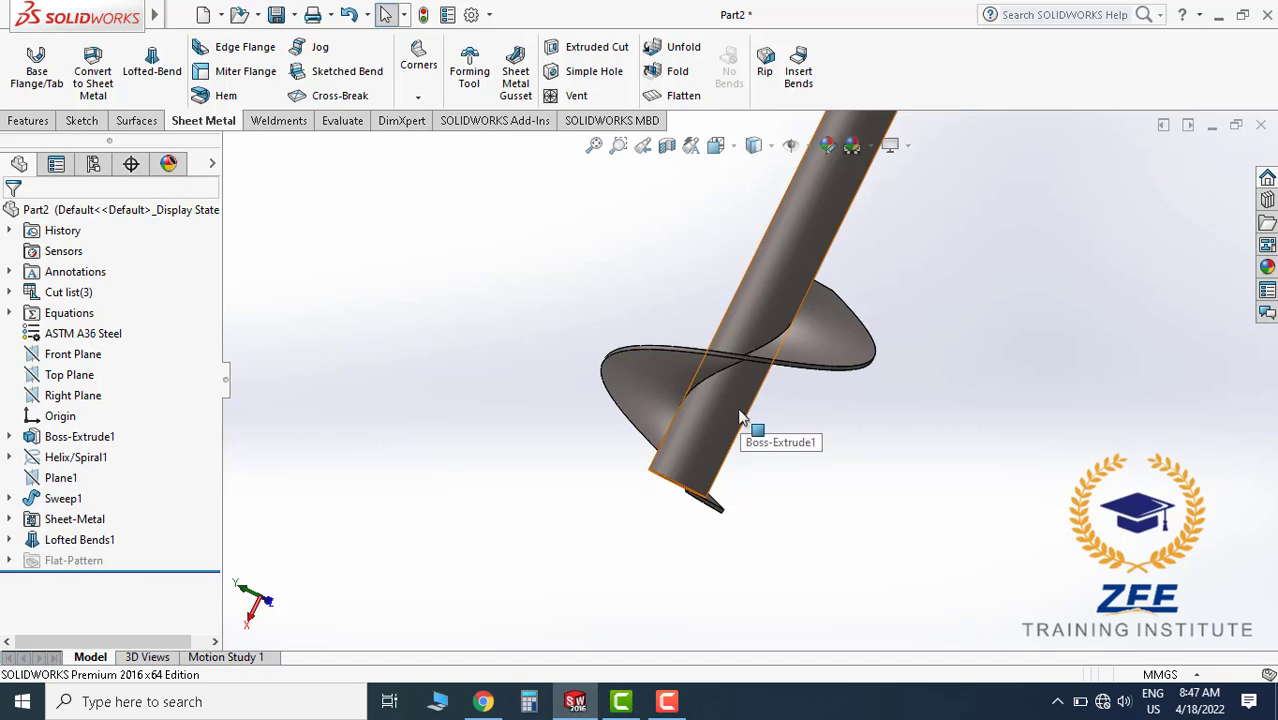
{"action": "mouse_move", "coordinate": [740, 417]}
{"action": "middle_mouse_down"}
{"action": "mouse_move", "coordinate": [759, 425]}
{"action": "mouse_move", "coordinate": [785, 402]}
{"action": "mouse_move", "coordinate": [740, 395]}
{"action": "mouse_move", "coordinate": [779, 396]}
{"action": "mouse_move", "coordinate": [722, 405]}
{"action": "mouse_move", "coordinate": [711, 420]}
{"action": "mouse_move", "coordinate": [790, 371]}
{"action": "mouse_move", "coordinate": [728, 380]}
{"action": "mouse_move", "coordinate": [715, 360]}
{"action": "middle_mouse_up"}
{"action": "left_click", "coordinate": [684, 96]}
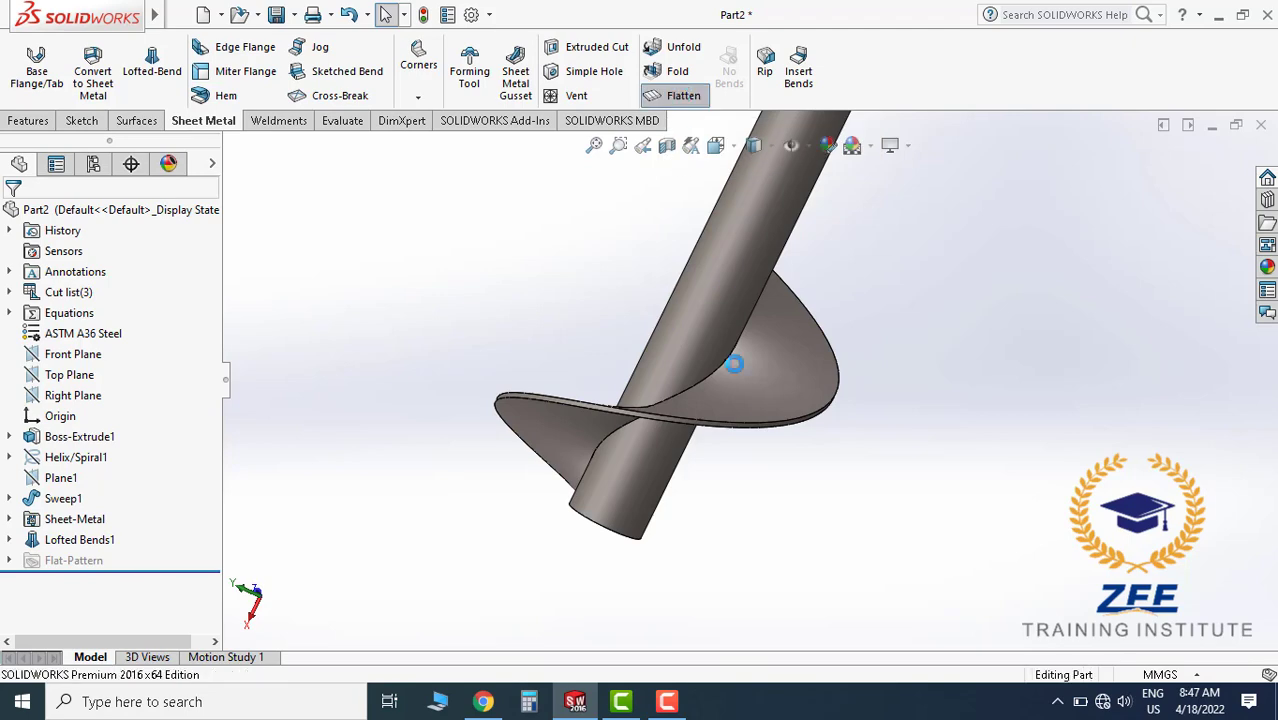
Start a DXF/DWG export of the face-on flat pattern, saving it to a Desktop folder.
{"action": "middle_click_drag", "start_coordinate": [738, 336], "coordinate": [613, 288]}
{"action": "right_click", "coordinate": [604, 265]}
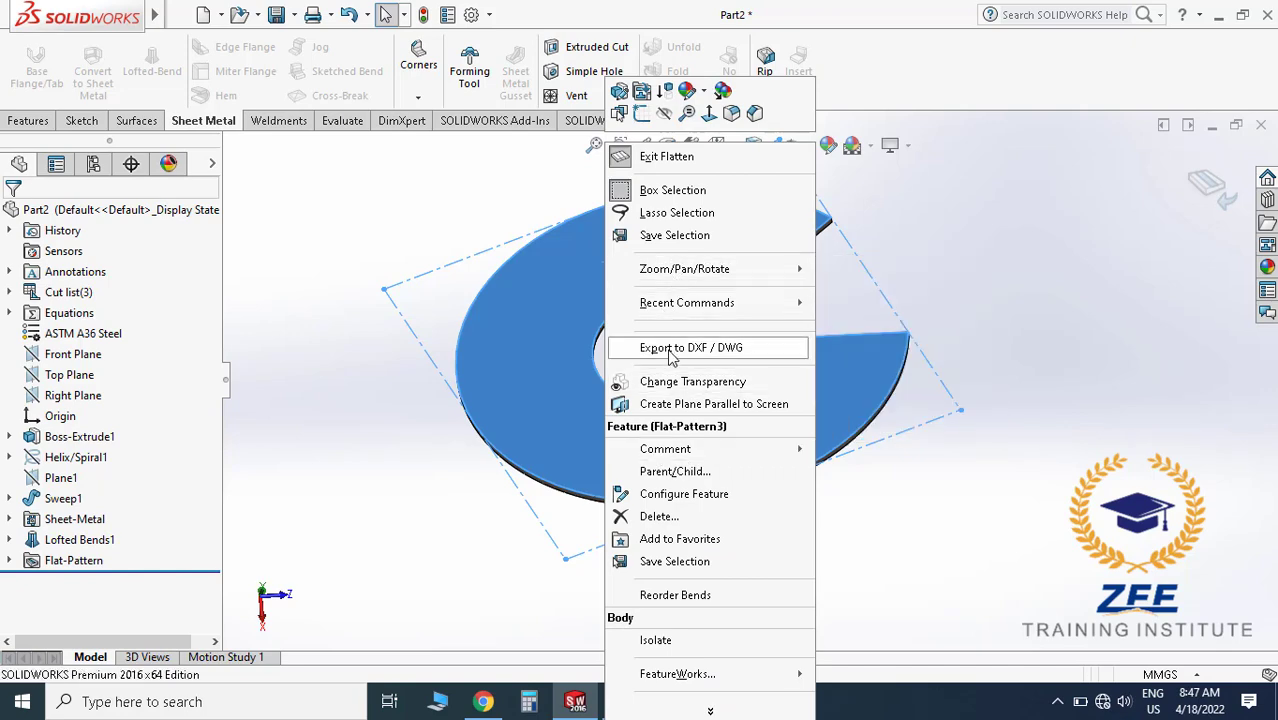
{"action": "left_click", "coordinate": [676, 348]}
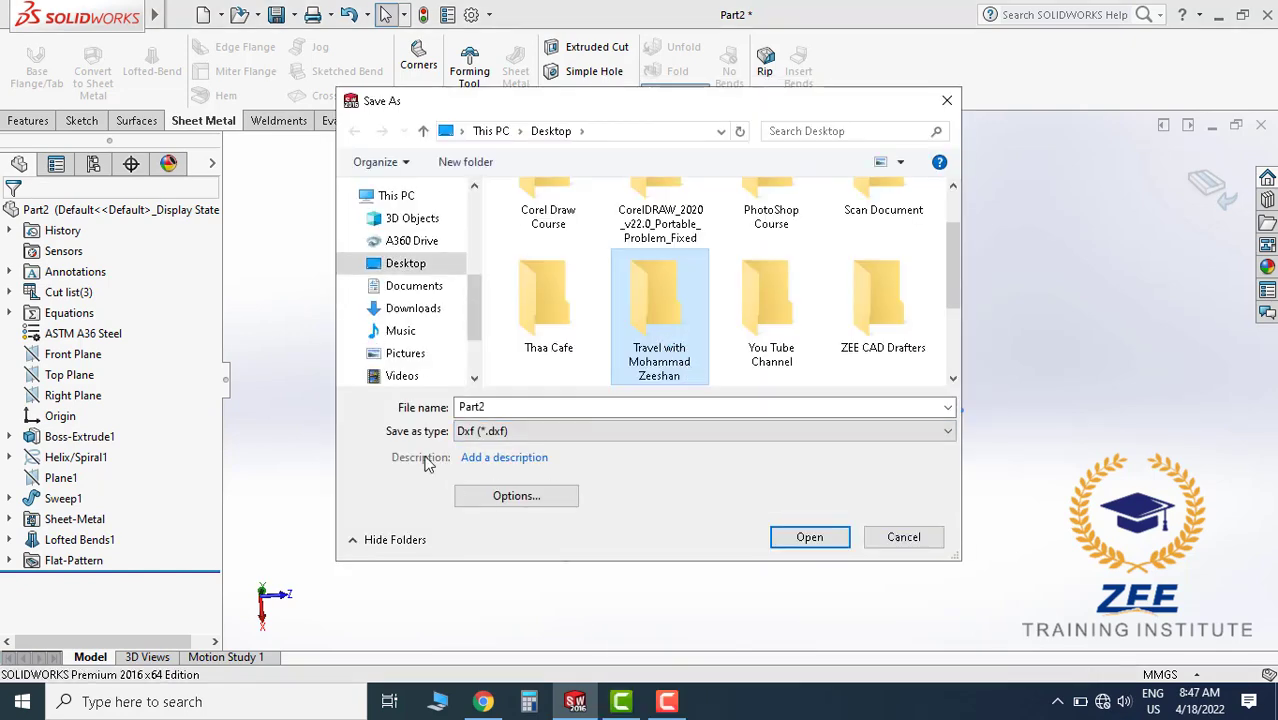
{"action": "left_click_drag", "start_coordinate": [477, 304], "coordinate": [472, 202]}
{"action": "left_click", "coordinate": [400, 227]}
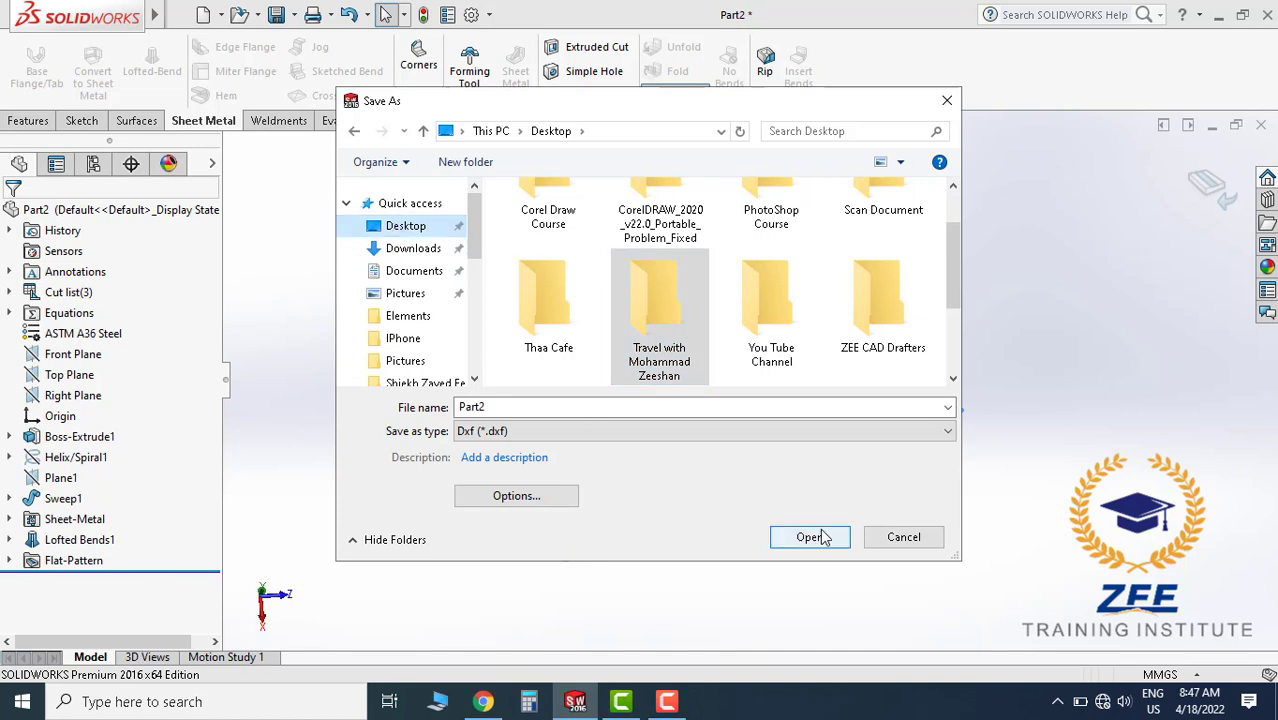
{"action": "left_click", "coordinate": [810, 537]}
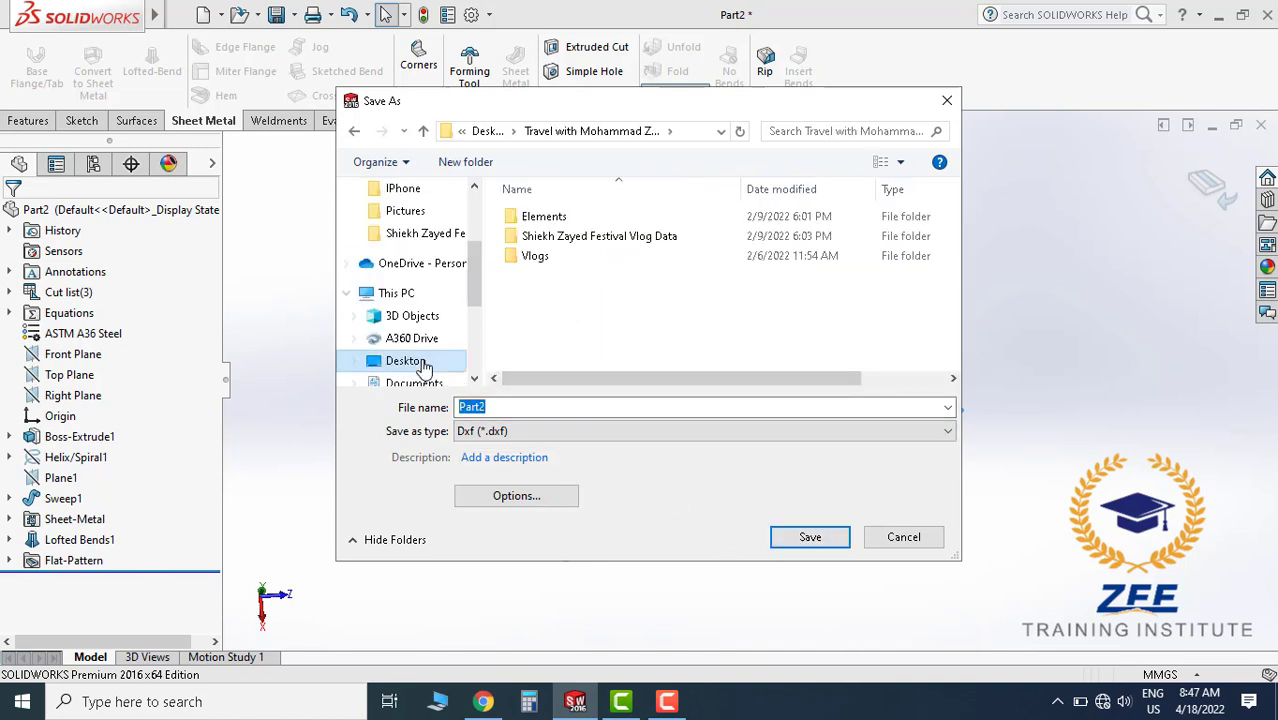
{"action": "left_click", "coordinate": [790, 542]}
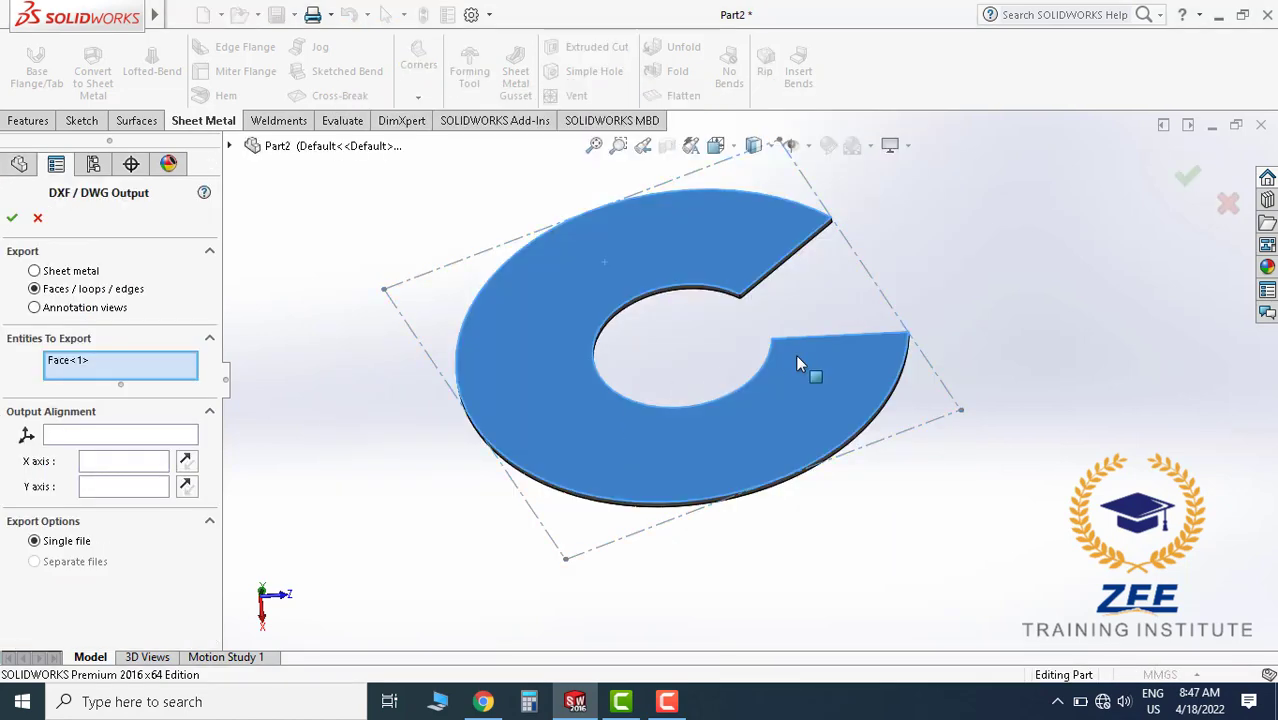
Confirm the output settings, cancel the cleanup preview without saving, and close the DXF/DWG export.
{"action": "left_click", "coordinate": [12, 219]}
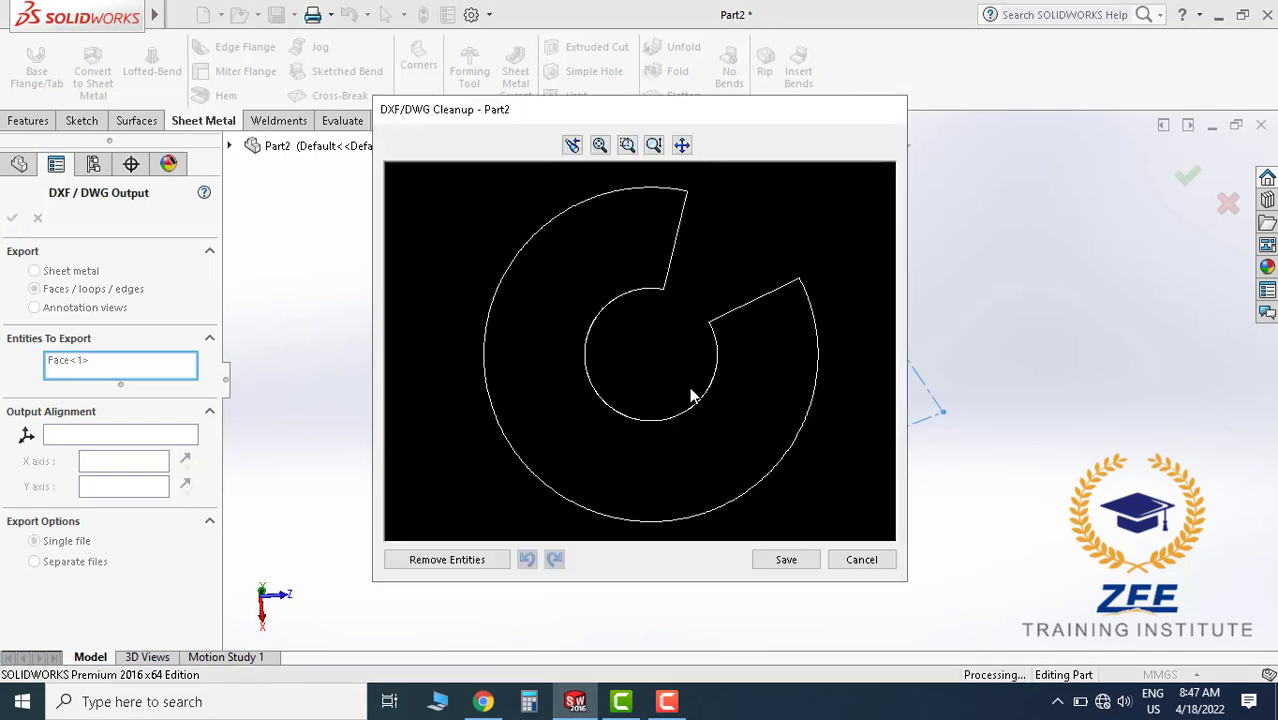
{"action": "scroll", "coordinate": [596, 385], "scroll_direction": "down", "scroll_amount": 1}
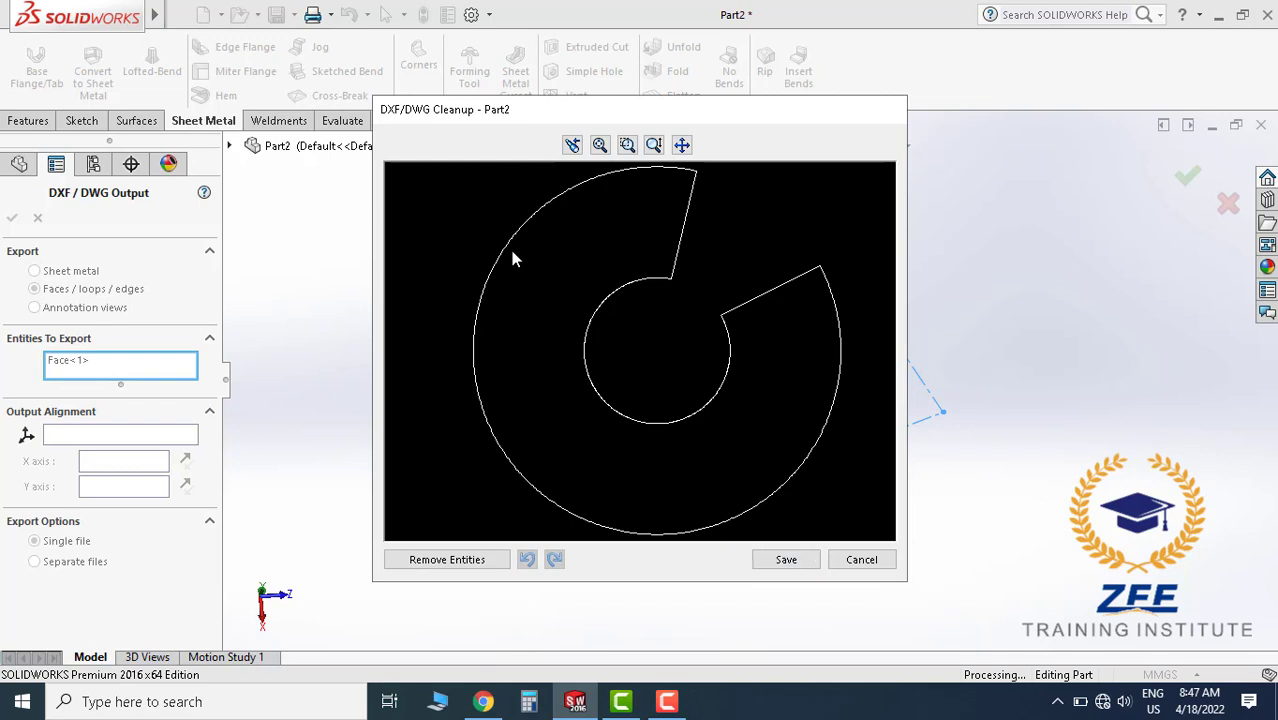
{"action": "left_click", "coordinate": [858, 561]}
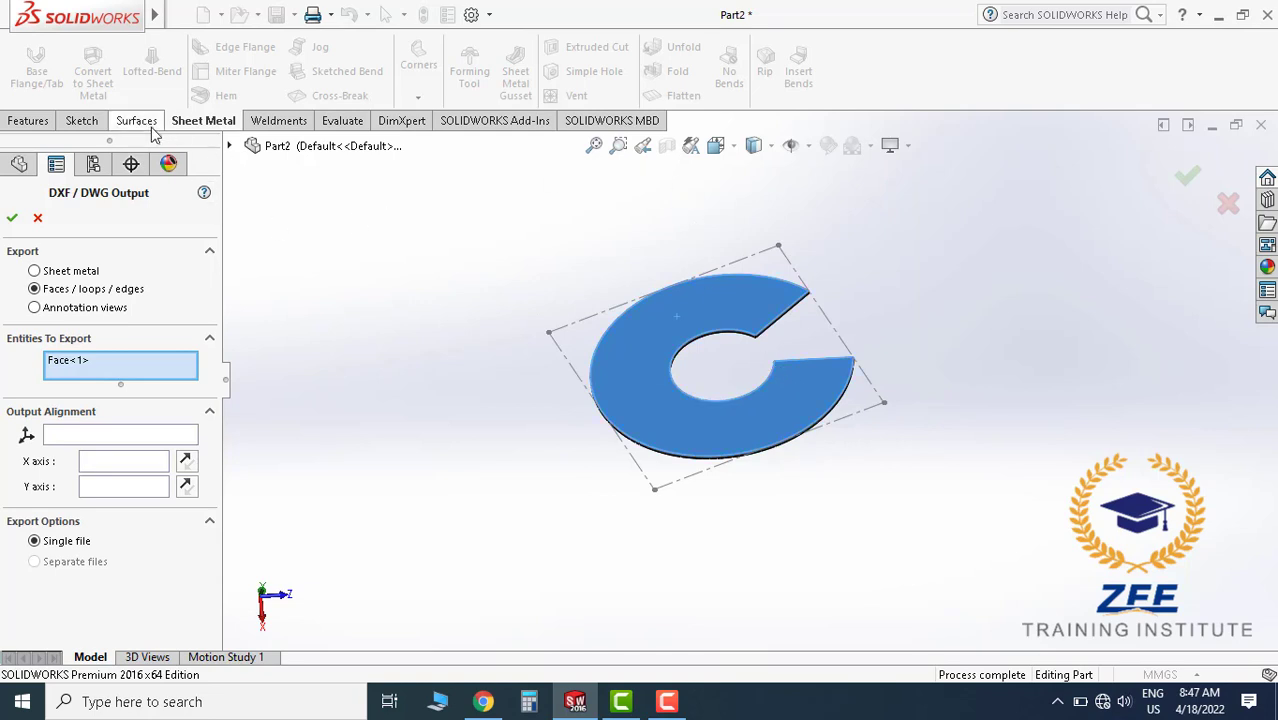
{"action": "left_click", "coordinate": [12, 217]}
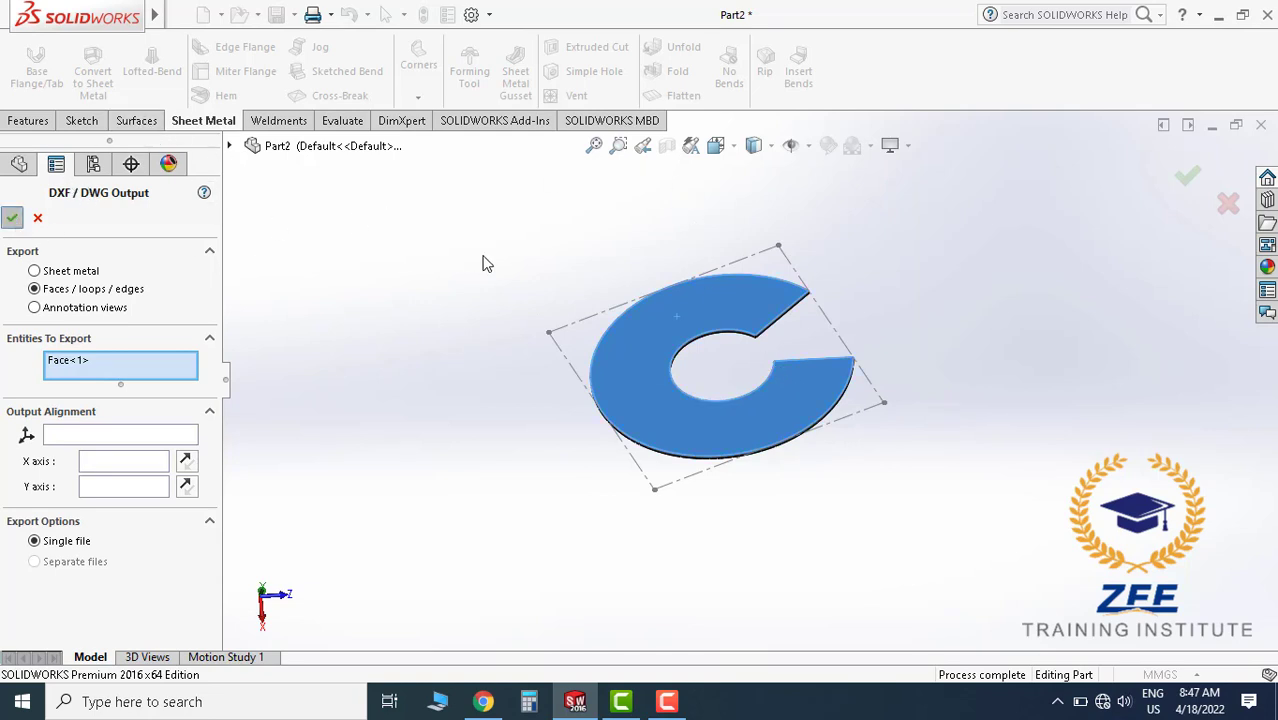
{"action": "left_click", "coordinate": [862, 559]}
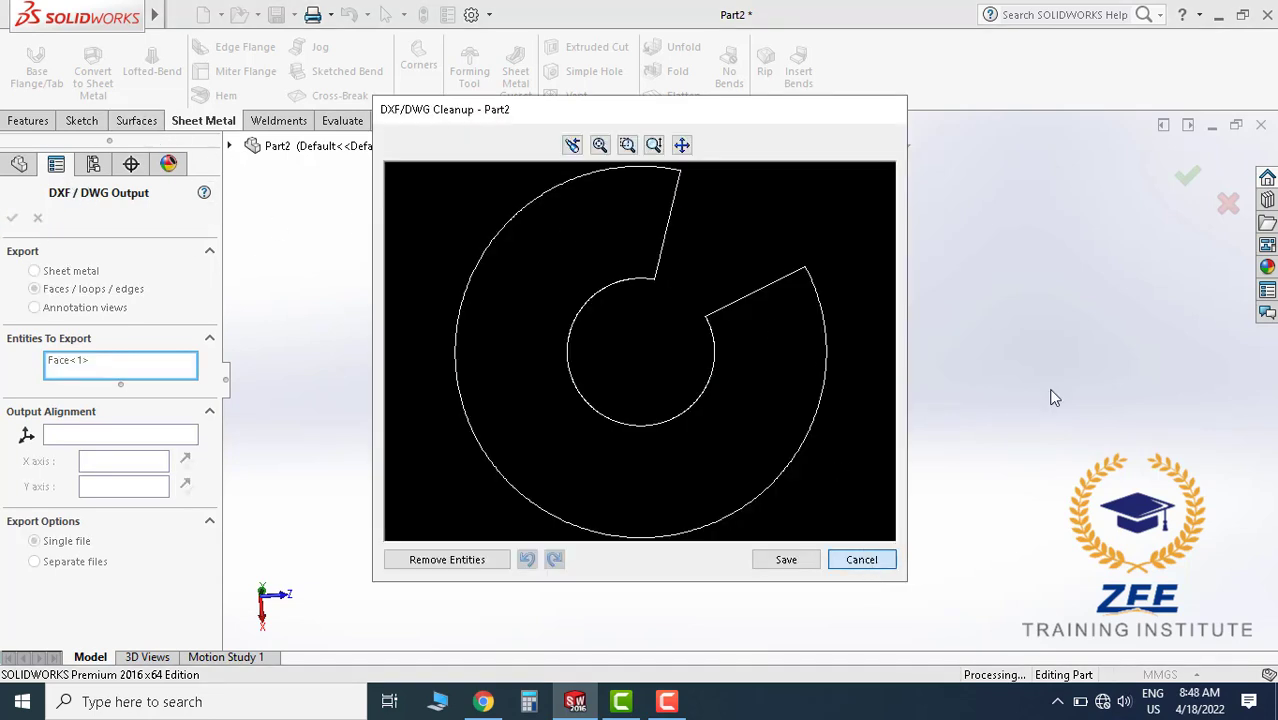
{"action": "left_click", "coordinate": [1226, 202]}
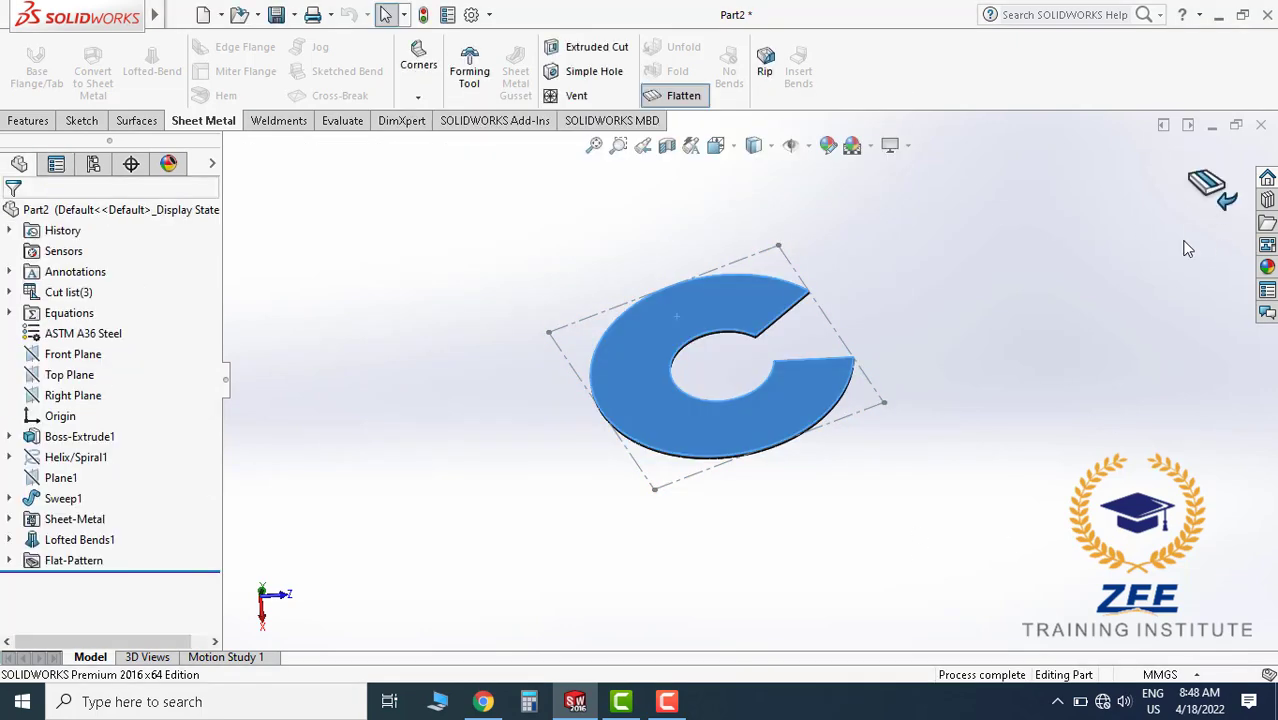
Turn off Flatten so the flight refolds into its helix around the pipe.
{"action": "left_click", "coordinate": [688, 100]}
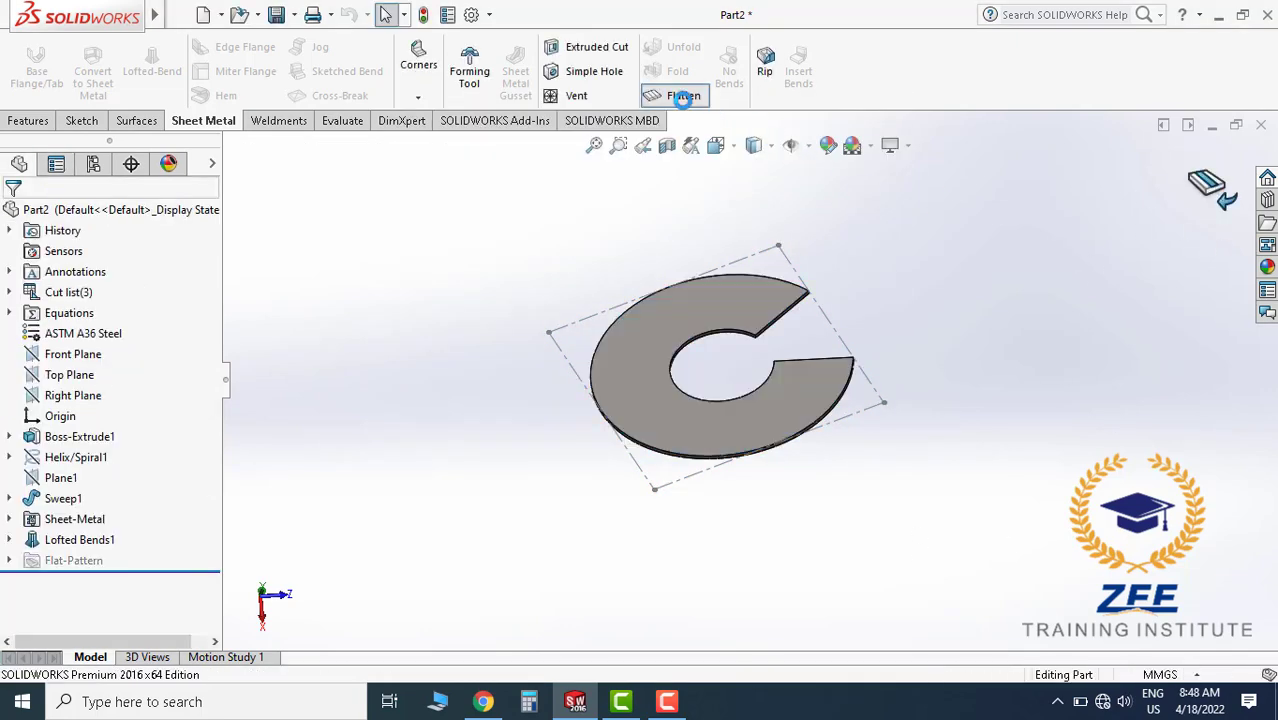
{"action": "middle_click_drag", "start_coordinate": [873, 397], "coordinate": [679, 470]}
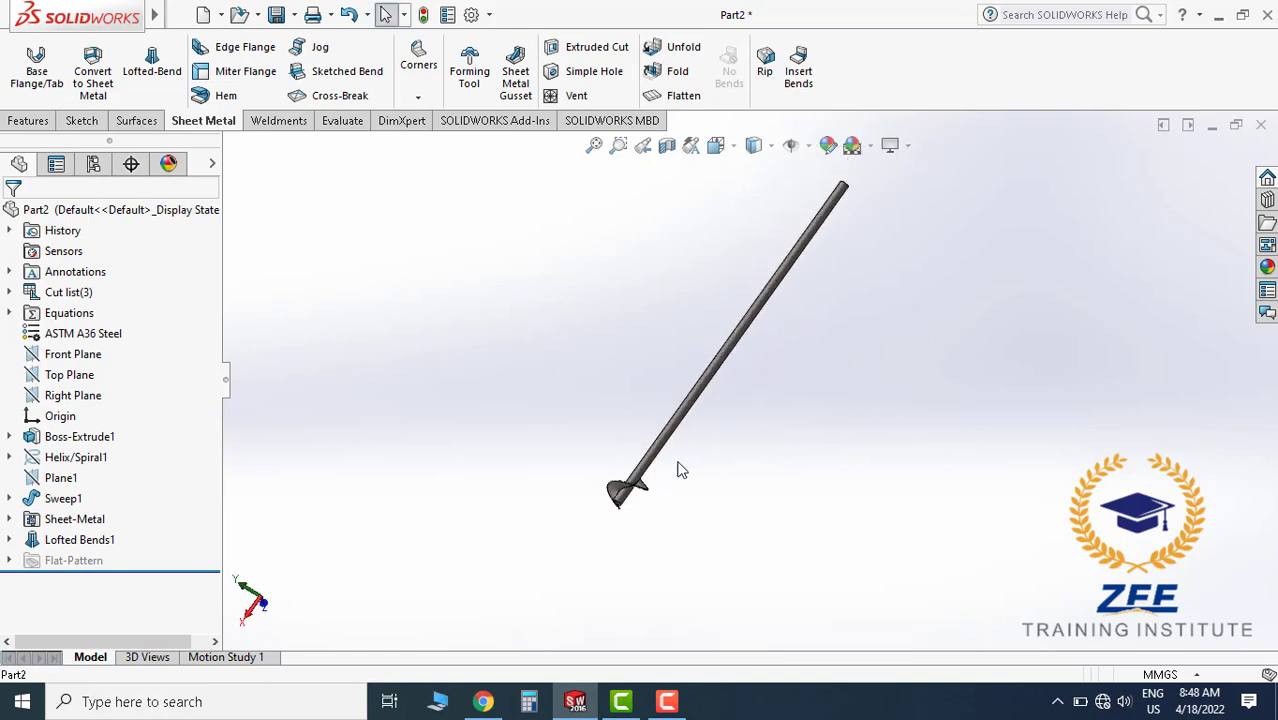
{"action": "scroll", "coordinate": [628, 486], "scroll_direction": "down", "scroll_amount": 5}
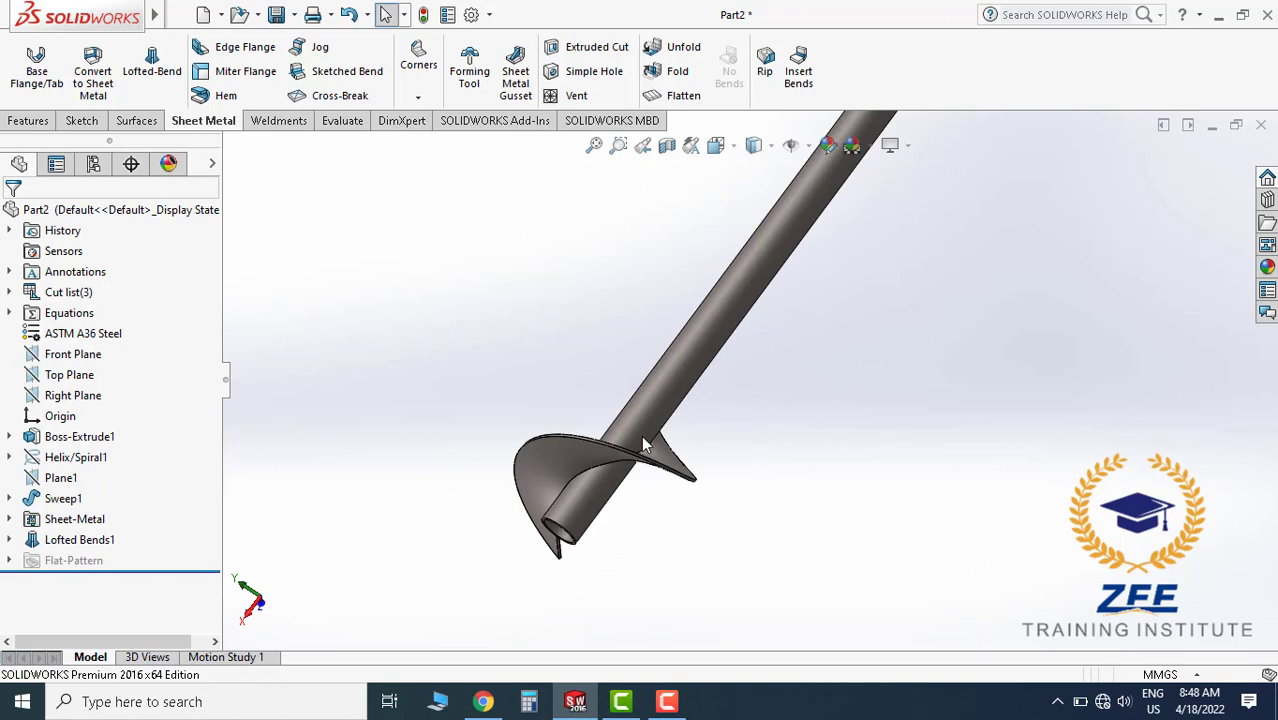
Turn on View Temporary Axes to show the pipe's centre axis, then bring up the Features tools.
{"action": "scroll", "coordinate": [700, 395], "scroll_direction": "up", "scroll_amount": 2}
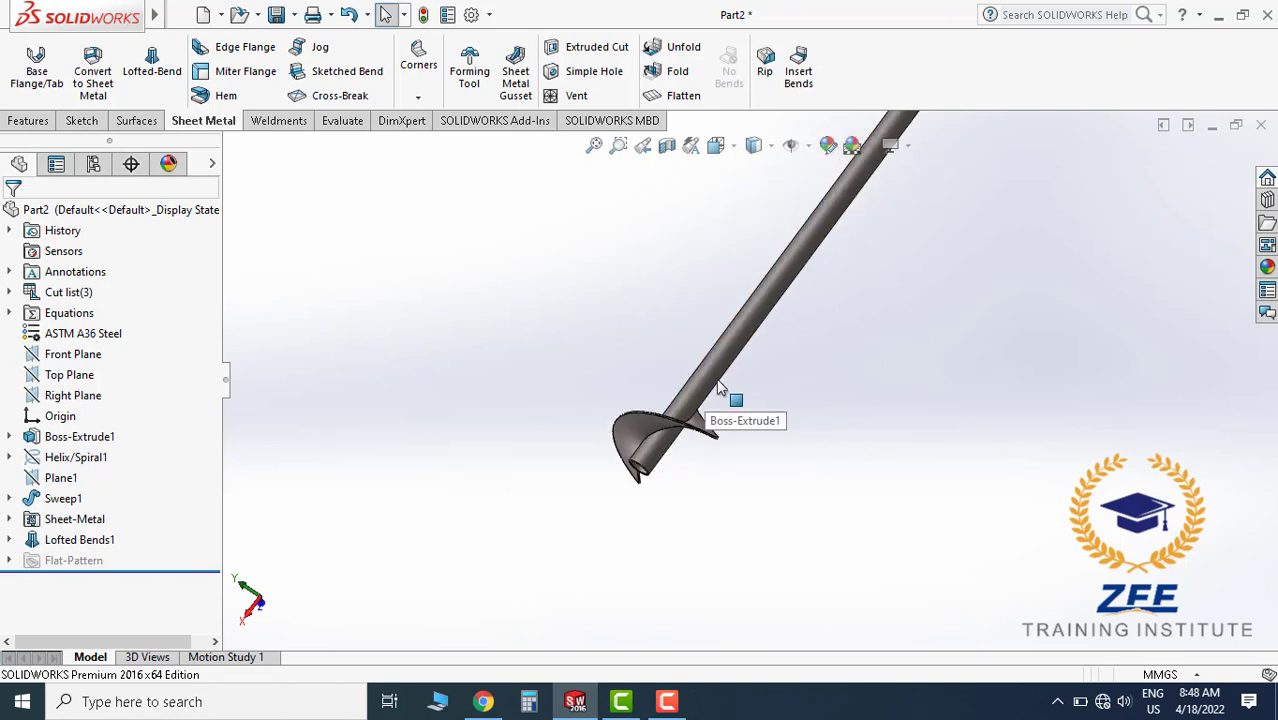
{"action": "middle_click_drag", "start_coordinate": [716, 378], "coordinate": [745, 377]}
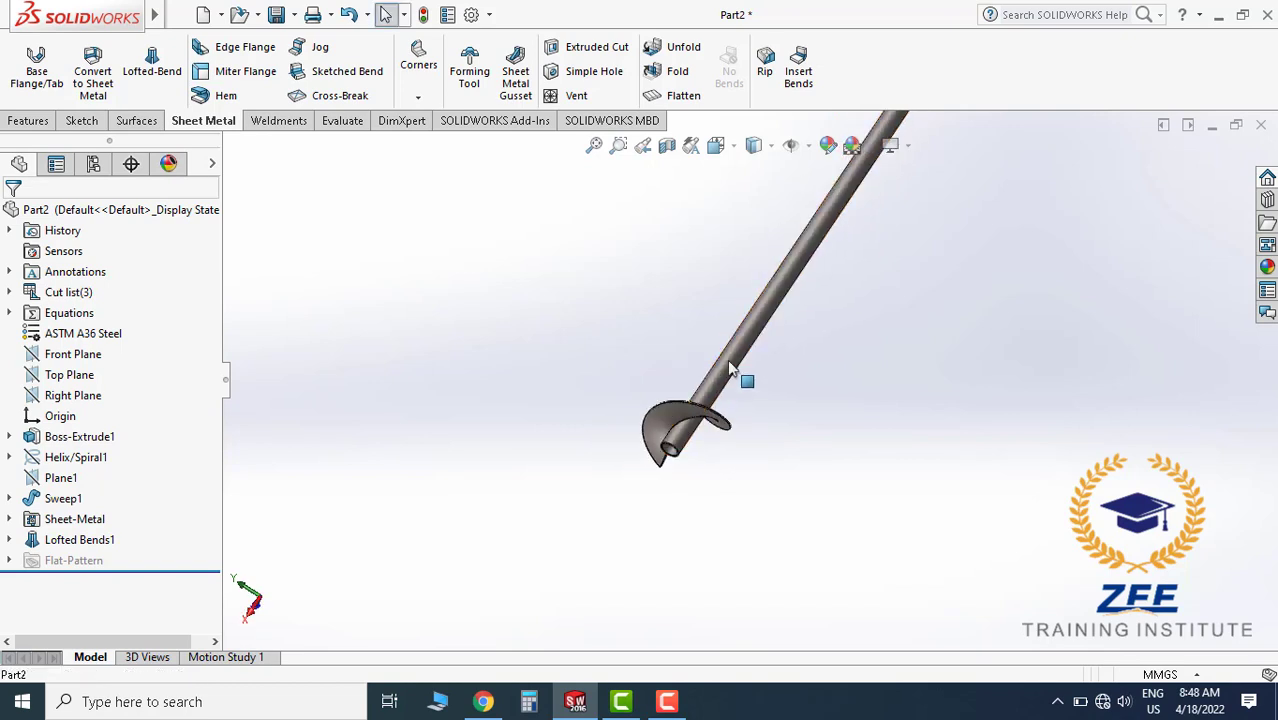
{"action": "left_click", "coordinate": [809, 148]}
{"action": "left_click", "coordinate": [818, 198]}
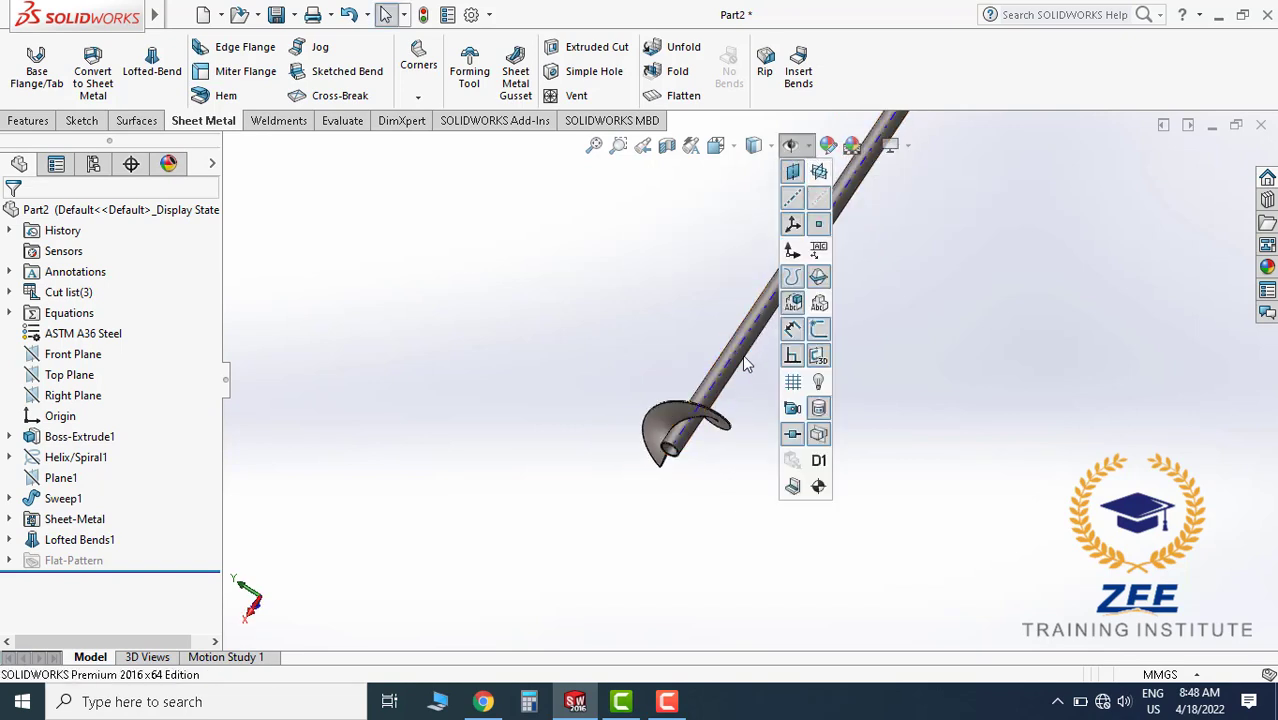
{"action": "scroll", "coordinate": [690, 415], "scroll_direction": "down", "scroll_amount": 5}
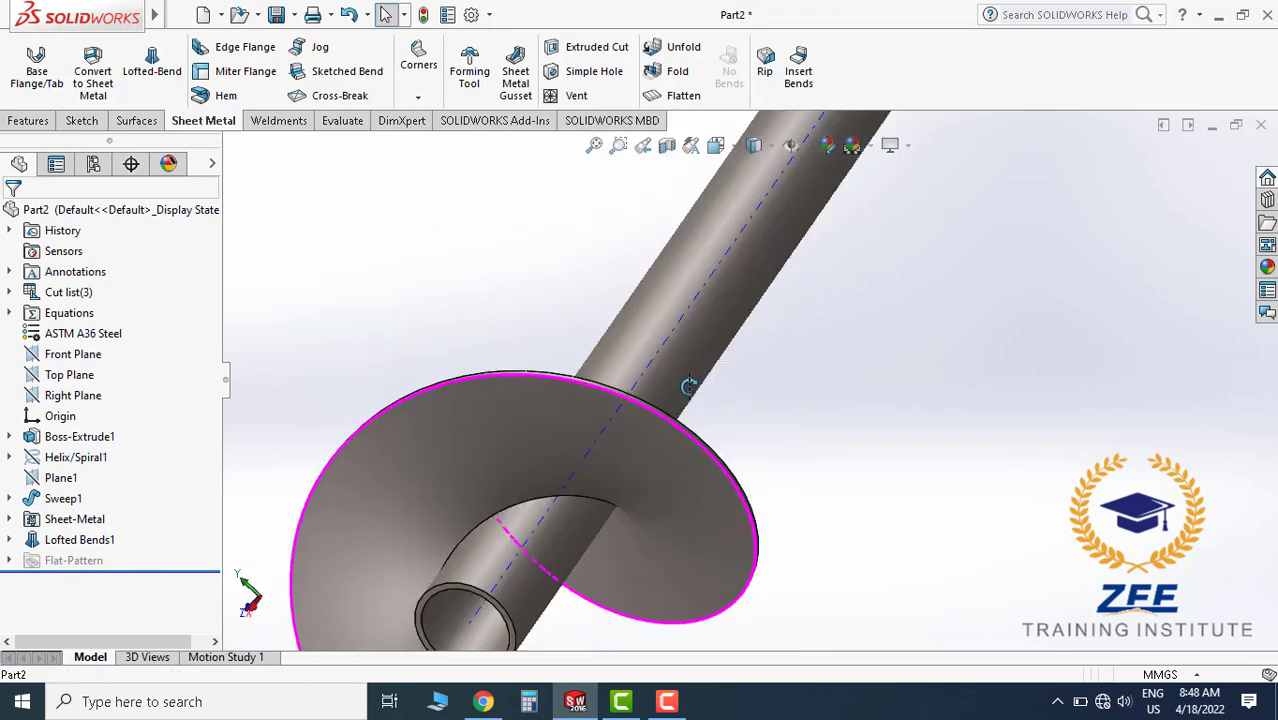
{"action": "scroll", "coordinate": [750, 375], "scroll_direction": "up", "scroll_amount": 5}
{"action": "scroll", "coordinate": [748, 370], "scroll_direction": "down", "scroll_amount": 3}
{"action": "scroll", "coordinate": [750, 372], "scroll_direction": "up", "scroll_amount": 1}
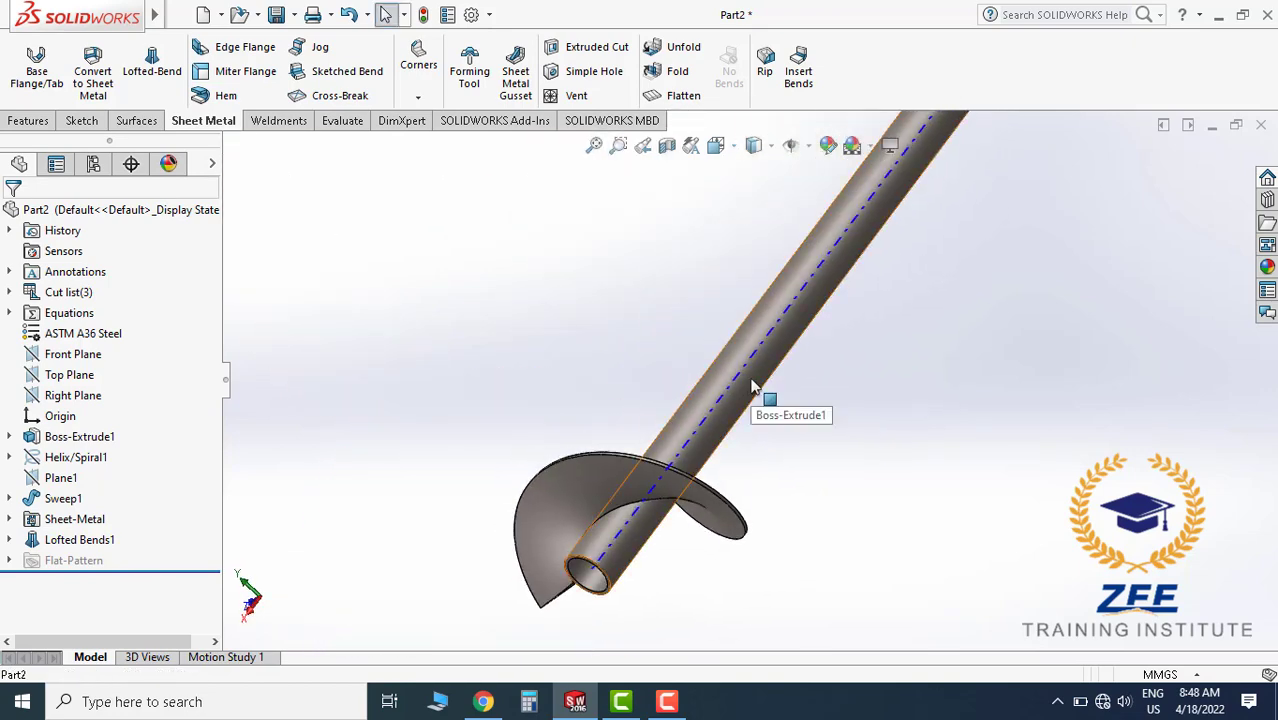
{"action": "scroll", "coordinate": [755, 388], "scroll_direction": "up", "scroll_amount": 2}
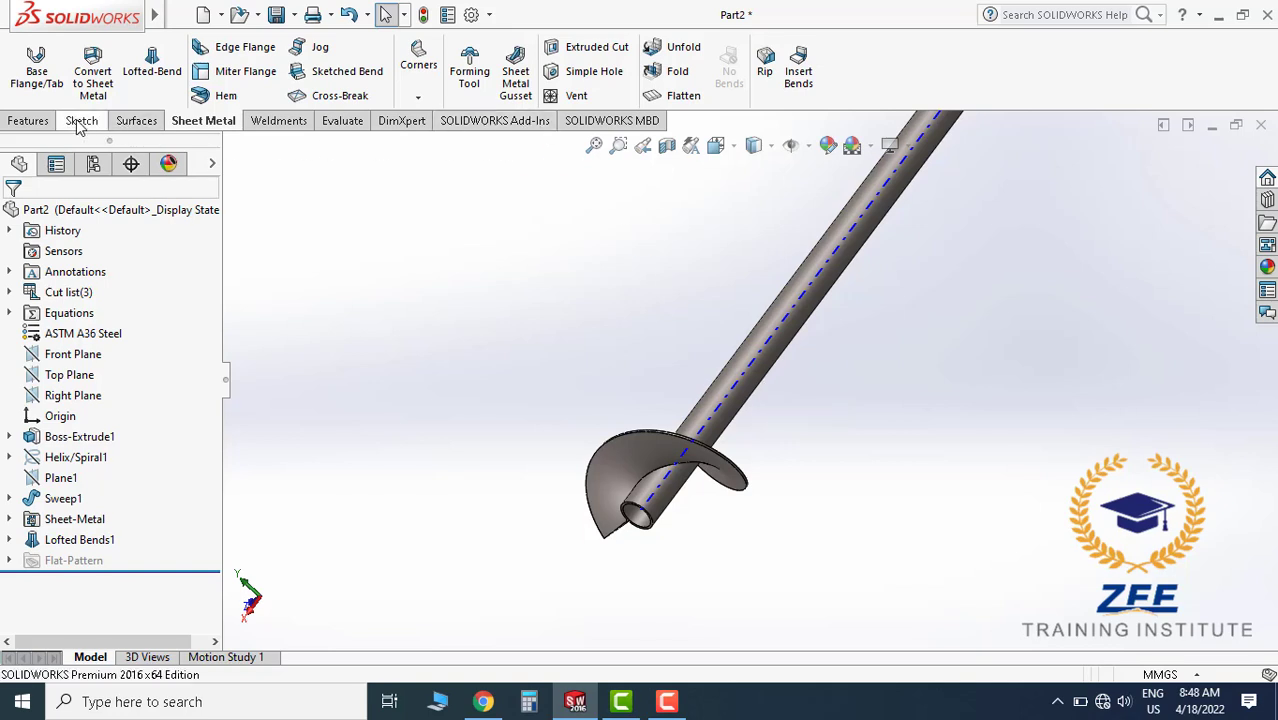
{"action": "left_click", "coordinate": [44, 121]}
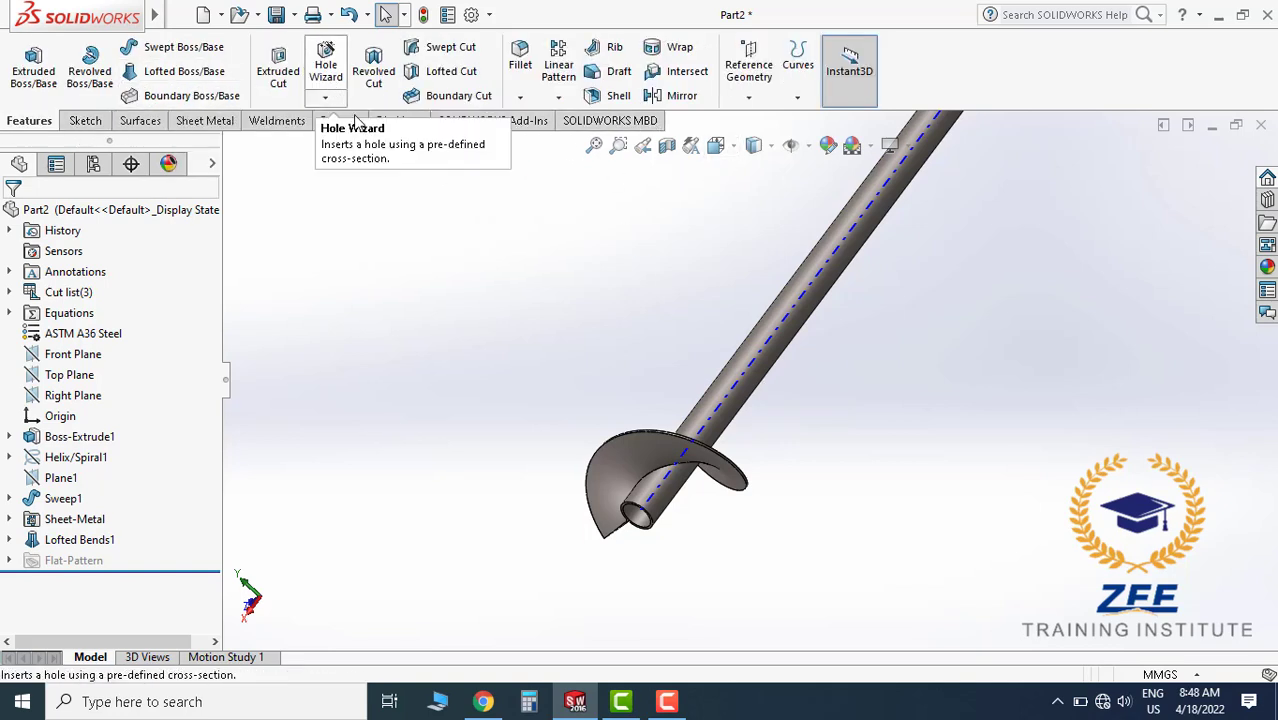
Start a Linear Pattern along the shaft axis, patterning the Lofted Bends1 flight body.
{"action": "left_click", "coordinate": [558, 97]}
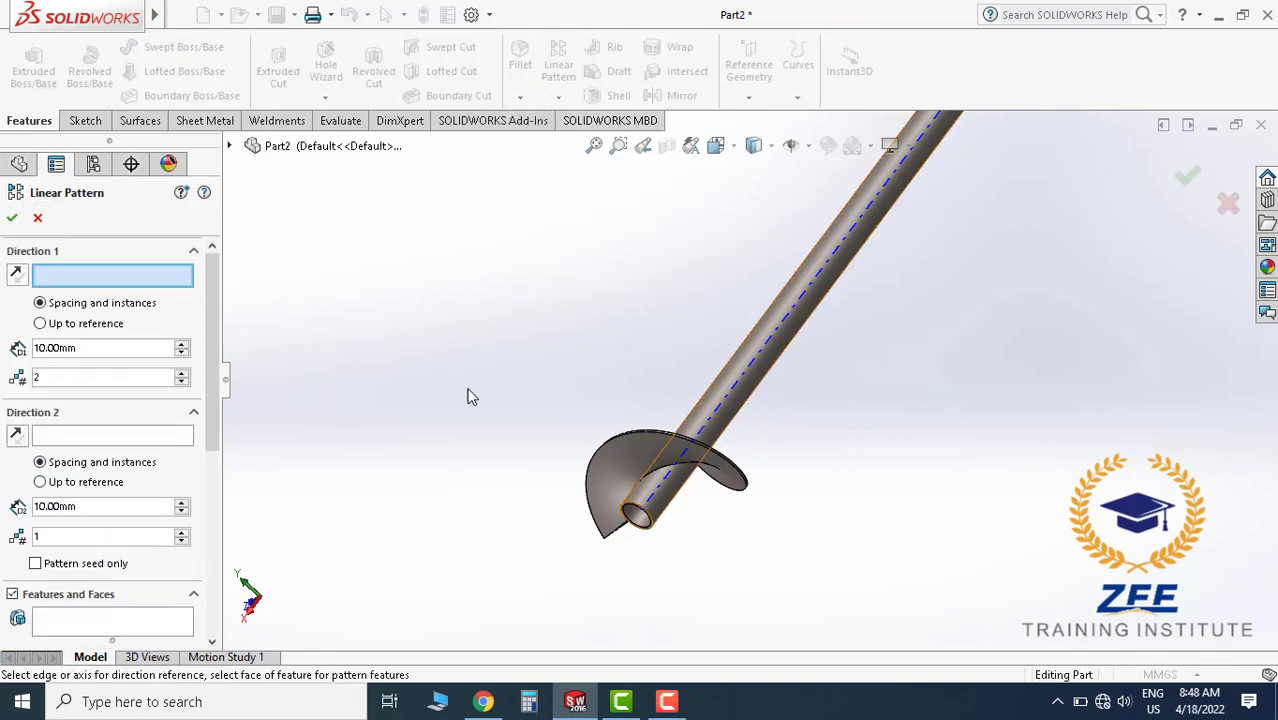
{"action": "left_click", "coordinate": [736, 421]}
{"action": "scroll", "coordinate": [782, 515], "scroll_direction": "down", "scroll_amount": 5}
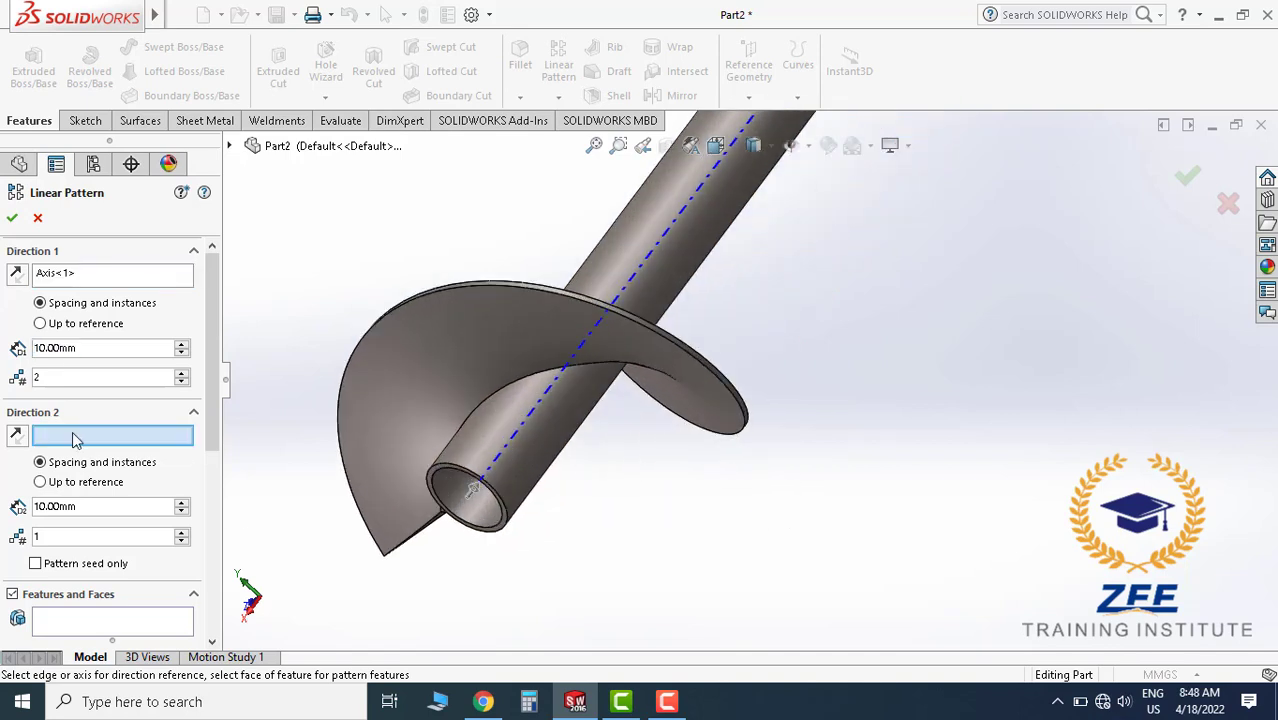
{"action": "scroll", "coordinate": [226, 455], "scroll_direction": "down", "scroll_amount": 5}
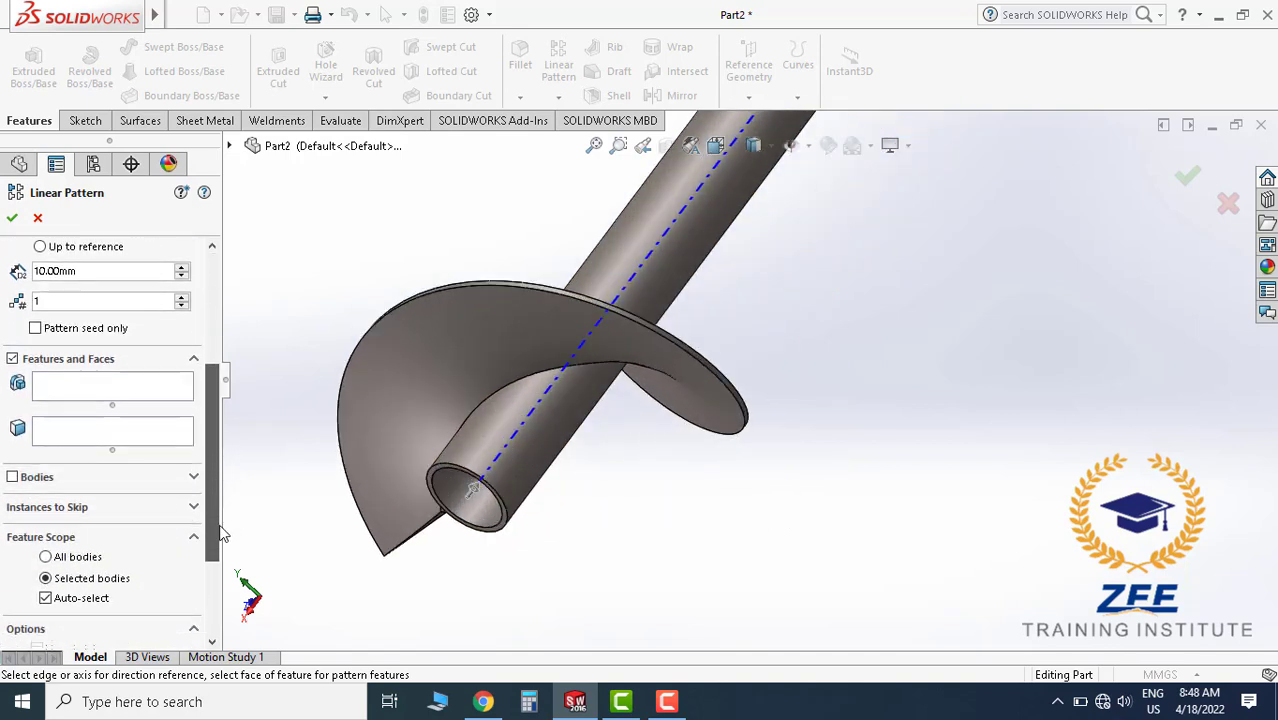
{"action": "scroll", "coordinate": [211, 559], "scroll_direction": "down", "scroll_amount": 1}
{"action": "left_click", "coordinate": [42, 394]}
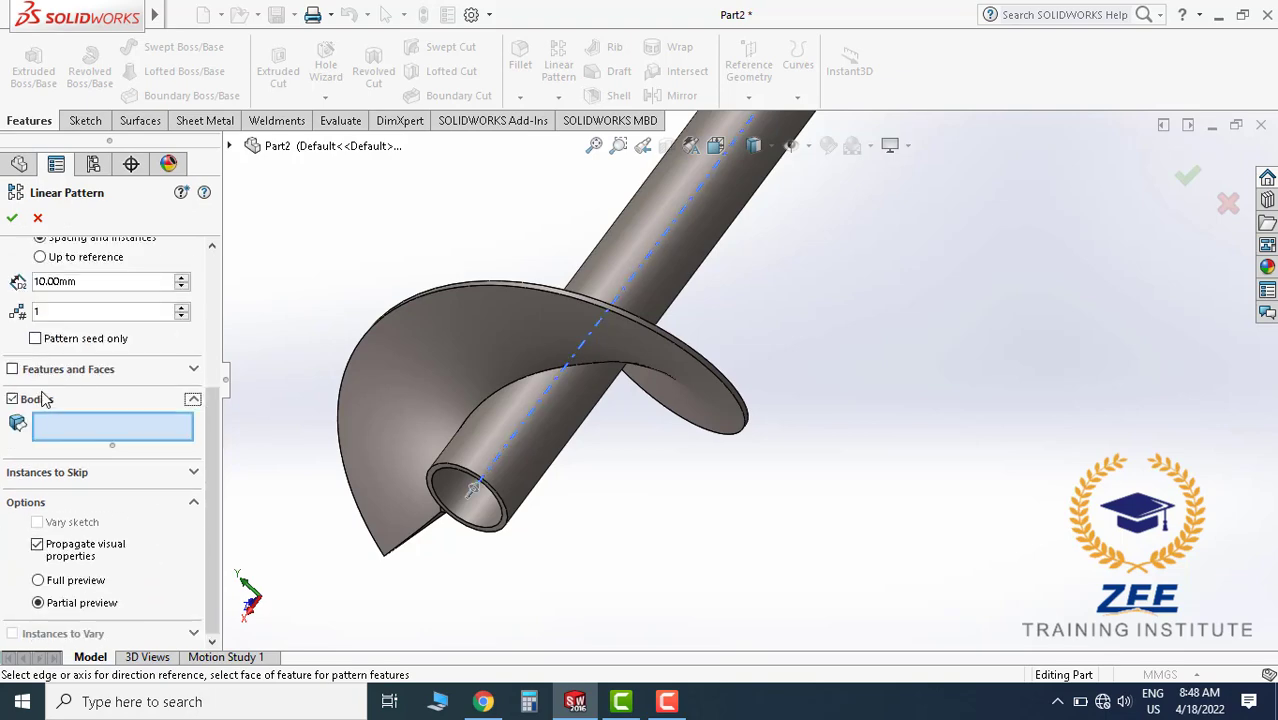
{"action": "left_click", "coordinate": [425, 366]}
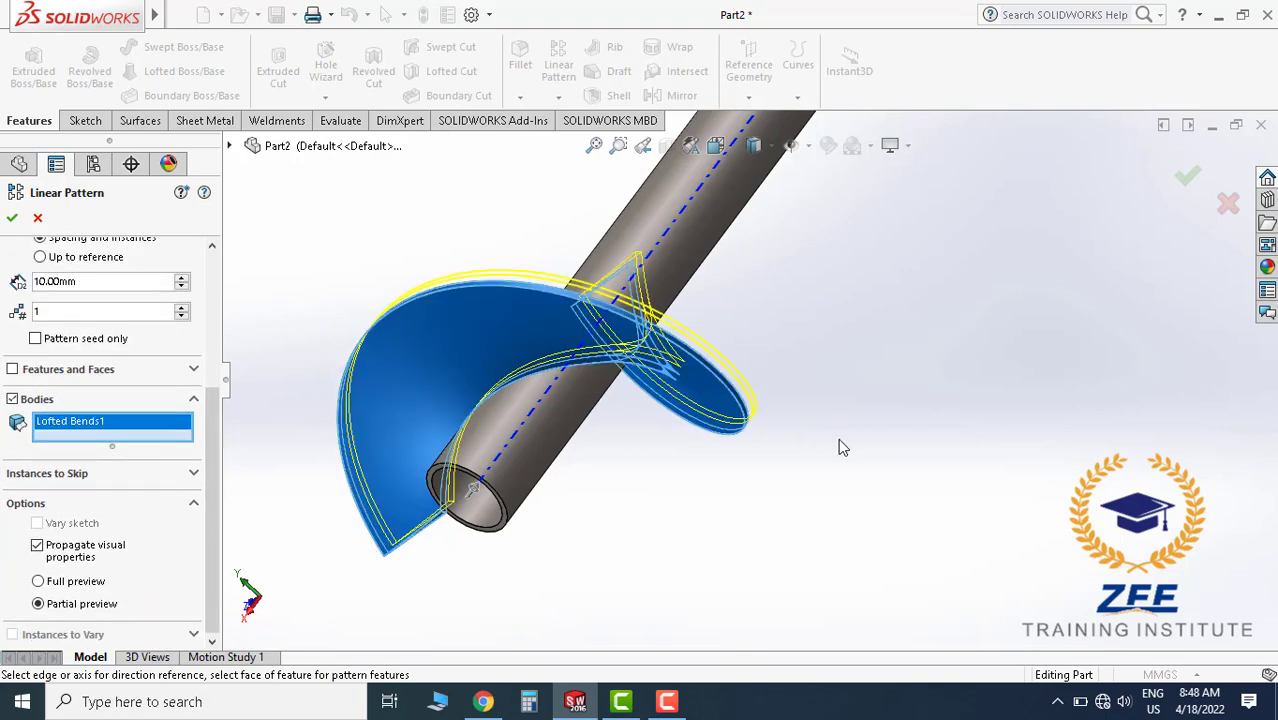
{"action": "left_click_drag", "start_coordinate": [211, 443], "coordinate": [222, 285]}
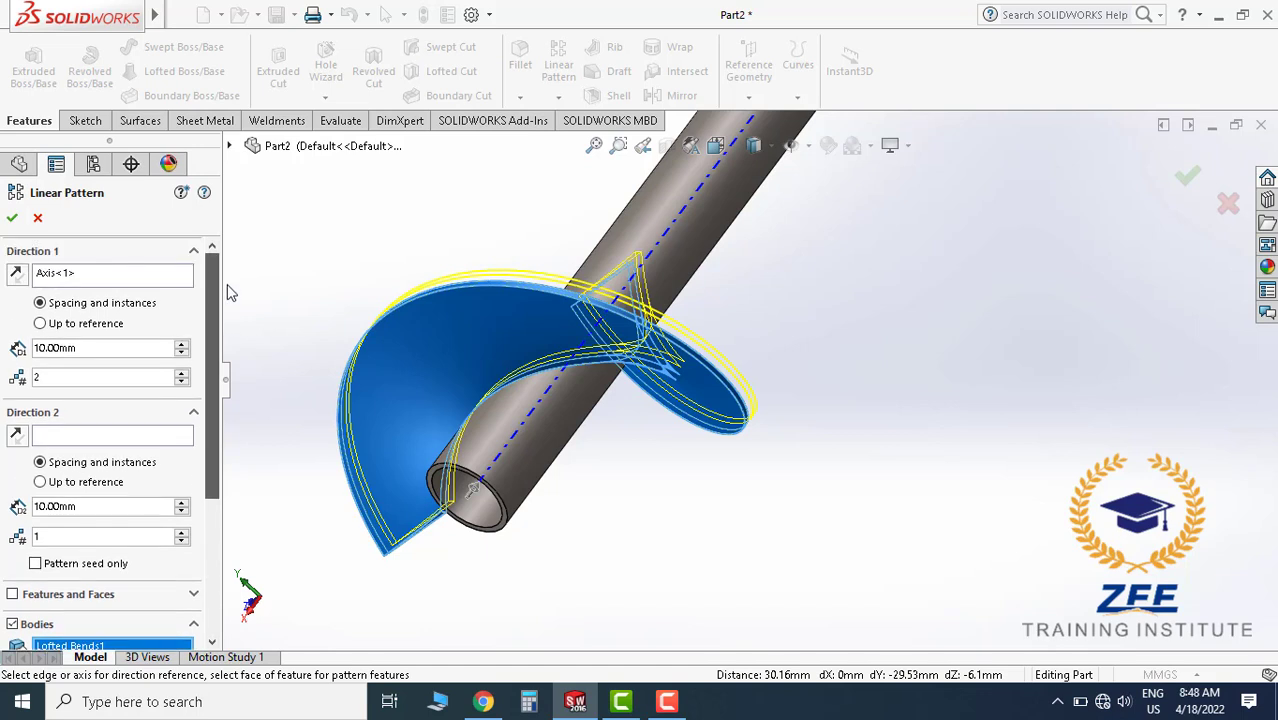
Set the pattern spacing to 232.30 mm and check the preview.
{"action": "double_click", "coordinate": [95, 350]}
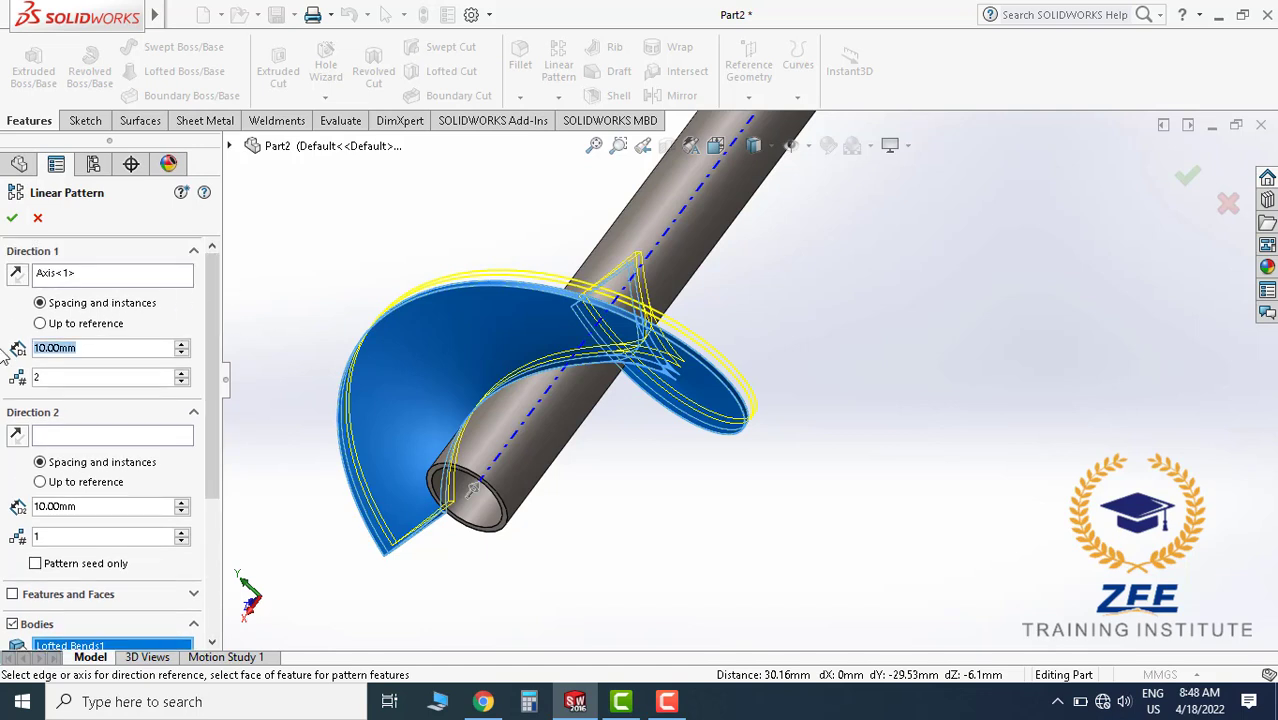
{"action": "type", "text": "2"}
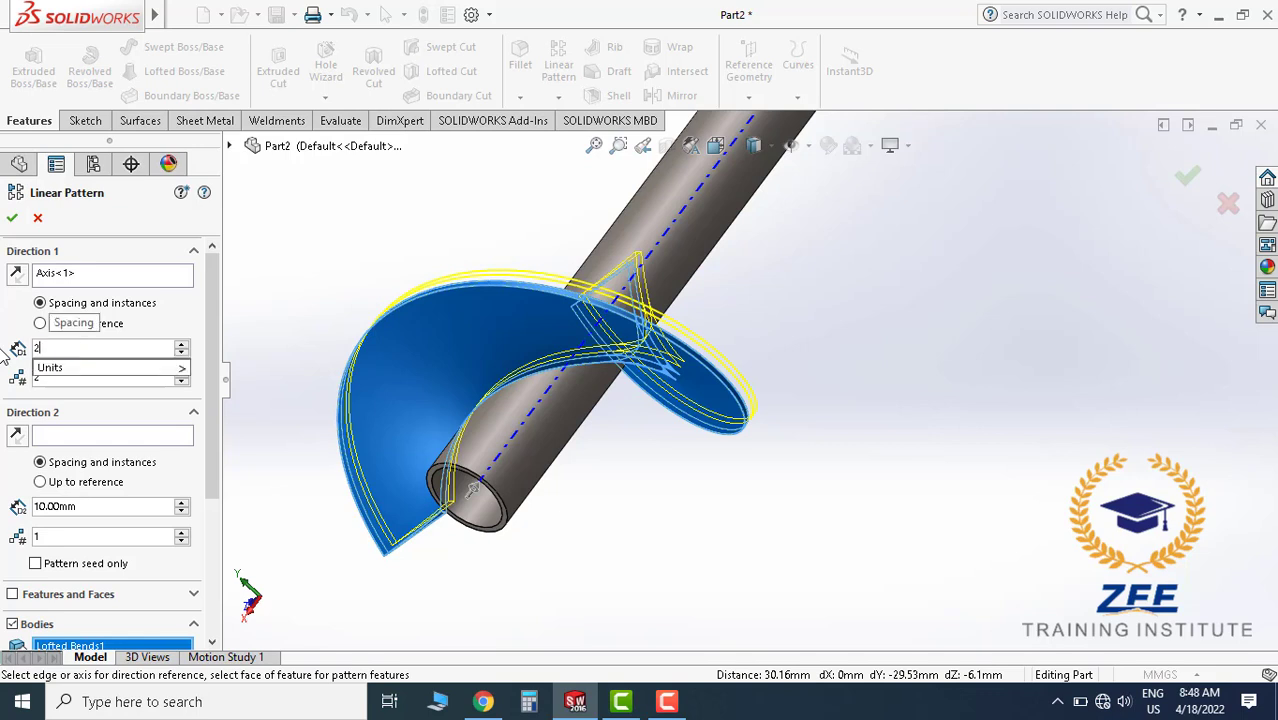
{"action": "type", "text": "32."}
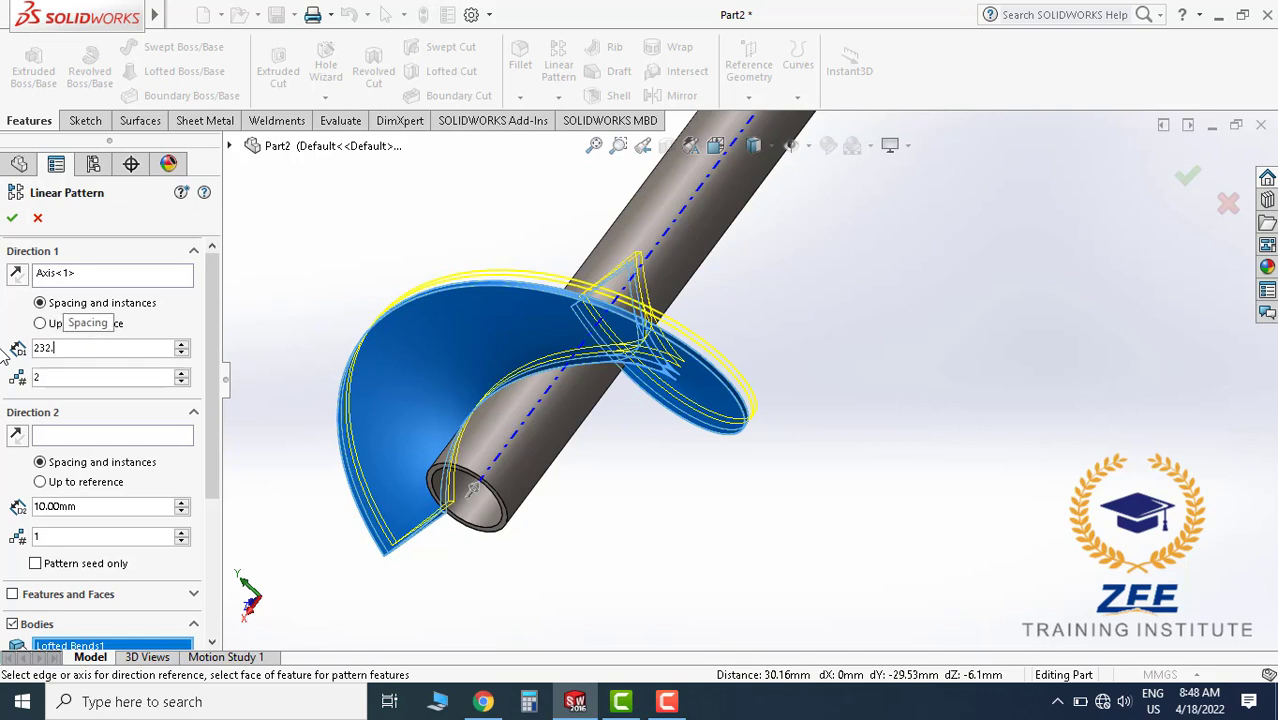
{"action": "type", "text": "30"}
{"action": "key", "text": "Return"}
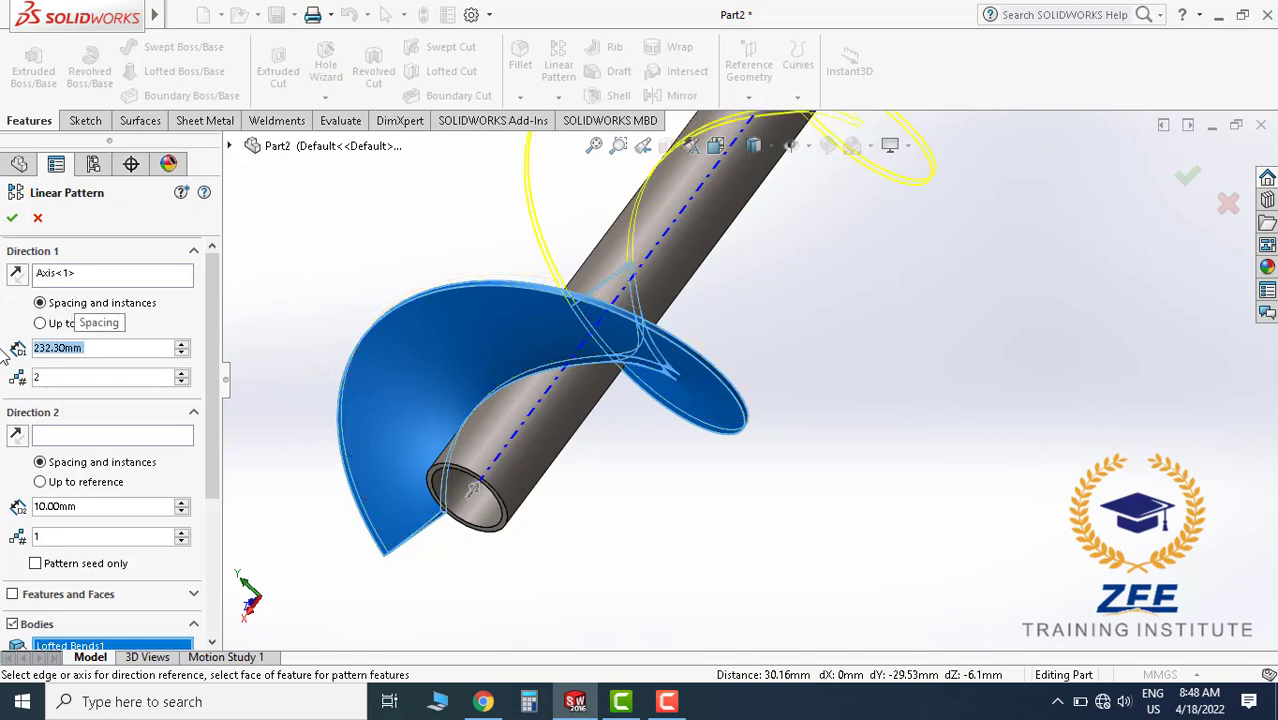
{"action": "scroll", "coordinate": [876, 400], "scroll_direction": "up", "scroll_amount": 5}
{"action": "scroll", "coordinate": [862, 371], "scroll_direction": "down", "scroll_amount": 4}
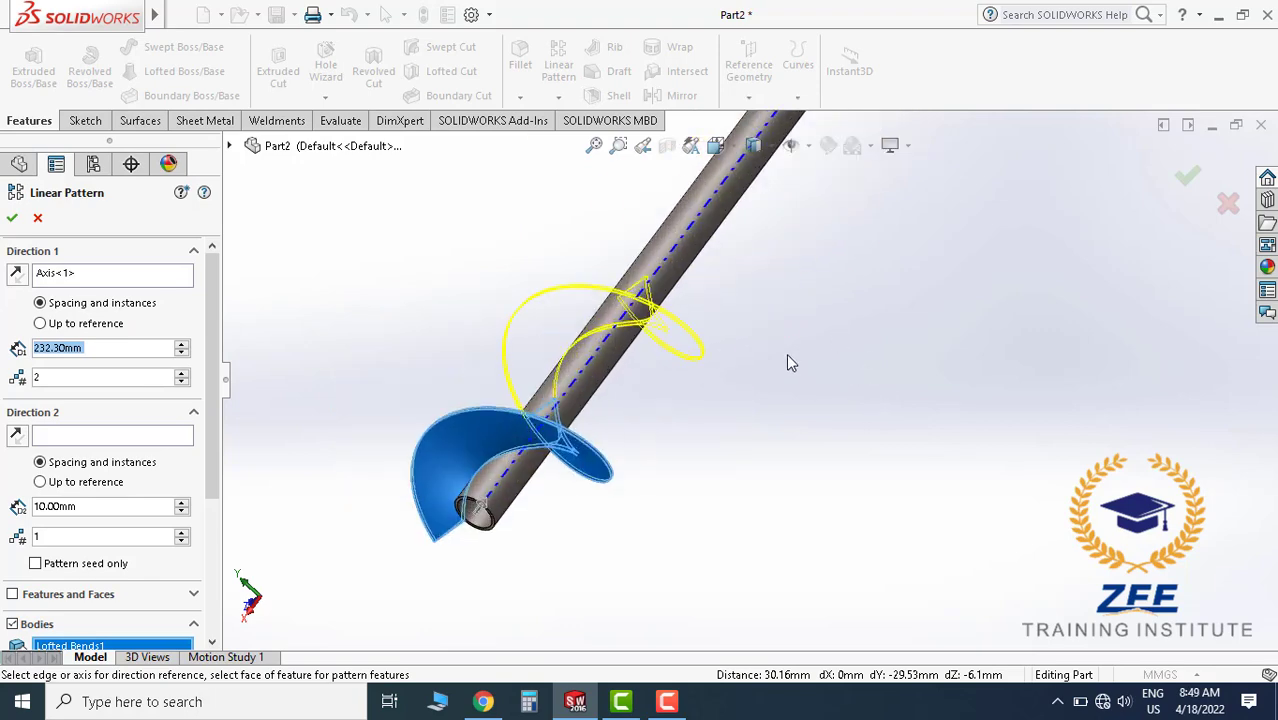
{"action": "middle_click_drag", "start_coordinate": [786, 353], "coordinate": [771, 418]}
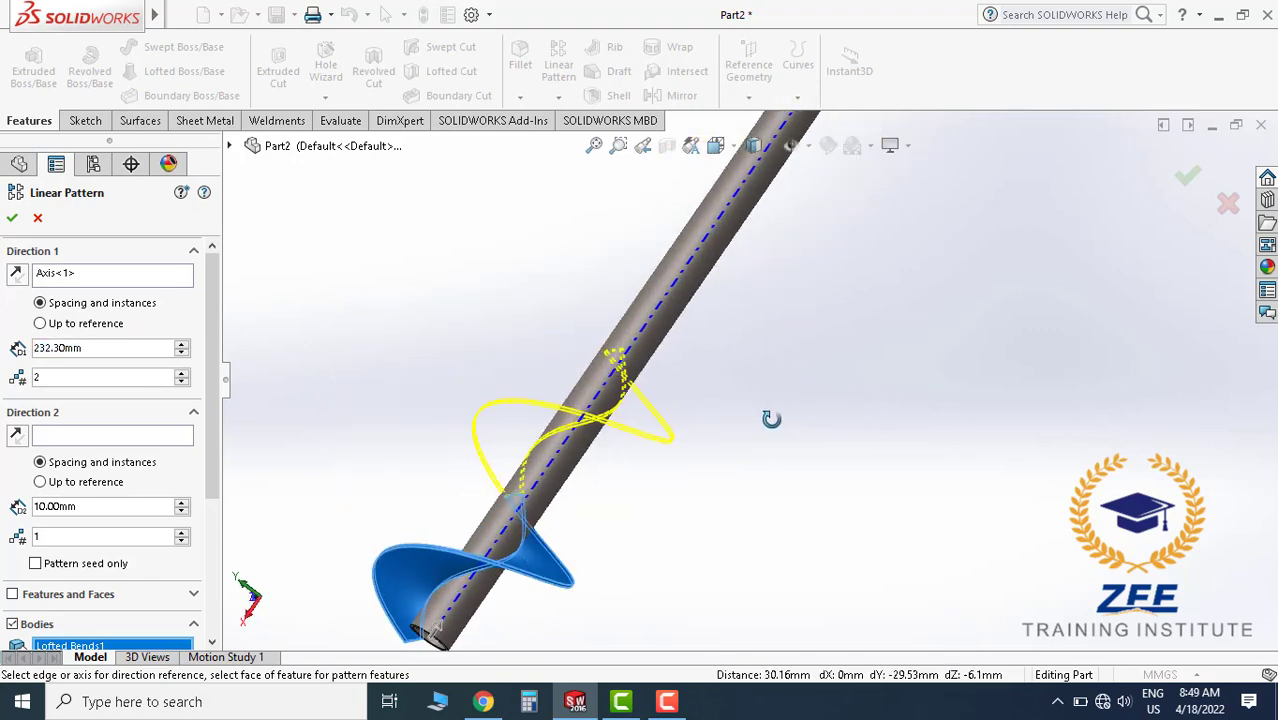
Set the pattern to 11 instances and accept the linear pattern.
{"action": "left_click", "coordinate": [181, 373]}
{"action": "left_click", "coordinate": [181, 373]}
{"action": "left_click", "coordinate": [181, 373]}
{"action": "left_click", "coordinate": [181, 373]}
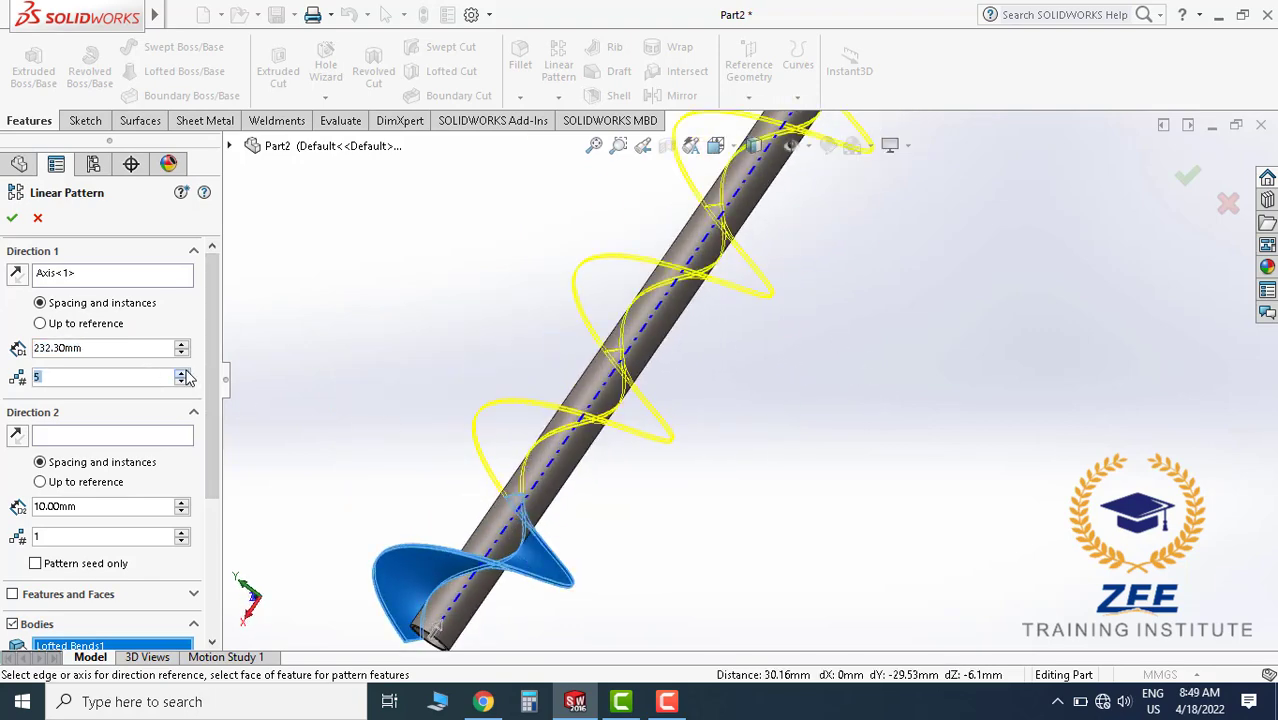
{"action": "scroll", "coordinate": [806, 365], "scroll_direction": "up", "scroll_amount": 3}
{"action": "scroll", "coordinate": [886, 293], "scroll_direction": "down", "scroll_amount": 3}
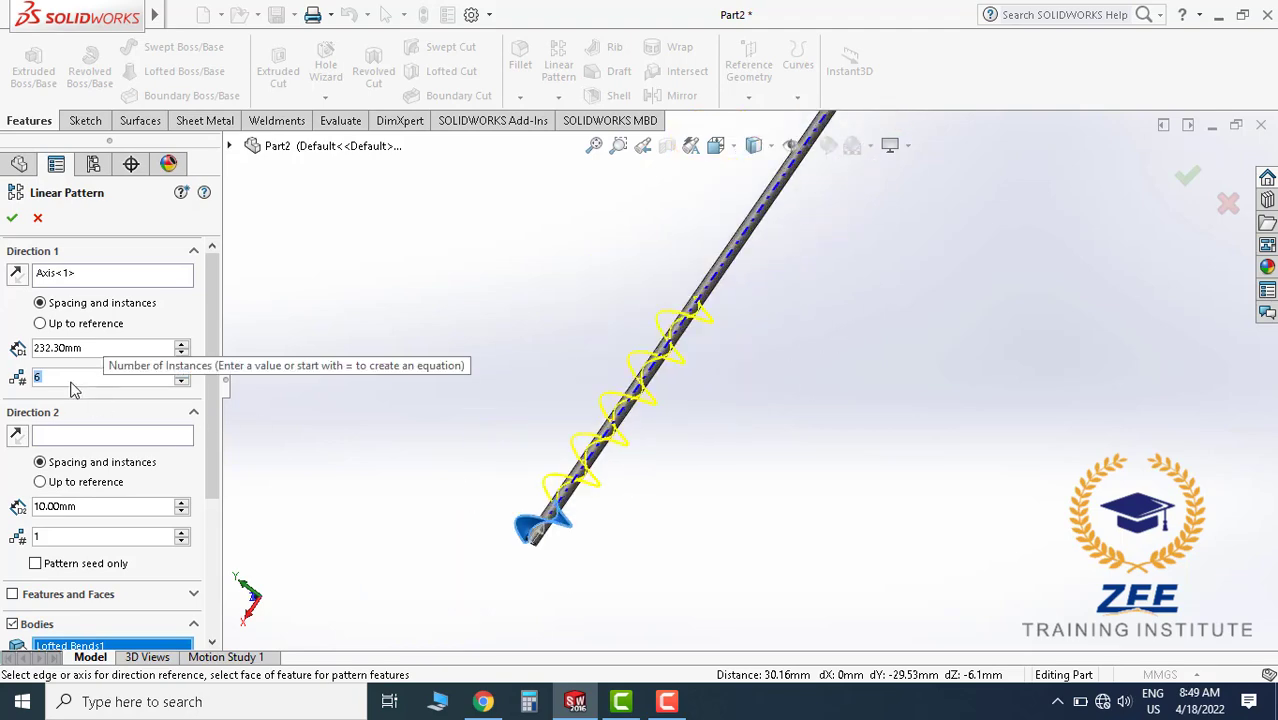
{"action": "type", "text": "11"}
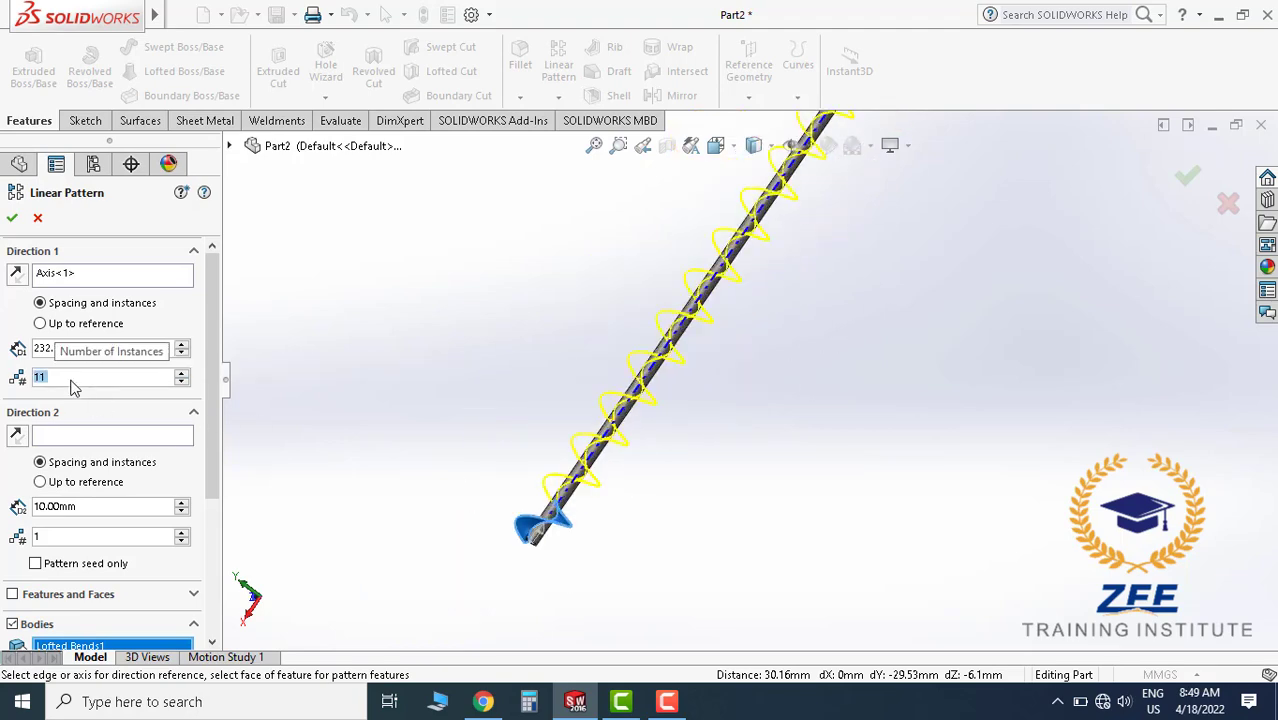
{"action": "scroll", "coordinate": [826, 246], "scroll_direction": "down", "scroll_amount": 5}
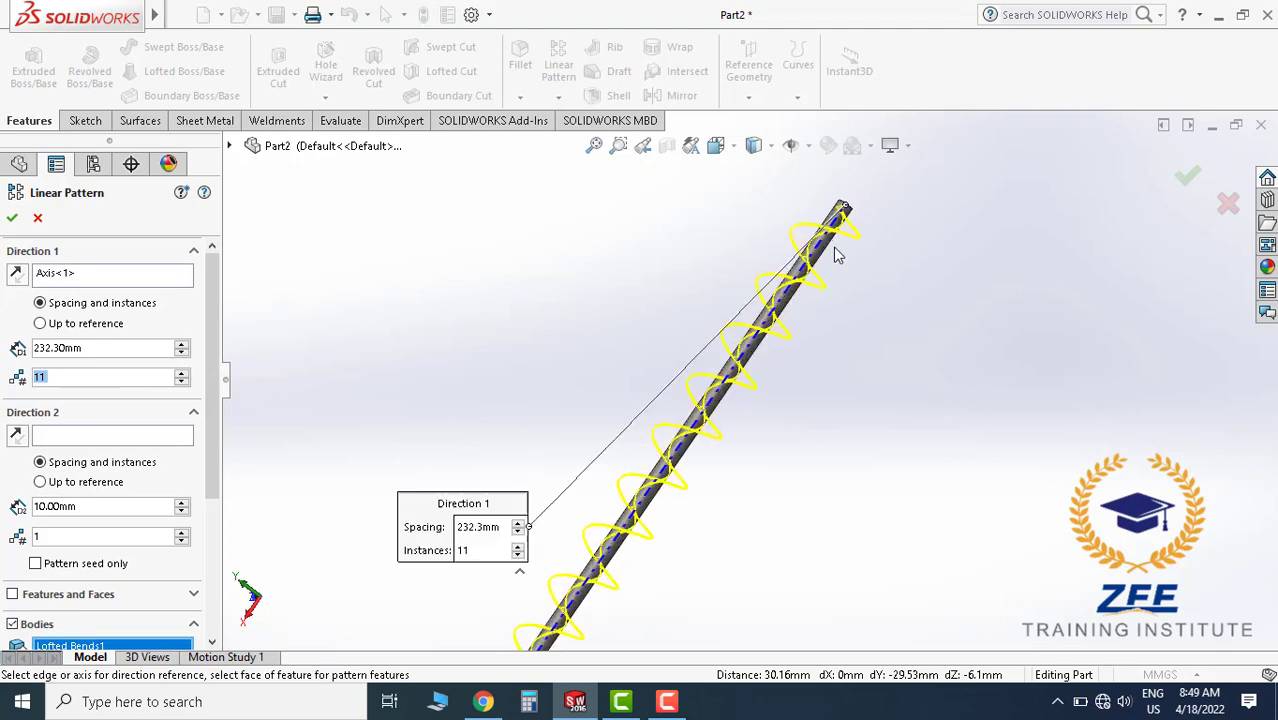
{"action": "scroll", "coordinate": [747, 416], "scroll_direction": "up", "scroll_amount": 5}
{"action": "scroll", "coordinate": [702, 528], "scroll_direction": "down", "scroll_amount": 2}
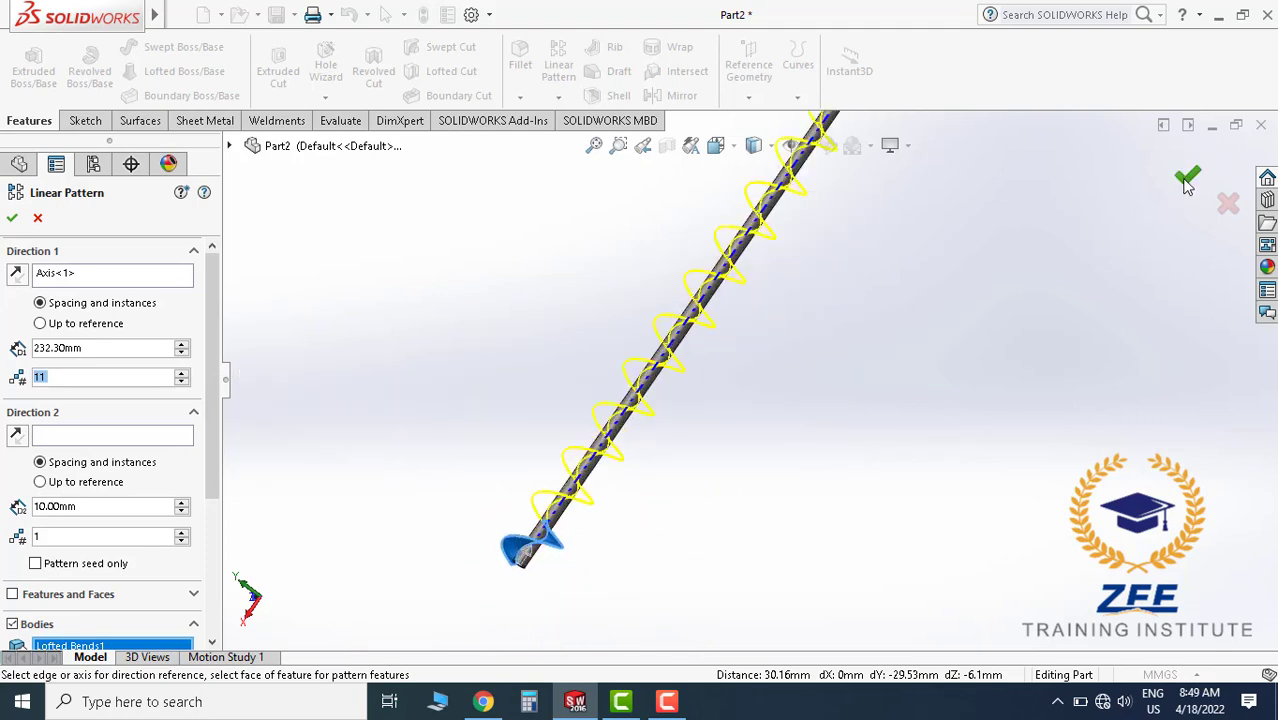
{"action": "key", "text": "Return"}
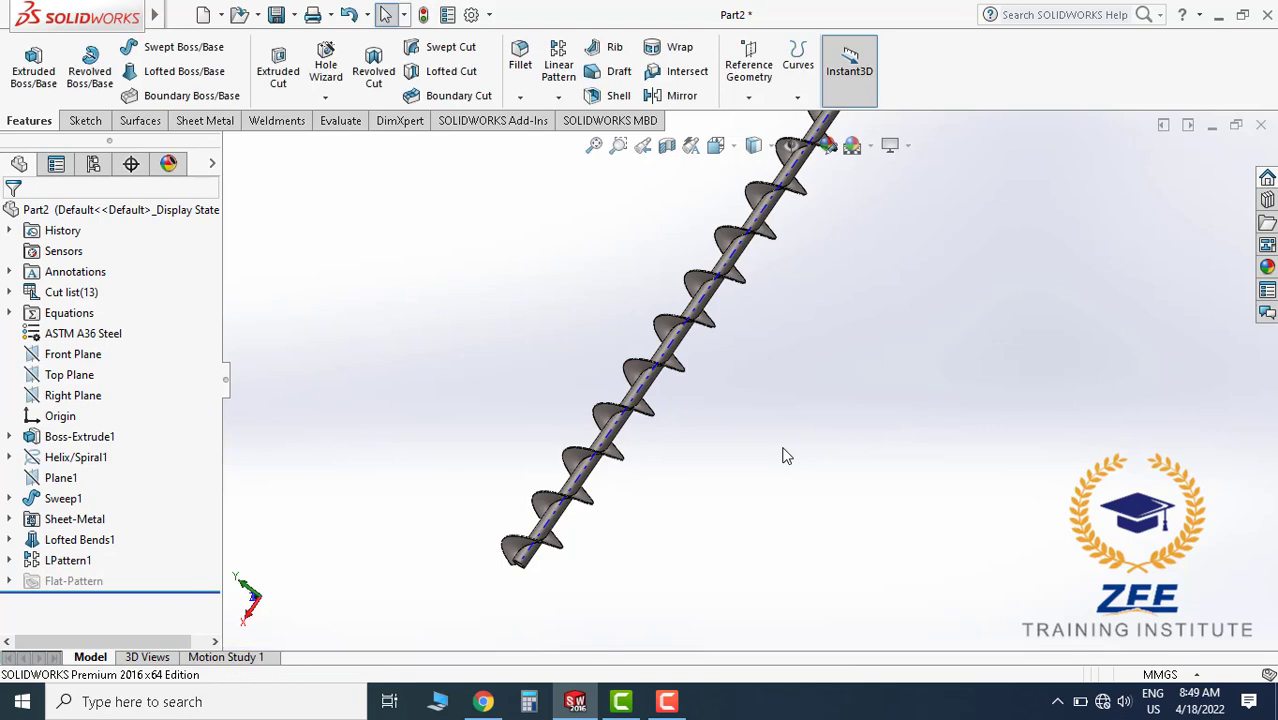
Inspect the patterned flights, briefly selecting and then clearing the shaft's cylindrical face.
{"action": "middle_click_drag", "start_coordinate": [786, 456], "coordinate": [783, 398]}
{"action": "scroll", "coordinate": [527, 510], "scroll_direction": "up", "scroll_amount": 5}
{"action": "scroll", "coordinate": [644, 332], "scroll_direction": "down", "scroll_amount": 5}
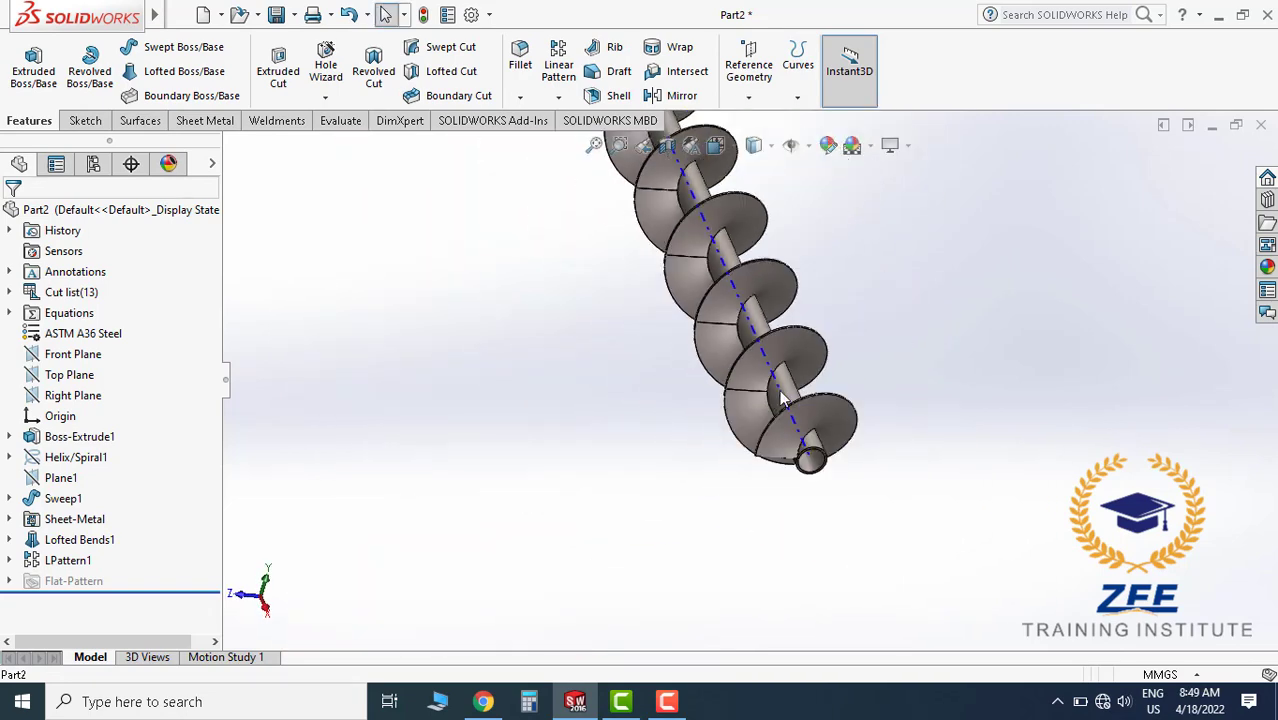
{"action": "left_click", "coordinate": [808, 146]}
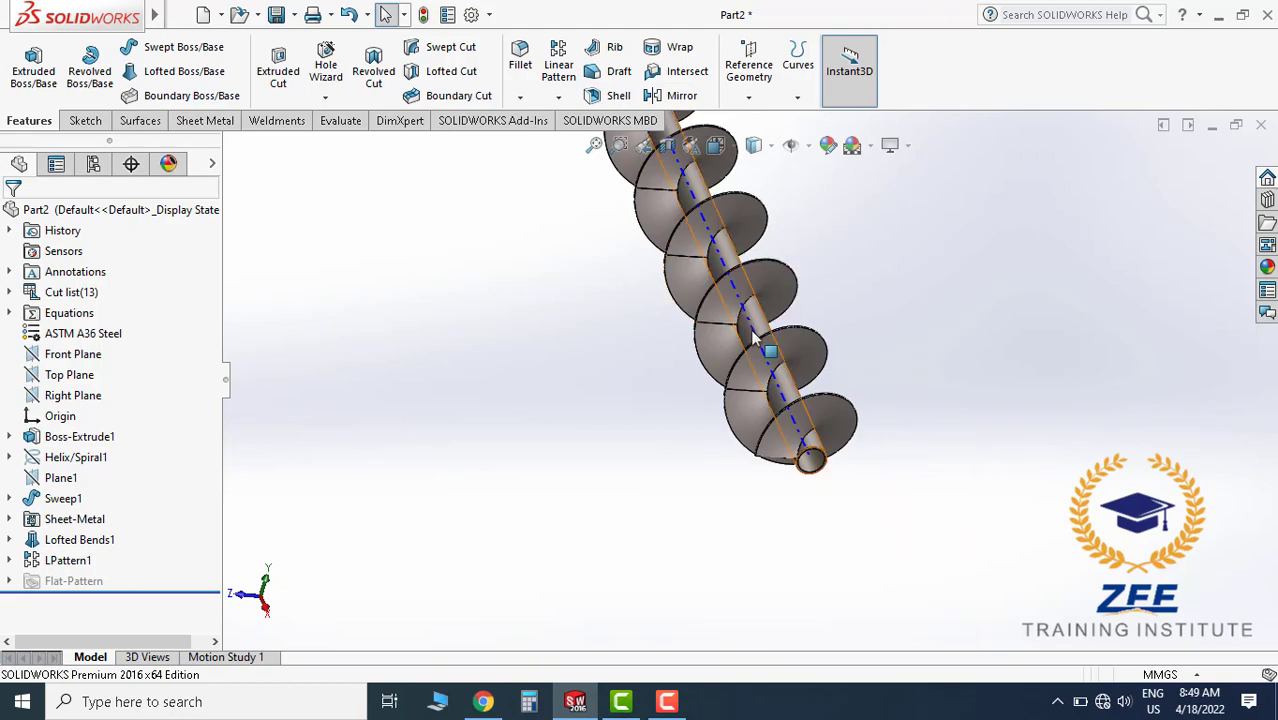
{"action": "left_click", "coordinate": [776, 350]}
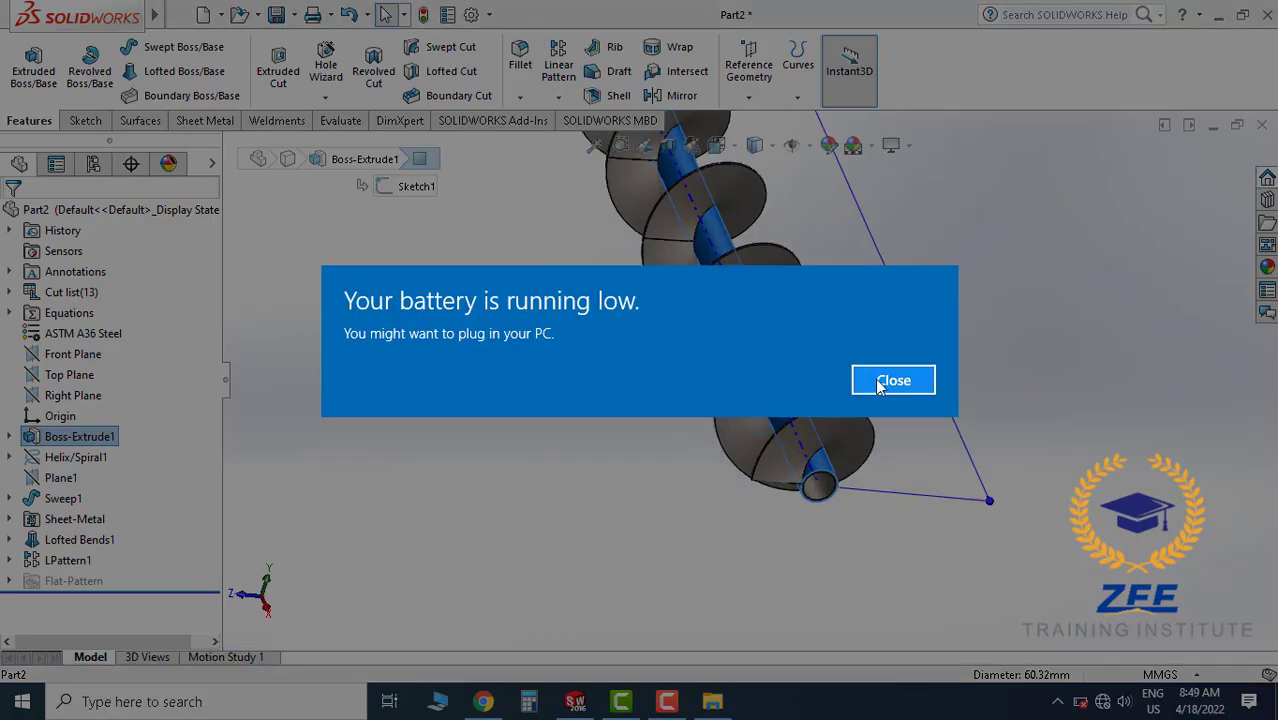
{"action": "left_click", "coordinate": [893, 381]}
{"action": "scroll", "coordinate": [1013, 373], "scroll_direction": "down", "scroll_amount": 3}
{"action": "left_click", "coordinate": [1028, 350]}
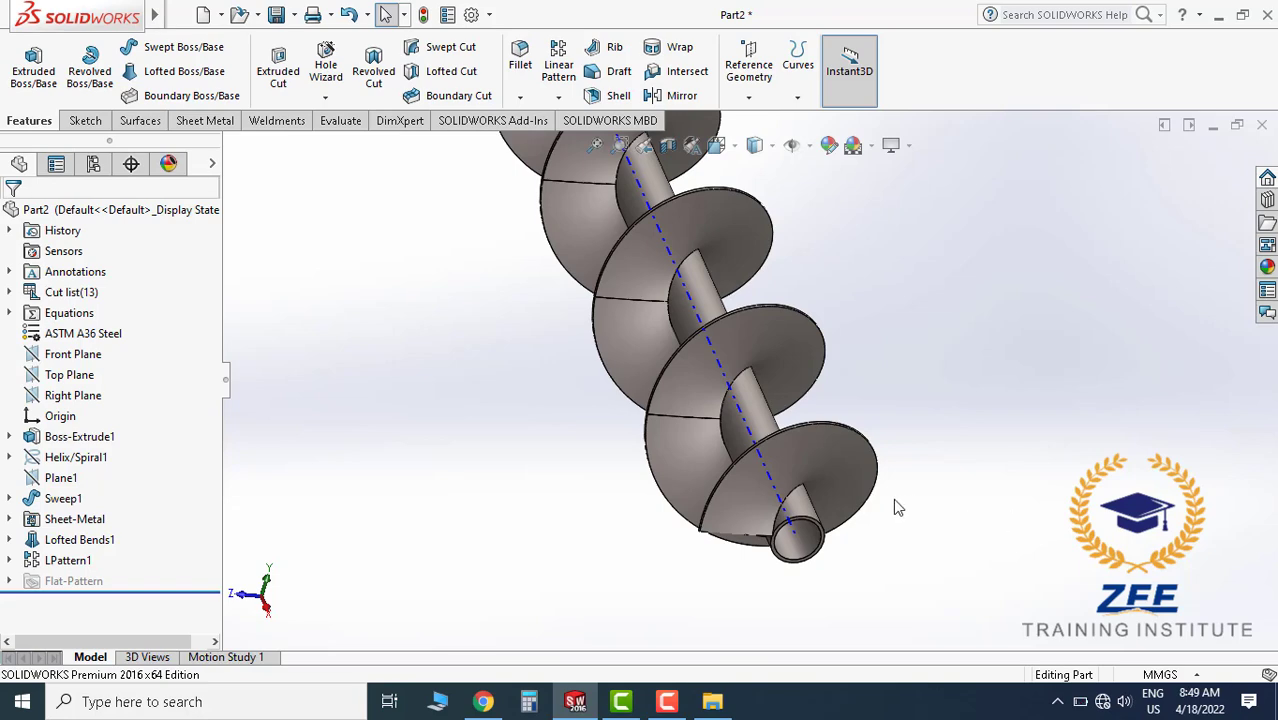
{"action": "scroll", "coordinate": [720, 414], "scroll_direction": "down", "scroll_amount": 5}
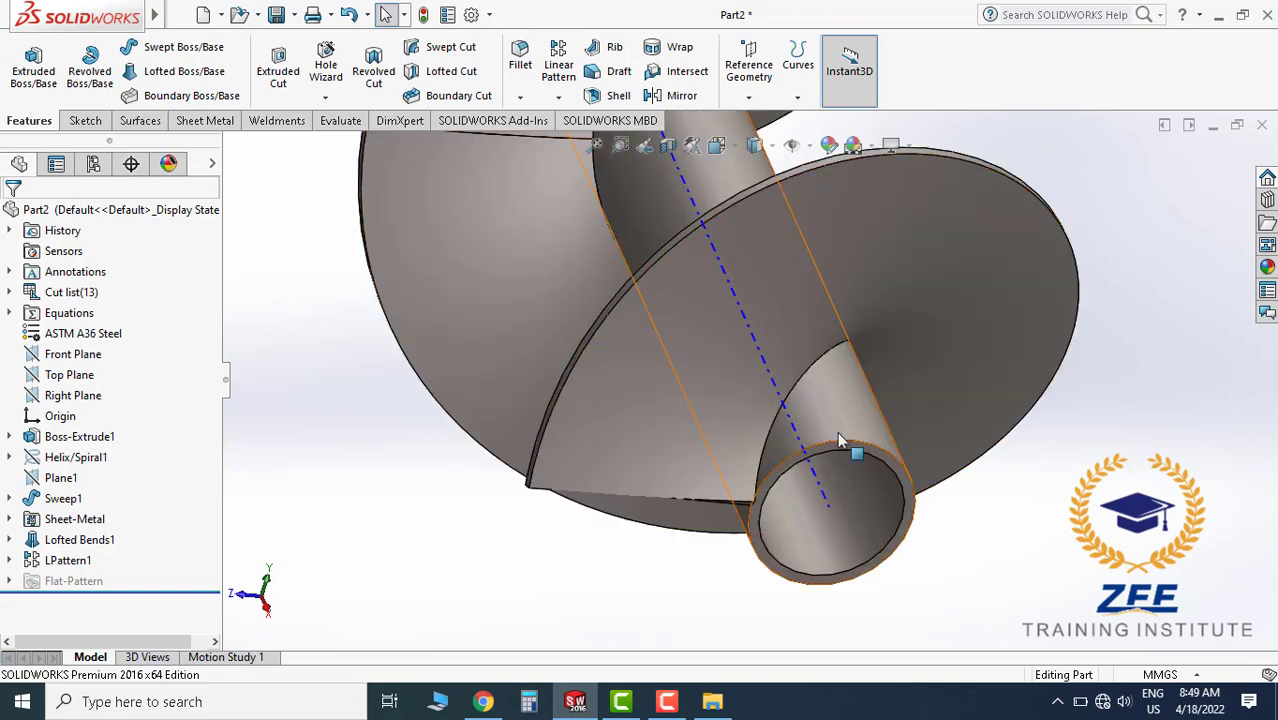
Turn off View Temporary Axes, then rotate the screw to view it edge-on.
{"action": "left_click", "coordinate": [793, 146]}
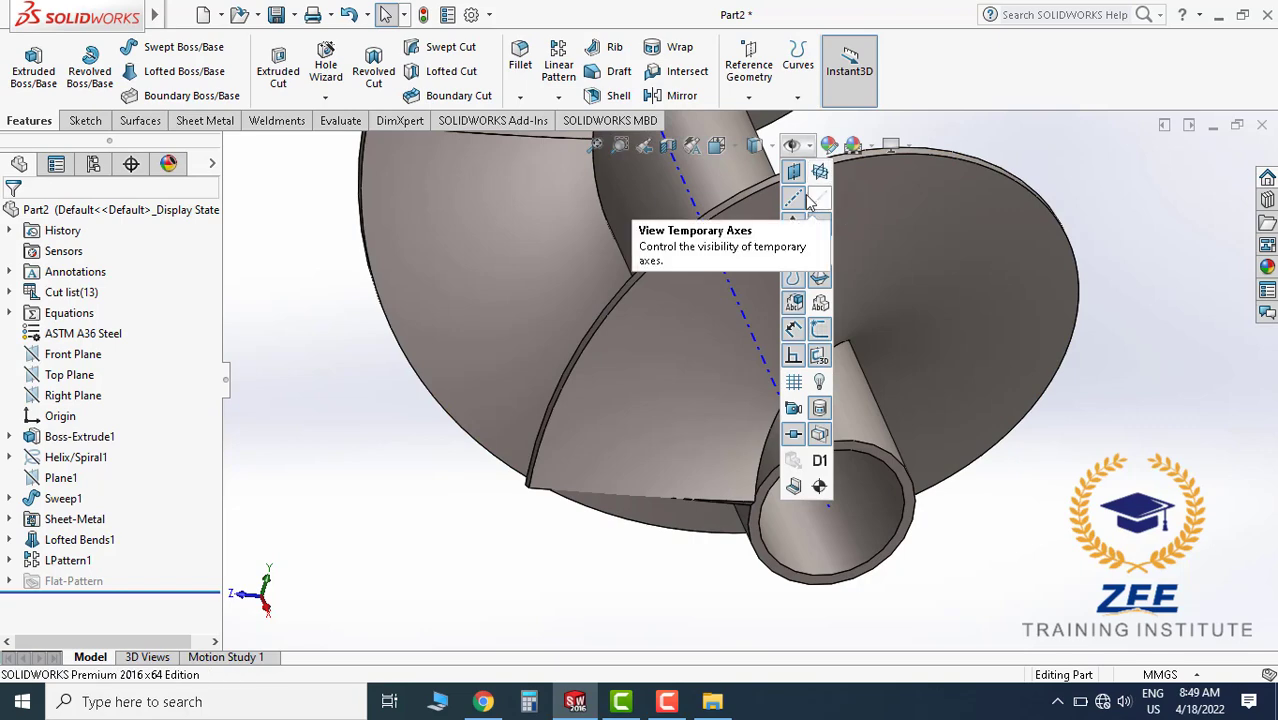
{"action": "left_click", "coordinate": [810, 200]}
{"action": "scroll", "coordinate": [1000, 430], "scroll_direction": "up", "scroll_amount": 5}
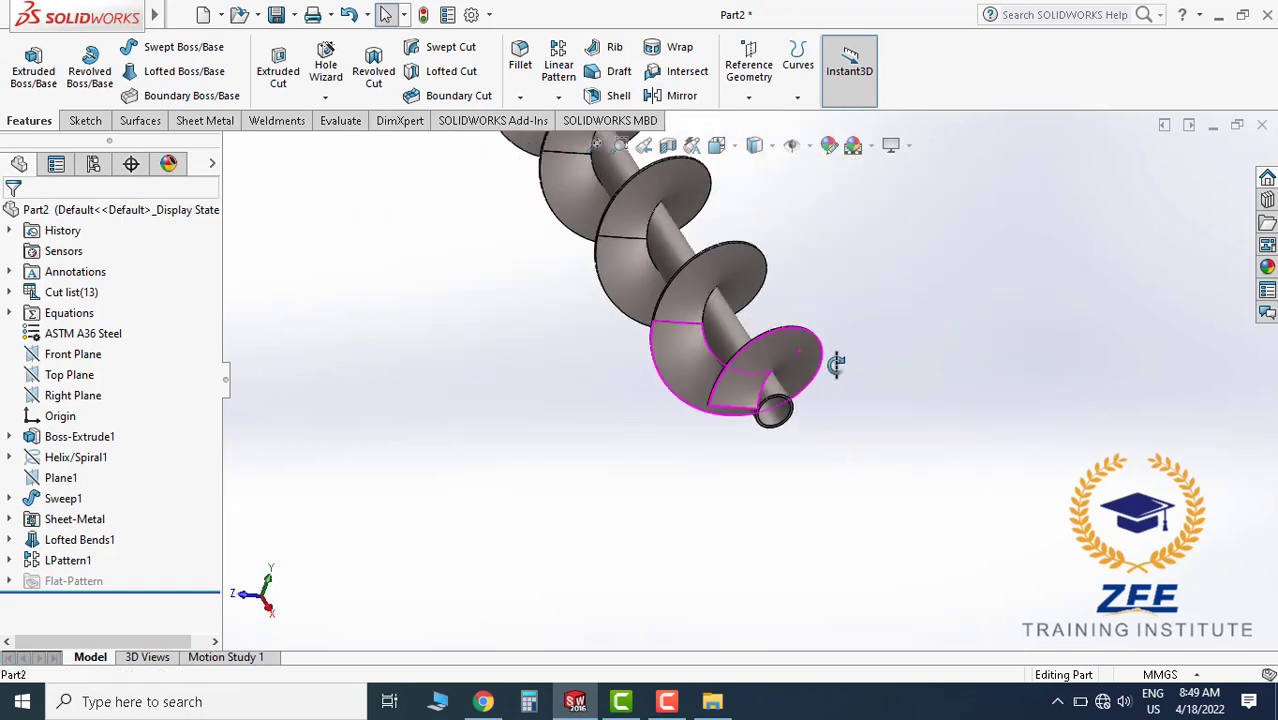
{"action": "scroll", "coordinate": [836, 364], "scroll_direction": "up", "scroll_amount": 3}
{"action": "scroll", "coordinate": [724, 358], "scroll_direction": "down", "scroll_amount": 10}
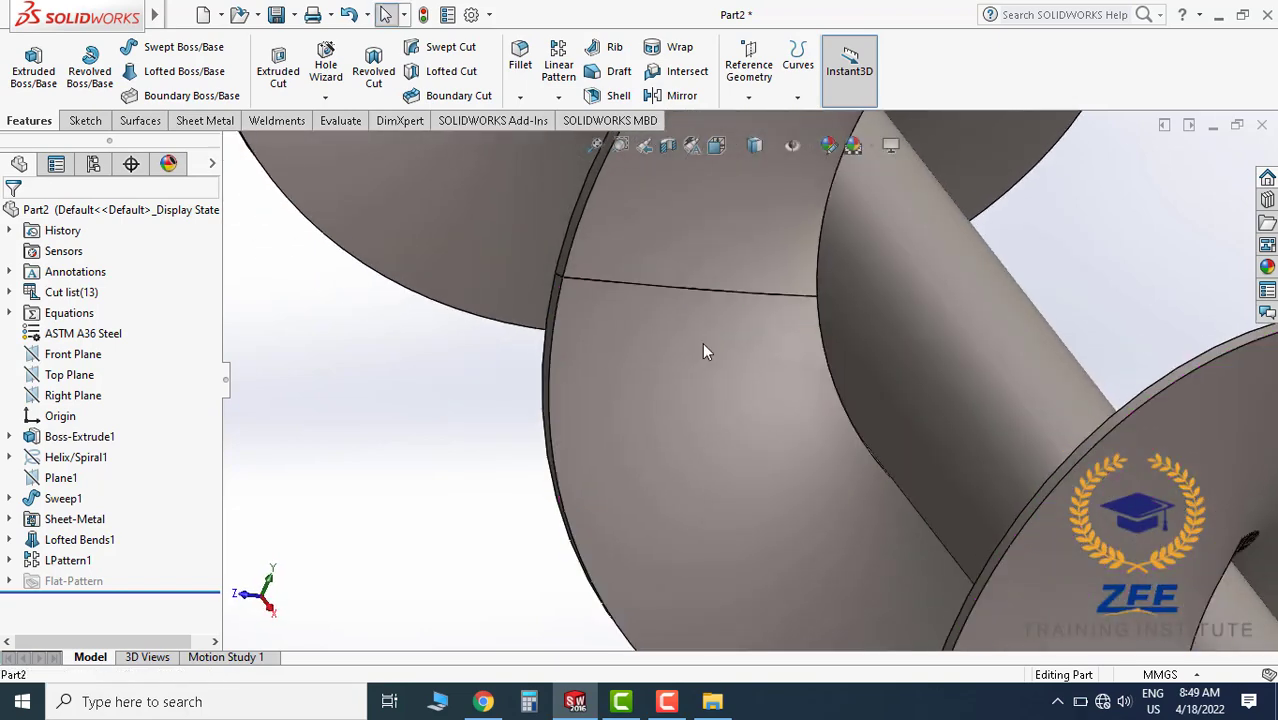
{"action": "scroll", "coordinate": [701, 335], "scroll_direction": "up", "scroll_amount": 5}
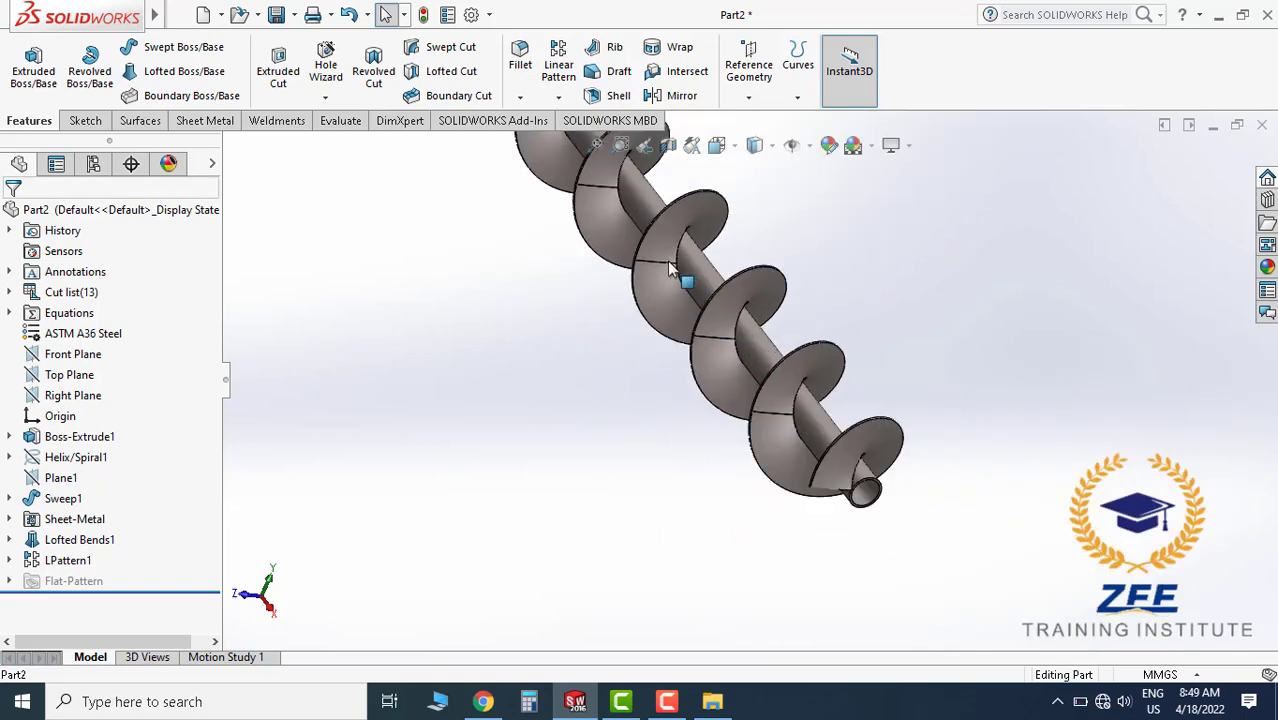
{"action": "scroll", "coordinate": [672, 290], "scroll_direction": "down", "scroll_amount": 5}
{"action": "middle_click_drag", "start_coordinate": [675, 323], "coordinate": [712, 300]}
{"action": "scroll", "coordinate": [727, 375], "scroll_direction": "up", "scroll_amount": 8}
{"action": "scroll", "coordinate": [727, 378], "scroll_direction": "up", "scroll_amount": 5}
{"action": "scroll", "coordinate": [710, 380], "scroll_direction": "down", "scroll_amount": 6}
{"action": "scroll", "coordinate": [708, 277], "scroll_direction": "down", "scroll_amount": 3}
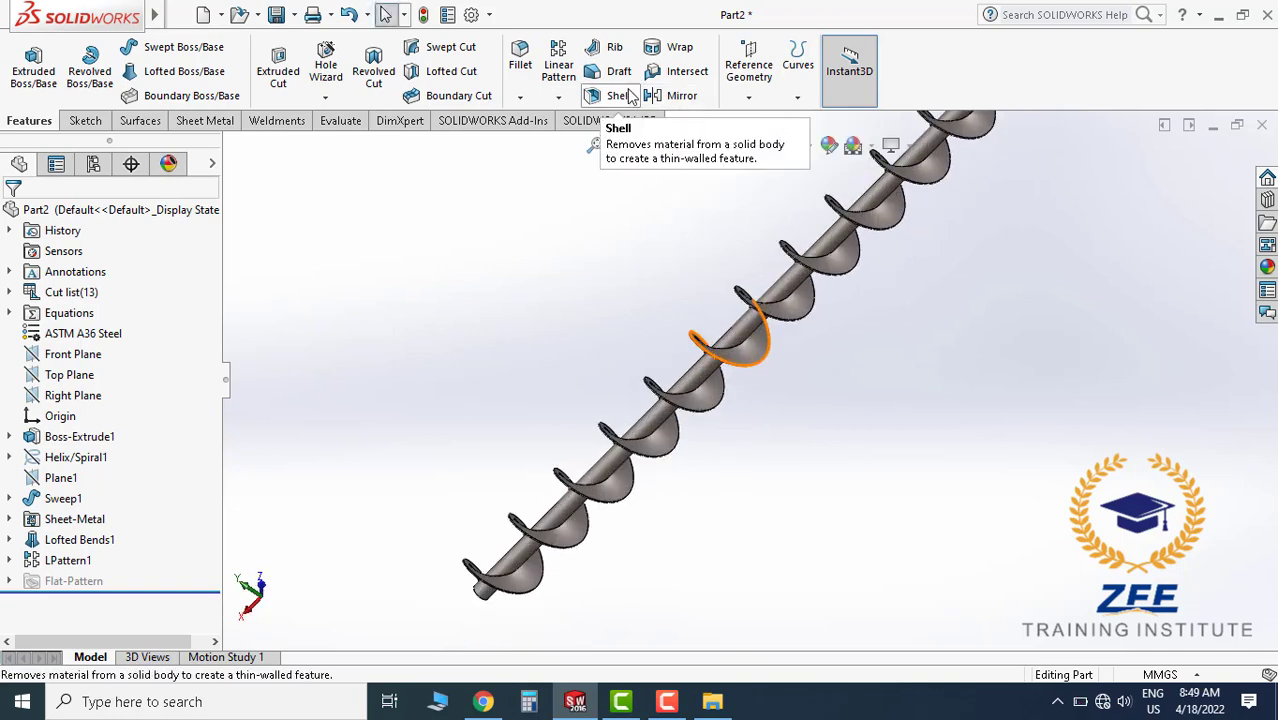
Flatten the flight to preview its flat ring blank, then refold it into the helix.
{"action": "left_click", "coordinate": [205, 120]}
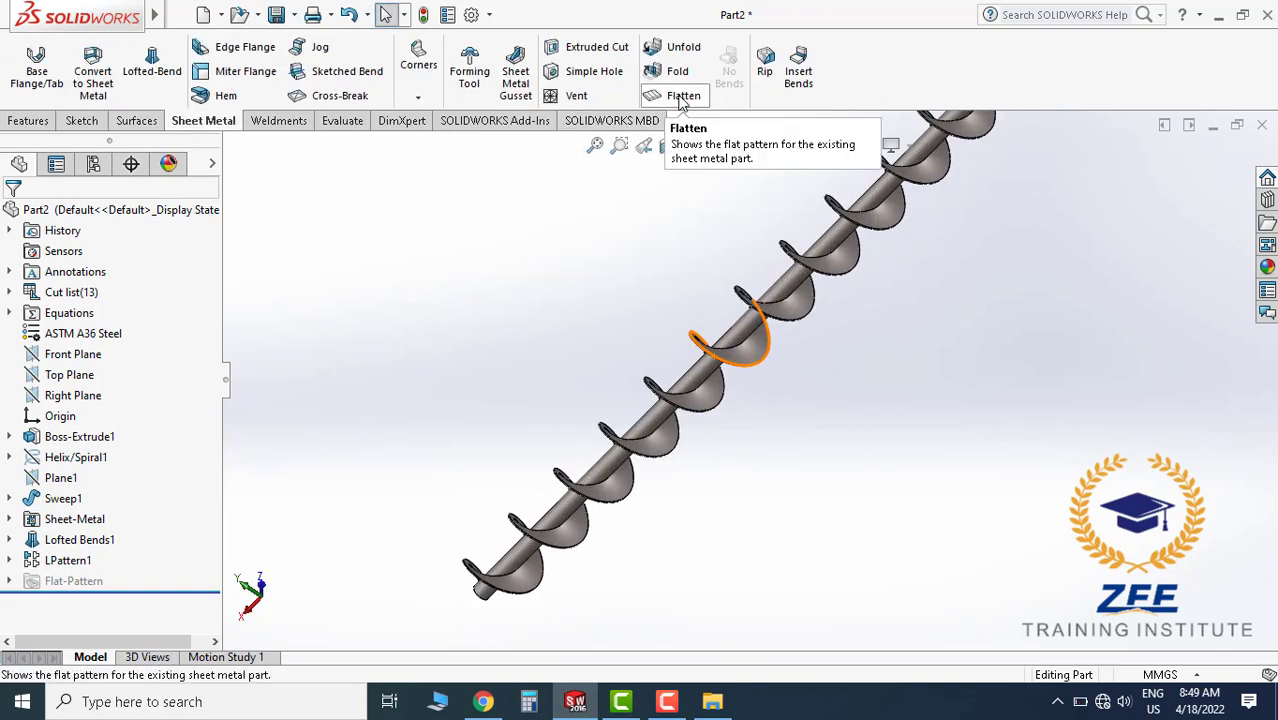
{"action": "left_click", "coordinate": [682, 96]}
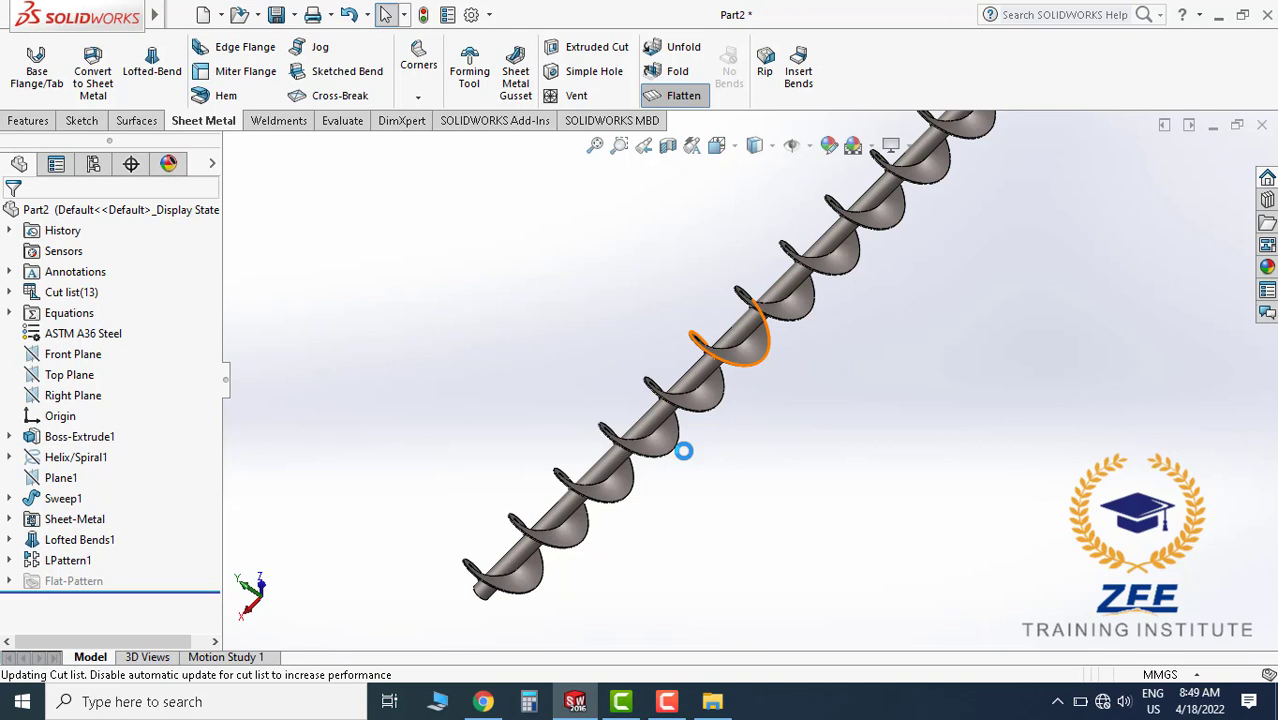
{"action": "scroll", "coordinate": [613, 513], "scroll_direction": "down", "scroll_amount": 5}
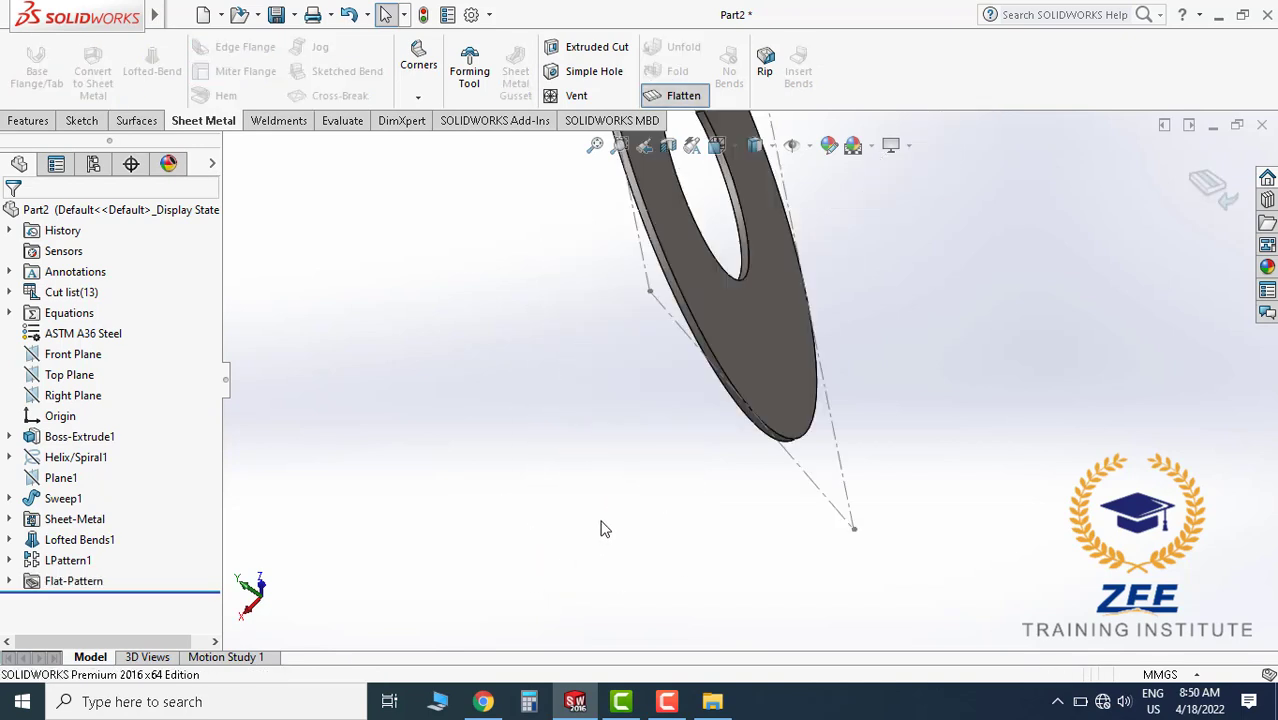
{"action": "left_click", "coordinate": [683, 96]}
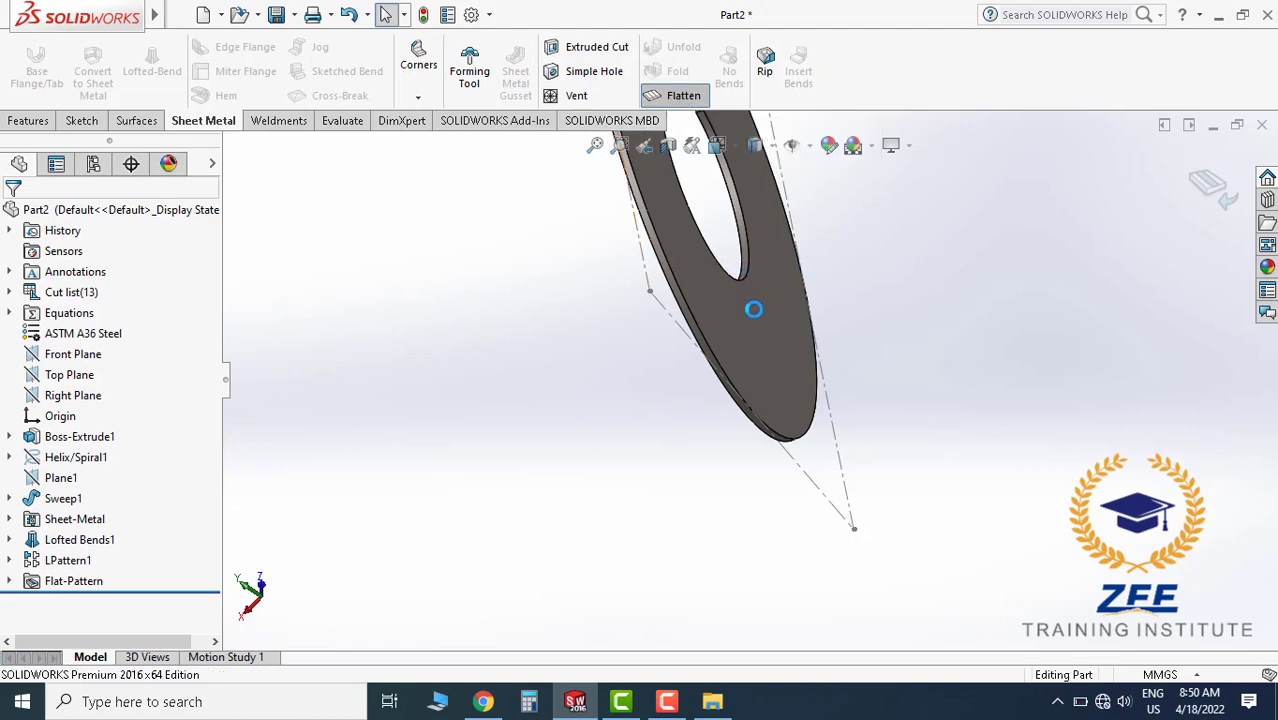
{"action": "scroll", "coordinate": [752, 336], "scroll_direction": "up", "scroll_amount": 5}
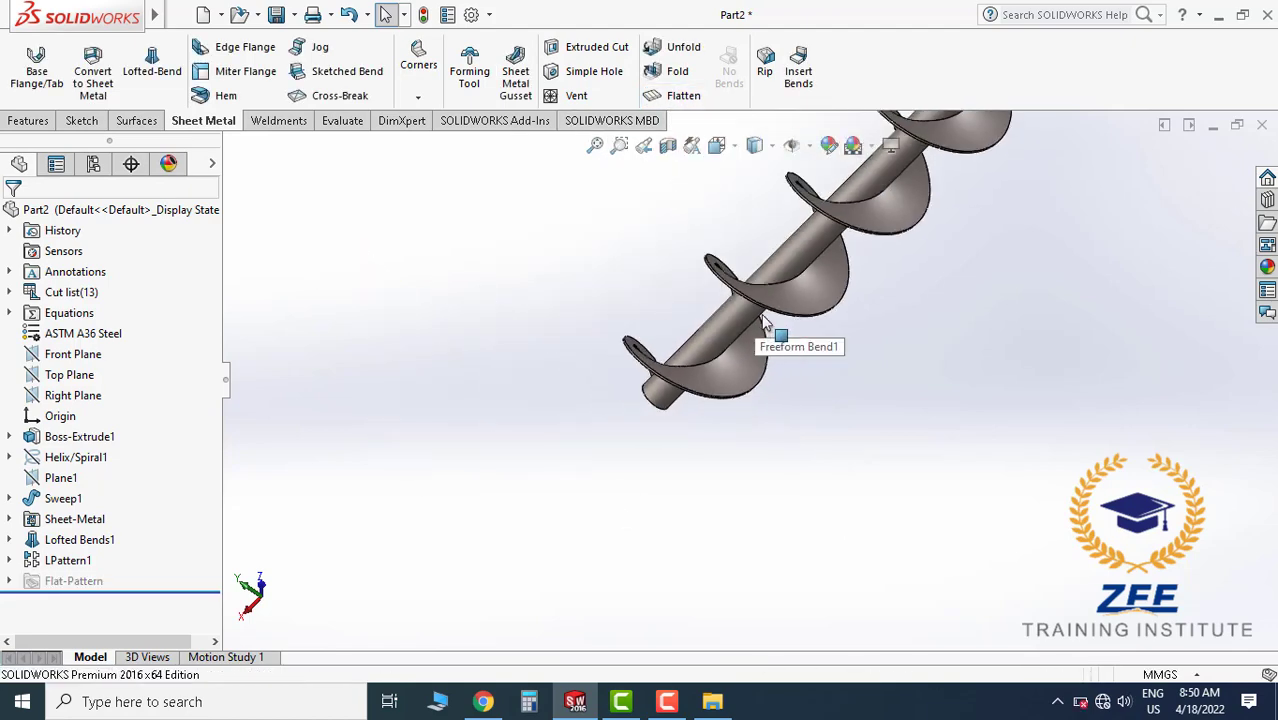
{"action": "scroll", "coordinate": [785, 334], "scroll_direction": "up", "scroll_amount": 2}
{"action": "scroll", "coordinate": [803, 331], "scroll_direction": "up", "scroll_amount": 1}
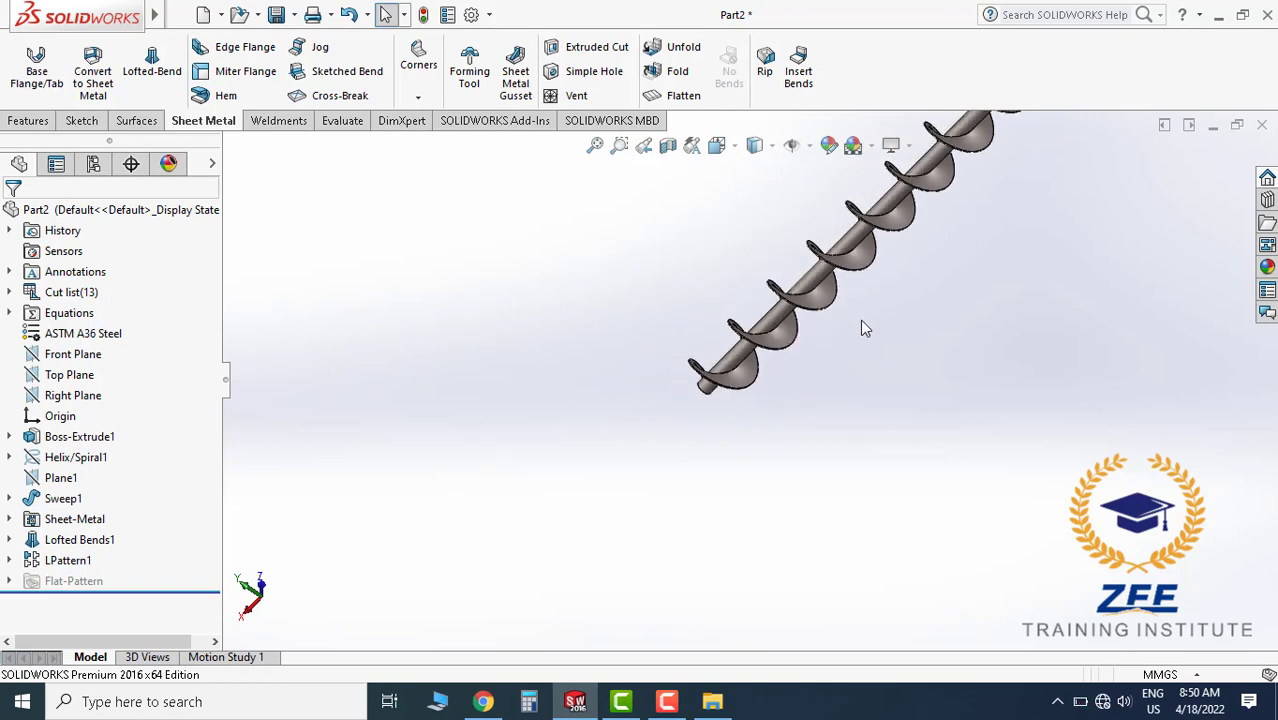
{"action": "scroll", "coordinate": [861, 321], "scroll_direction": "up", "scroll_amount": 6}
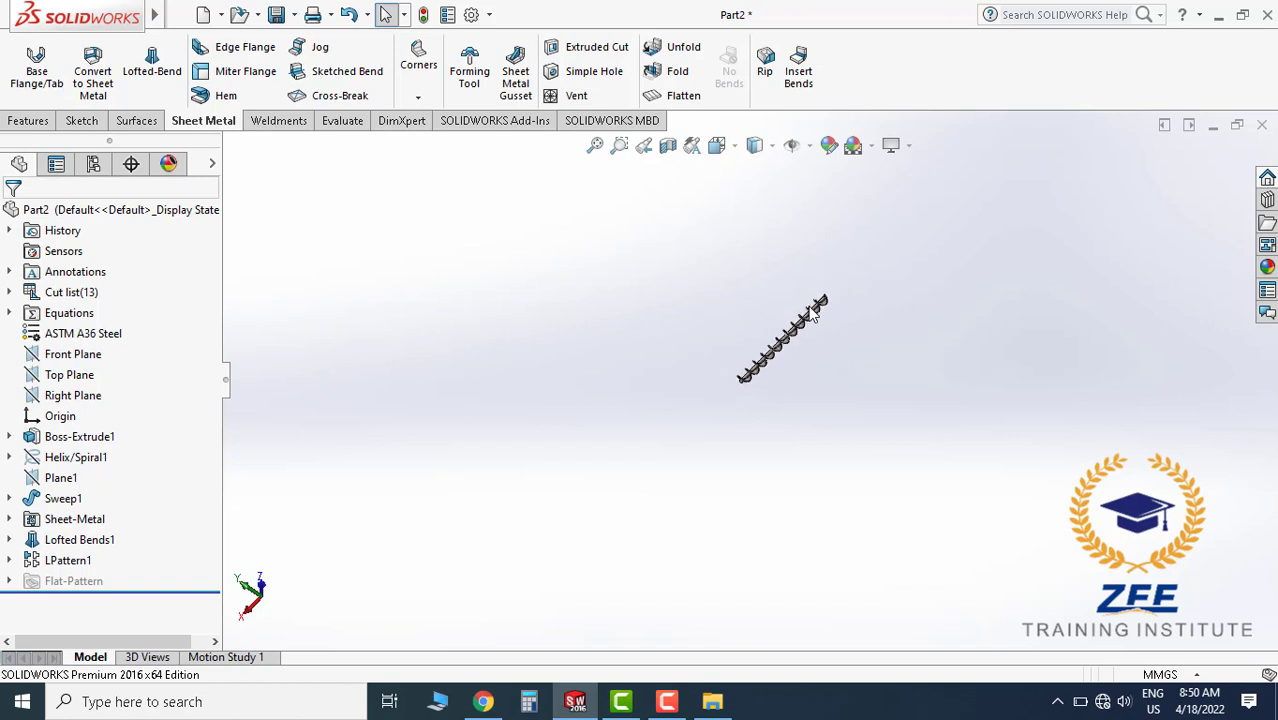
{"action": "scroll", "coordinate": [844, 274], "scroll_direction": "down", "scroll_amount": 2}
{"action": "scroll", "coordinate": [685, 365], "scroll_direction": "up", "scroll_amount": 1}
{"action": "scroll", "coordinate": [695, 395], "scroll_direction": "down", "scroll_amount": 4}
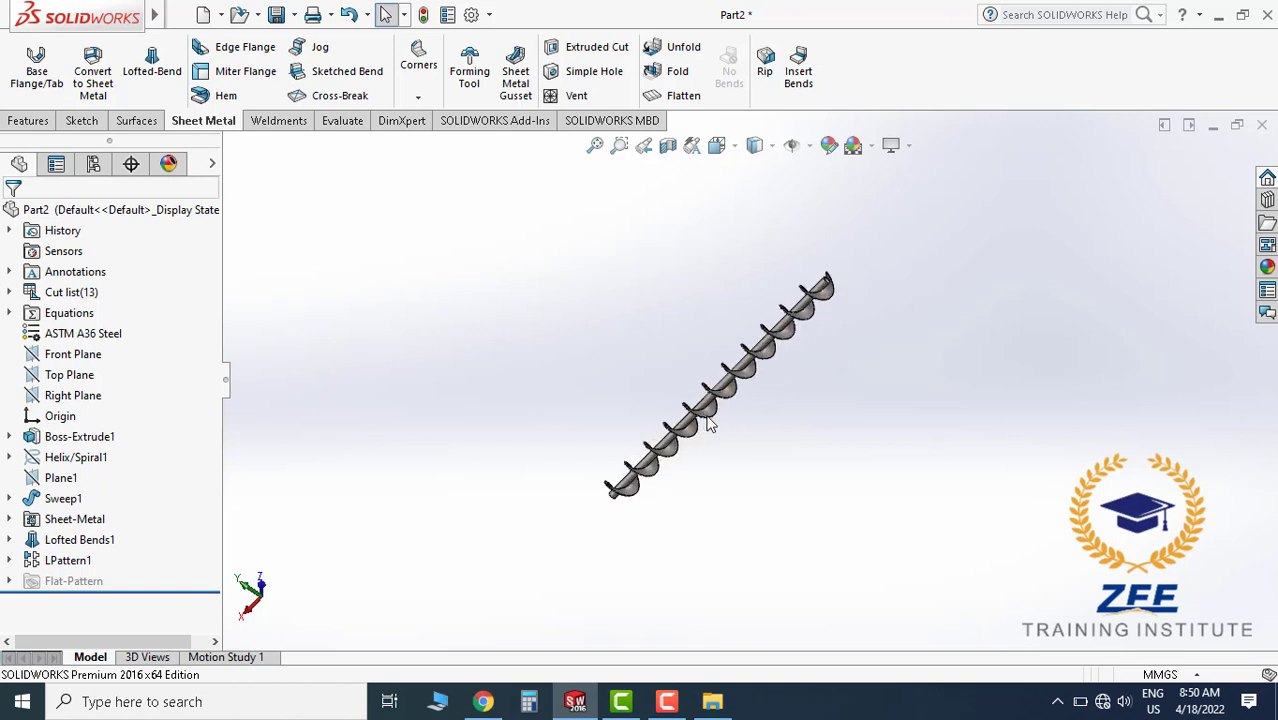
{"action": "scroll", "coordinate": [707, 424], "scroll_direction": "down", "scroll_amount": 4}
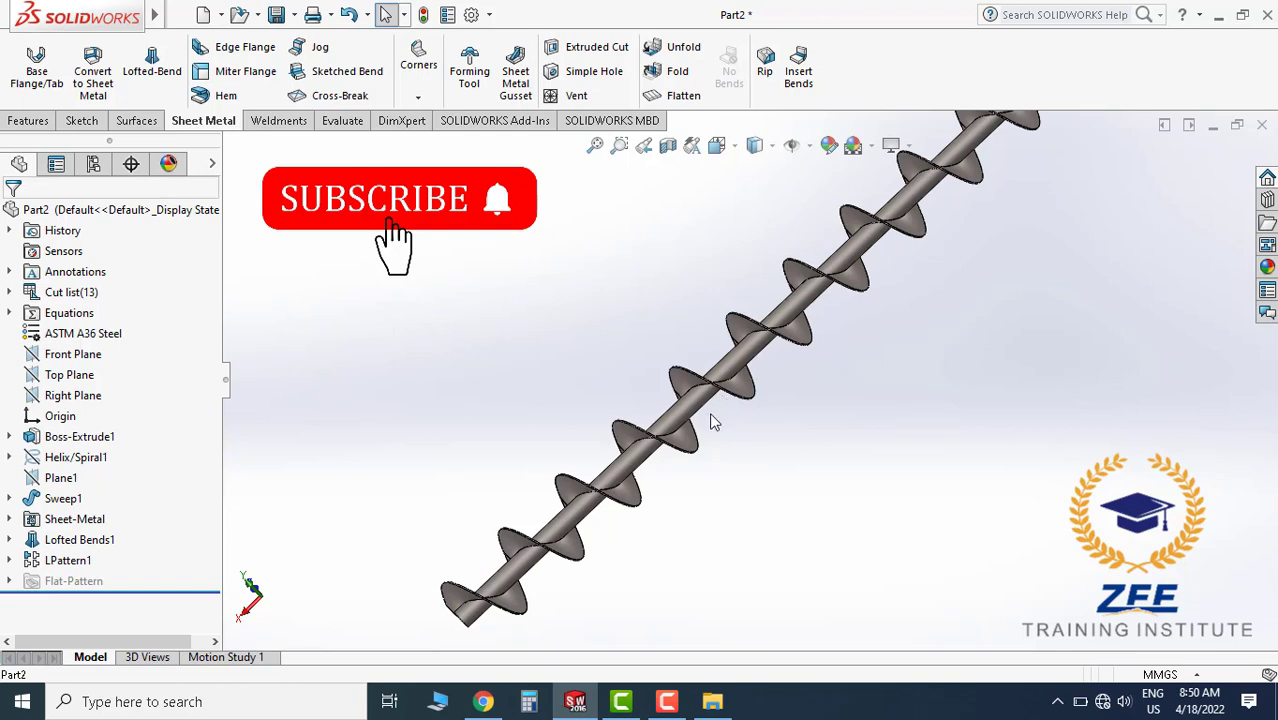
{"action": "mouse_move", "coordinate": [688, 432]}
{"action": "middle_mouse_down"}
{"action": "mouse_move", "coordinate": [736, 428]}
{"action": "mouse_move", "coordinate": [699, 451]}
{"action": "middle_mouse_up"}
{"action": "scroll", "coordinate": [702, 454], "scroll_direction": "down", "scroll_amount": 3}
{"action": "scroll", "coordinate": [699, 451], "scroll_direction": "up", "scroll_amount": 2}
{"action": "scroll", "coordinate": [699, 451], "scroll_direction": "down", "scroll_amount": 3}
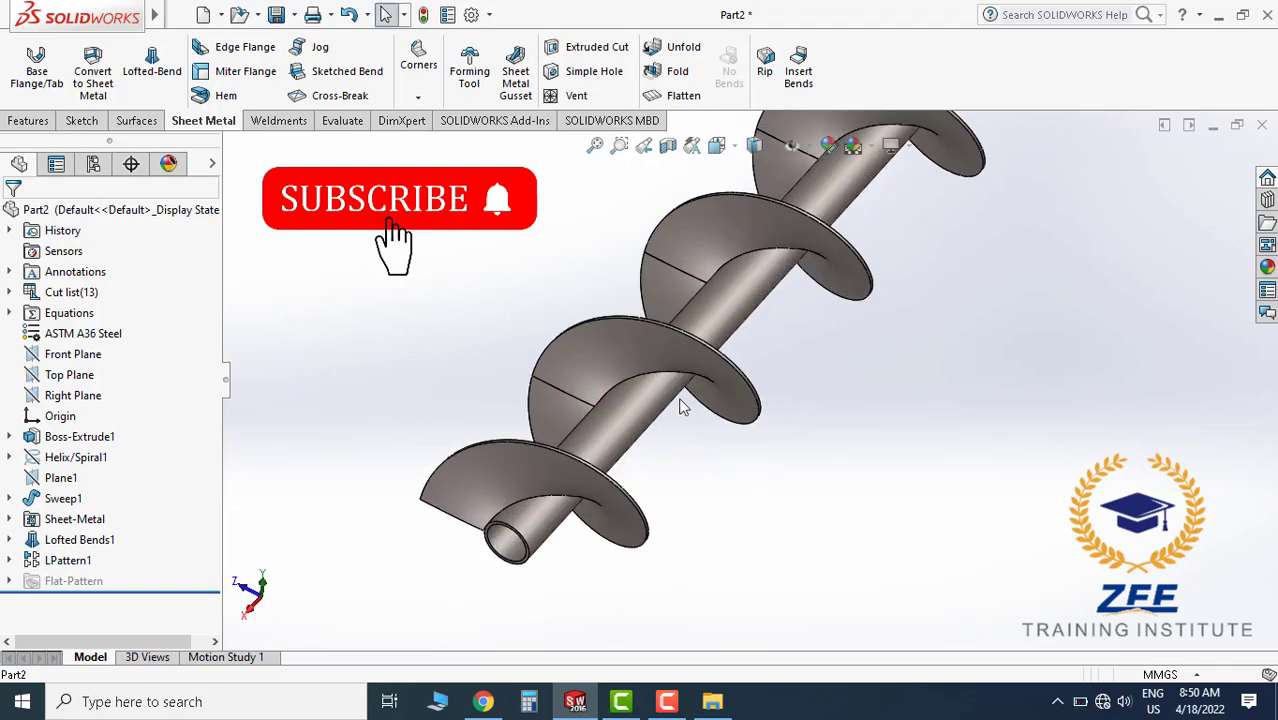